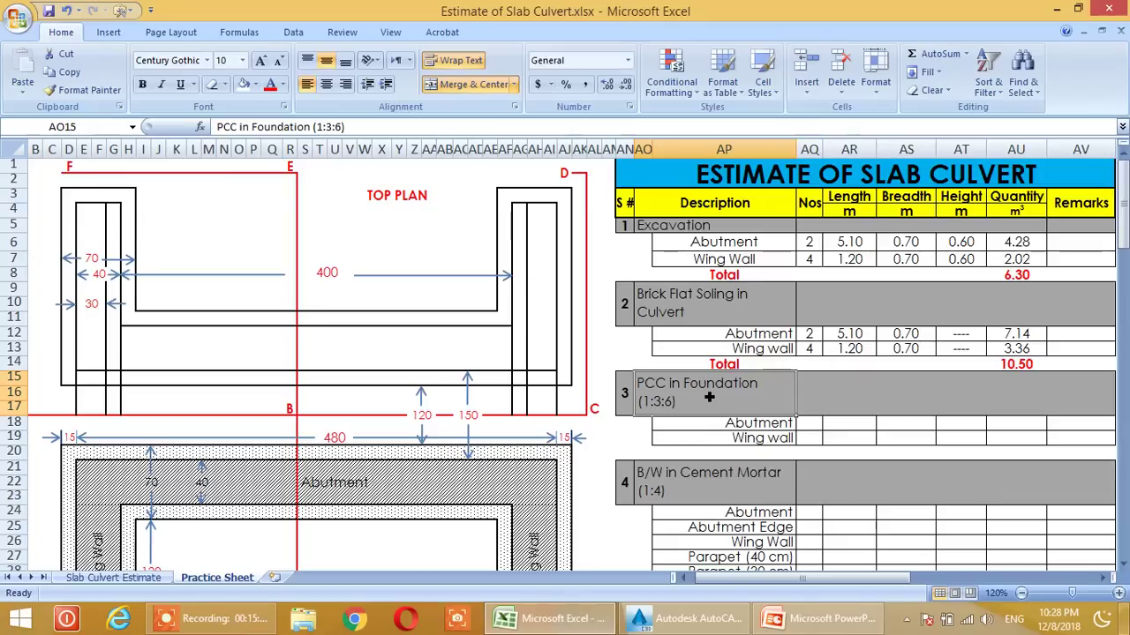
- Enter the counts for PCC in Foundation: 2 for the abutment and 4 for the wing wall
{"action": "left_click", "coordinate": [818, 425]}
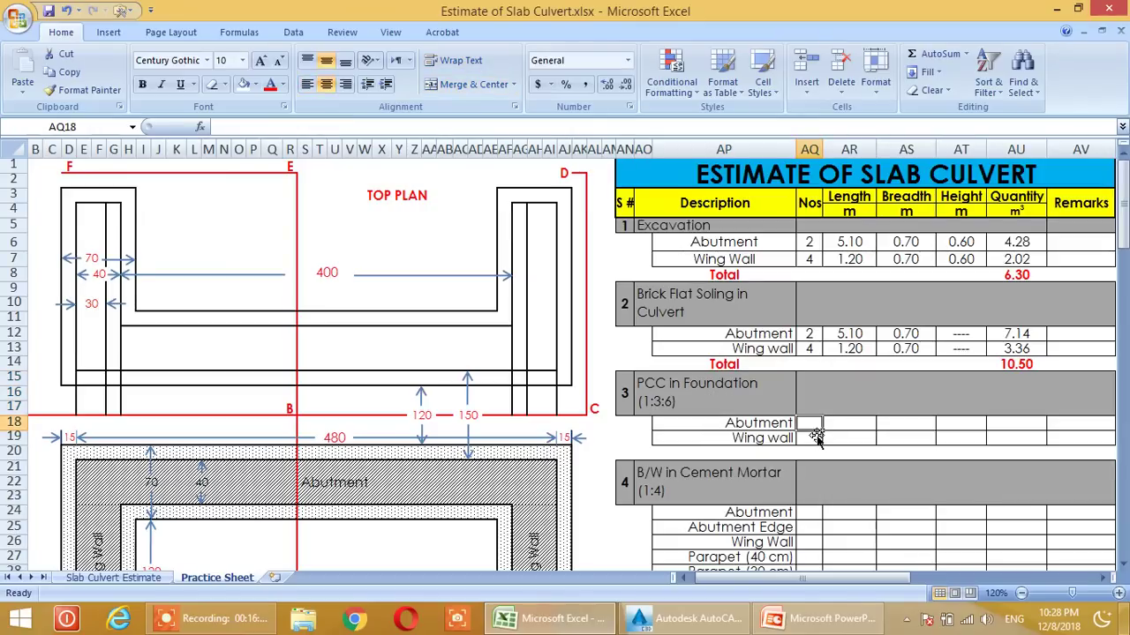
{"action": "type", "text": "4"}
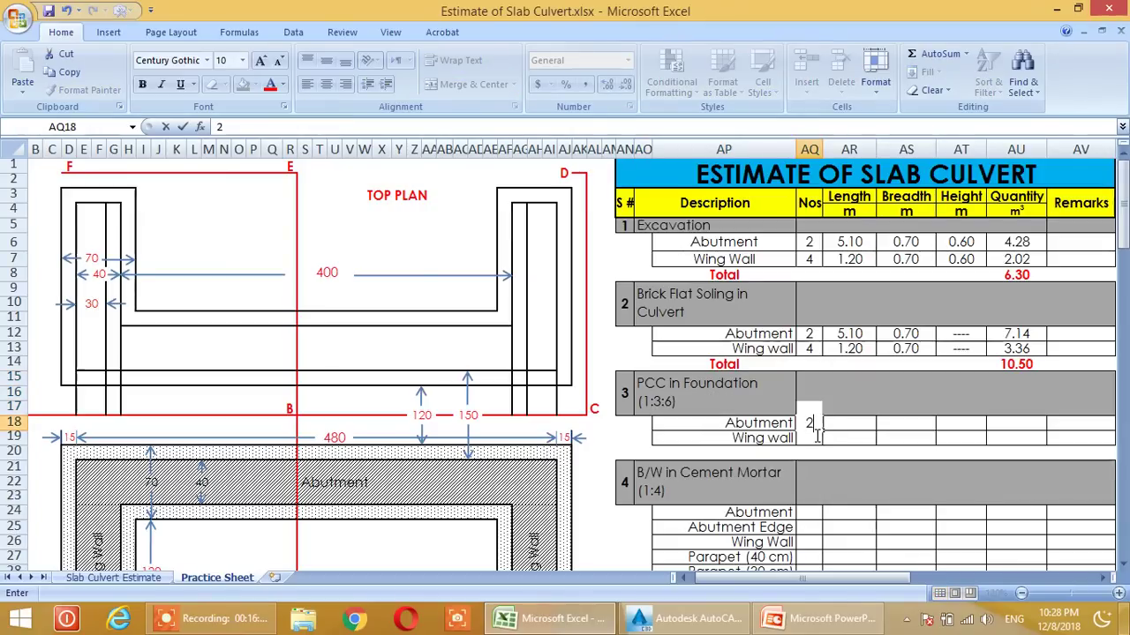
{"action": "left_click", "coordinate": [817, 436]}
{"action": "type", "text": "4"}
{"action": "left_click", "coordinate": [818, 424]}
{"action": "type", "text": "2"}
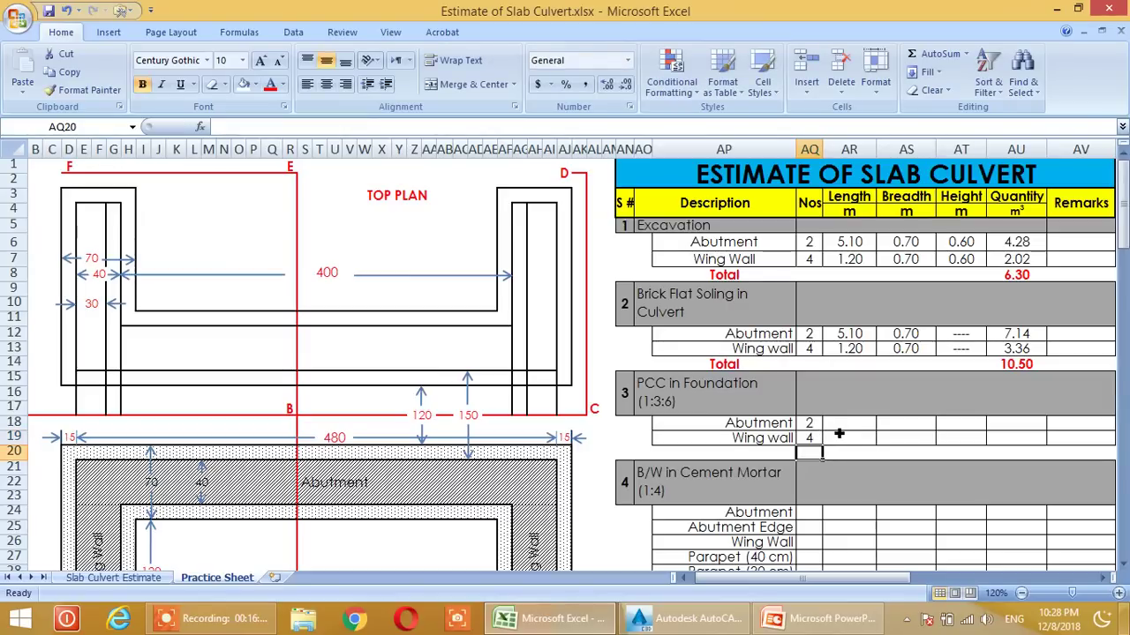
- Link the PCC in Foundation lengths of abutment and wing wall to the corresponding Excavation lengths
{"action": "left_click", "coordinate": [849, 427]}
{"action": "type", "text": "="}
{"action": "left_click", "coordinate": [864, 243]}
{"action": "key", "text": "Return"}
{"action": "type", "text": "="}
{"action": "left_click", "coordinate": [856, 260]}
{"action": "key", "text": "Return"}
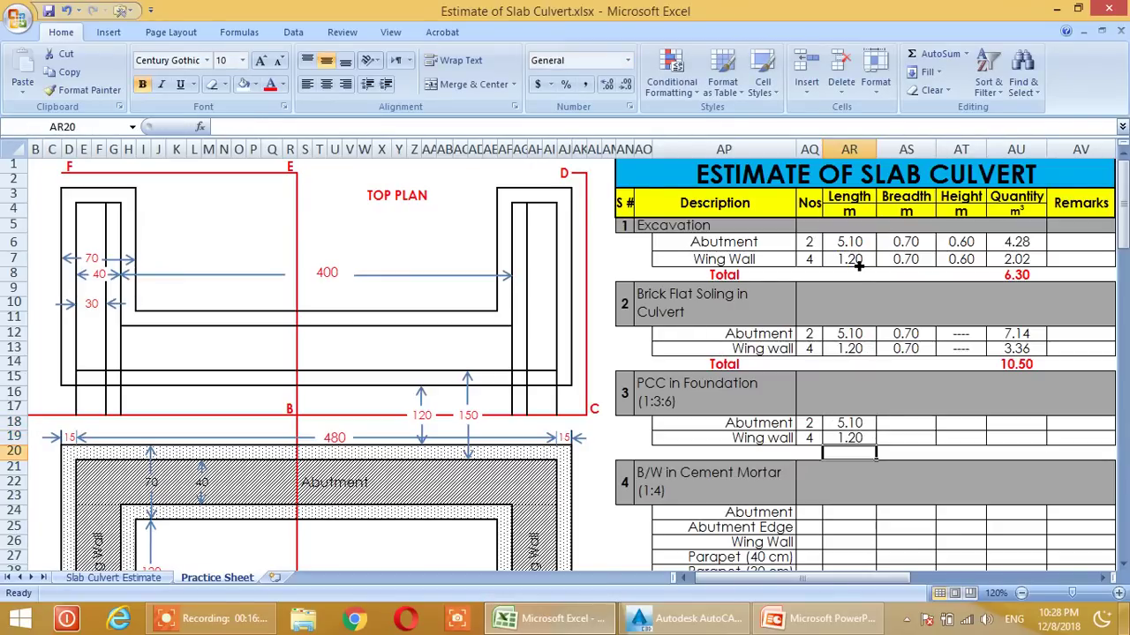
- Link the PCC in Foundation breadths of abutment and wing wall to the corresponding Excavation breadths
{"action": "left_click", "coordinate": [916, 424]}
{"action": "type", "text": "="}
{"action": "left_click", "coordinate": [914, 247]}
{"action": "key", "text": "Return"}
{"action": "type", "text": "="}
{"action": "left_click", "coordinate": [902, 262]}
{"action": "key", "text": "Return"}
- Set the PCC abutment height with a formula dividing the 30 cm P.C.C. depth in the half sectional elevation by 100
{"action": "left_click", "coordinate": [965, 428]}
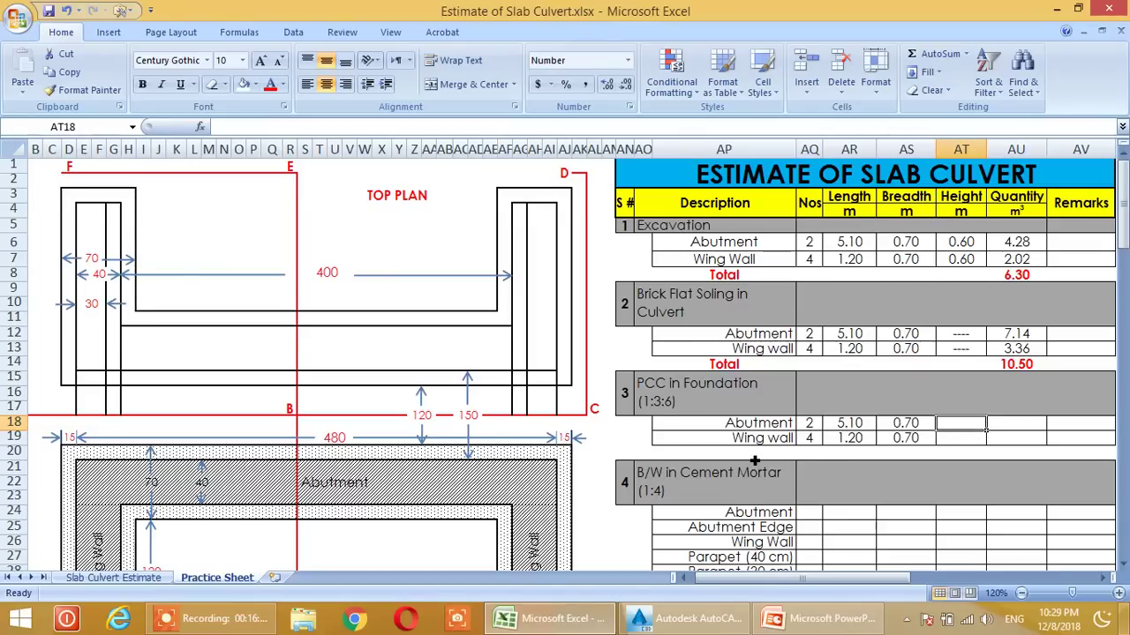
{"action": "scroll", "coordinate": [755, 459], "scroll_direction": "down", "scroll_amount": 7}
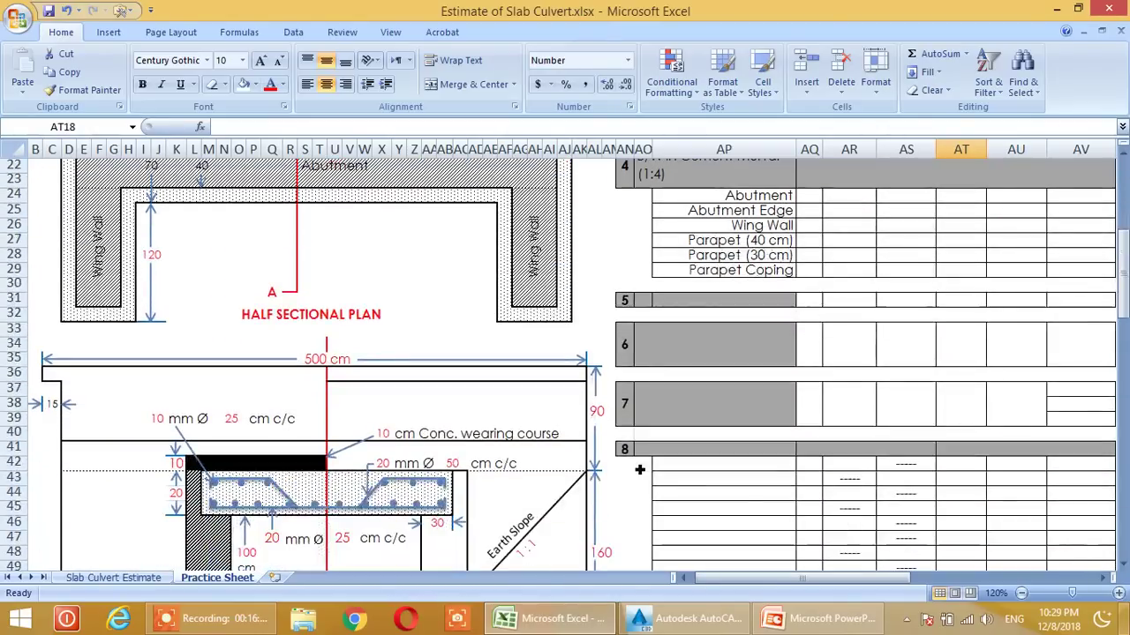
{"action": "scroll", "coordinate": [639, 470], "scroll_direction": "down", "scroll_amount": 4}
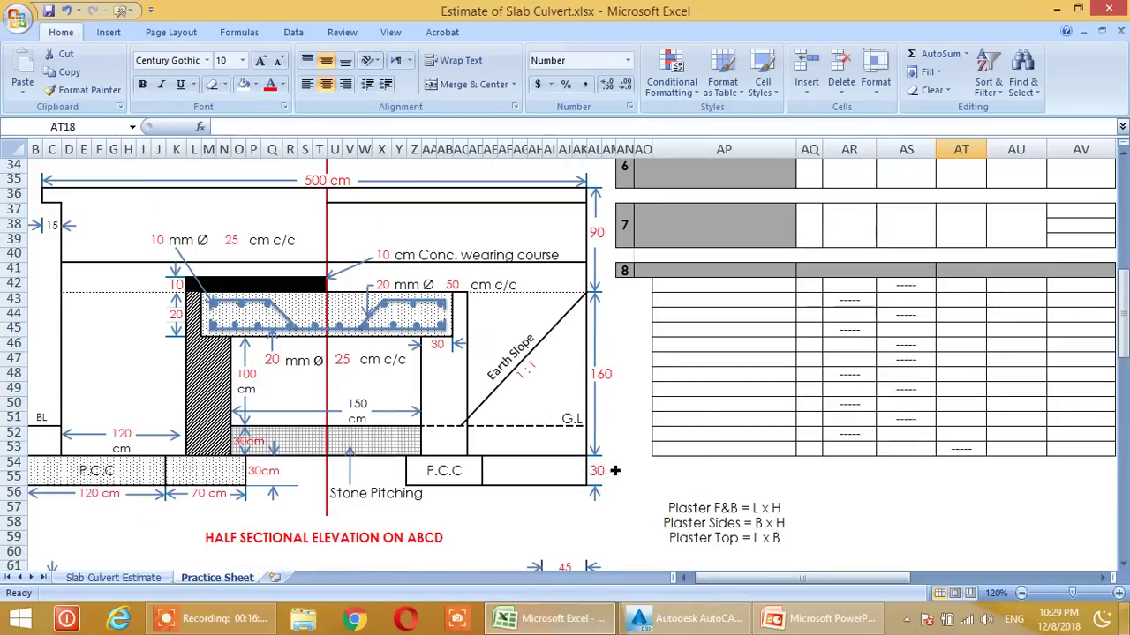
{"action": "scroll", "coordinate": [832, 484], "scroll_direction": "up", "scroll_amount": 9}
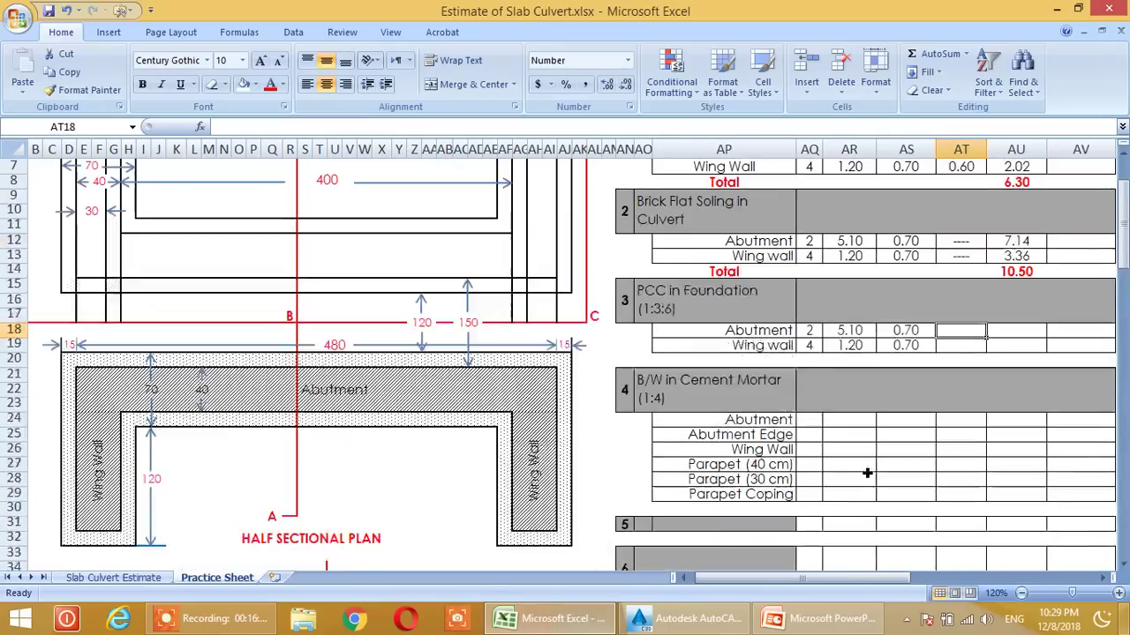
{"action": "scroll", "coordinate": [867, 473], "scroll_direction": "up", "scroll_amount": 2}
{"action": "scroll", "coordinate": [882, 466], "scroll_direction": "down", "scroll_amount": 1}
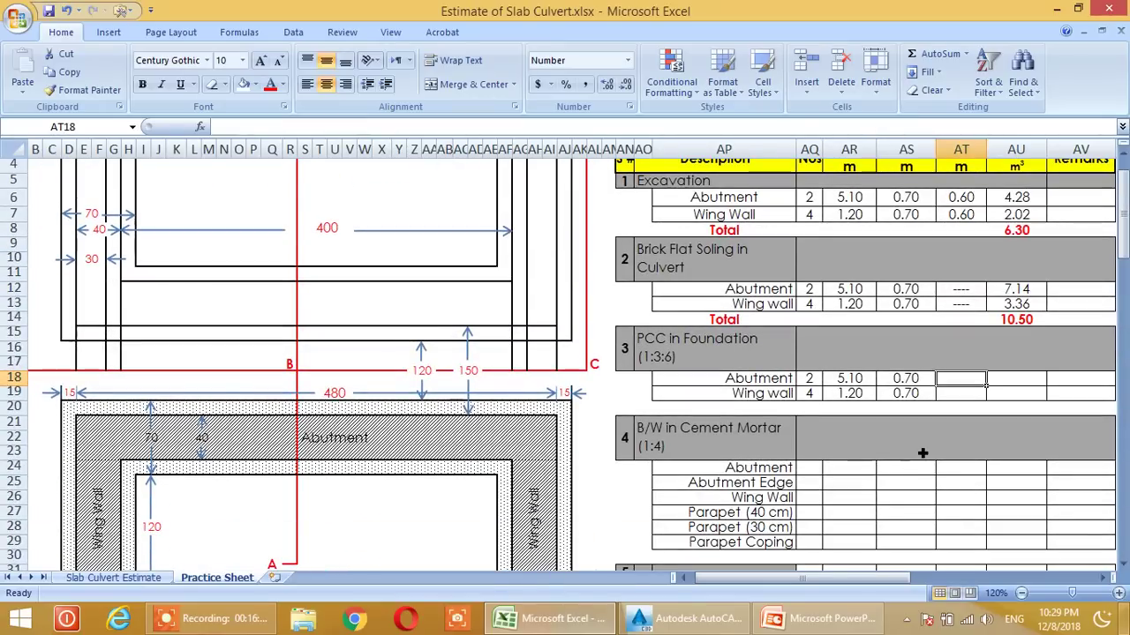
{"action": "type", "text": "="}
{"action": "scroll", "coordinate": [892, 459], "scroll_direction": "down", "scroll_amount": 9}
{"action": "left_click", "coordinate": [605, 516]}
{"action": "type", "text": "/100"}
{"action": "key", "text": "Return"}
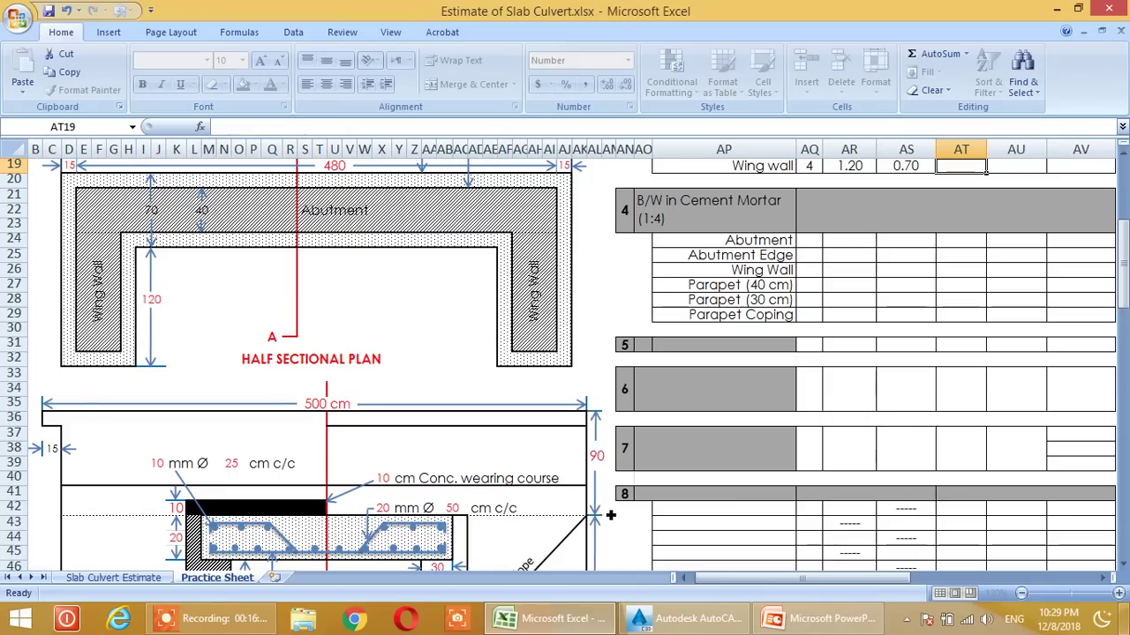
- Set the PCC wing wall height with the same reference to the 30 cm P.C.C. depth divided by 100
{"action": "scroll", "coordinate": [915, 534], "scroll_direction": "up", "scroll_amount": 5}
{"action": "type", "text": "="}
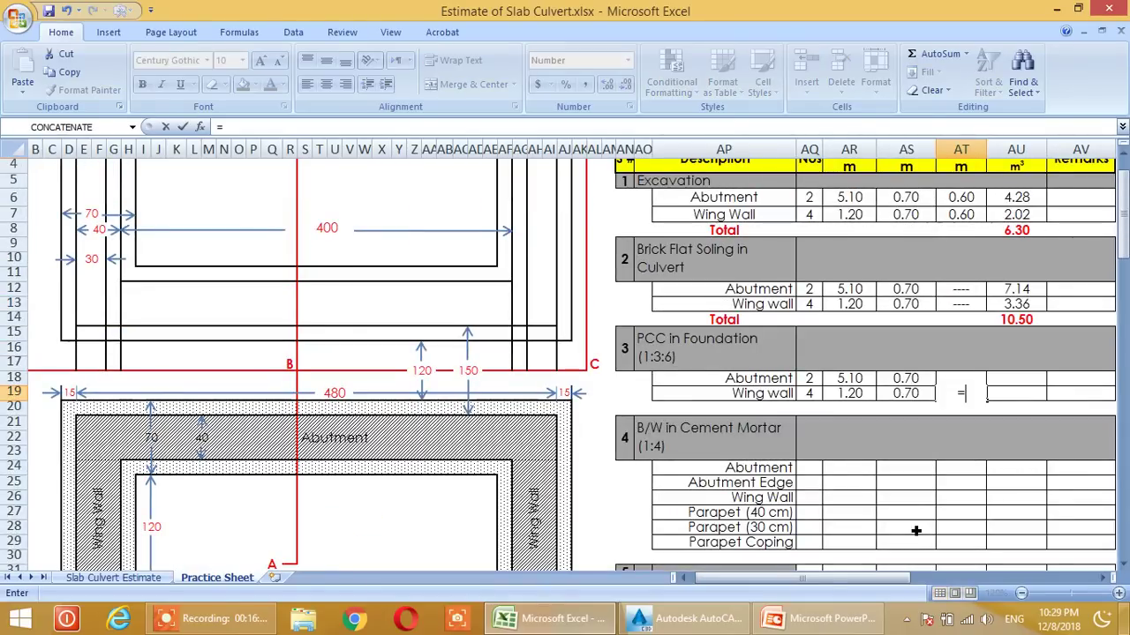
{"action": "scroll", "coordinate": [915, 530], "scroll_direction": "down", "scroll_amount": 10}
{"action": "left_click", "coordinate": [602, 472]}
{"action": "type", "text": "/100"}
{"action": "key", "text": "Return"}
{"action": "scroll", "coordinate": [998, 458], "scroll_direction": "up", "scroll_amount": 10}
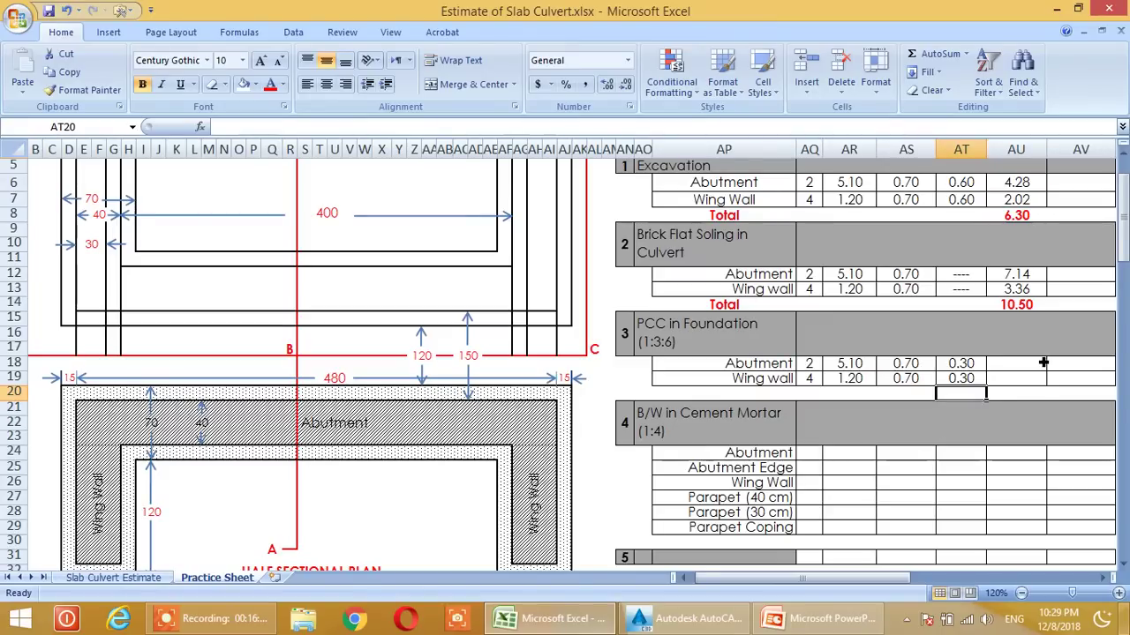
- Copy the Excavation abutment quantity formula into the quantity cells of the PCC abutment and wing wall
{"action": "left_click", "coordinate": [1020, 367]}
{"action": "scroll", "coordinate": [1019, 375], "scroll_direction": "up", "scroll_amount": 1}
{"action": "scroll", "coordinate": [1020, 377], "scroll_direction": "down", "scroll_amount": 1}
{"action": "scroll", "coordinate": [1021, 382], "scroll_direction": "up", "scroll_amount": 1}
{"action": "left_click", "coordinate": [1015, 227]}
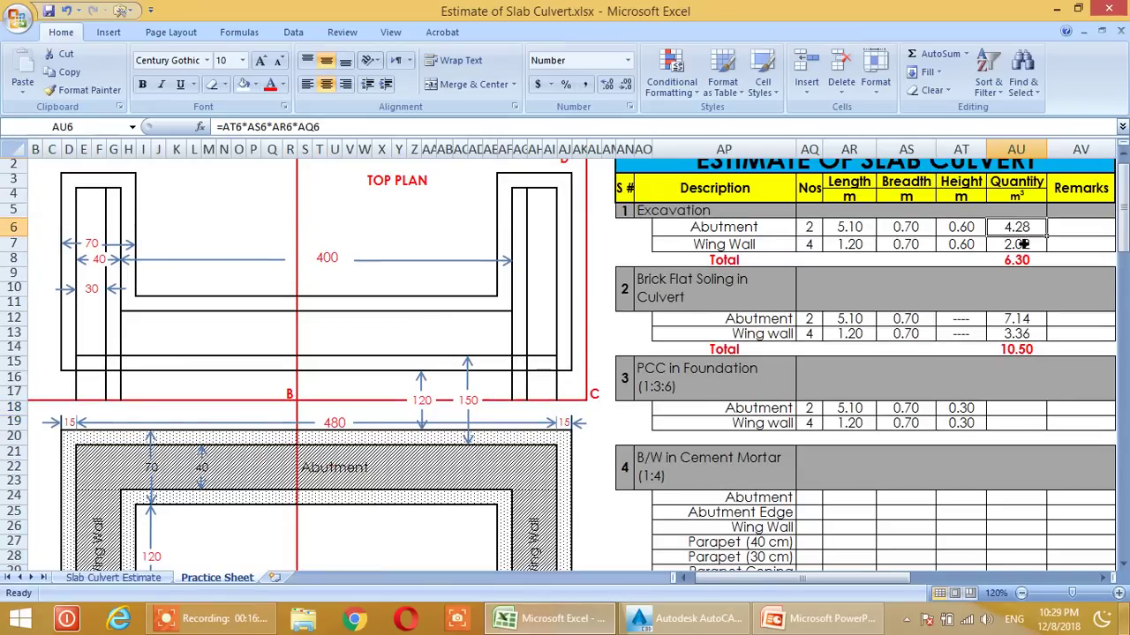
{"action": "key", "text": "ctrl+c"}
{"action": "left_click", "coordinate": [1009, 408]}
{"action": "key", "text": "ctrl+v"}
{"action": "left_click", "coordinate": [1009, 424]}
{"action": "key", "text": "ctrl+v"}
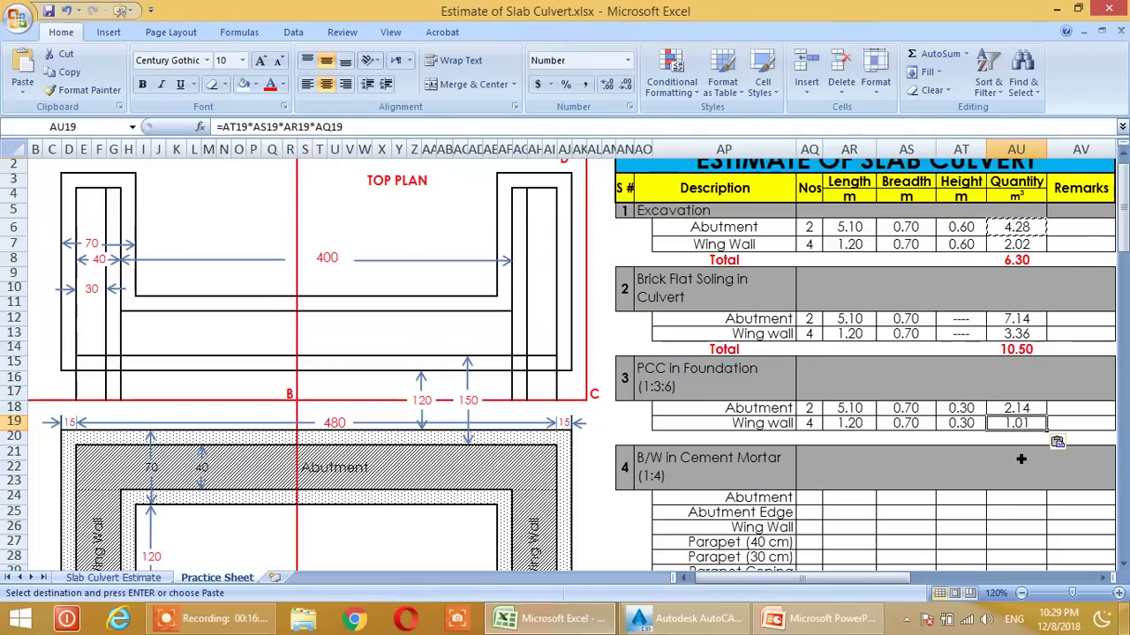
{"action": "key", "text": "Escape"}
- Check which cells the PCC abutment quantity formula multiplies, leaving the formula as it is
{"action": "scroll", "coordinate": [1019, 476], "scroll_direction": "down", "scroll_amount": 1}
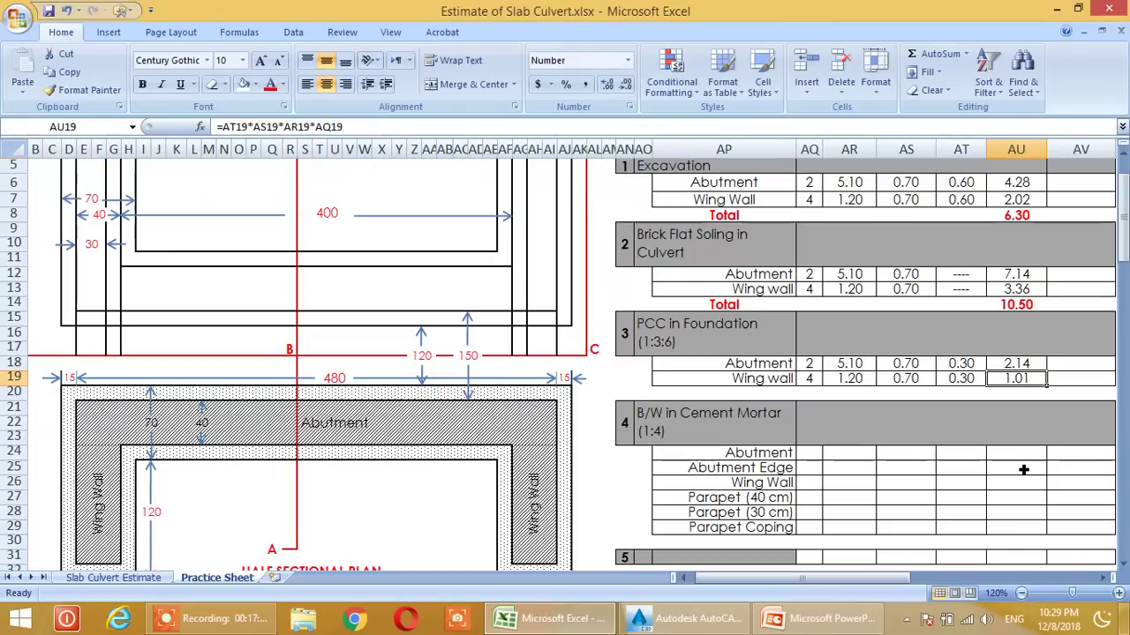
{"action": "left_click", "coordinate": [1015, 364]}
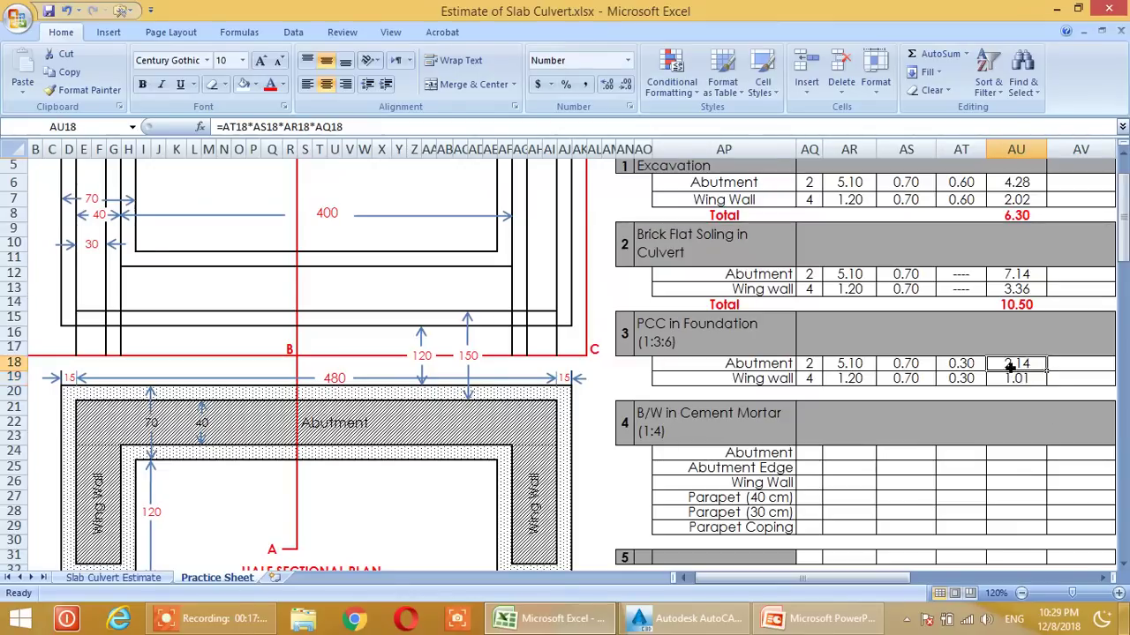
{"action": "double_click", "coordinate": [1015, 365]}
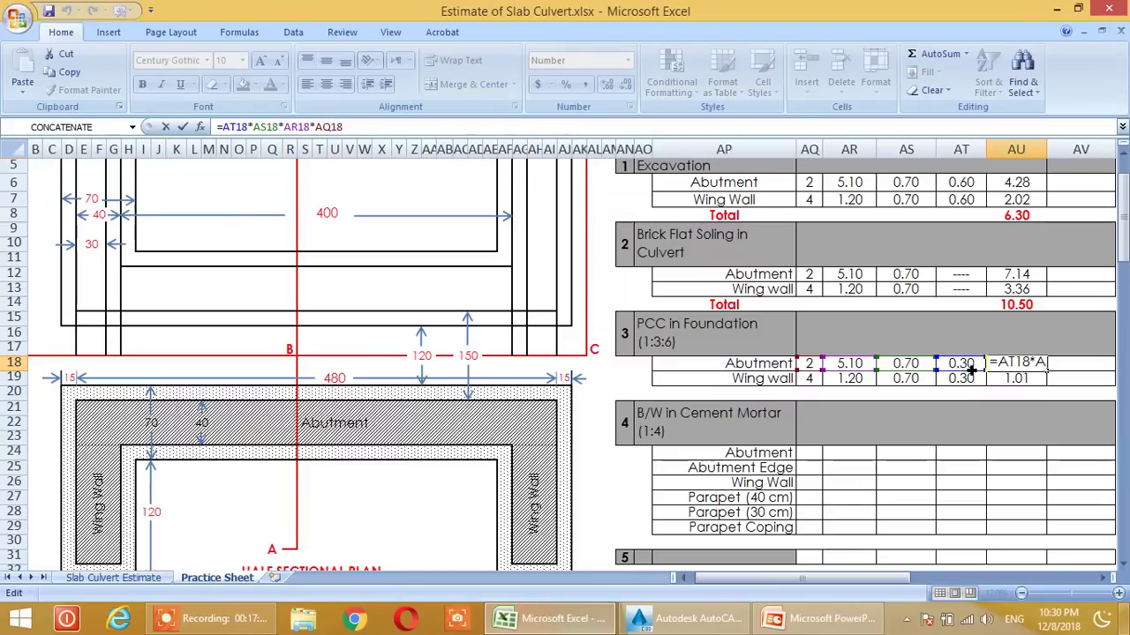
{"action": "key", "text": "Return"}
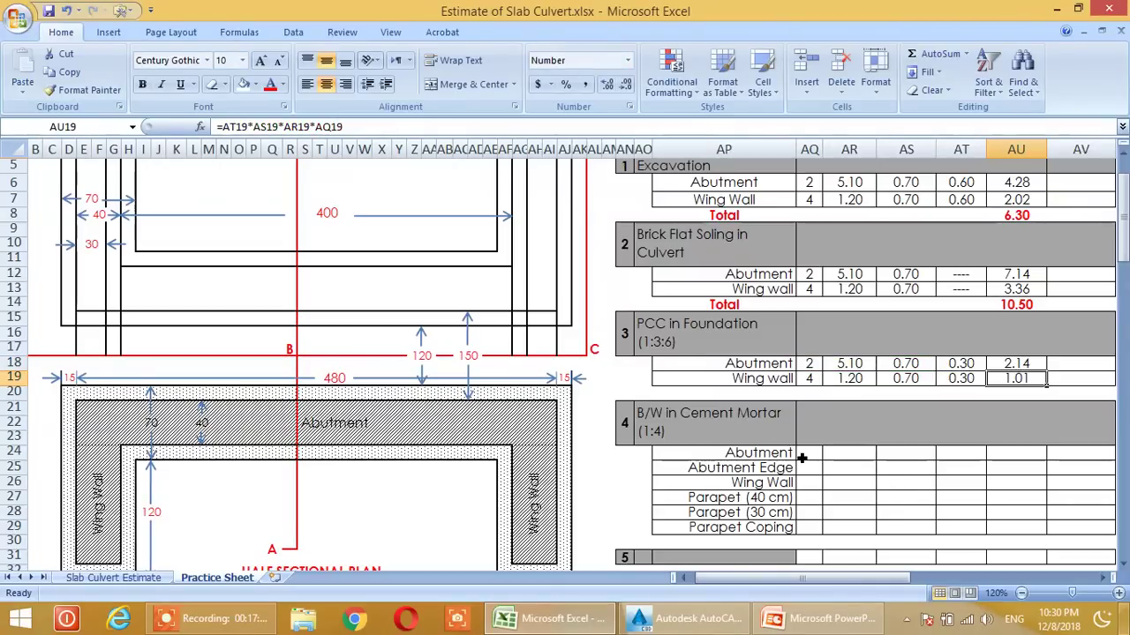
- Switch to the culvert model in AutoCAD and select the abutments, wing walls and green foundation footings
{"action": "scroll", "coordinate": [801, 457], "scroll_direction": "down", "scroll_amount": 5}
{"action": "scroll", "coordinate": [807, 452], "scroll_direction": "down", "scroll_amount": 7}
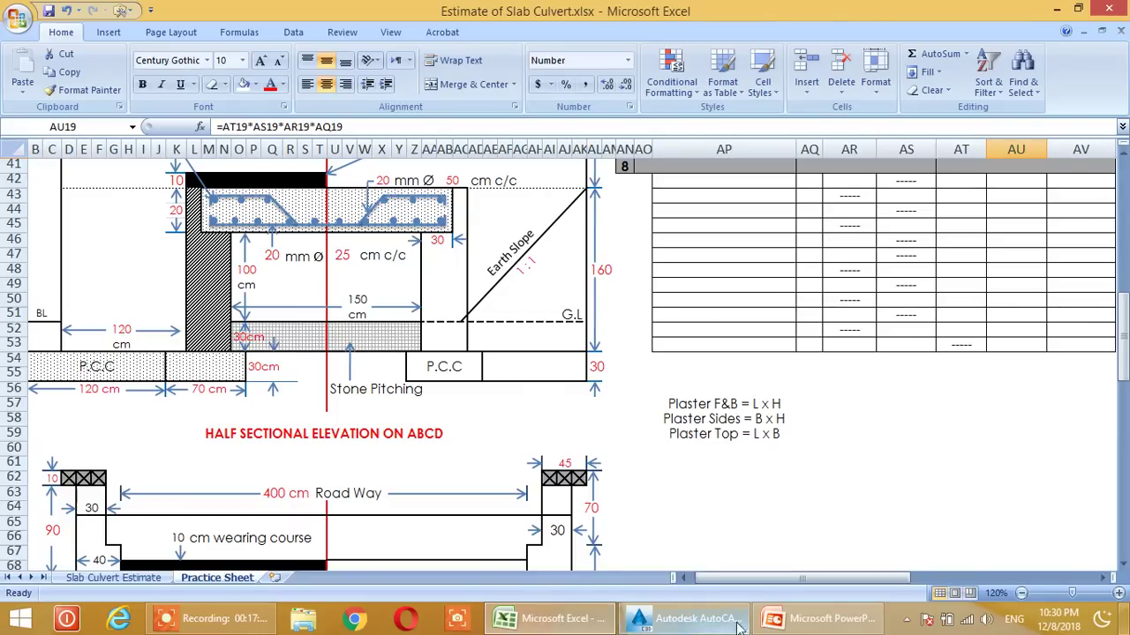
{"action": "left_click", "coordinate": [693, 622]}
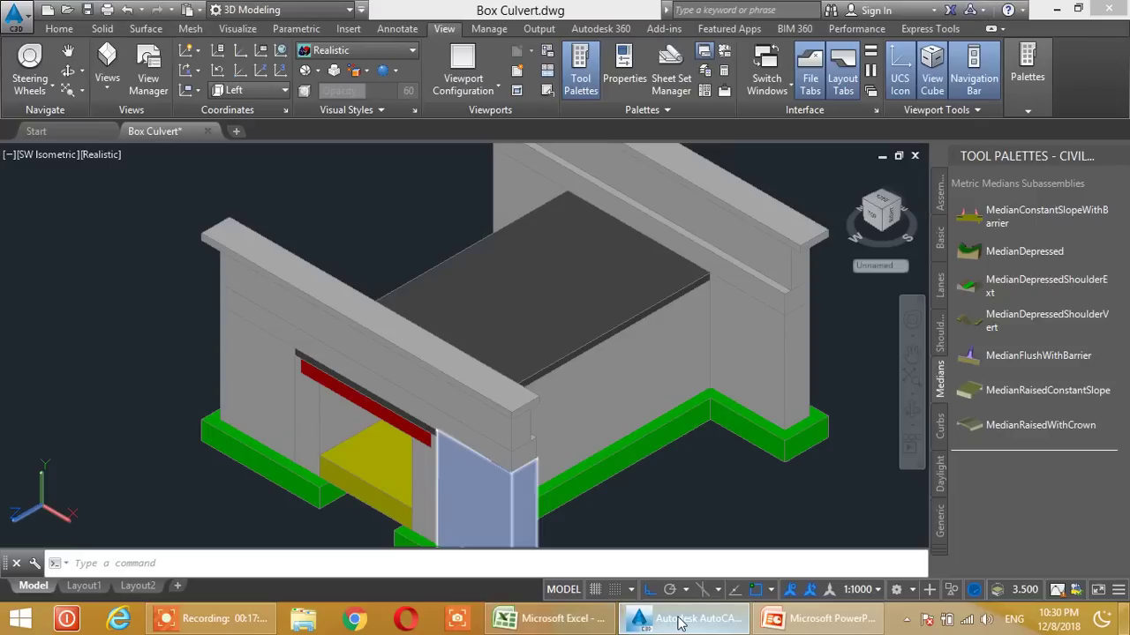
{"action": "left_click_drag", "start_coordinate": [511, 365], "coordinate": [508, 313]}
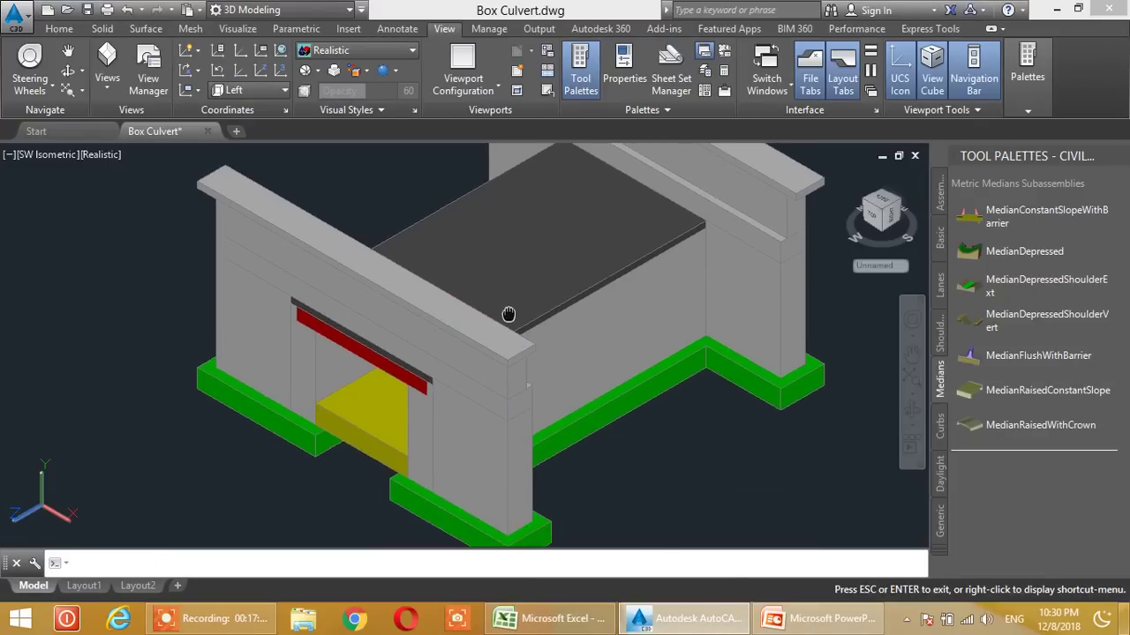
{"action": "left_click", "coordinate": [417, 413]}
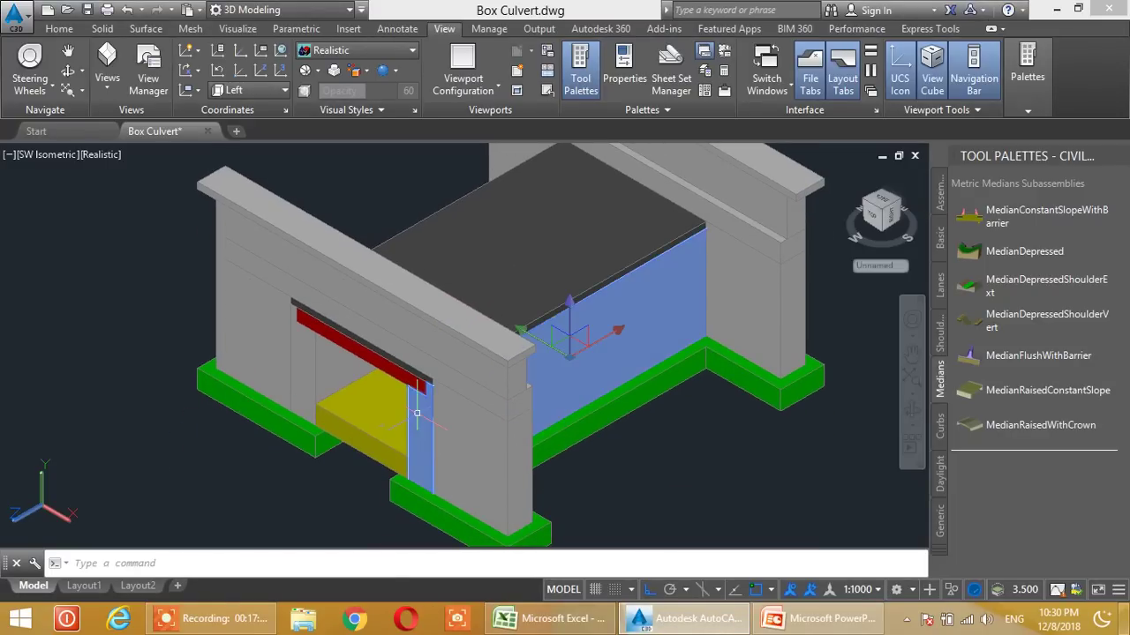
{"action": "left_click", "coordinate": [302, 364]}
{"action": "left_click", "coordinate": [270, 351]}
{"action": "left_click", "coordinate": [277, 414]}
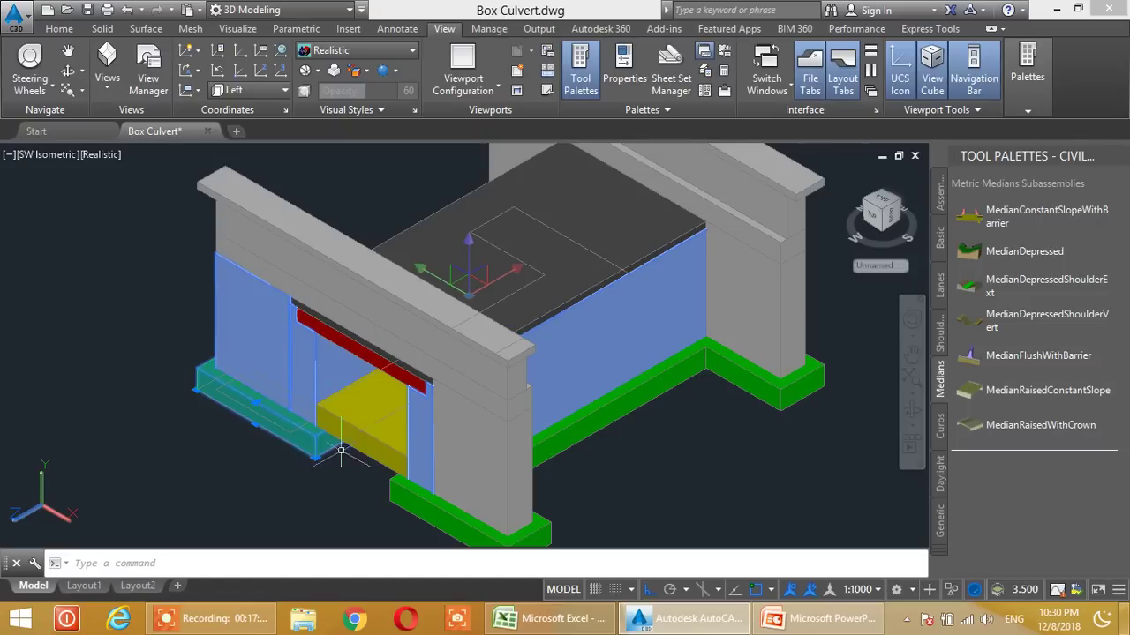
{"action": "left_click", "coordinate": [396, 494]}
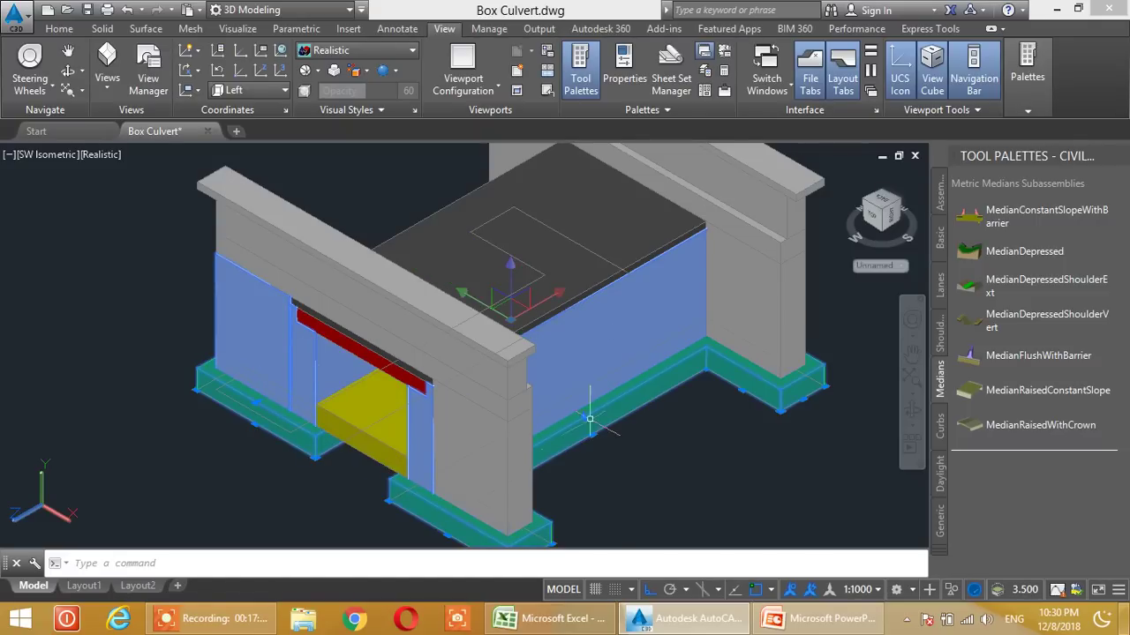
{"action": "left_click", "coordinate": [746, 258]}
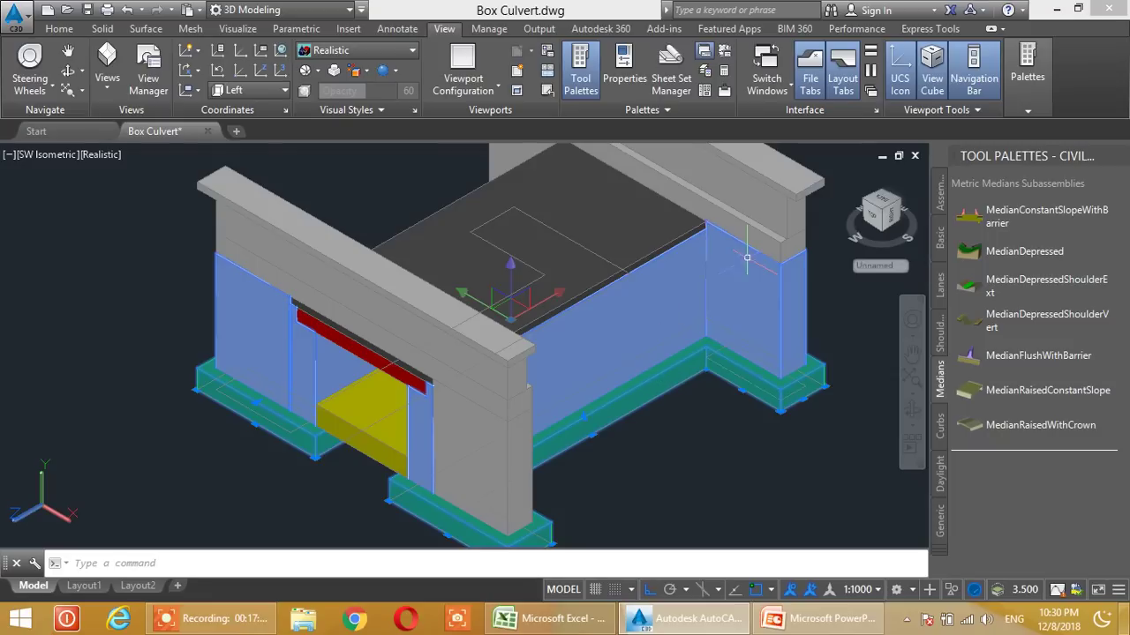
- Open the selected parts in the Object Viewer, examine the abutments and wing walls from several angles, and close the viewer
{"action": "right_click", "coordinate": [511, 150]}
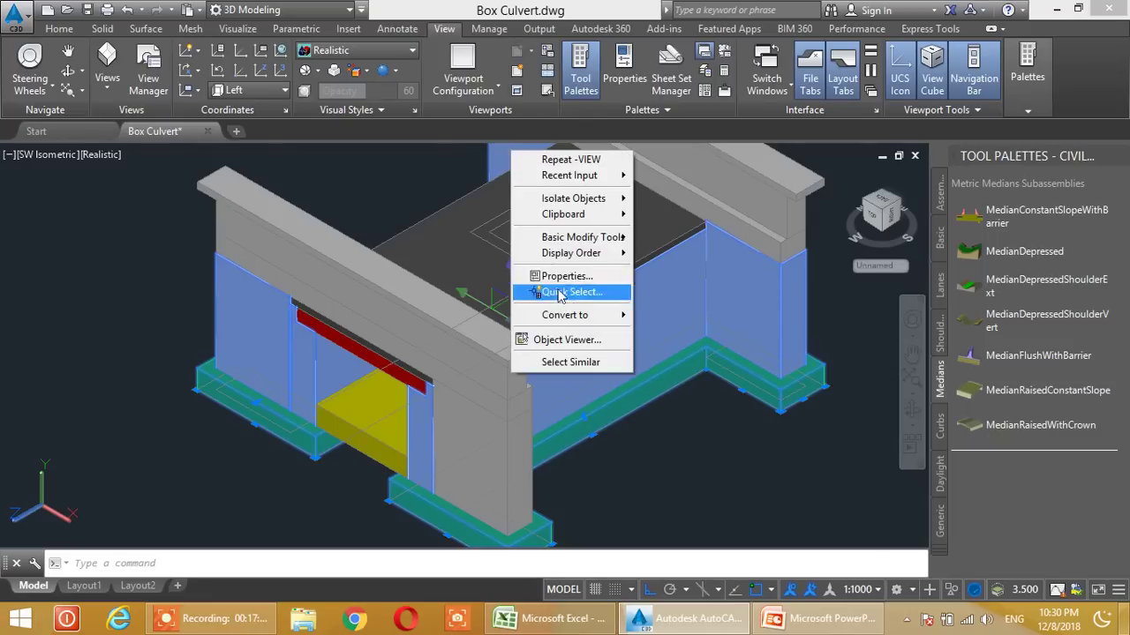
{"action": "left_click", "coordinate": [568, 340]}
{"action": "left_click_drag", "start_coordinate": [528, 370], "coordinate": [519, 400]}
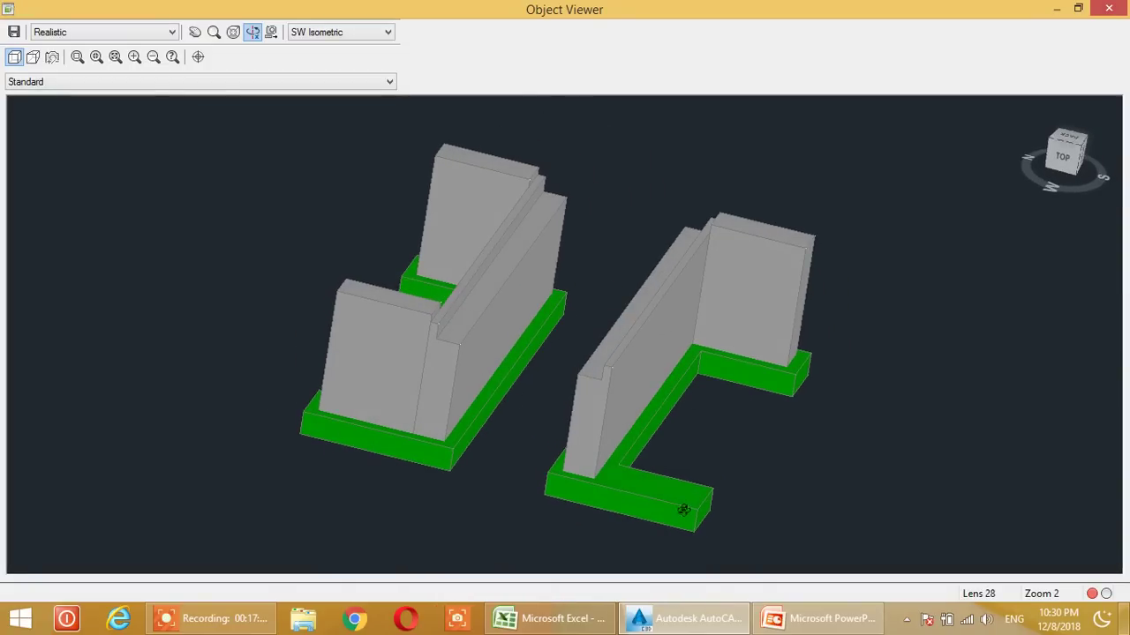
{"action": "left_click_drag", "start_coordinate": [594, 421], "coordinate": [515, 414]}
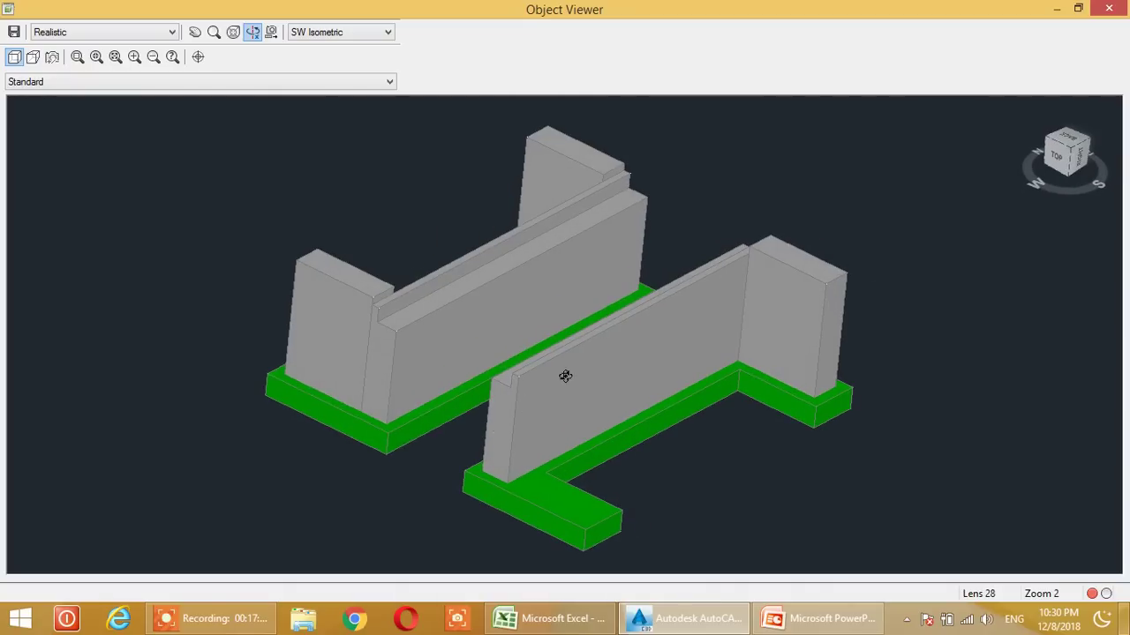
{"action": "left_click_drag", "start_coordinate": [565, 376], "coordinate": [542, 456]}
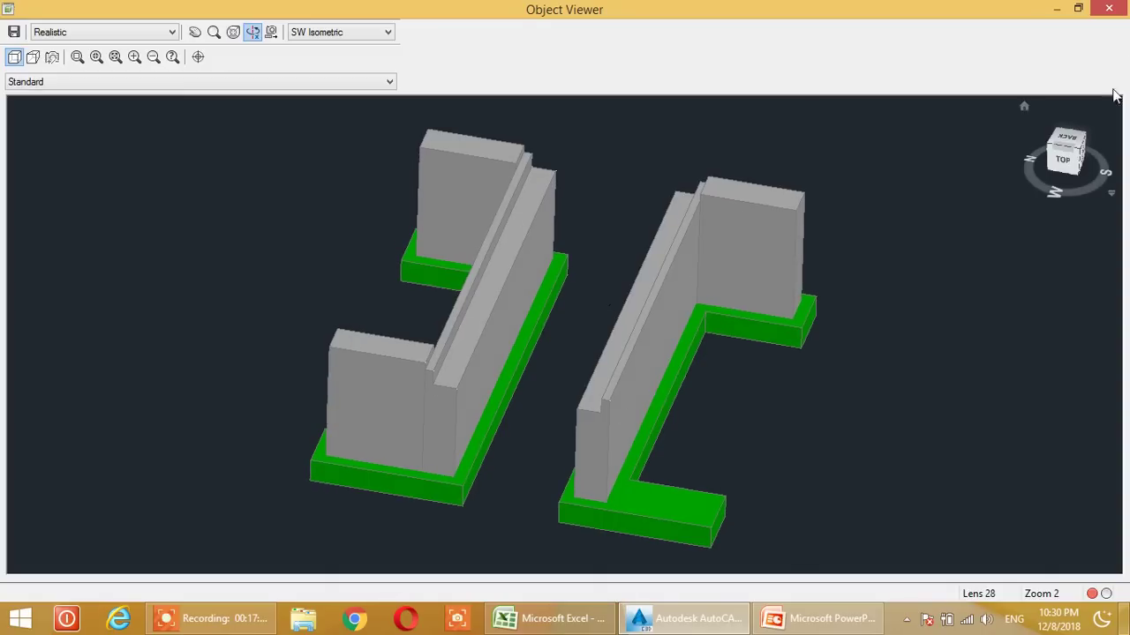
{"action": "left_click", "coordinate": [1113, 10]}
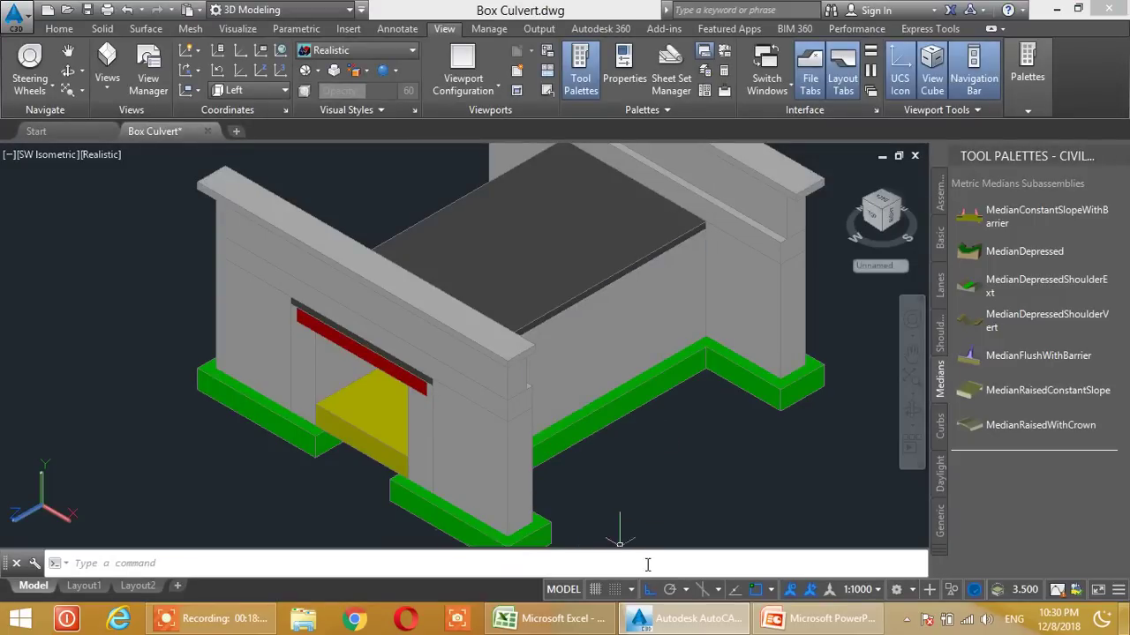
- Switch back to the Excel estimate and enter a count of 2 for the abutment under B/W in Cement Mortar (1:4)
{"action": "left_click", "coordinate": [551, 618]}
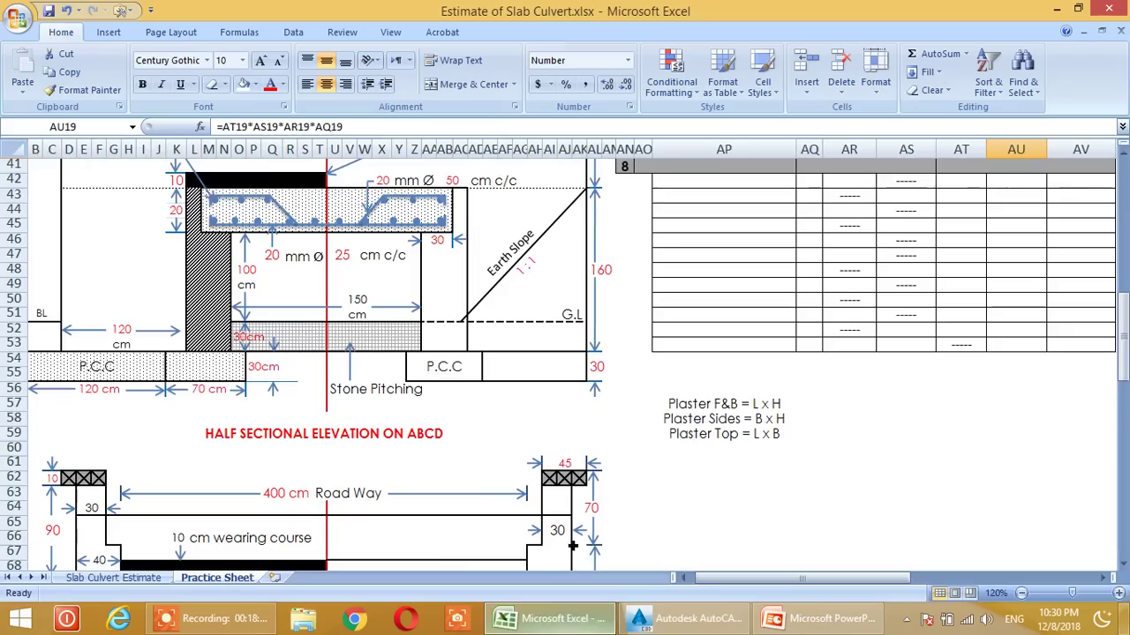
{"action": "scroll", "coordinate": [845, 425], "scroll_direction": "up", "scroll_amount": 10}
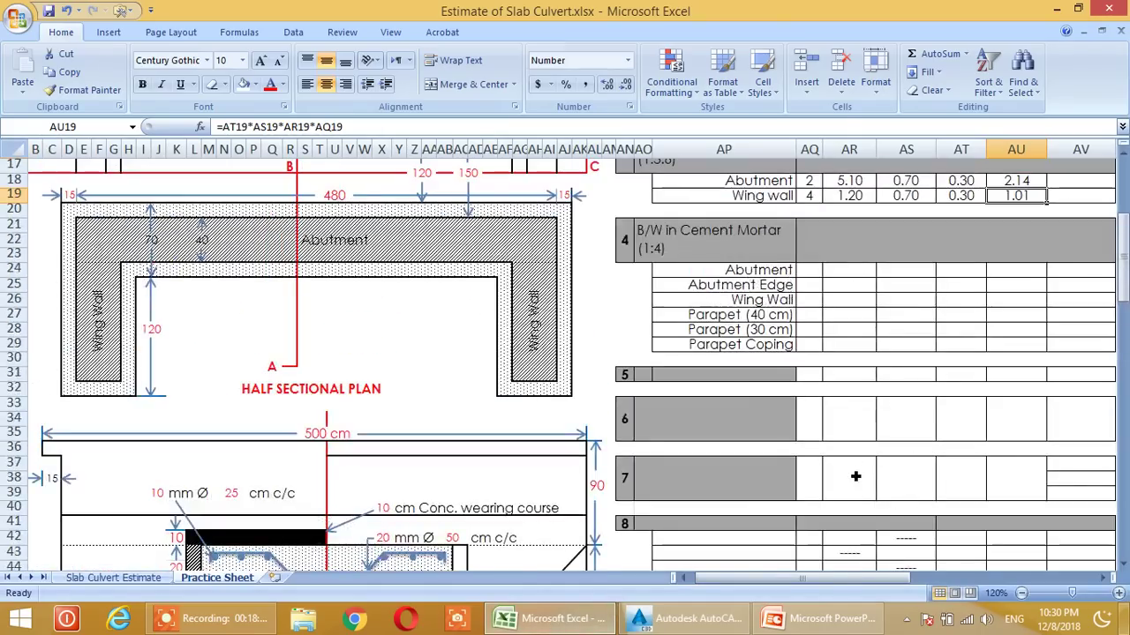
{"action": "scroll", "coordinate": [855, 475], "scroll_direction": "up", "scroll_amount": 1}
{"action": "scroll", "coordinate": [855, 475], "scroll_direction": "down", "scroll_amount": 1}
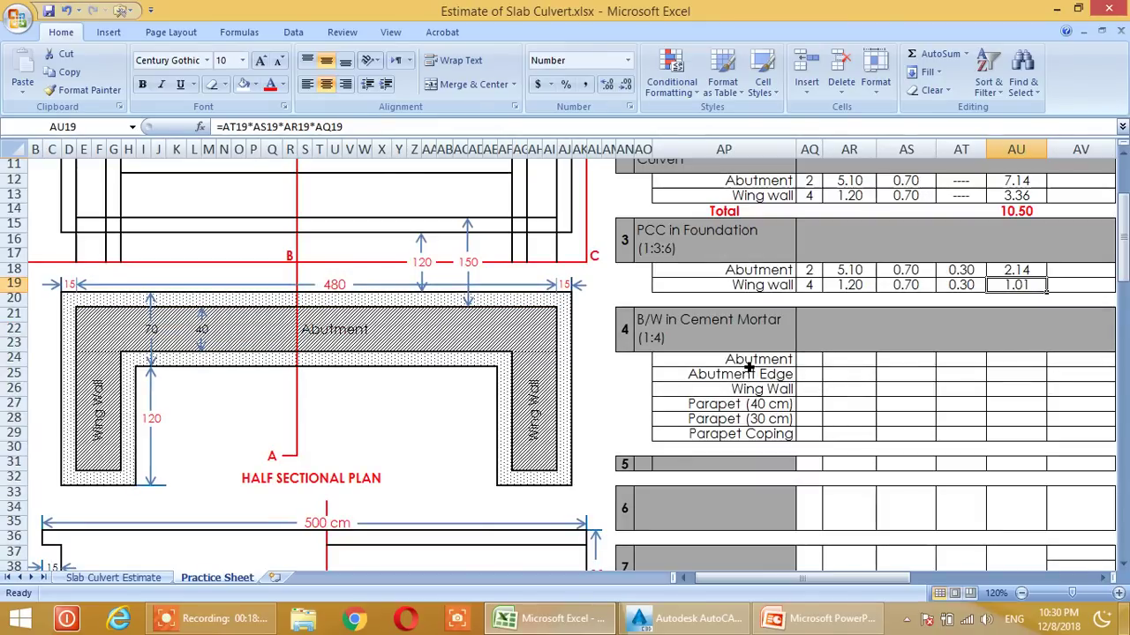
{"action": "left_click", "coordinate": [809, 363]}
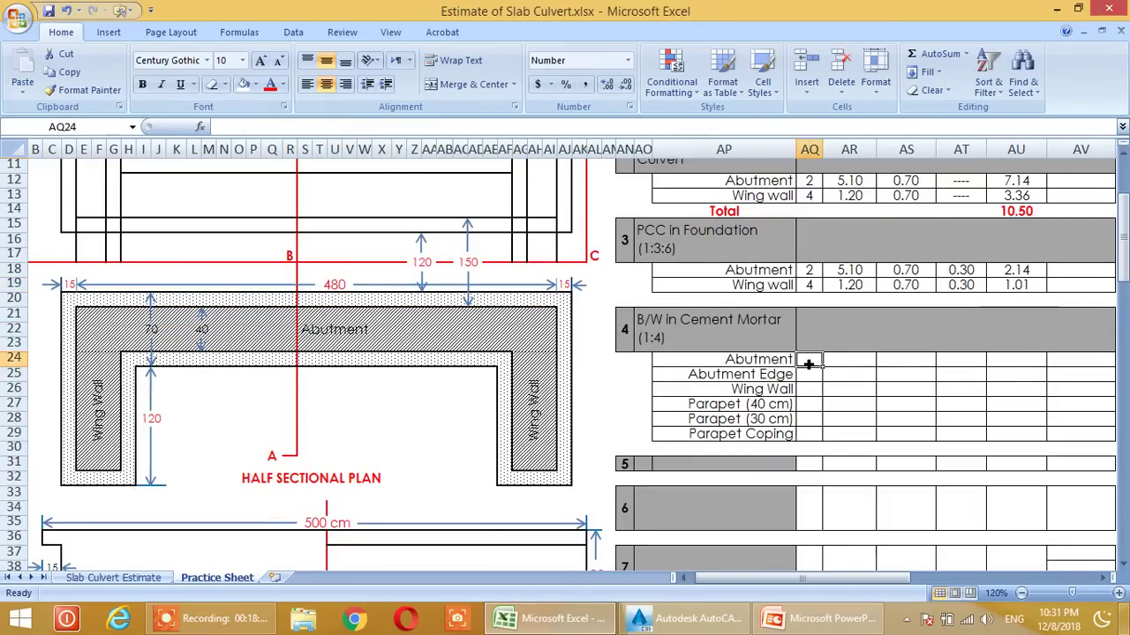
{"action": "type", "text": "2"}
{"action": "key", "text": "Return"}
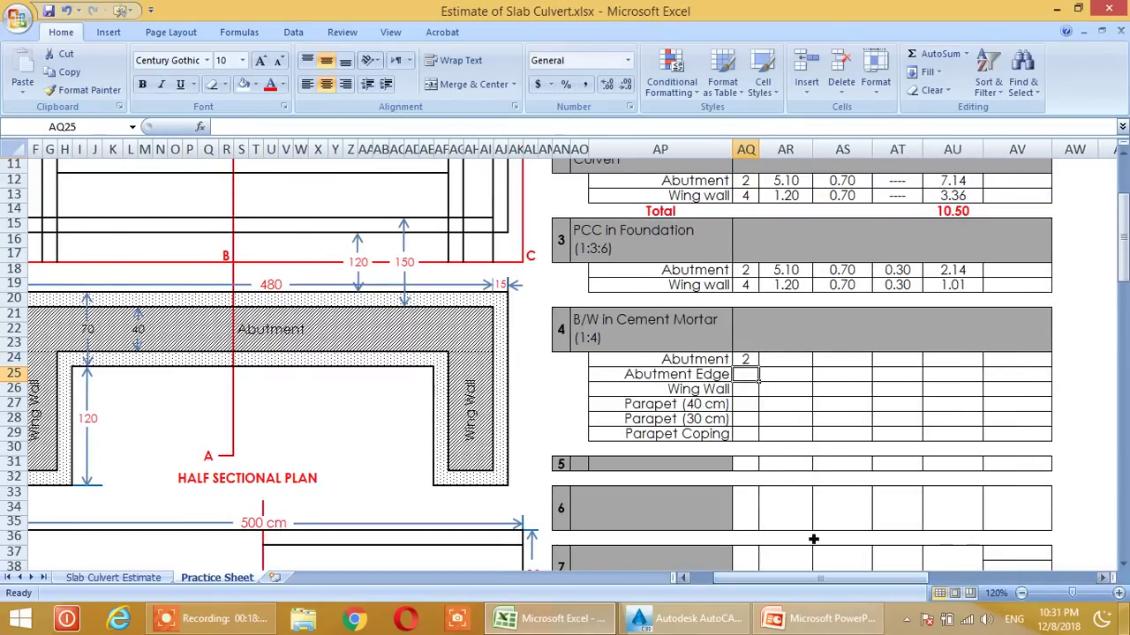
- Enter the abutment length under B/W in Cement Mortar (1:4) as the plan's 480 cm dimension divided by 100, =T19/100
{"action": "scroll", "coordinate": [765, 500], "scroll_direction": "up", "scroll_amount": 3}
{"action": "scroll", "coordinate": [765, 500], "scroll_direction": "right", "scroll_amount": 2}
{"action": "scroll", "coordinate": [765, 501], "scroll_direction": "up", "scroll_amount": 3}
{"action": "scroll", "coordinate": [766, 497], "scroll_direction": "down", "scroll_amount": 3}
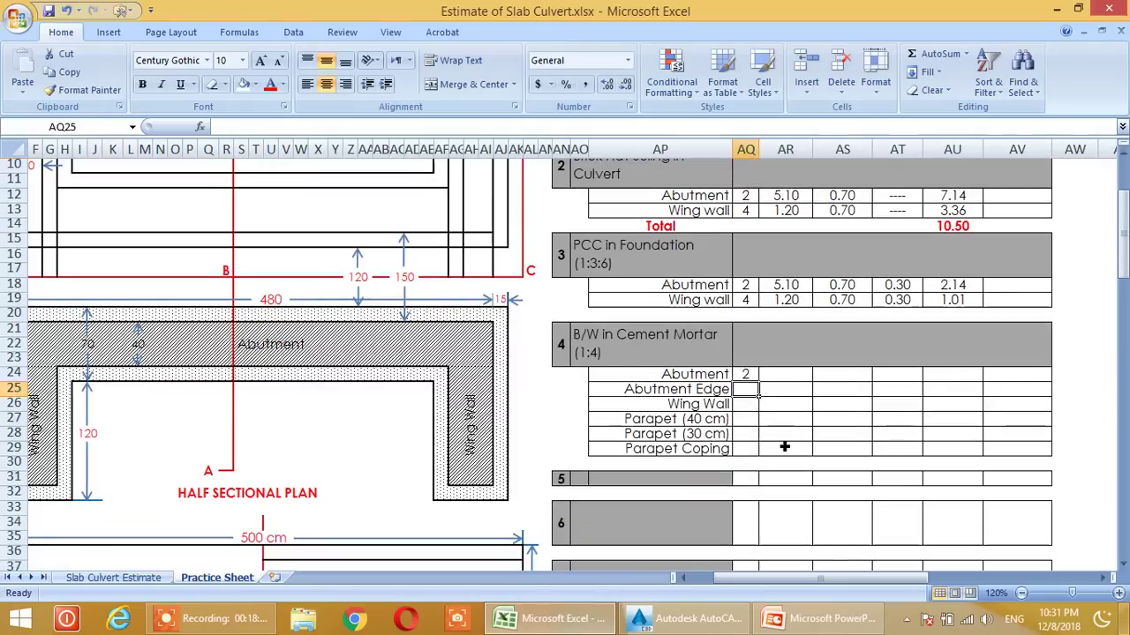
{"action": "left_click", "coordinate": [791, 377]}
{"action": "scroll", "coordinate": [805, 426], "scroll_direction": "down", "scroll_amount": 1}
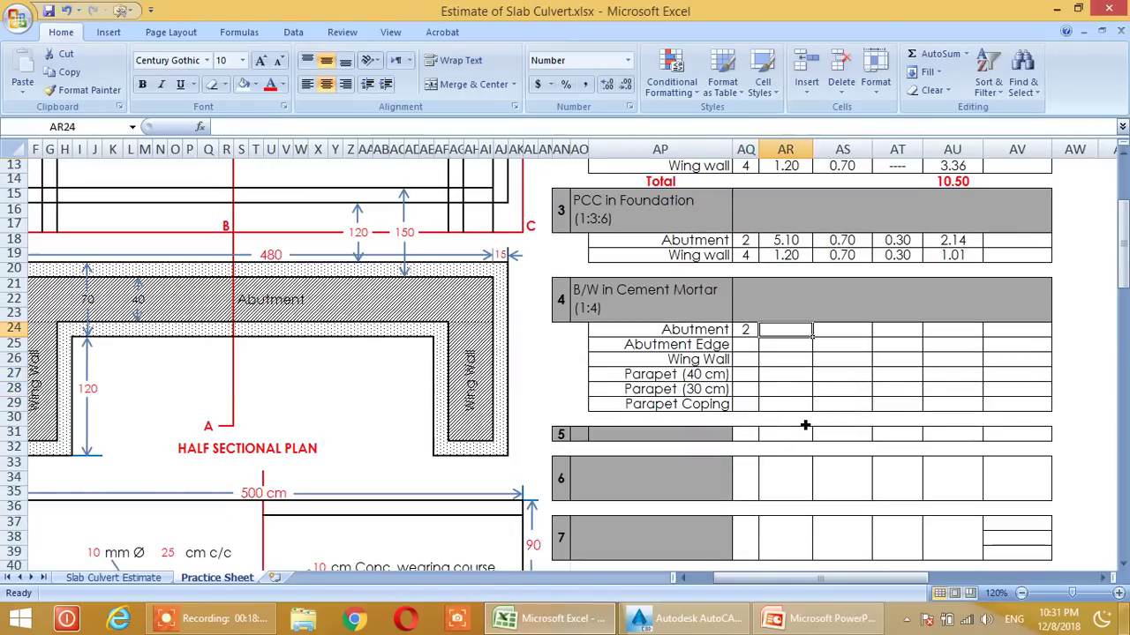
{"action": "left_click_drag", "start_coordinate": [716, 578], "coordinate": [699, 578]}
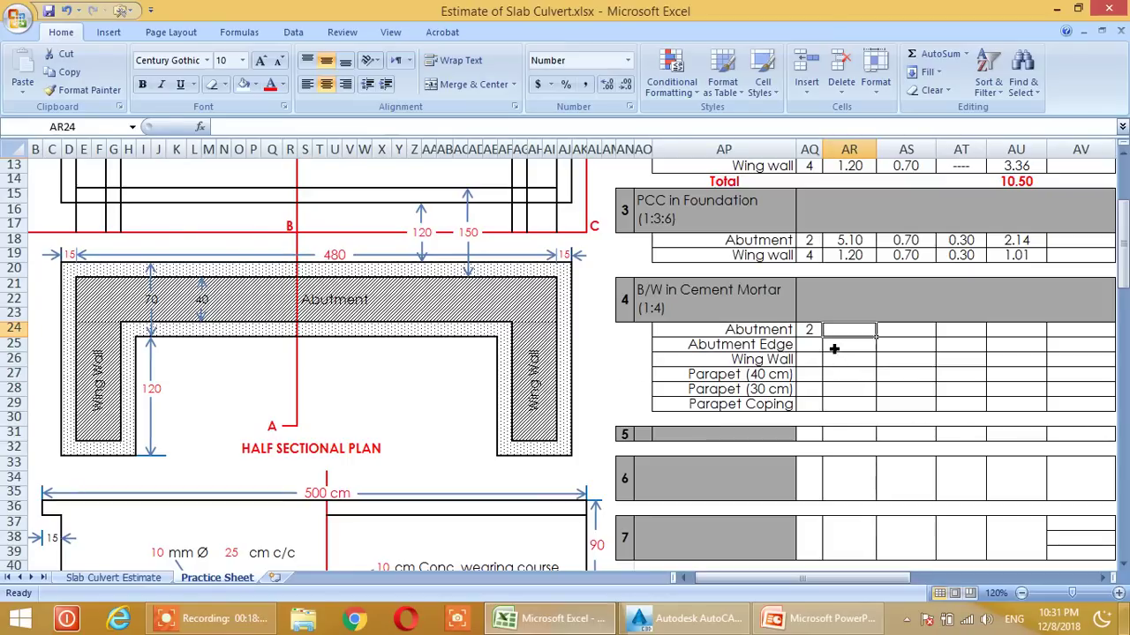
{"action": "type", "text": "="}
{"action": "left_click", "coordinate": [338, 258]}
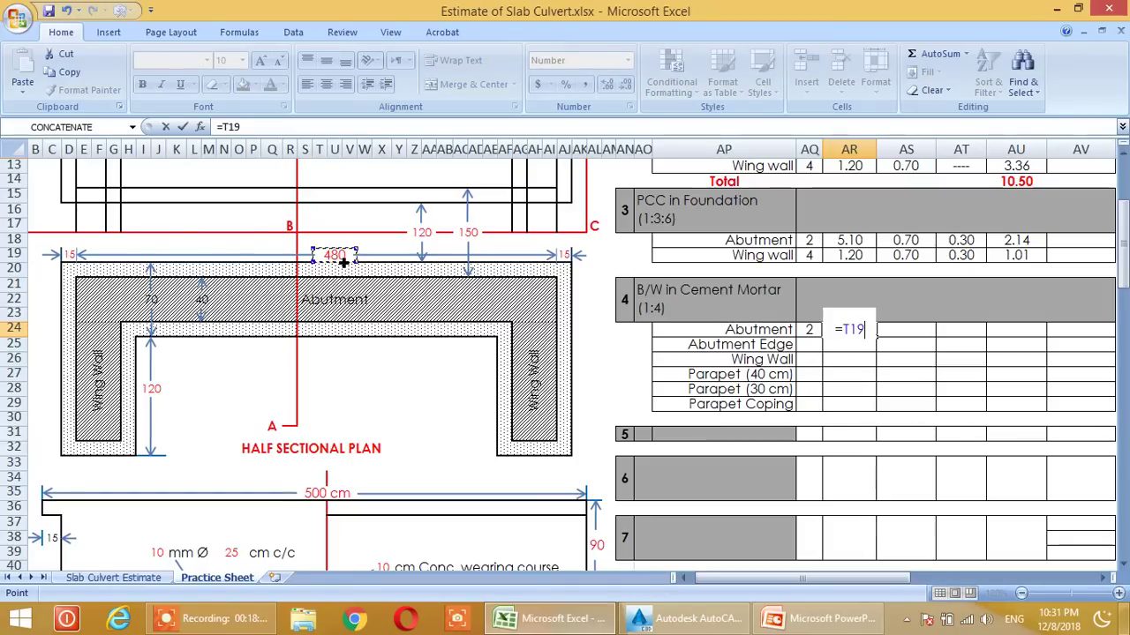
{"action": "key", "text": "Return"}
{"action": "left_click", "coordinate": [834, 333]}
{"action": "type", "text": "="}
{"action": "left_click", "coordinate": [354, 258]}
{"action": "type", "text": "/100"}
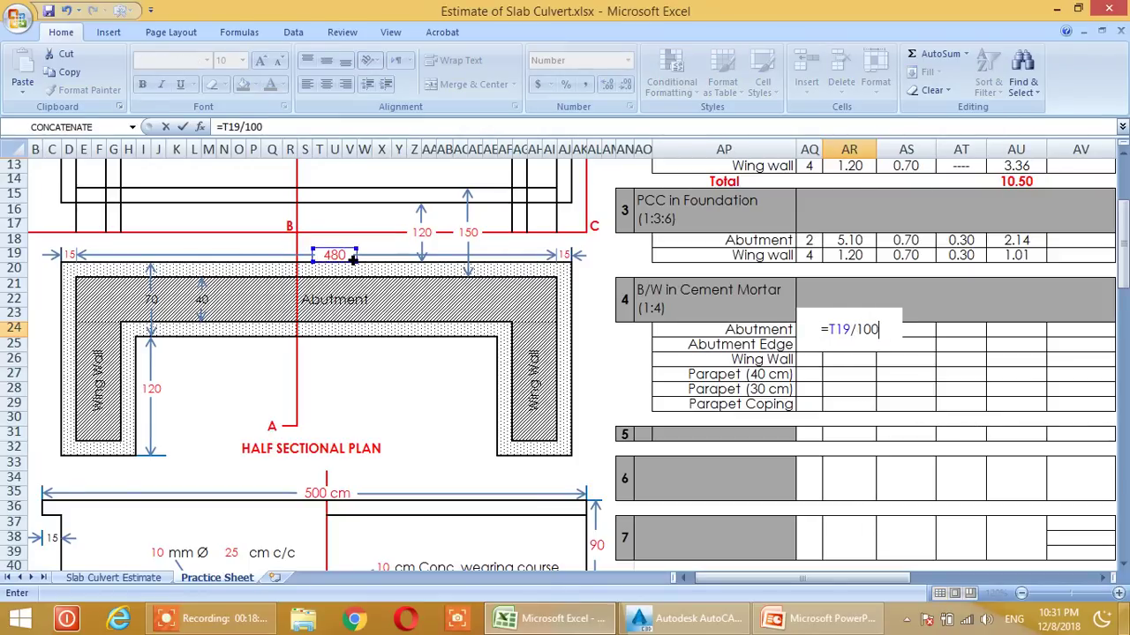
{"action": "key", "text": "Return"}
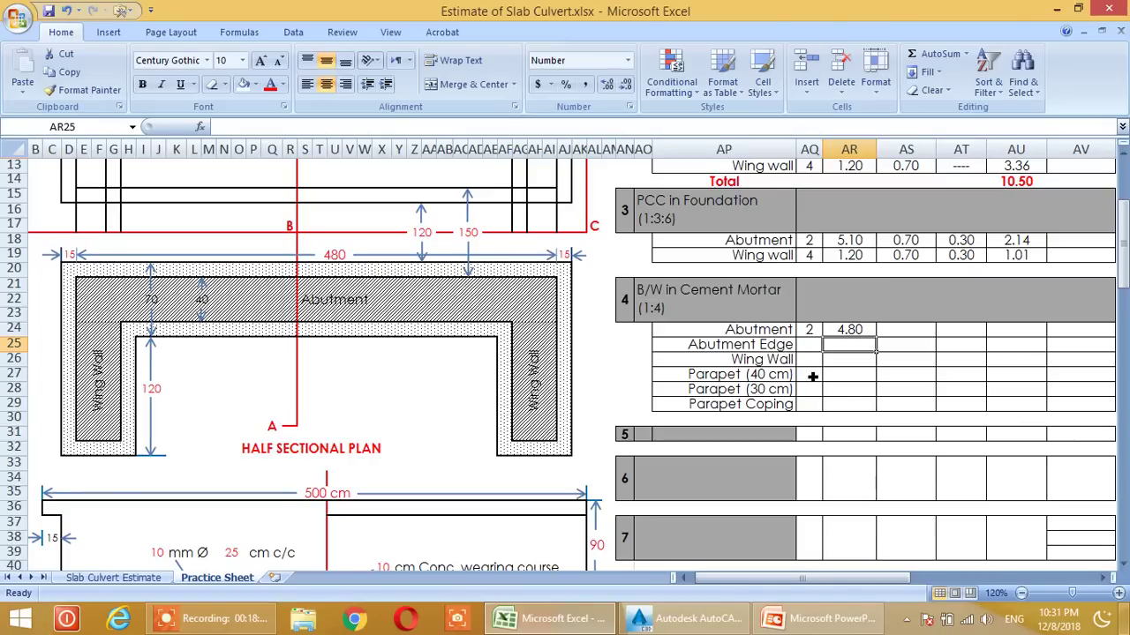
- Enter the abutment breadth under B/W in Cement Mortar as the plan's 40 cm abutment thickness divided by 100
{"action": "left_click", "coordinate": [914, 338]}
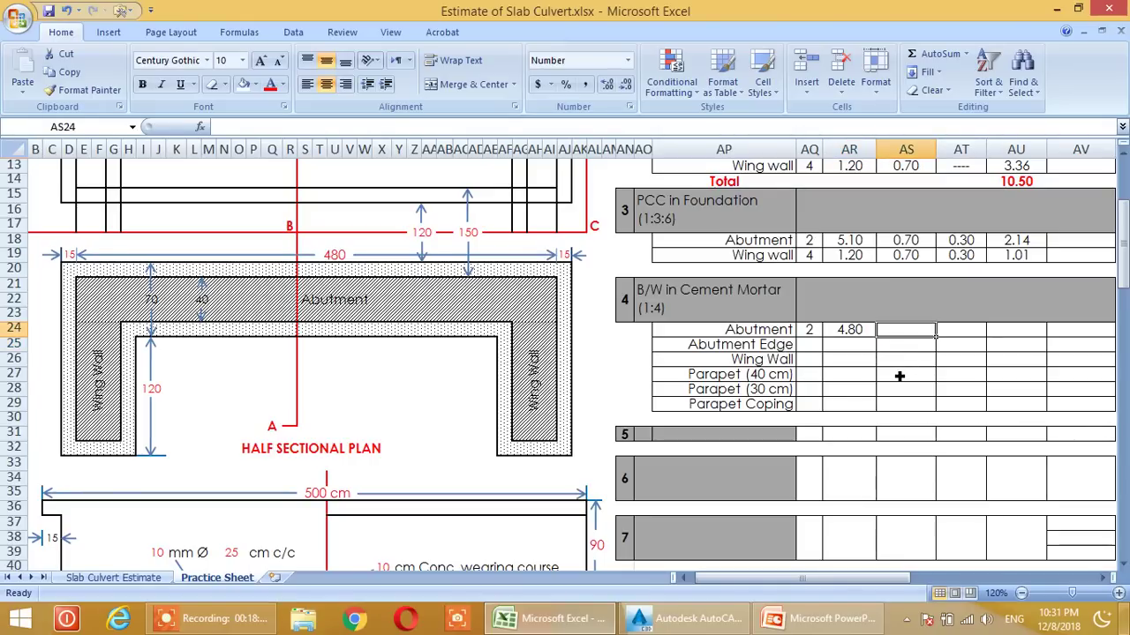
{"action": "type", "text": "="}
{"action": "left_click", "coordinate": [202, 301]}
{"action": "type", "text": "/100"}
{"action": "key", "text": "Return"}
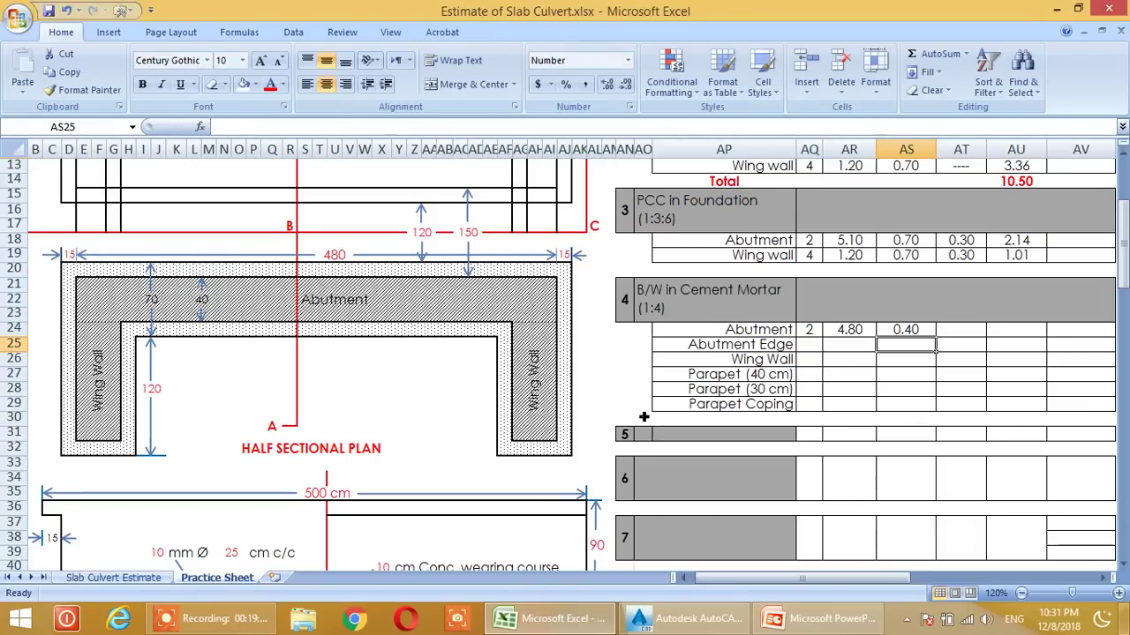
- Enter the abutment height as the elevation's 100 cm and 30 cm dimensions added and converted to metres, =(O48+O52)/100
{"action": "left_click", "coordinate": [956, 336]}
{"action": "scroll", "coordinate": [472, 374], "scroll_direction": "down", "scroll_amount": 7}
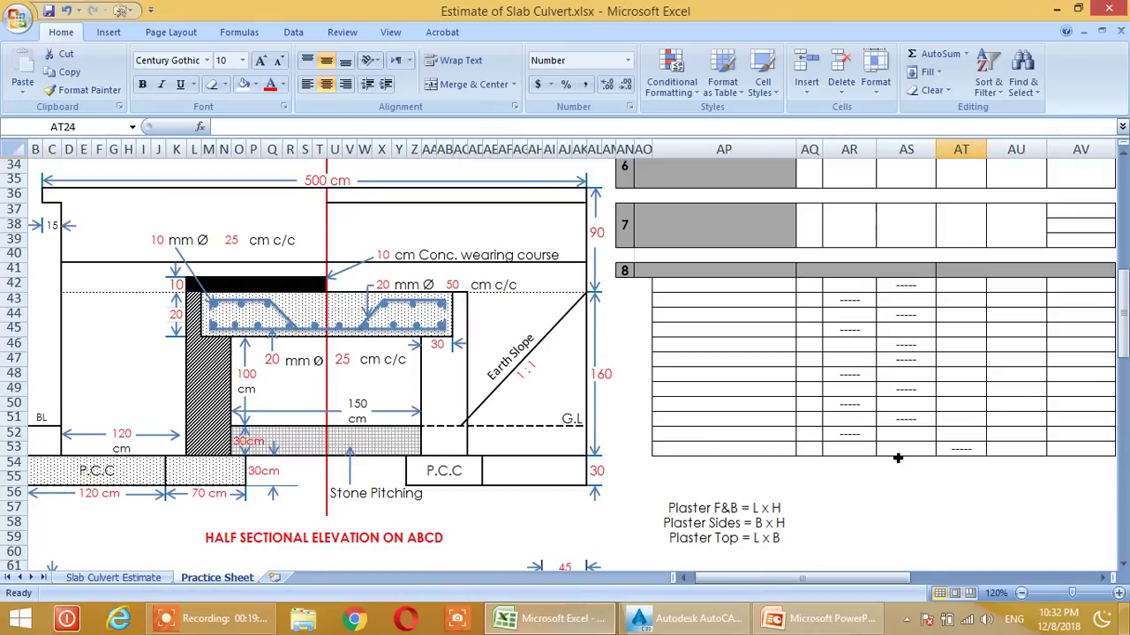
{"action": "scroll", "coordinate": [919, 455], "scroll_direction": "up", "scroll_amount": 4}
{"action": "scroll", "coordinate": [919, 454], "scroll_direction": "down", "scroll_amount": 5}
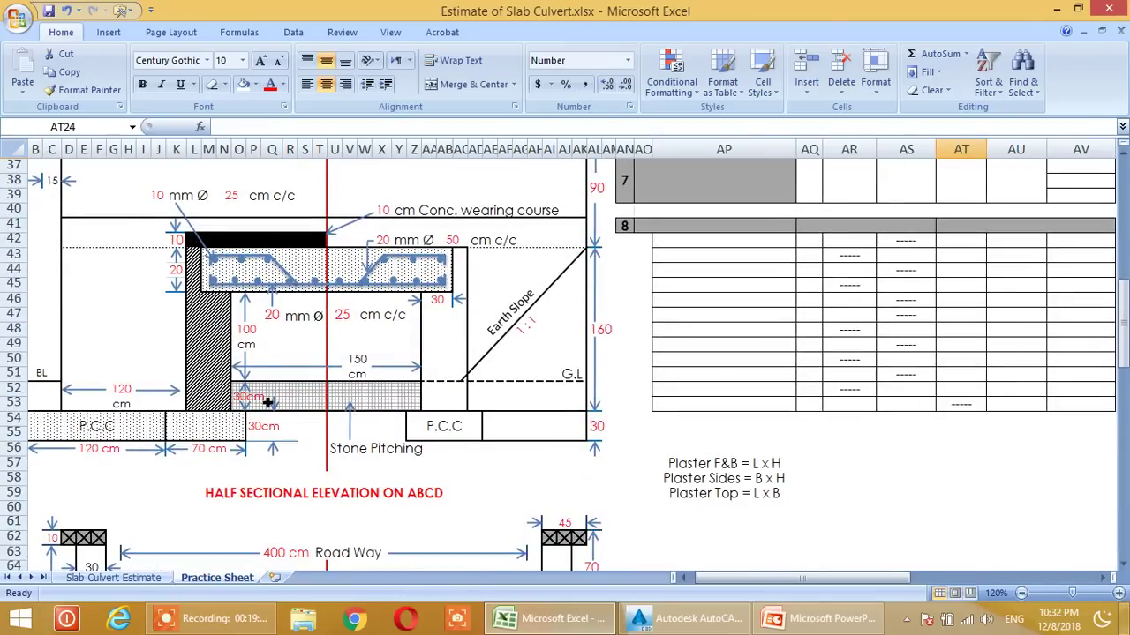
{"action": "scroll", "coordinate": [691, 482], "scroll_direction": "up", "scroll_amount": 2}
{"action": "scroll", "coordinate": [691, 482], "scroll_direction": "up", "scroll_amount": 5}
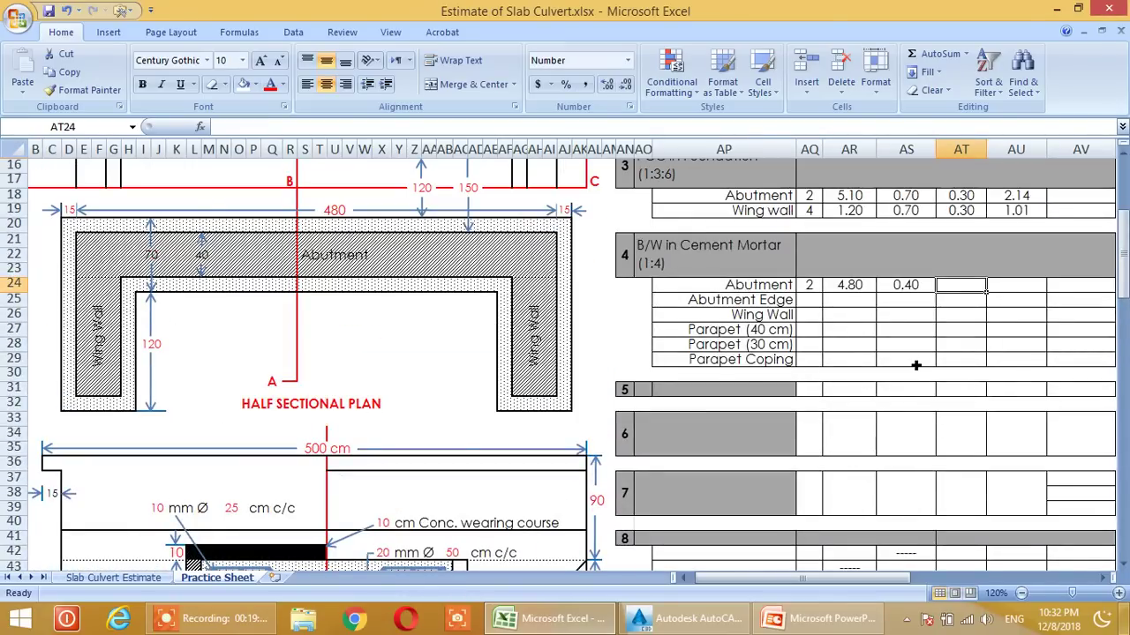
{"action": "left_click", "coordinate": [958, 371]}
{"action": "type", "text": "="}
{"action": "scroll", "coordinate": [658, 439], "scroll_direction": "down", "scroll_amount": 3}
{"action": "scroll", "coordinate": [658, 439], "scroll_direction": "down", "scroll_amount": 4}
{"action": "left_click", "coordinate": [259, 333]}
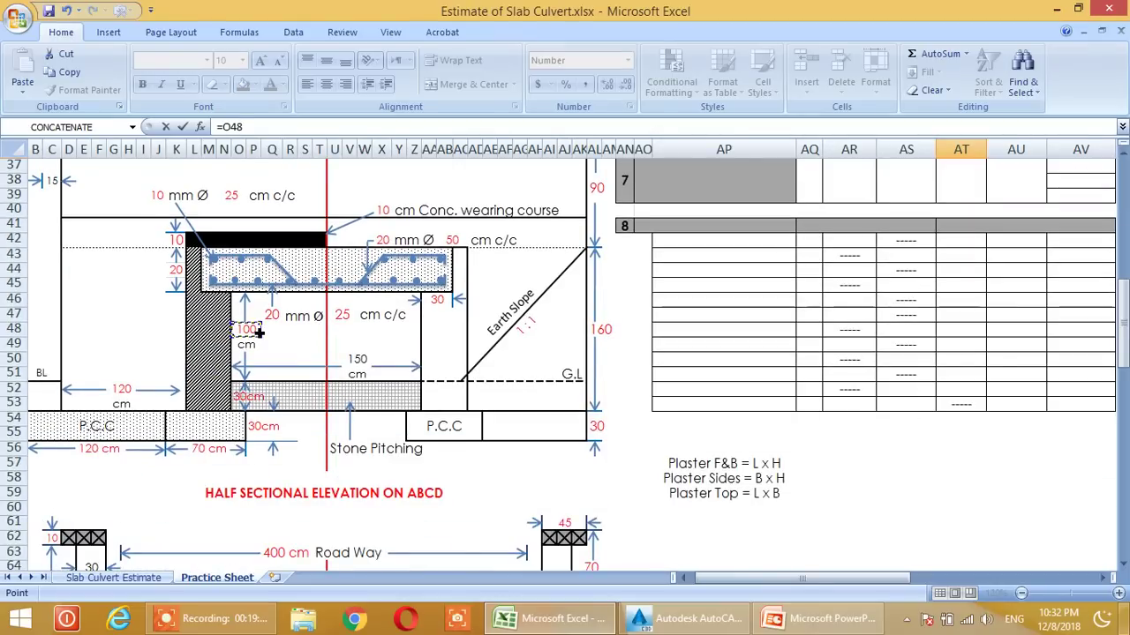
{"action": "type", "text": "+"}
{"action": "left_click", "coordinate": [253, 398]}
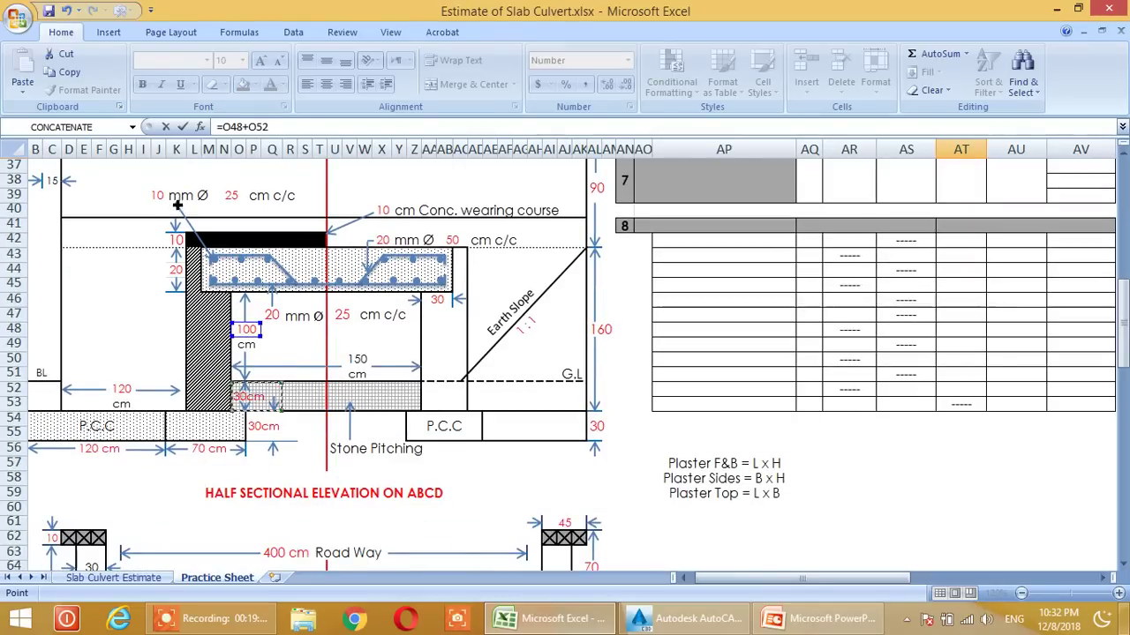
{"action": "left_click", "coordinate": [239, 130]}
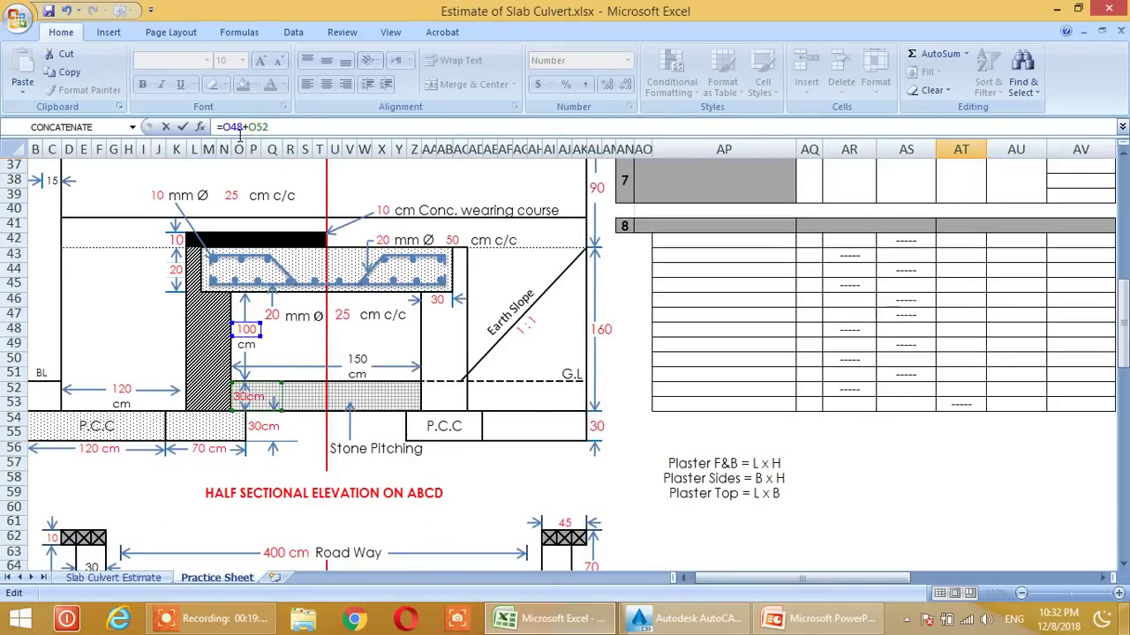
{"action": "type", "text": "("}
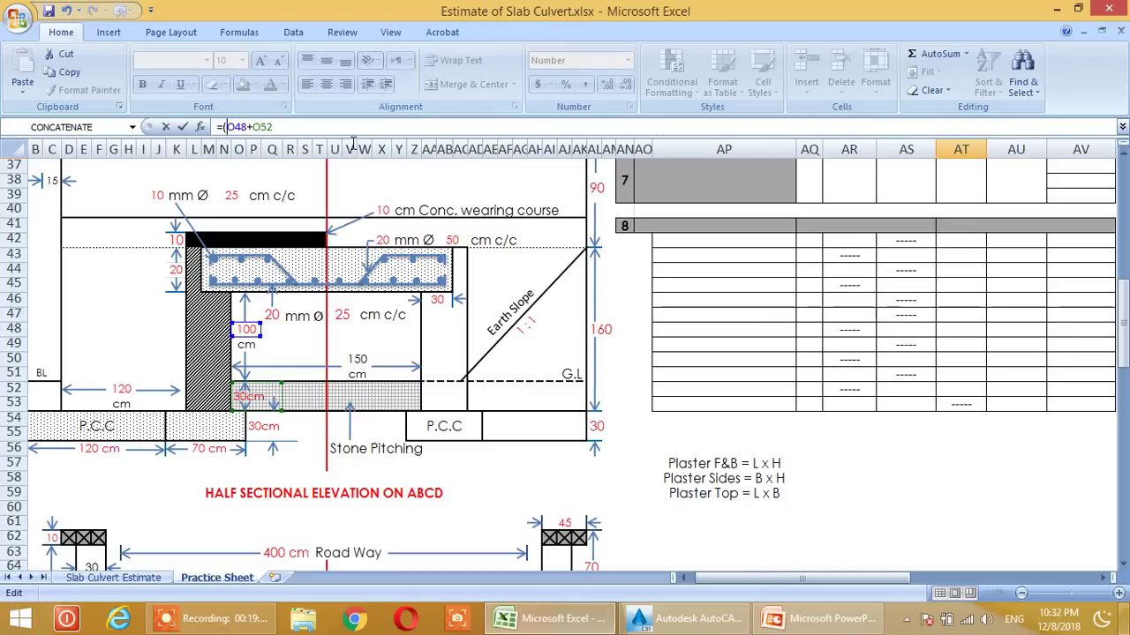
{"action": "type", "text": ")/100"}
{"action": "key", "text": "Return"}
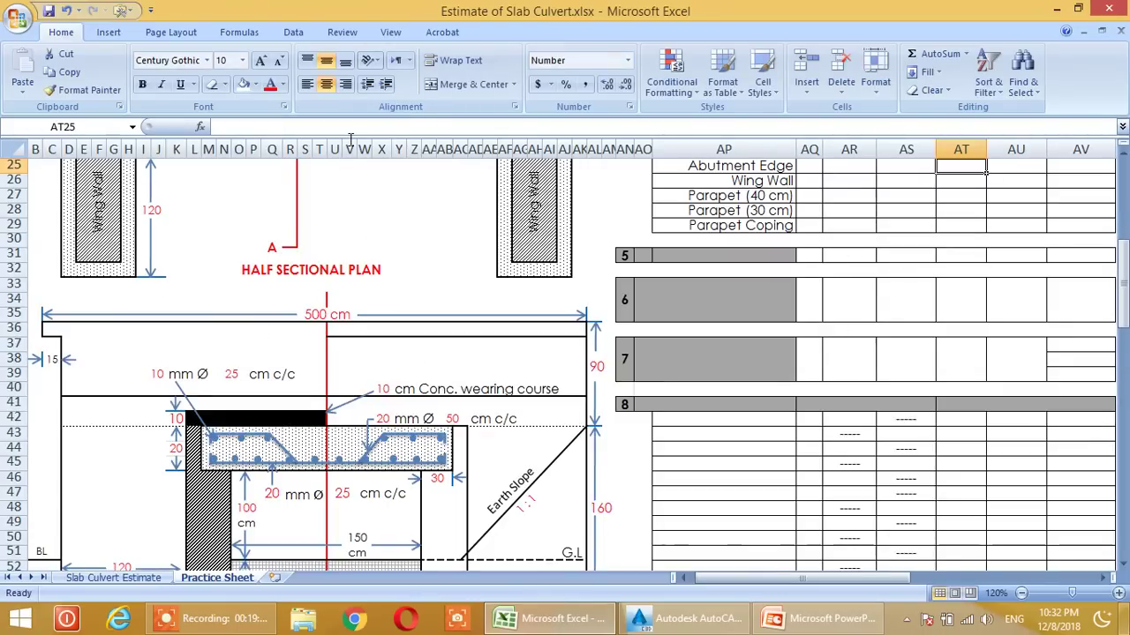
- Enter a count of 2 for Abutment Edge under B/W in Cement Mortar (1:4)
{"action": "scroll", "coordinate": [722, 243], "scroll_direction": "up", "scroll_amount": 1}
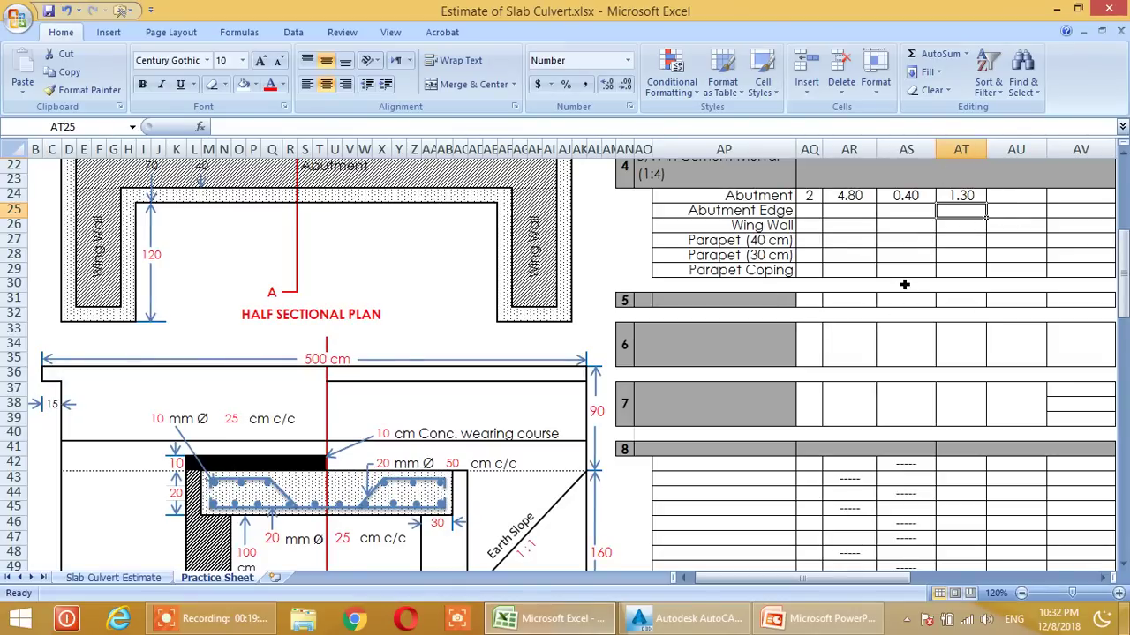
{"action": "left_click", "coordinate": [819, 212]}
{"action": "scroll", "coordinate": [673, 263], "scroll_direction": "down", "scroll_amount": 4}
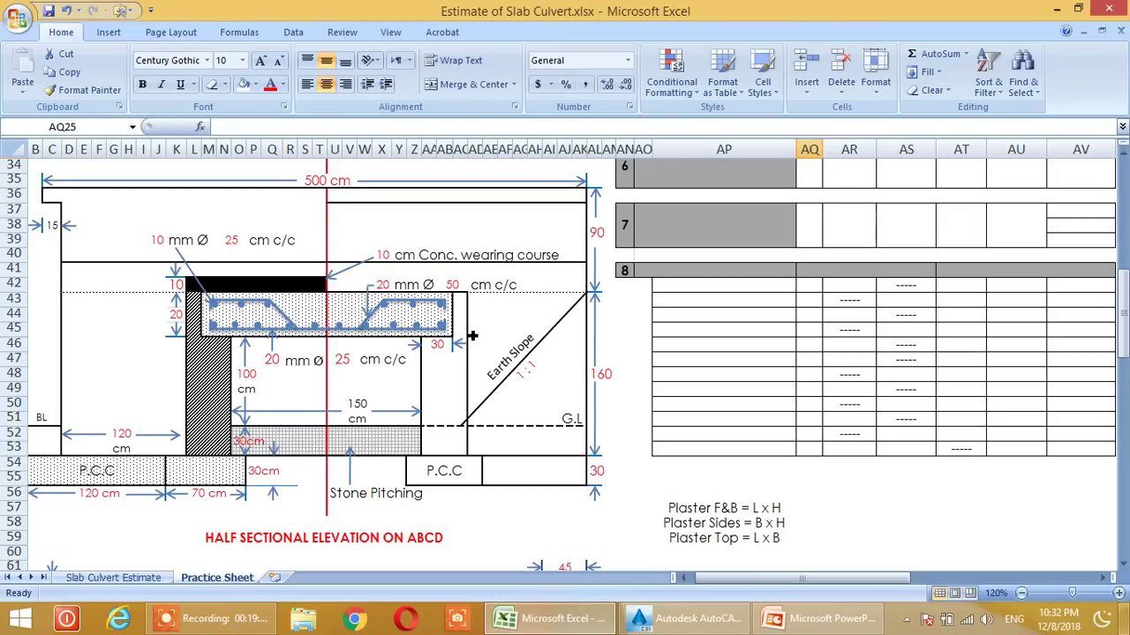
{"action": "scroll", "coordinate": [728, 436], "scroll_direction": "up", "scroll_amount": 6}
{"action": "type", "text": "2"}
{"action": "key", "text": "Return"}
- Enter the Abutment Edge length as the plan's 480 cm dimension divided by 100
{"action": "left_click", "coordinate": [860, 302]}
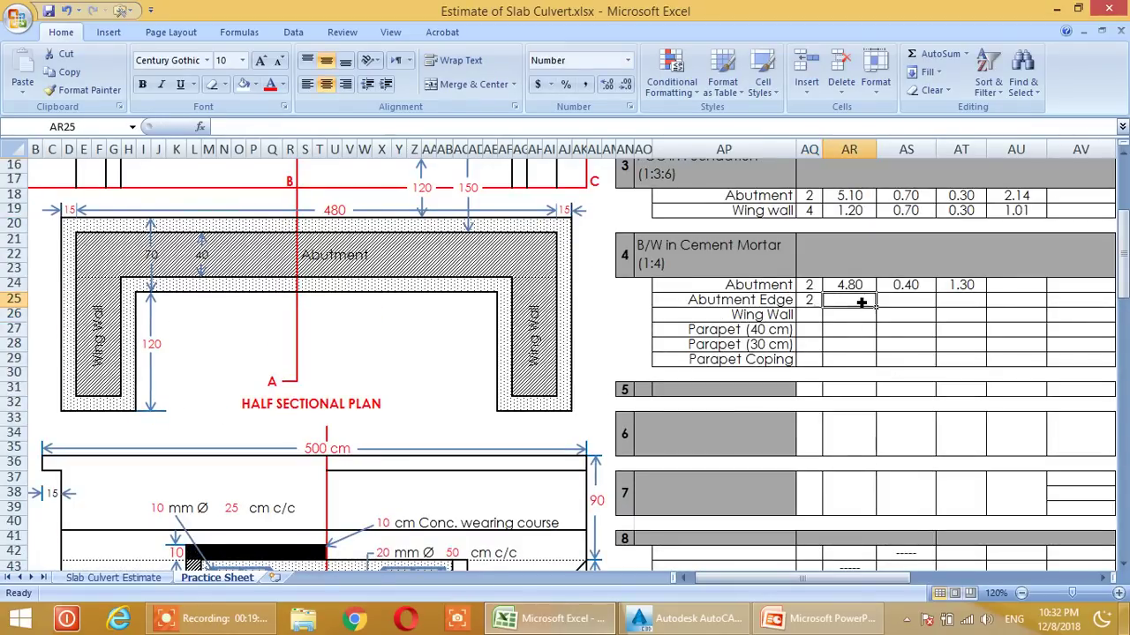
{"action": "scroll", "coordinate": [858, 353], "scroll_direction": "down", "scroll_amount": 1}
{"action": "scroll", "coordinate": [852, 344], "scroll_direction": "up", "scroll_amount": 2}
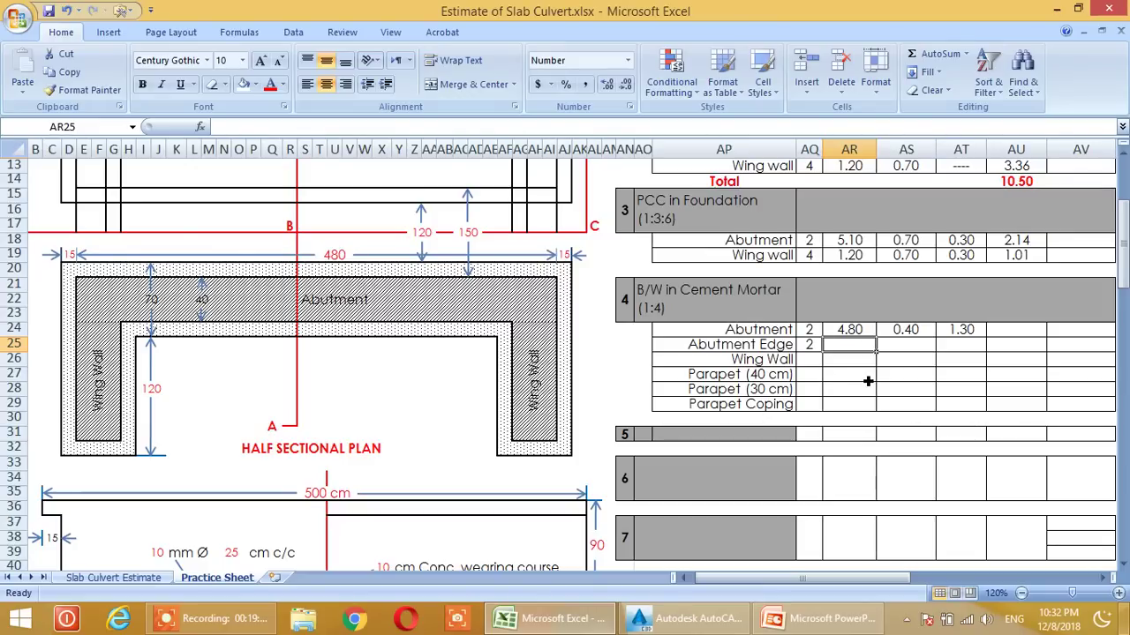
{"action": "type", "text": "="}
{"action": "left_click", "coordinate": [334, 256]}
{"action": "type", "text": "/100"}
{"action": "key", "text": "Return"}
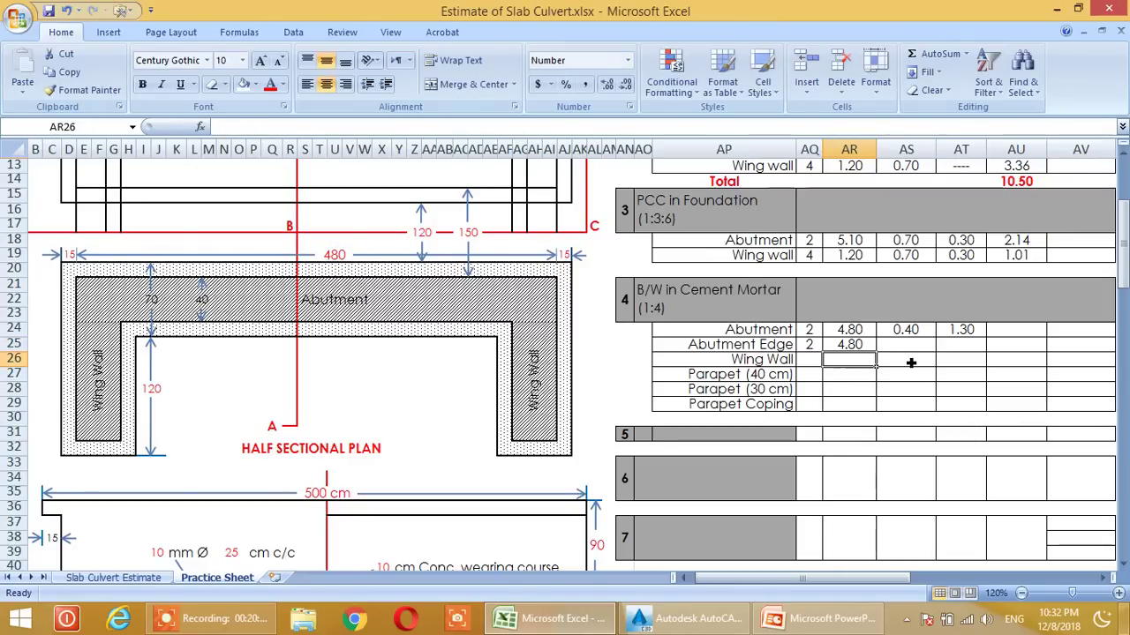
- Examine the half sectional elevation, plan and section CBEF for the abutment thickness and slab bearing that determine the Abutment Edge breadth
{"action": "scroll", "coordinate": [584, 430], "scroll_direction": "down", "scroll_amount": 4}
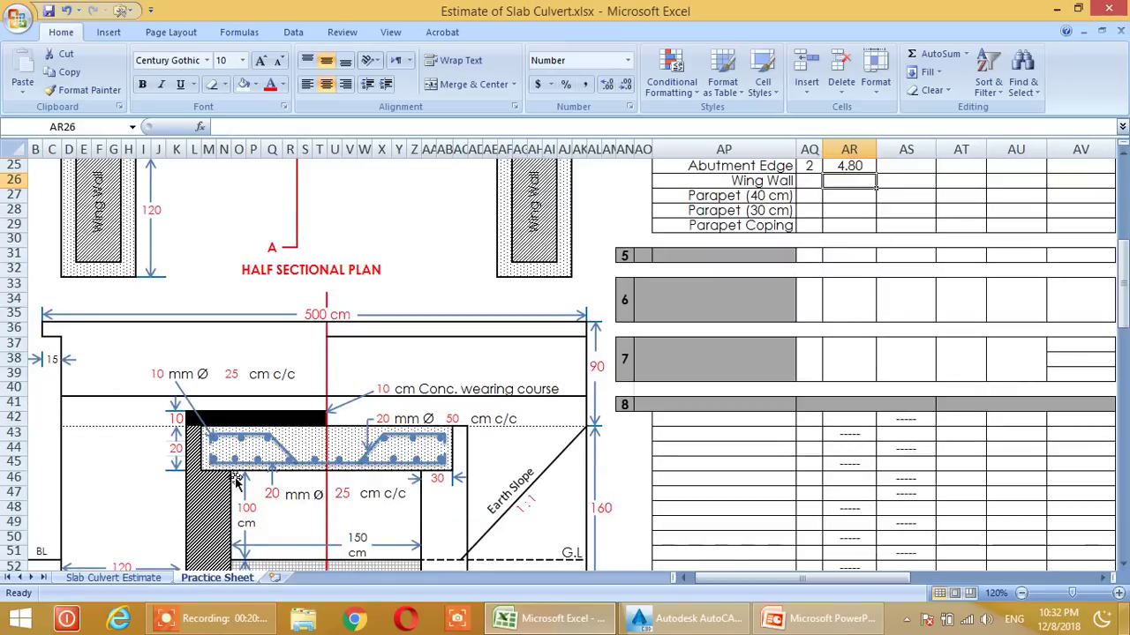
{"action": "scroll", "coordinate": [878, 313], "scroll_direction": "up", "scroll_amount": 2}
{"action": "left_click", "coordinate": [918, 258]}
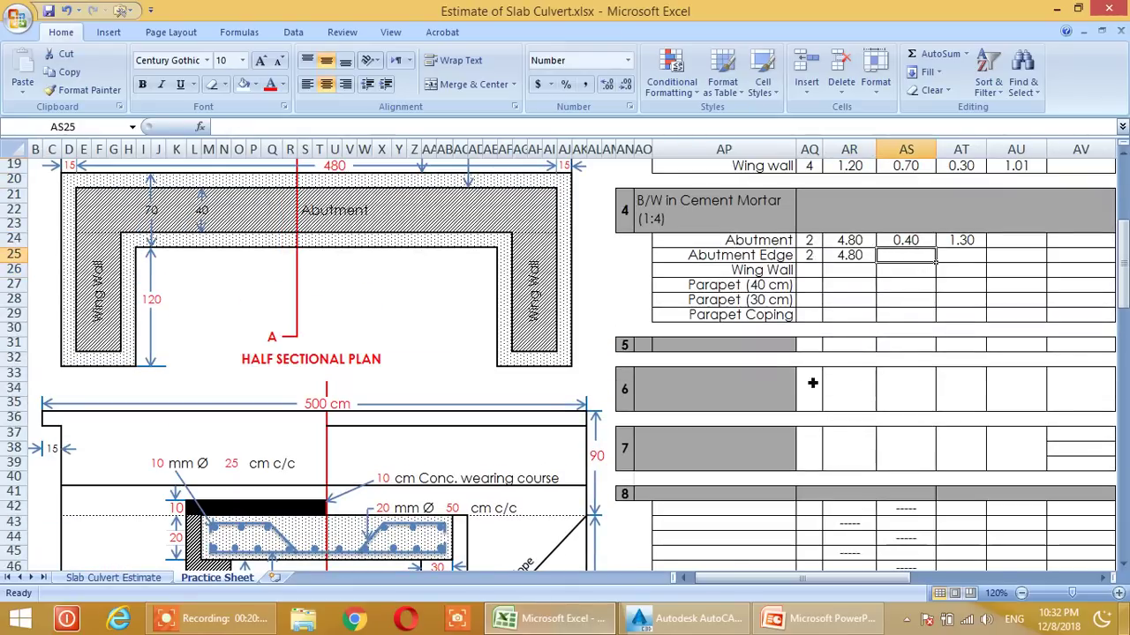
{"action": "scroll", "coordinate": [812, 383], "scroll_direction": "down", "scroll_amount": 2}
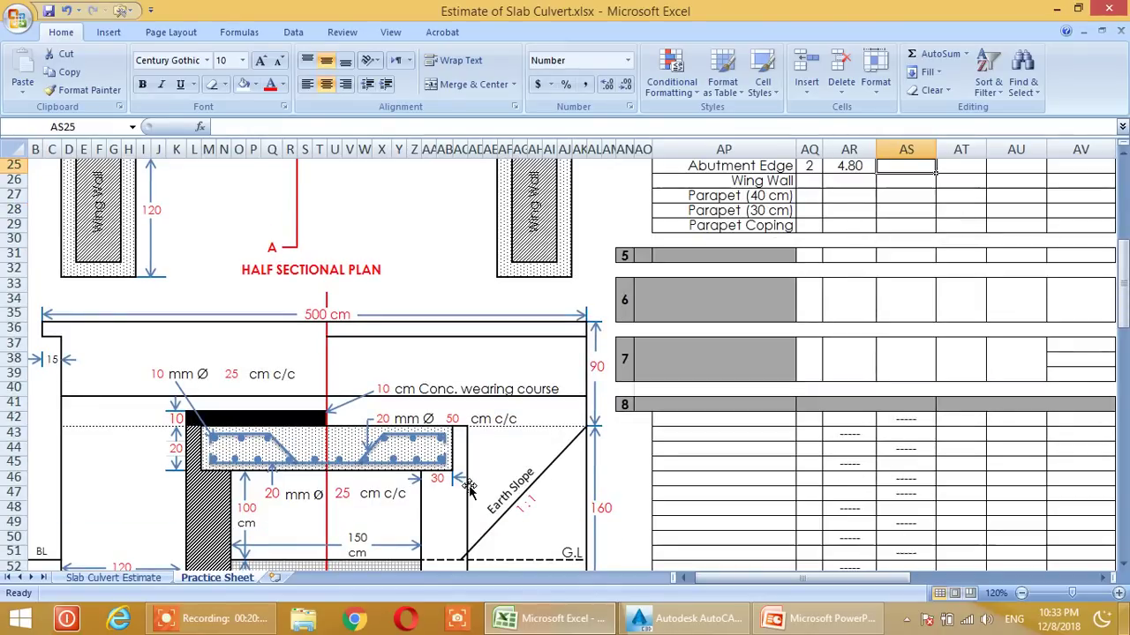
{"action": "scroll", "coordinate": [472, 485], "scroll_direction": "down", "scroll_amount": 1}
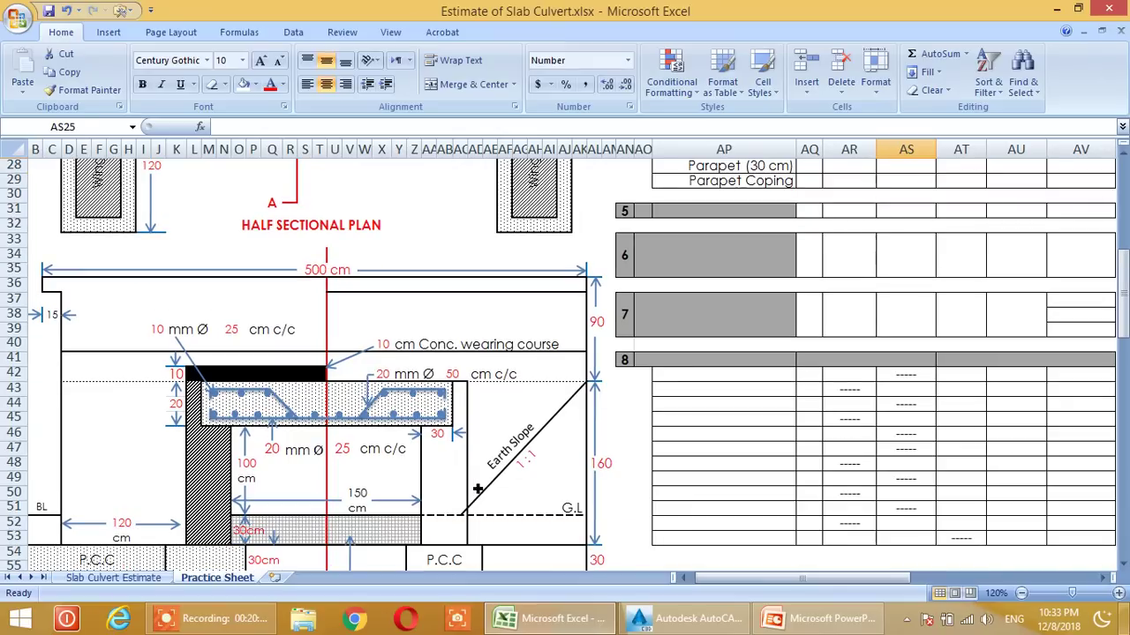
{"action": "scroll", "coordinate": [161, 362], "scroll_direction": "up", "scroll_amount": 5}
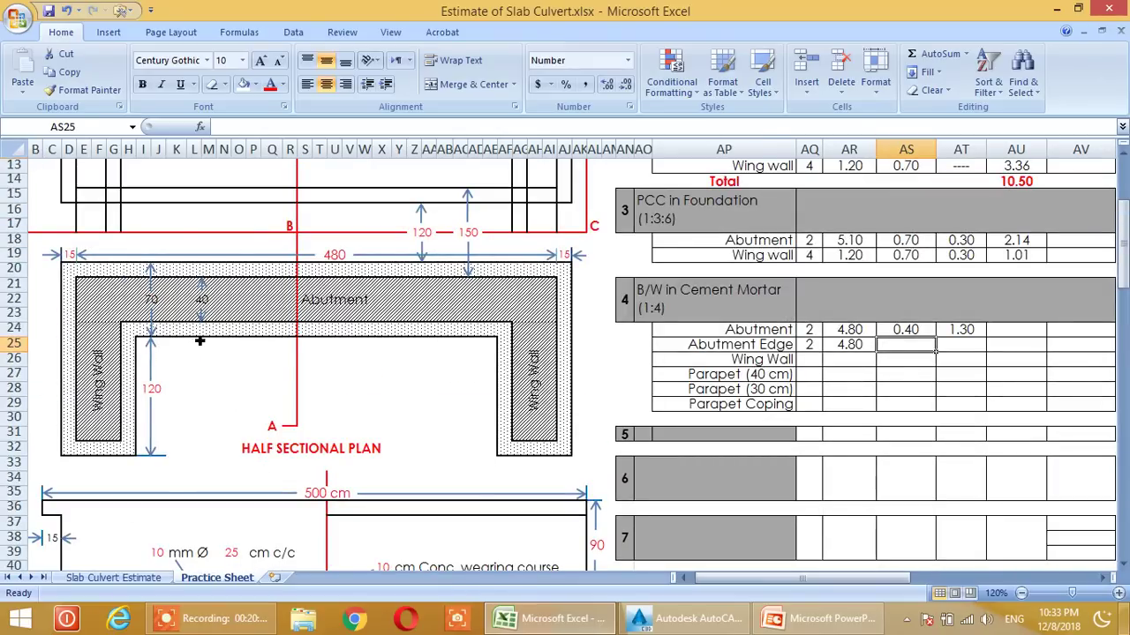
{"action": "scroll", "coordinate": [214, 298], "scroll_direction": "down", "scroll_amount": 15}
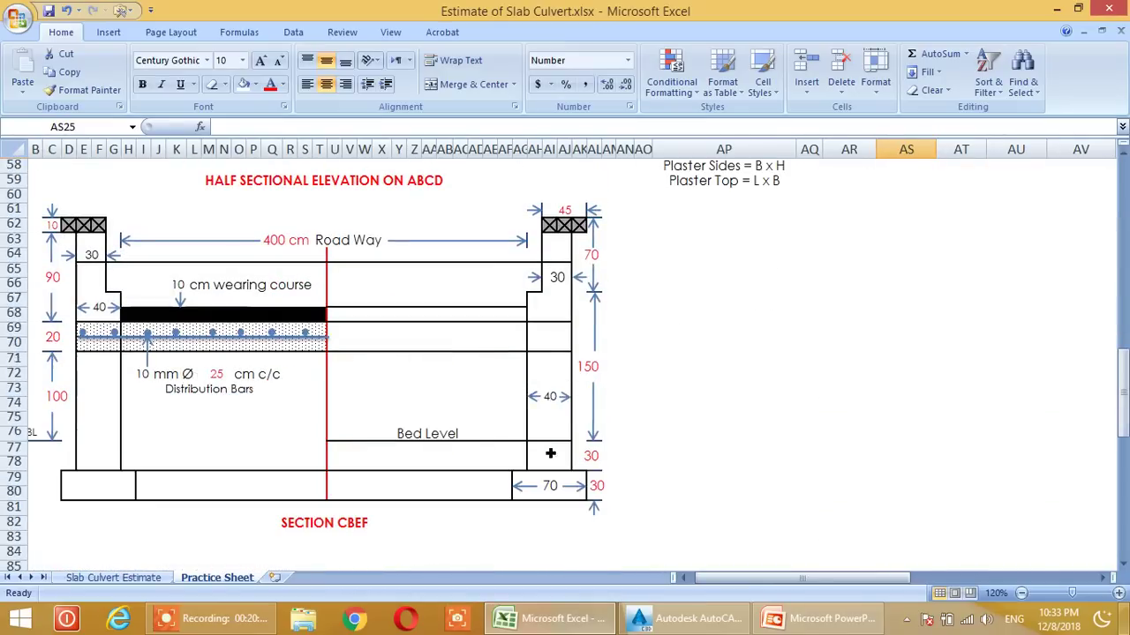
{"action": "scroll", "coordinate": [517, 427], "scroll_direction": "up", "scroll_amount": 6}
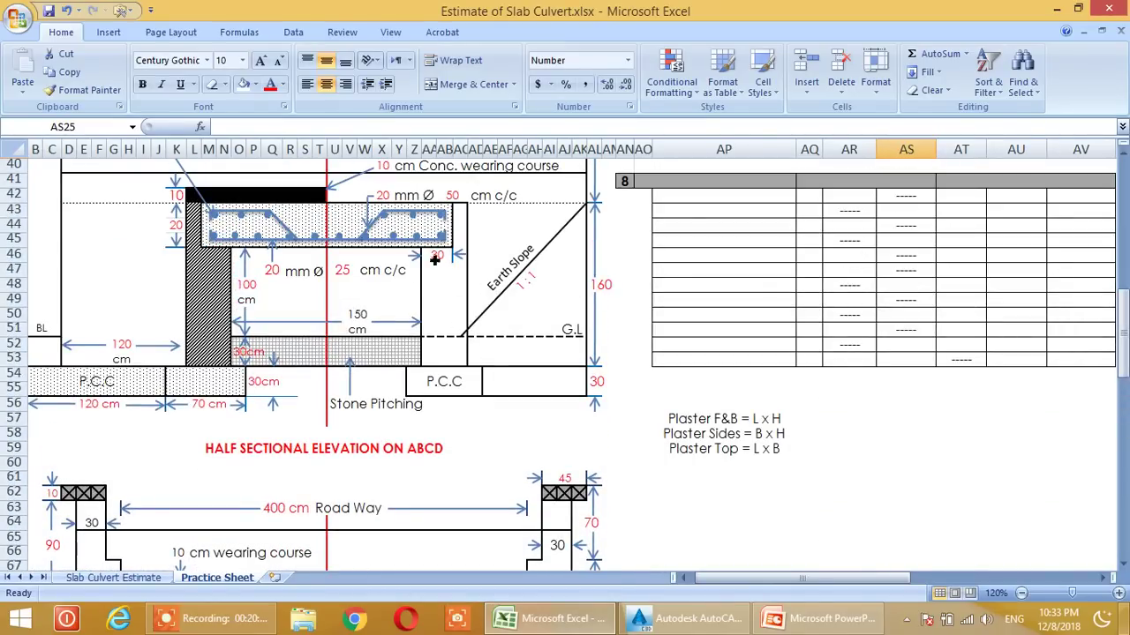
{"action": "scroll", "coordinate": [483, 366], "scroll_direction": "up", "scroll_amount": 1}
{"action": "scroll", "coordinate": [483, 366], "scroll_direction": "down", "scroll_amount": 2}
{"action": "scroll", "coordinate": [486, 367], "scroll_direction": "up", "scroll_amount": 3}
{"action": "scroll", "coordinate": [486, 368], "scroll_direction": "down", "scroll_amount": 2}
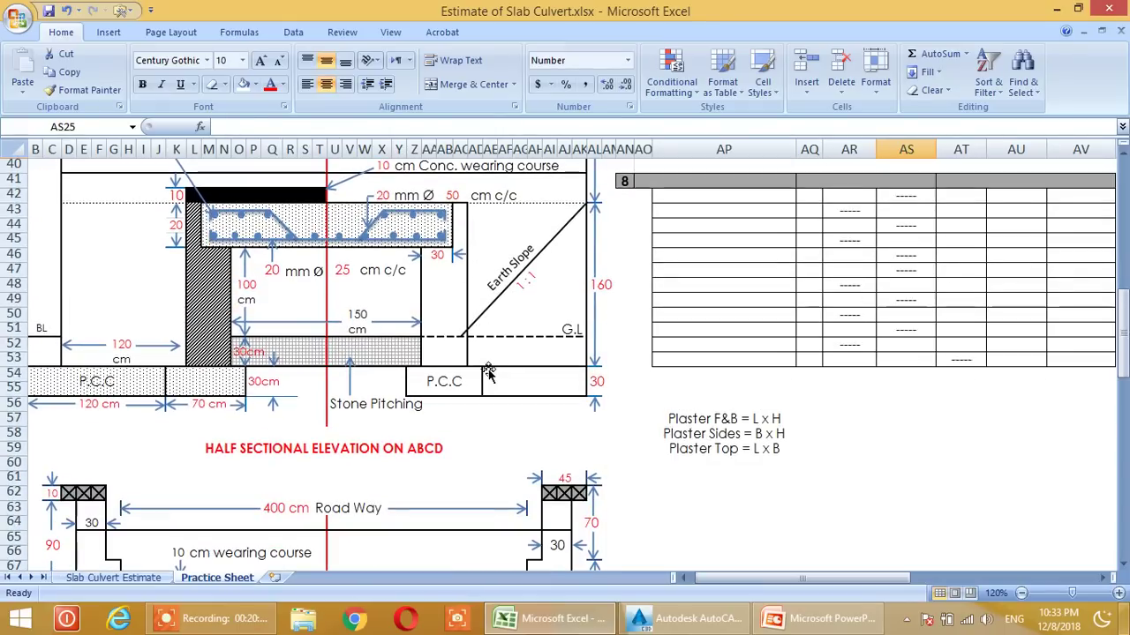
{"action": "scroll", "coordinate": [487, 368], "scroll_direction": "down", "scroll_amount": 2}
{"action": "scroll", "coordinate": [488, 368], "scroll_direction": "up", "scroll_amount": 4}
{"action": "scroll", "coordinate": [933, 432], "scroll_direction": "up", "scroll_amount": 5}
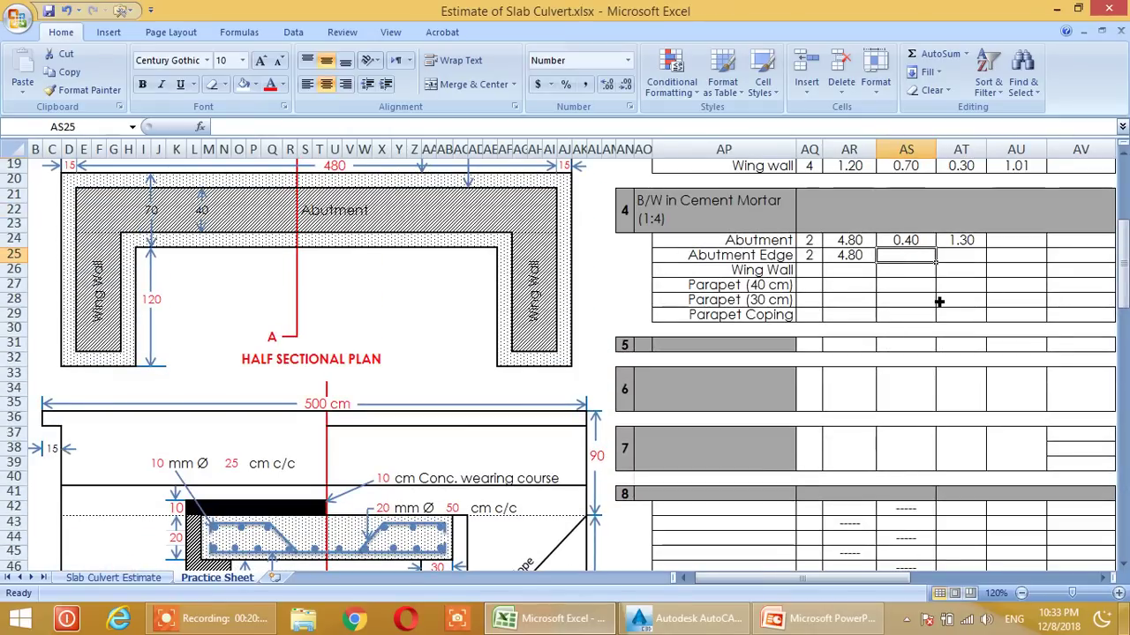
{"action": "scroll", "coordinate": [834, 362], "scroll_direction": "up", "scroll_amount": 2}
{"action": "scroll", "coordinate": [834, 318], "scroll_direction": "down", "scroll_amount": 1}
{"action": "scroll", "coordinate": [839, 370], "scroll_direction": "up", "scroll_amount": 1}
- Enter the Abutment Edge breadth as the 40 cm abutment thickness minus the 30 cm slab bearing in metres, =(L22-AA46)/100
{"action": "type", "text": "="}
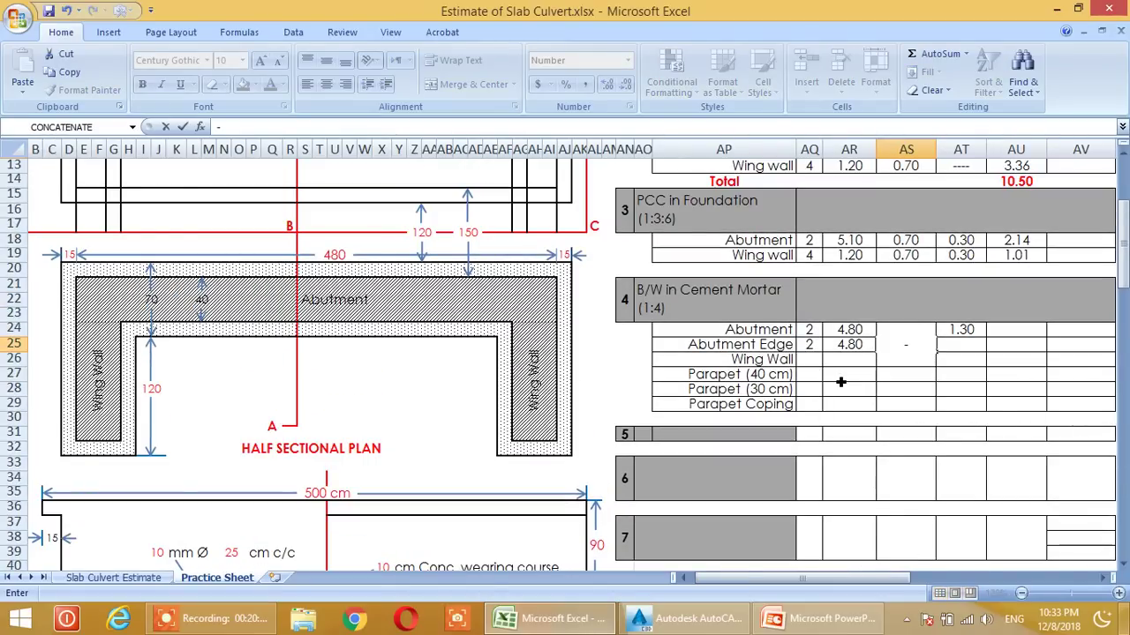
{"action": "key", "text": "BackSpace"}
{"action": "type", "text": "="}
{"action": "left_click", "coordinate": [205, 301]}
{"action": "type", "text": "-"}
{"action": "scroll", "coordinate": [316, 309], "scroll_direction": "down", "scroll_amount": 5}
{"action": "scroll", "coordinate": [316, 314], "scroll_direction": "down", "scroll_amount": 5}
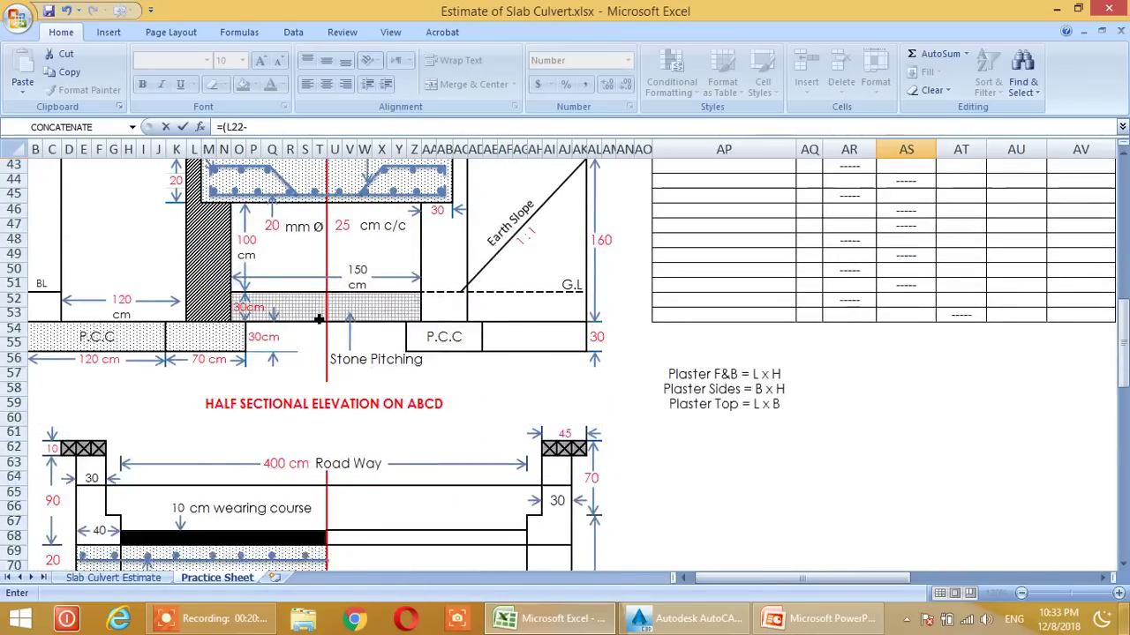
{"action": "scroll", "coordinate": [319, 319], "scroll_direction": "up", "scroll_amount": 1}
{"action": "left_click", "coordinate": [440, 256]}
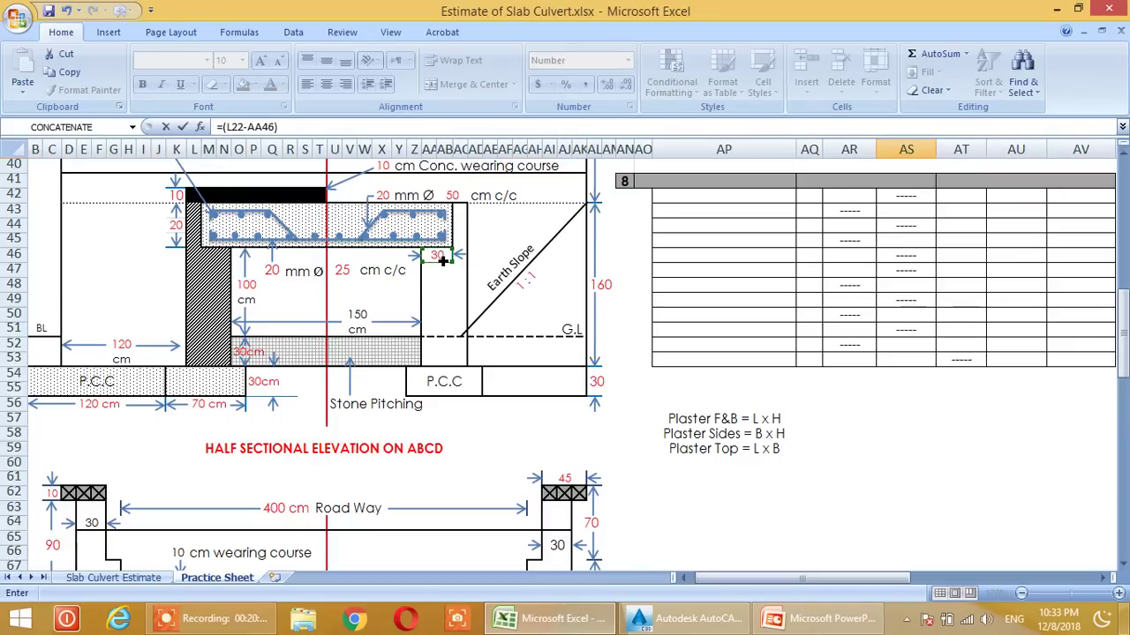
{"action": "type", "text": ")/100"}
{"action": "key", "text": "Return"}
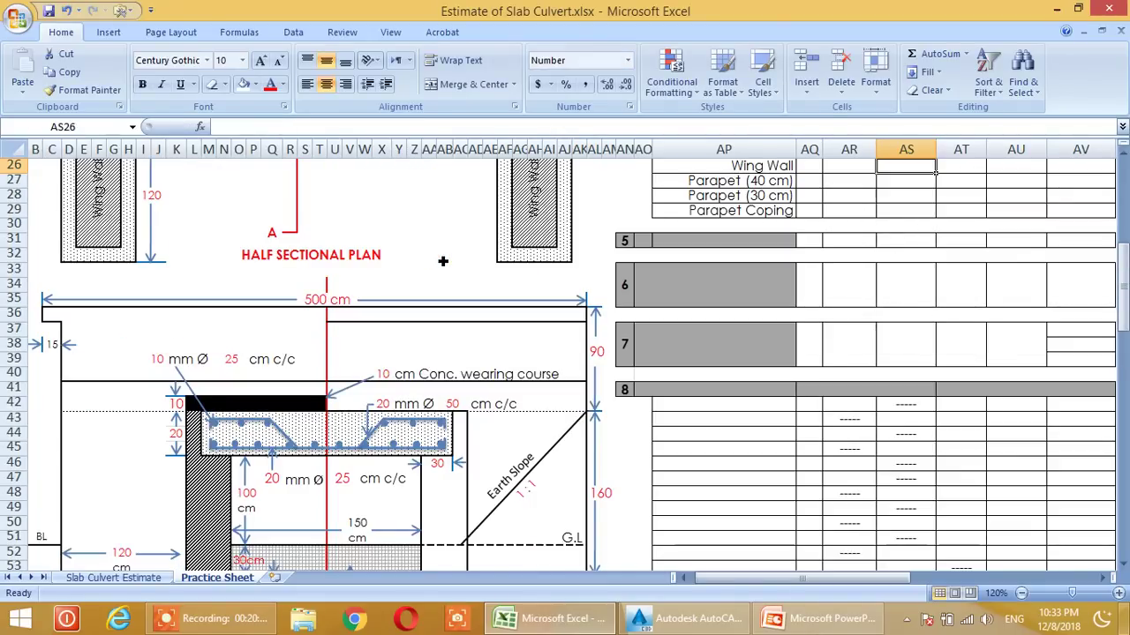
- Enter the Abutment Edge height as the 20 cm slab thickness in the half sectional elevation divided by 100, =K44/100
{"action": "scroll", "coordinate": [958, 292], "scroll_direction": "up", "scroll_amount": 3}
{"action": "left_click", "coordinate": [958, 292]}
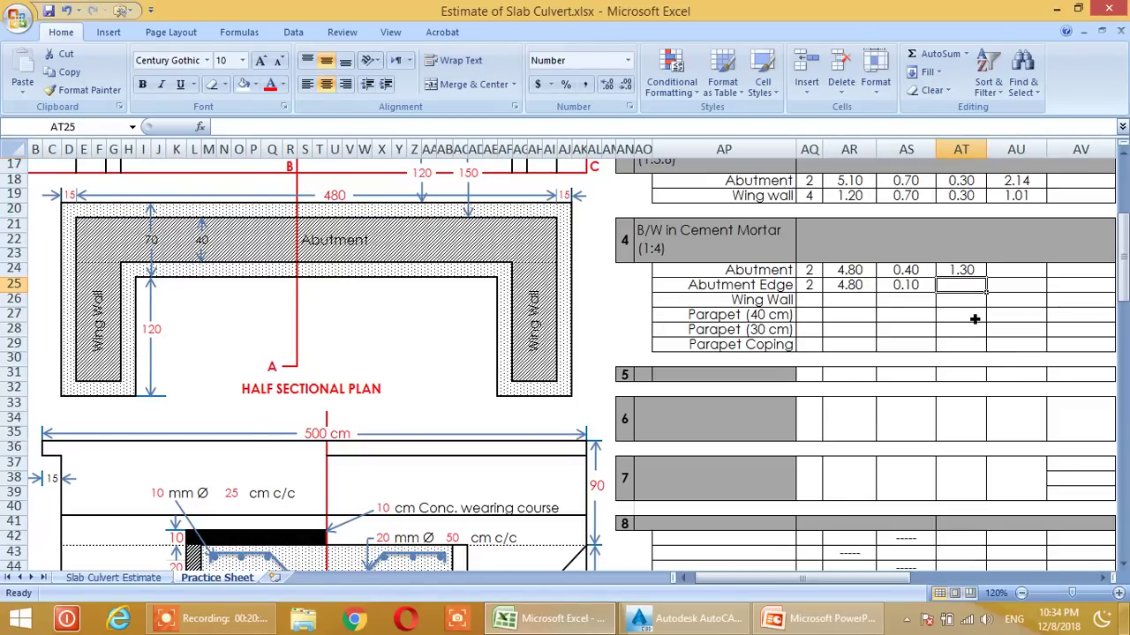
{"action": "scroll", "coordinate": [870, 368], "scroll_direction": "down", "scroll_amount": 3}
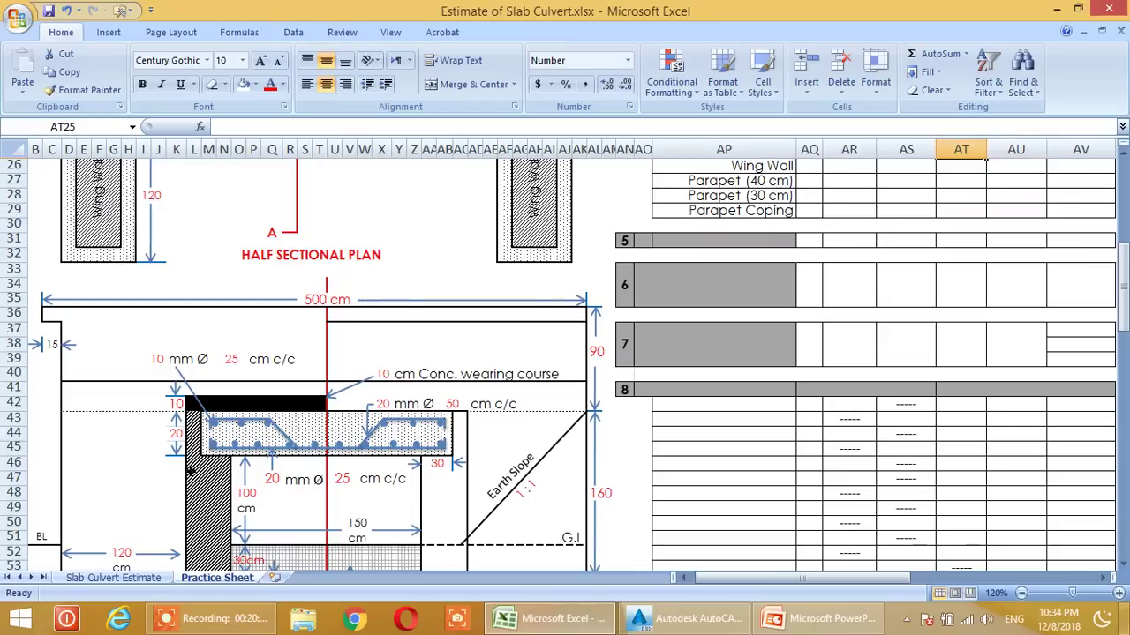
{"action": "scroll", "coordinate": [786, 487], "scroll_direction": "up", "scroll_amount": 4}
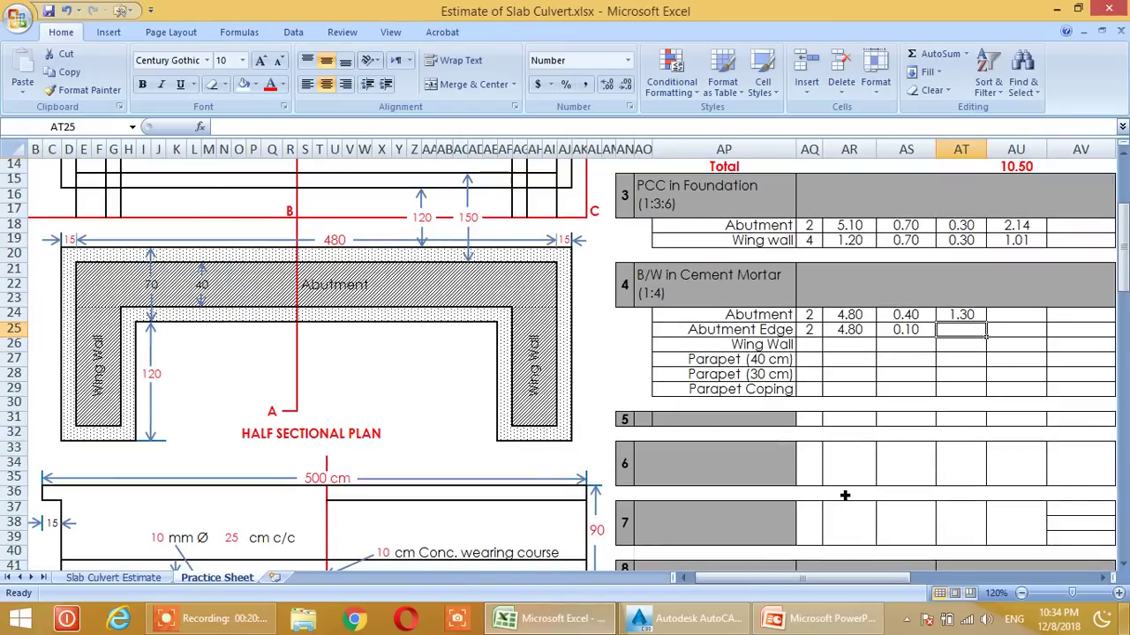
{"action": "type", "text": "="}
{"action": "scroll", "coordinate": [645, 470], "scroll_direction": "down", "scroll_amount": 1}
{"action": "scroll", "coordinate": [645, 471], "scroll_direction": "down", "scroll_amount": 3}
{"action": "left_click", "coordinate": [177, 434]}
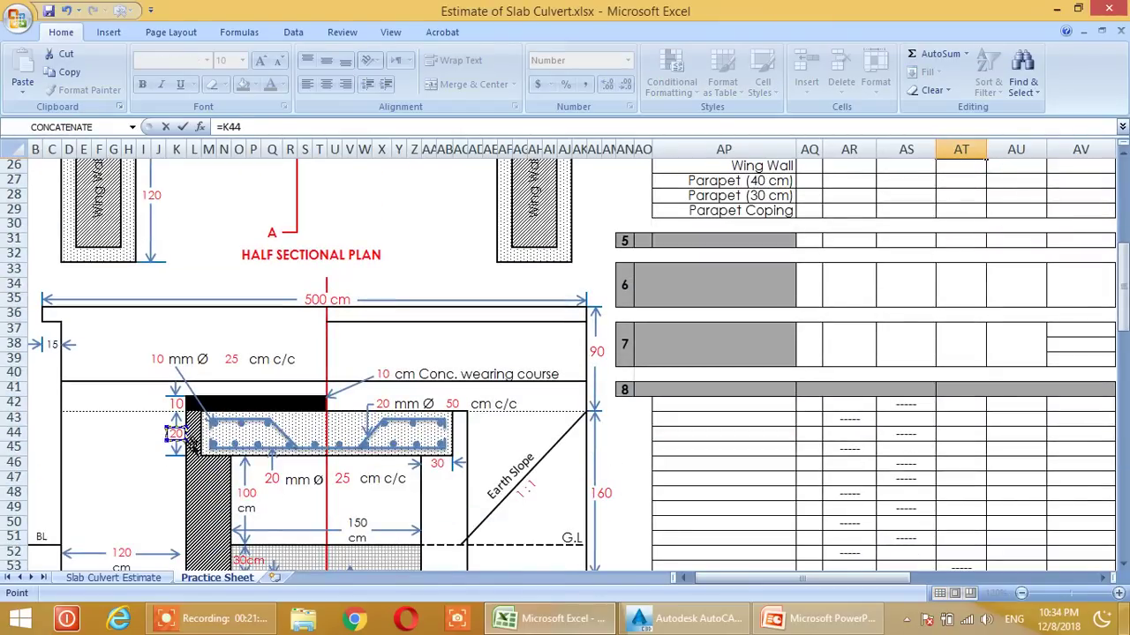
{"action": "type", "text": "/1"}
{"action": "key", "text": "Return"}
{"action": "scroll", "coordinate": [922, 467], "scroll_direction": "up", "scroll_amount": 4}
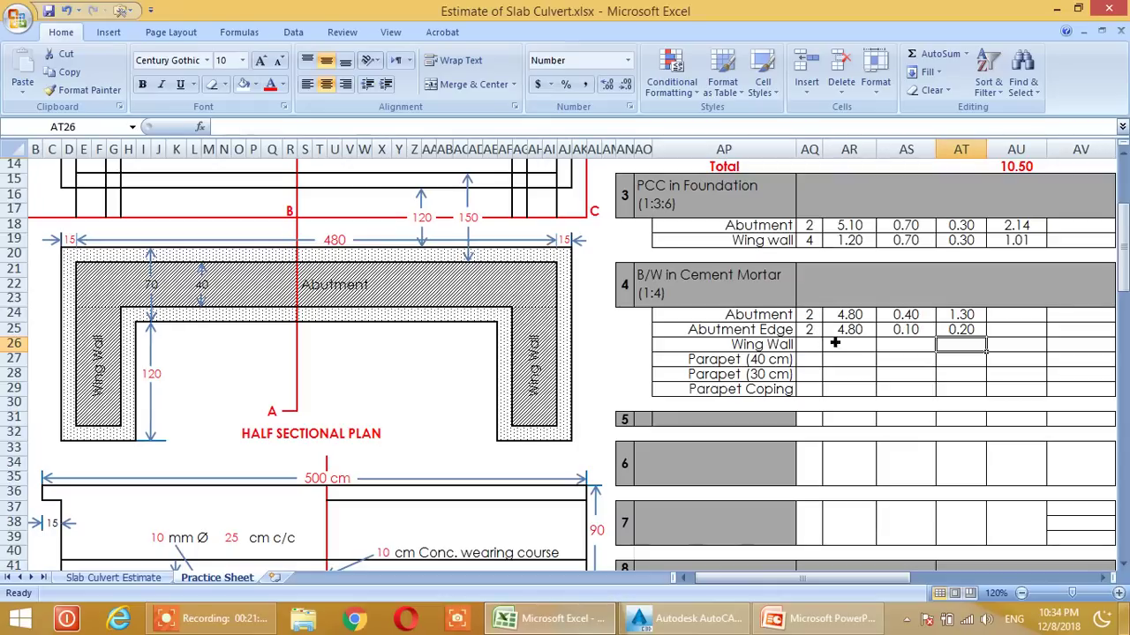
- Enter a count of 4 for Wing Wall under B/W in Cement Mortar (1:4)
{"action": "left_click", "coordinate": [819, 347]}
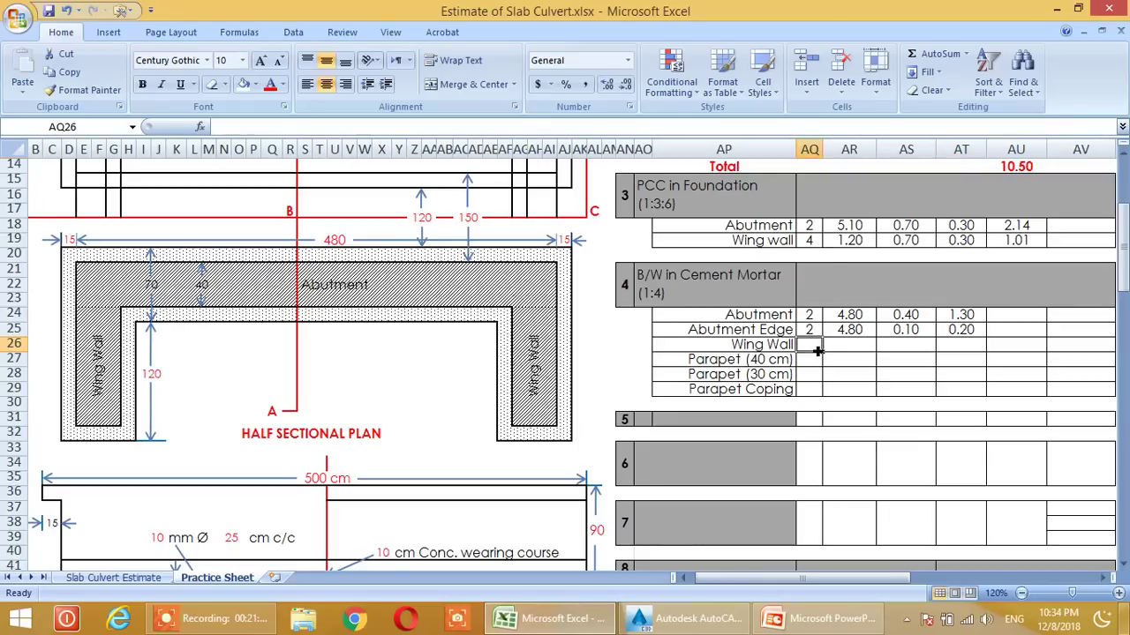
{"action": "type", "text": "4"}
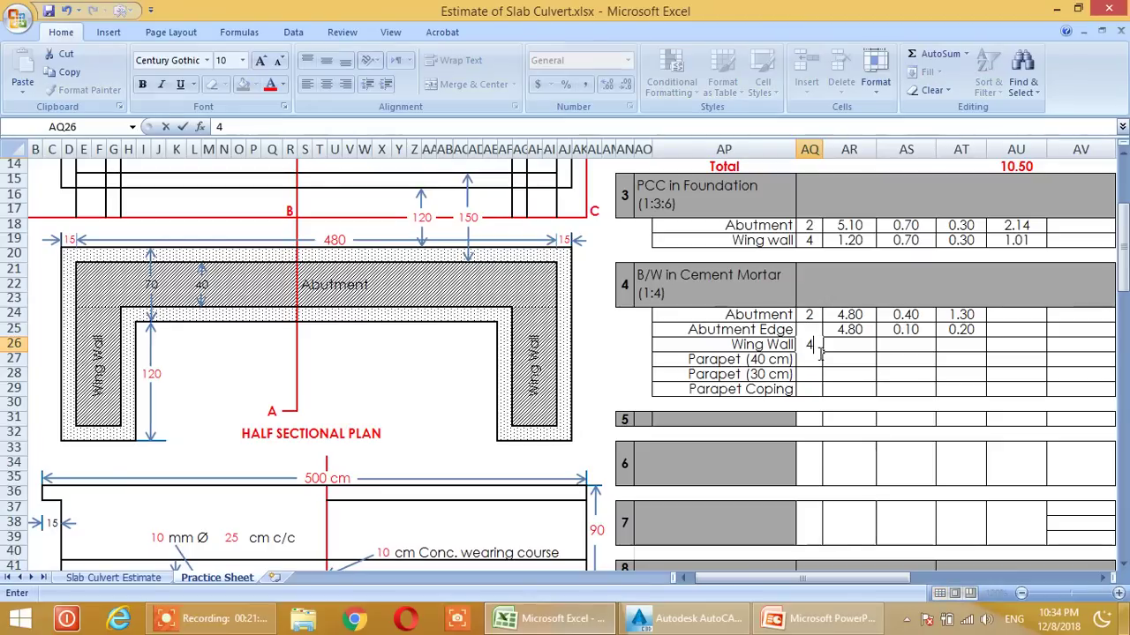
{"action": "key", "text": "Return"}
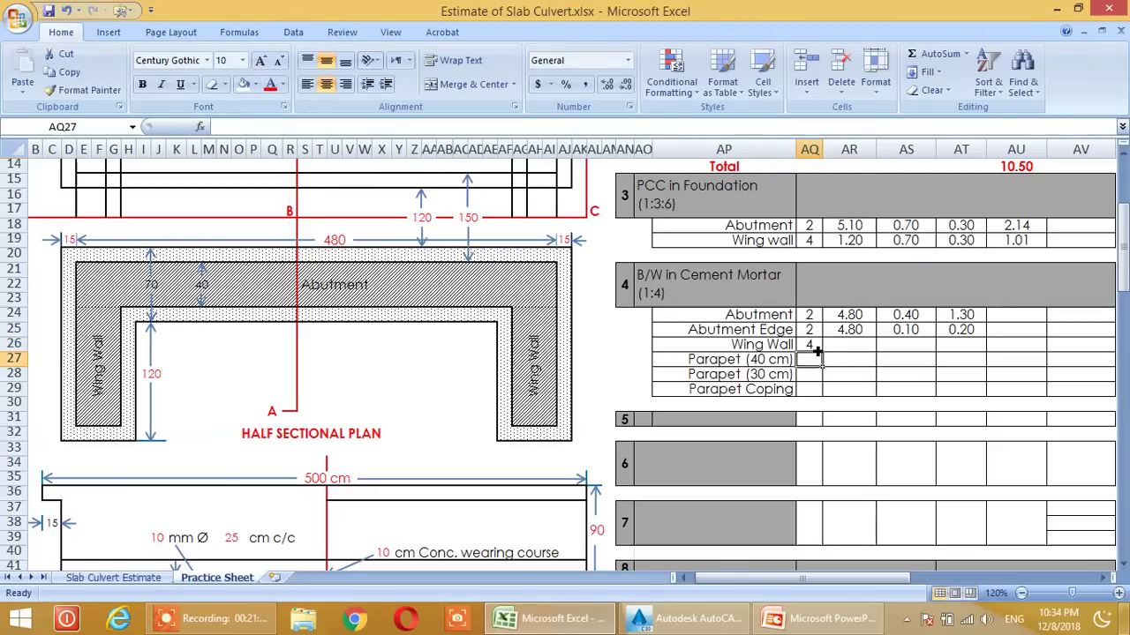
- Examine the half sectional elevation and half sectional plan for the dimension that gives the Wing Wall brickwork length
{"action": "left_click", "coordinate": [842, 344]}
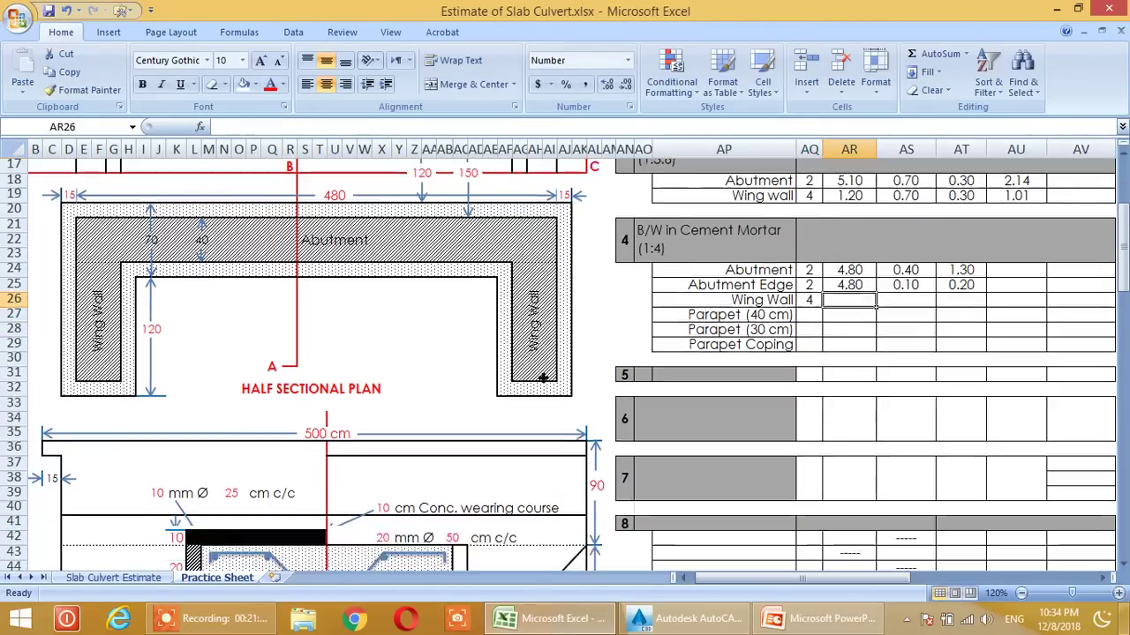
{"action": "scroll", "coordinate": [281, 375], "scroll_direction": "down", "scroll_amount": 8}
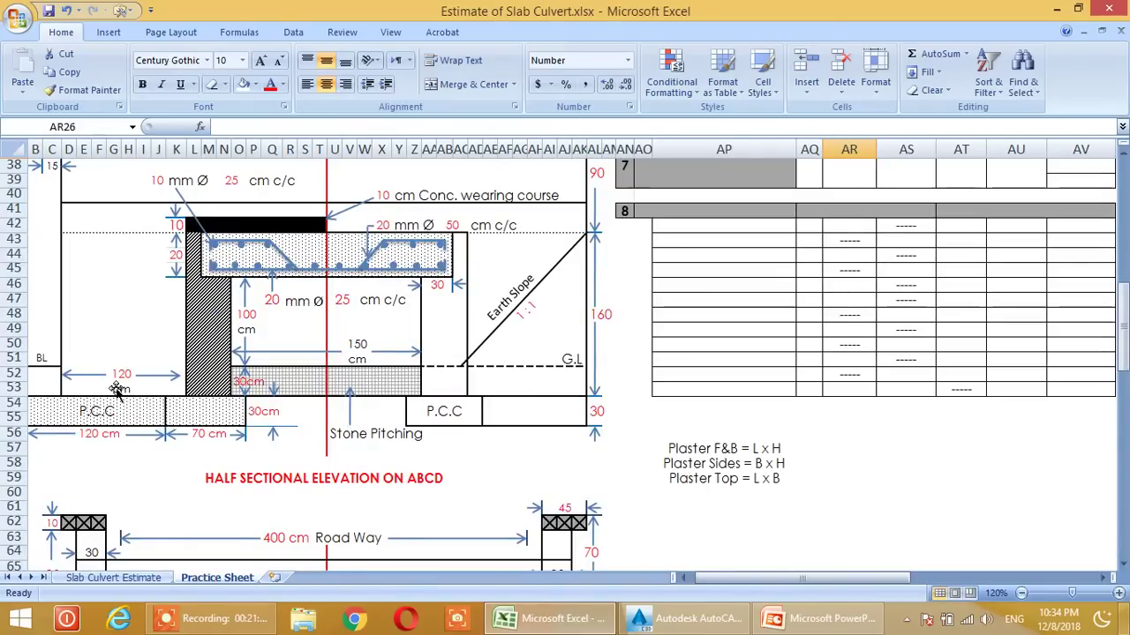
{"action": "left_click", "coordinate": [180, 385]}
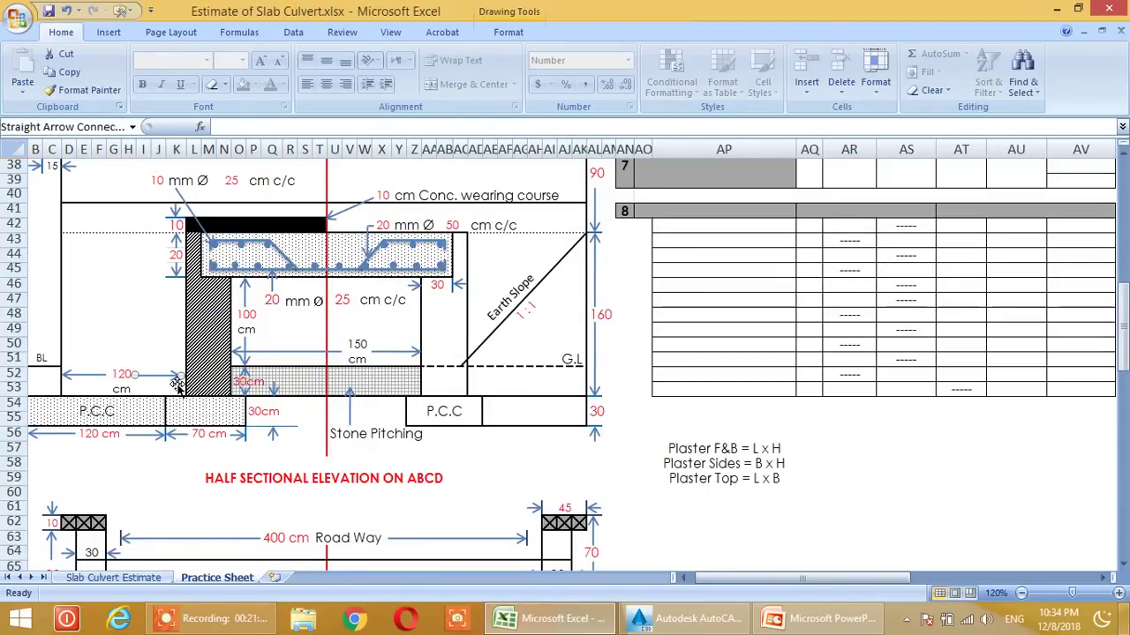
{"action": "left_click", "coordinate": [159, 346]}
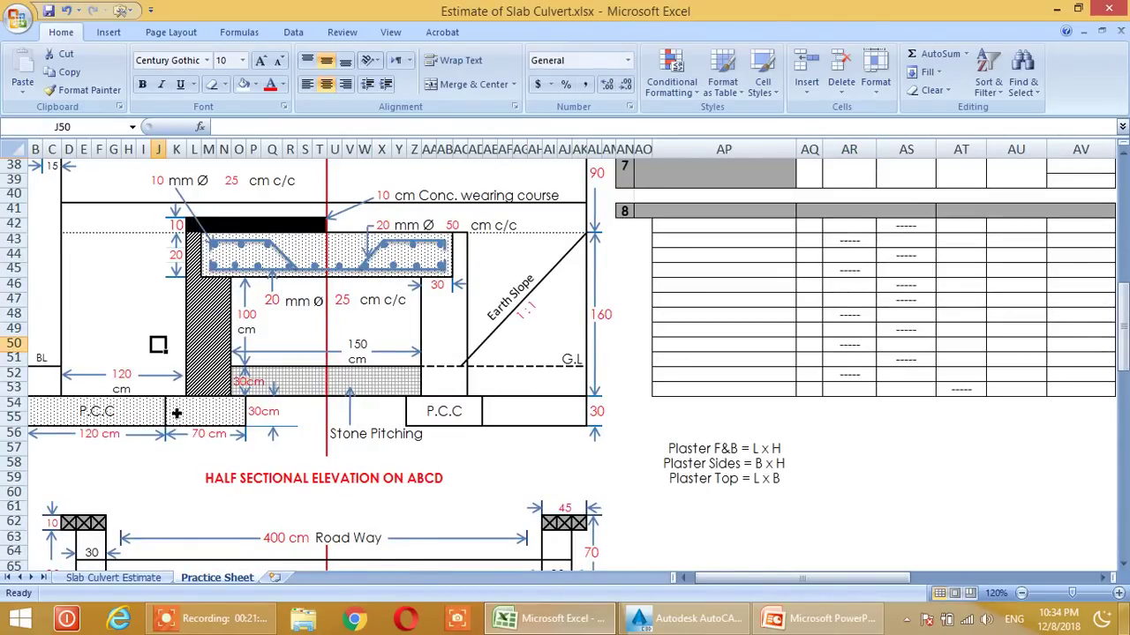
{"action": "scroll", "coordinate": [177, 413], "scroll_direction": "up", "scroll_amount": 9}
{"action": "scroll", "coordinate": [179, 417], "scroll_direction": "down", "scroll_amount": 2}
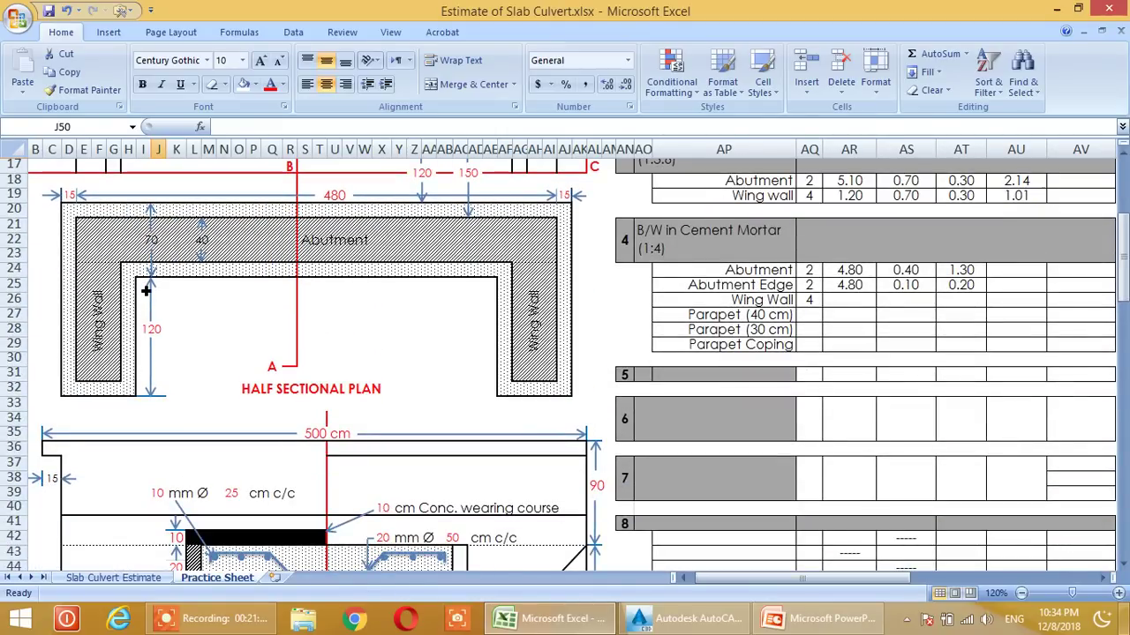
{"action": "scroll", "coordinate": [176, 426], "scroll_direction": "up", "scroll_amount": 3}
{"action": "scroll", "coordinate": [177, 427], "scroll_direction": "down", "scroll_amount": 3}
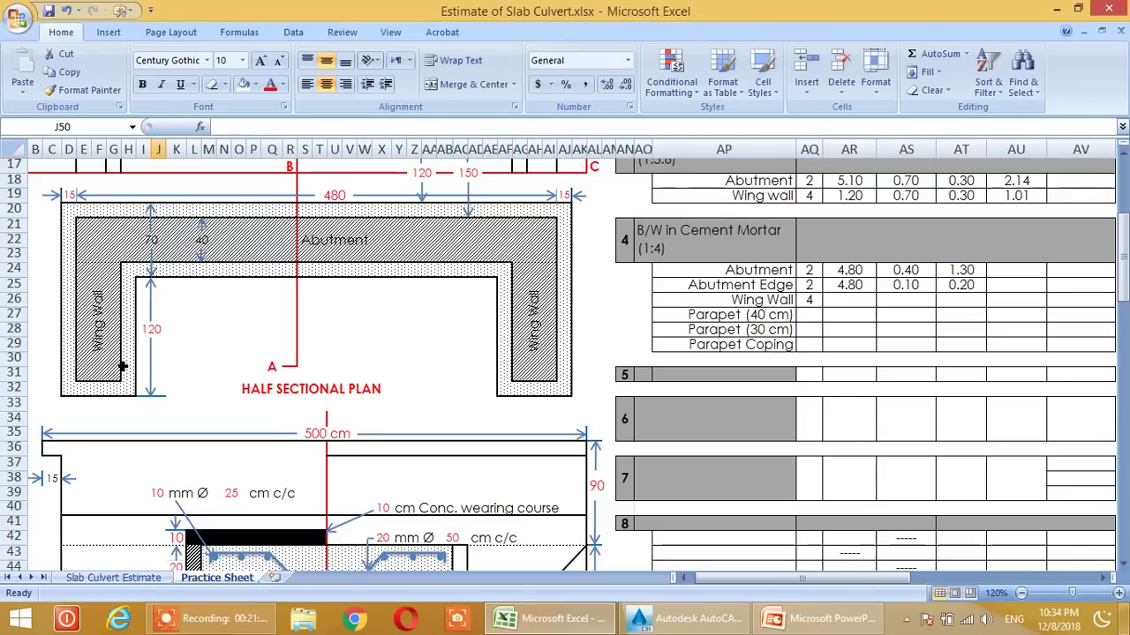
{"action": "scroll", "coordinate": [971, 415], "scroll_direction": "up", "scroll_amount": 1}
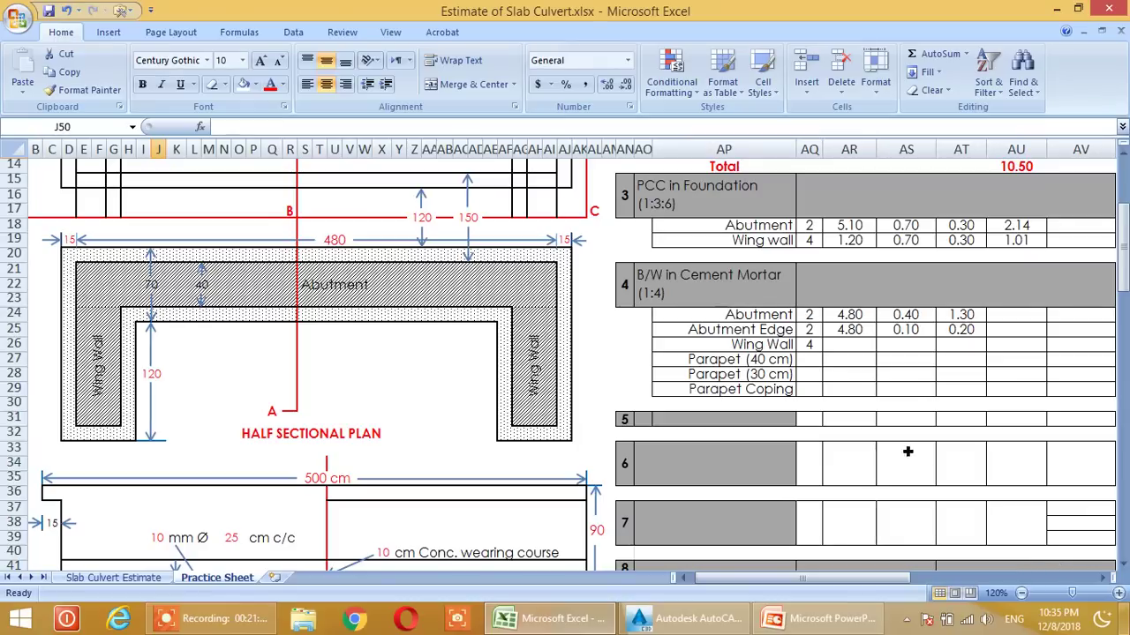
- Enter the Wing Wall length as the elevation's 120 cm dimension divided by 100
{"action": "left_click", "coordinate": [857, 345]}
{"action": "type", "text": "="}
{"action": "scroll", "coordinate": [731, 408], "scroll_direction": "down", "scroll_amount": 6}
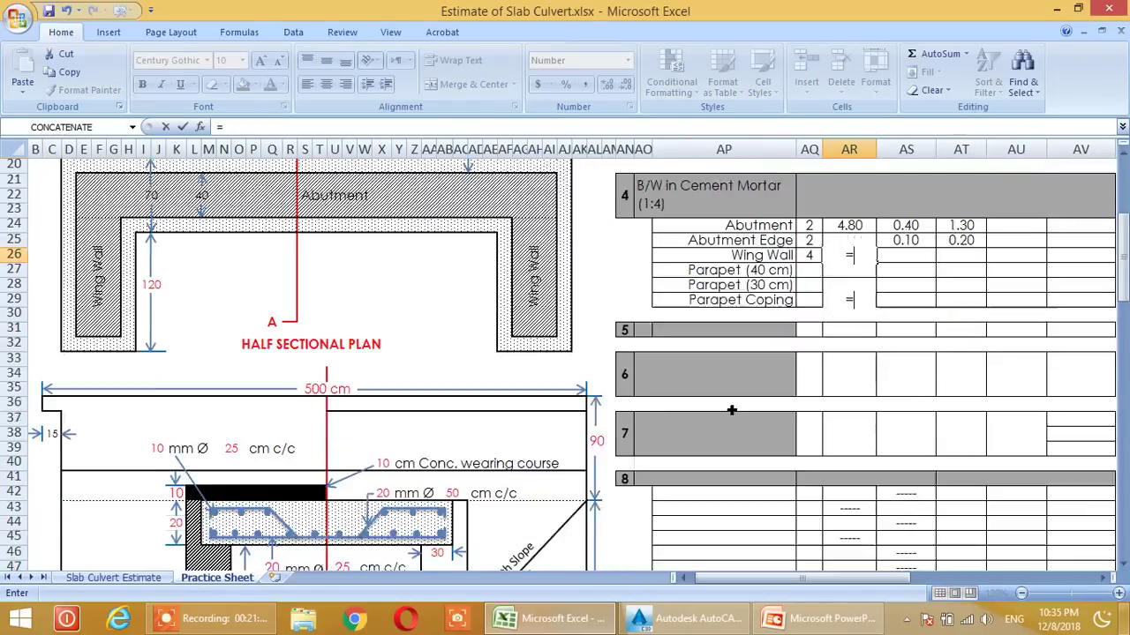
{"action": "left_click", "coordinate": [122, 465]}
{"action": "type", "text": "/100"}
{"action": "key", "text": "Return"}
- Examine the half sectional plan, elevation and top plan for the thickness that gives the Wing Wall brickwork breadth
{"action": "scroll", "coordinate": [610, 535], "scroll_direction": "up", "scroll_amount": 2}
{"action": "scroll", "coordinate": [657, 539], "scroll_direction": "down", "scroll_amount": 2}
{"action": "scroll", "coordinate": [653, 539], "scroll_direction": "down", "scroll_amount": 1}
{"action": "scroll", "coordinate": [651, 537], "scroll_direction": "up", "scroll_amount": 2}
{"action": "scroll", "coordinate": [650, 537], "scroll_direction": "down", "scroll_amount": 1}
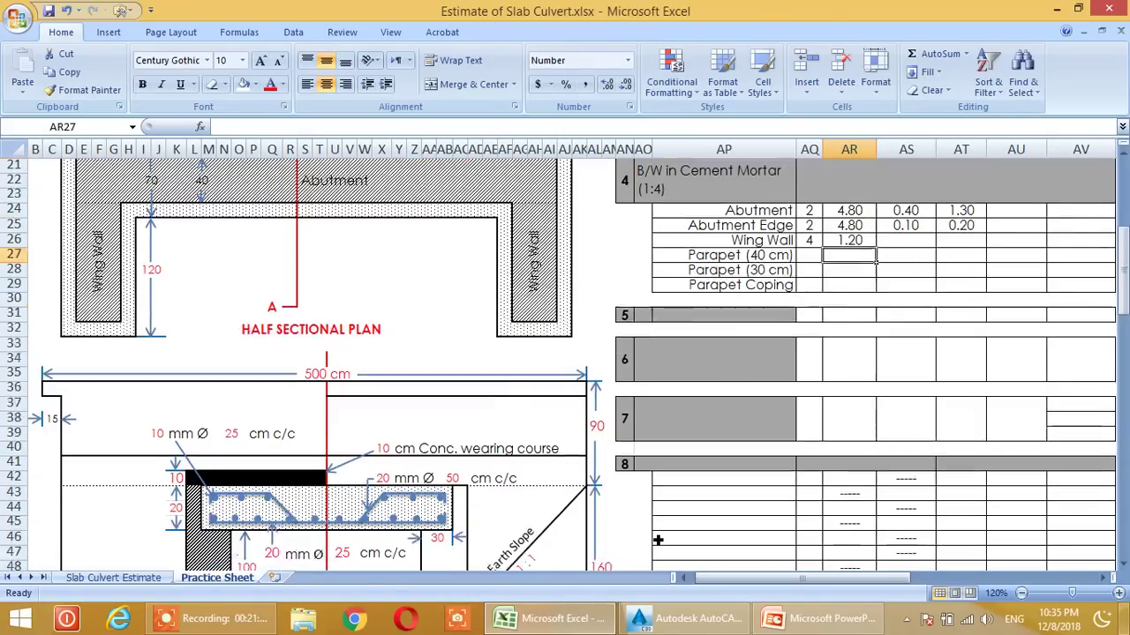
{"action": "scroll", "coordinate": [538, 525], "scroll_direction": "up", "scroll_amount": 3}
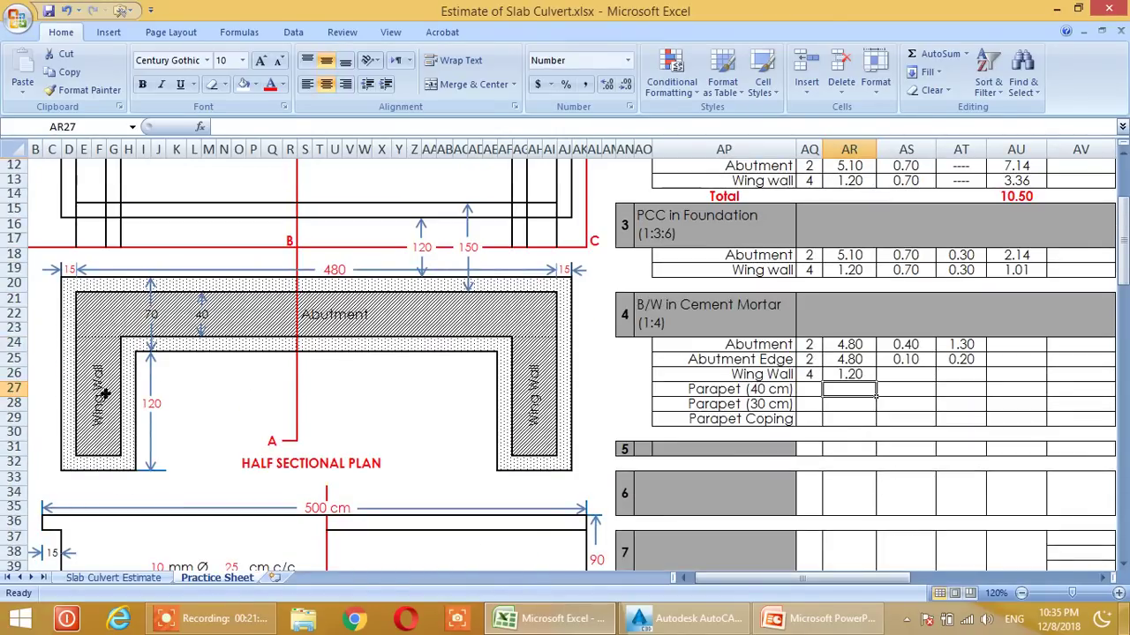
{"action": "scroll", "coordinate": [97, 462], "scroll_direction": "down", "scroll_amount": 9}
{"action": "scroll", "coordinate": [102, 465], "scroll_direction": "down", "scroll_amount": 1}
{"action": "scroll", "coordinate": [114, 461], "scroll_direction": "up", "scroll_amount": 14}
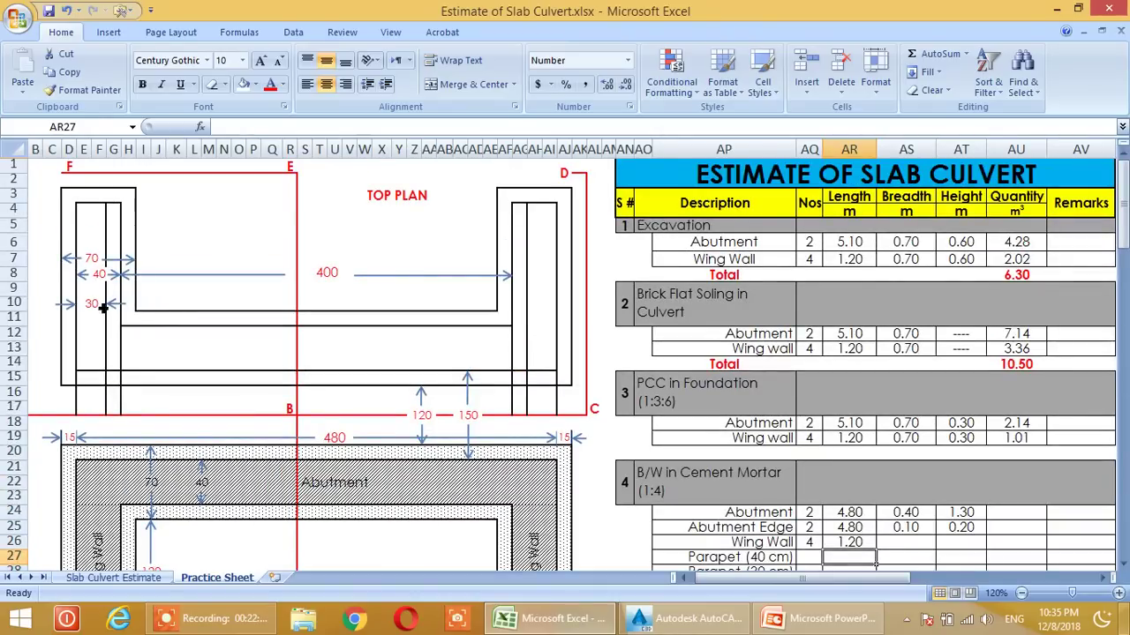
{"action": "scroll", "coordinate": [971, 378], "scroll_direction": "down", "scroll_amount": 3}
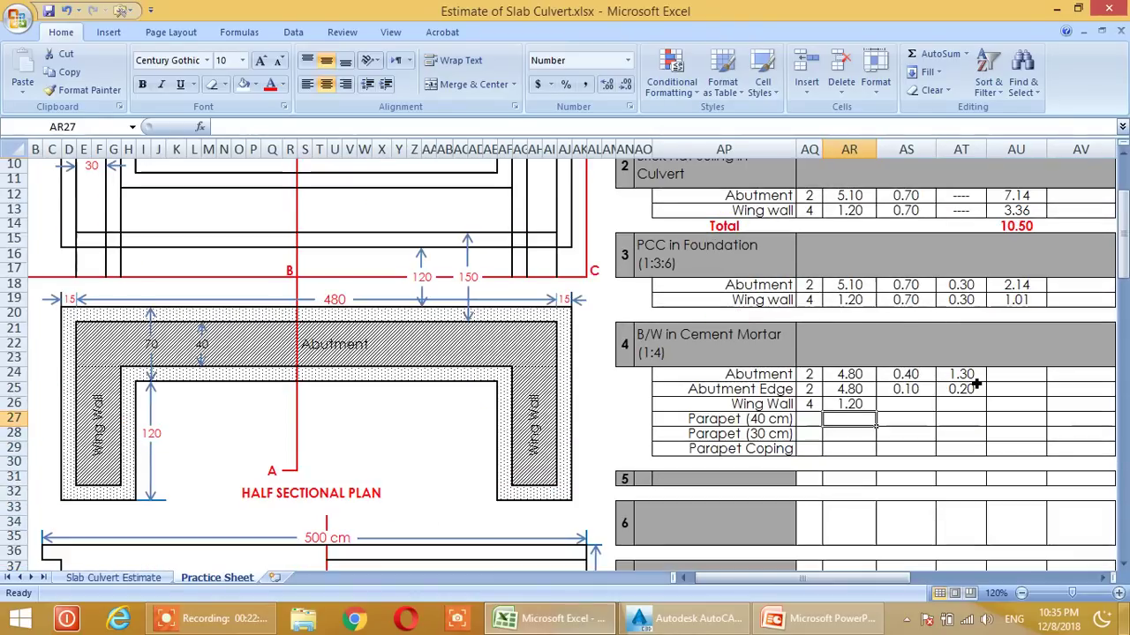
- Enter the Wing Wall breadth as the top plan's 40 cm wall thickness divided by 100, =E8/100
{"action": "left_click", "coordinate": [908, 407]}
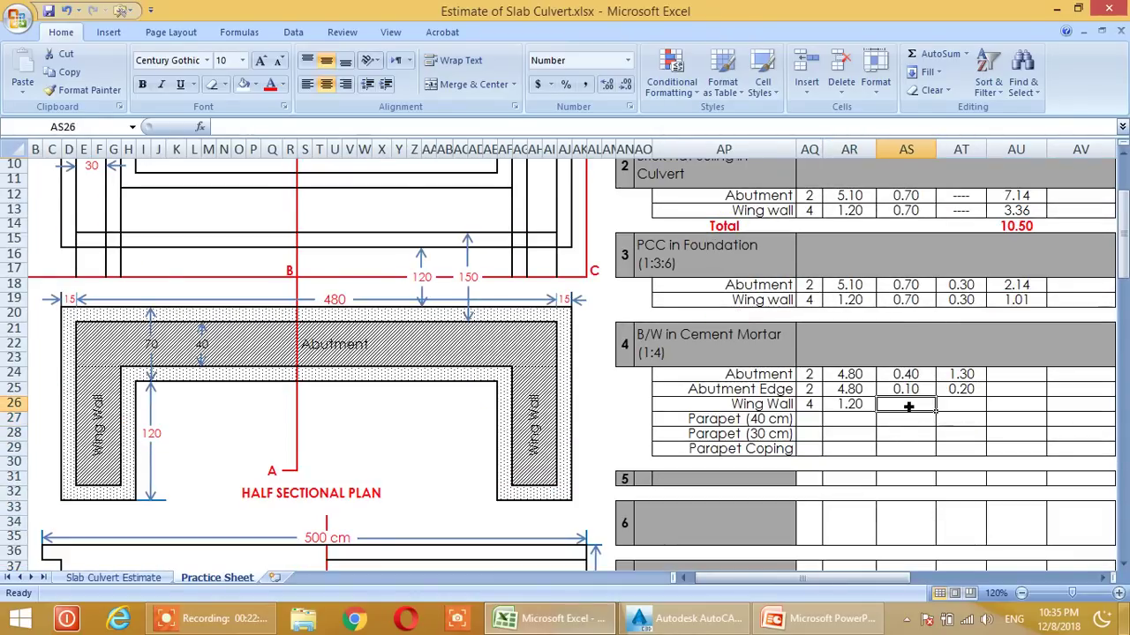
{"action": "type", "text": "="}
{"action": "scroll", "coordinate": [908, 407], "scroll_direction": "up", "scroll_amount": 3}
{"action": "left_click", "coordinate": [104, 281]}
{"action": "type", "text": "/100"}
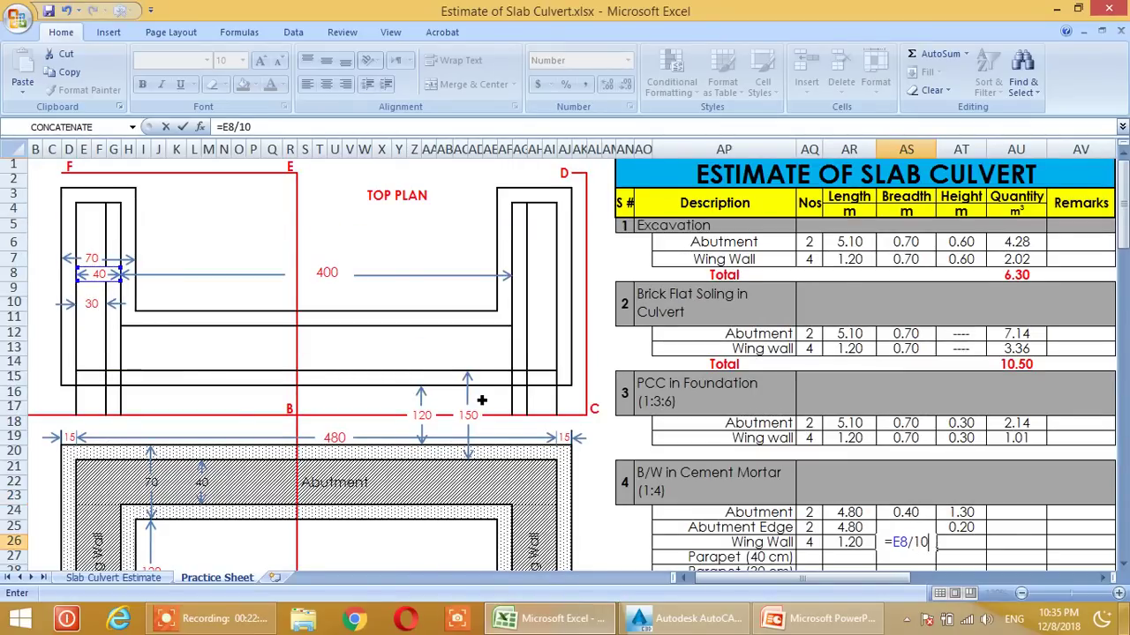
{"action": "key", "text": "Return"}
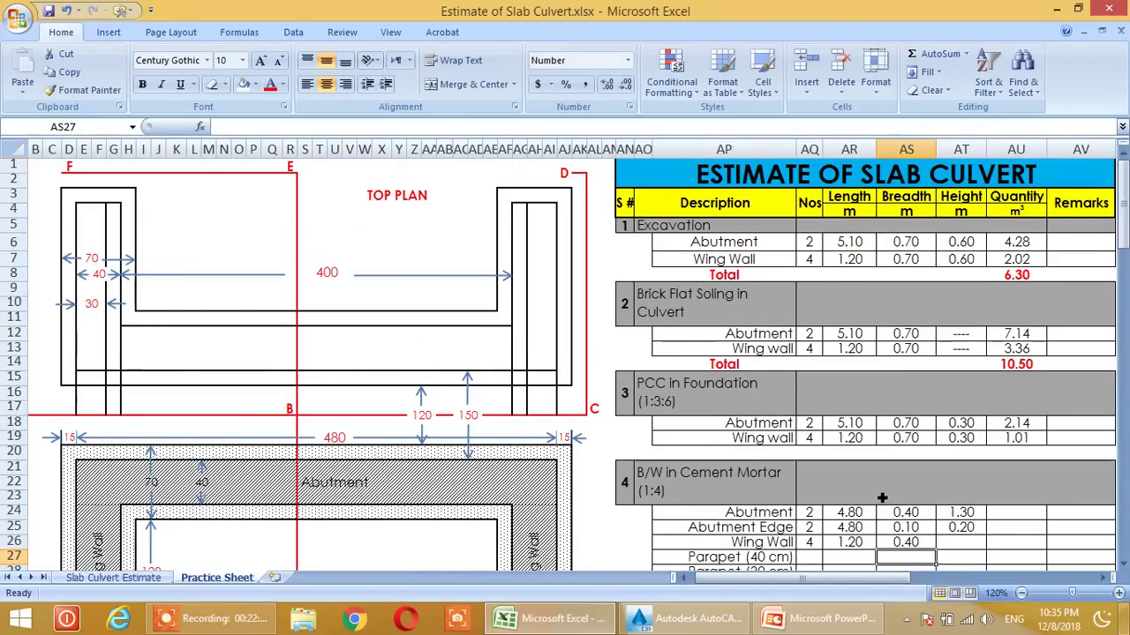
- Enter the Wing Wall height as the half sectional elevation's 160 cm dimension divided by 100
{"action": "scroll", "coordinate": [880, 530], "scroll_direction": "down", "scroll_amount": 2}
{"action": "left_click", "coordinate": [974, 454]}
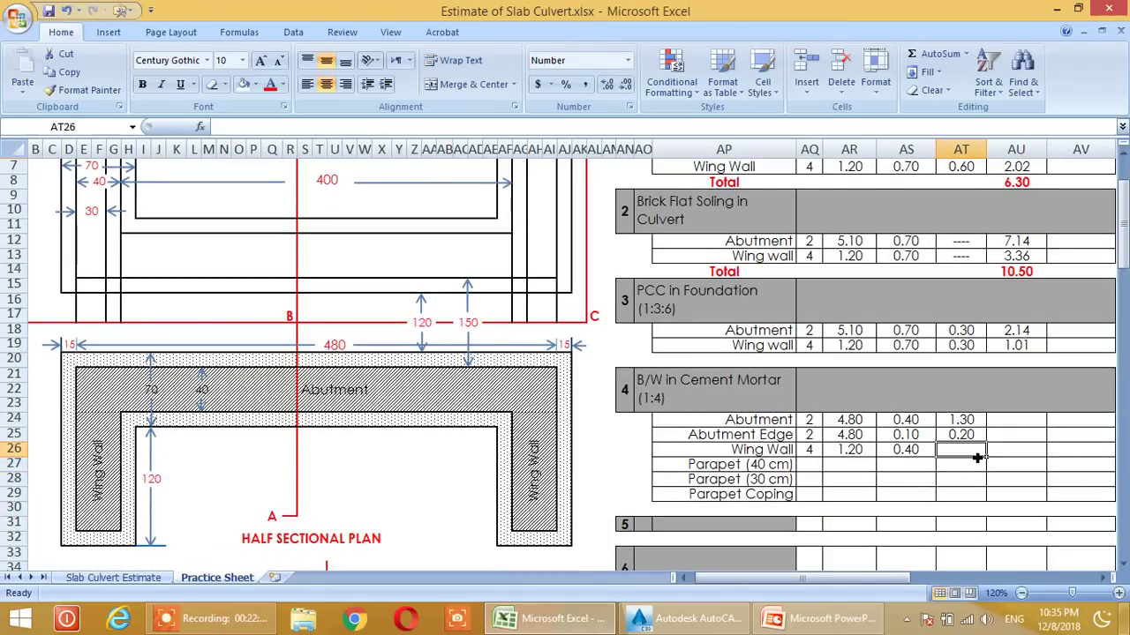
{"action": "scroll", "coordinate": [519, 372], "scroll_direction": "down", "scroll_amount": 9}
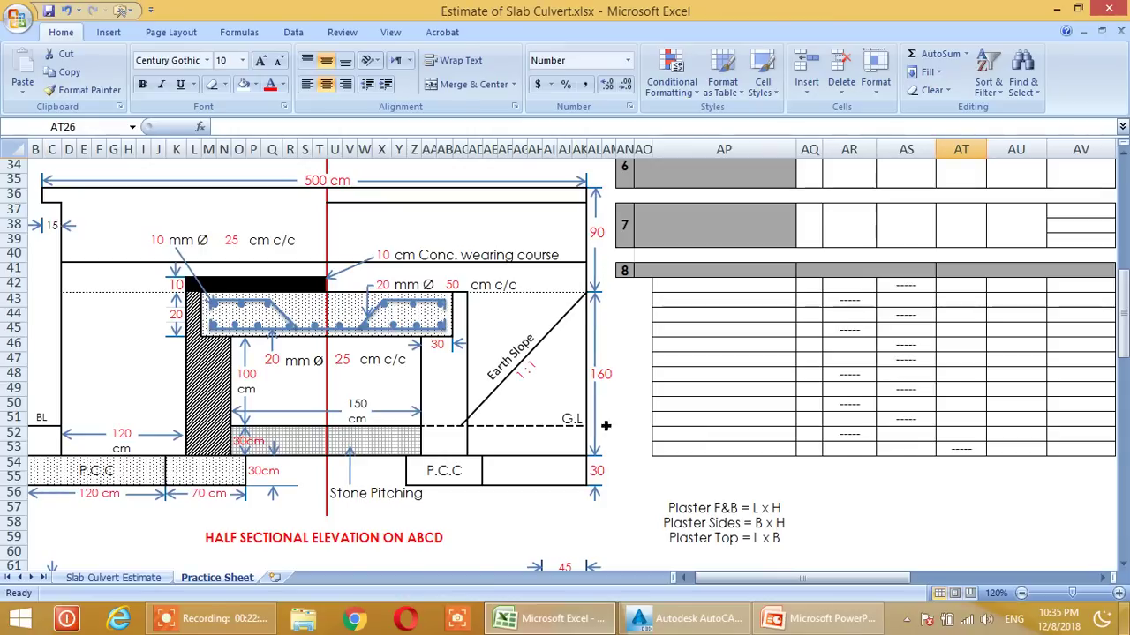
{"action": "scroll", "coordinate": [901, 467], "scroll_direction": "up", "scroll_amount": 6}
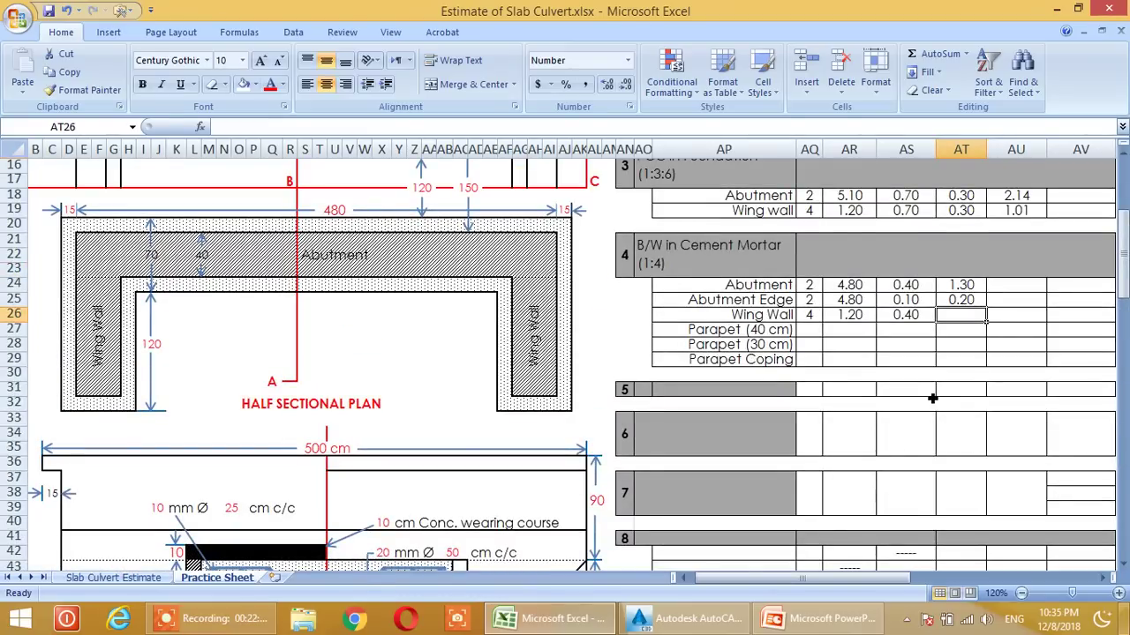
{"action": "type", "text": "="}
{"action": "scroll", "coordinate": [754, 433], "scroll_direction": "down", "scroll_amount": 7}
{"action": "left_click", "coordinate": [609, 334]}
{"action": "type", "text": "/100"}
{"action": "key", "text": "Return"}
{"action": "scroll", "coordinate": [971, 424], "scroll_direction": "up", "scroll_amount": 4}
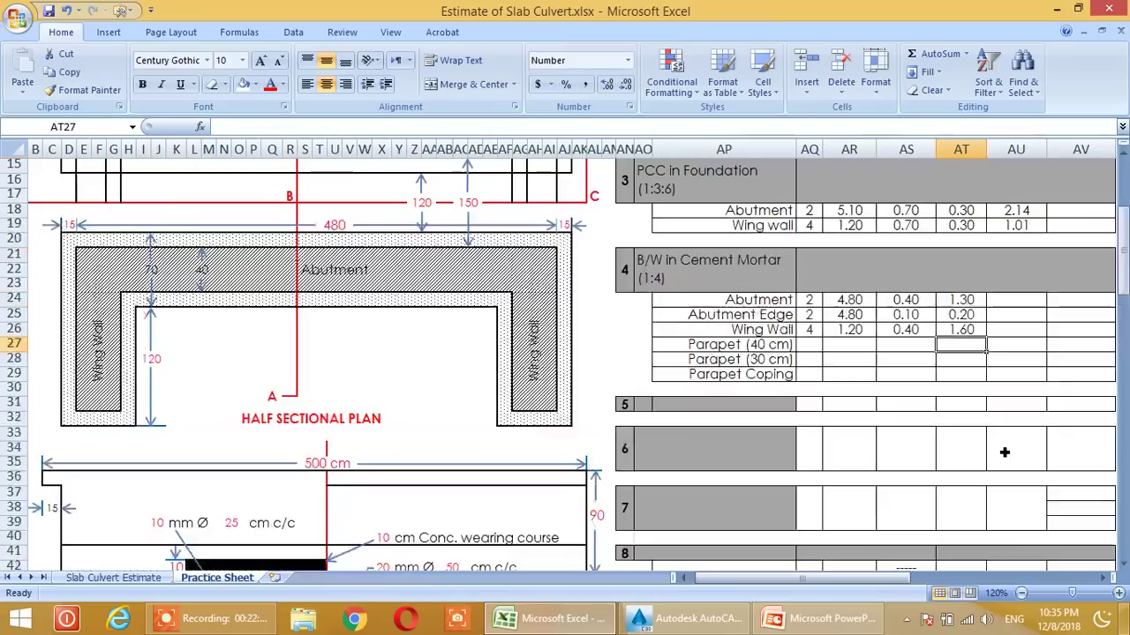
- Examine the roadway section and half sectional elevation for the 40 cm and 30 cm parapet portions, starting from the Parapet (40 cm) count
{"action": "left_click", "coordinate": [815, 349]}
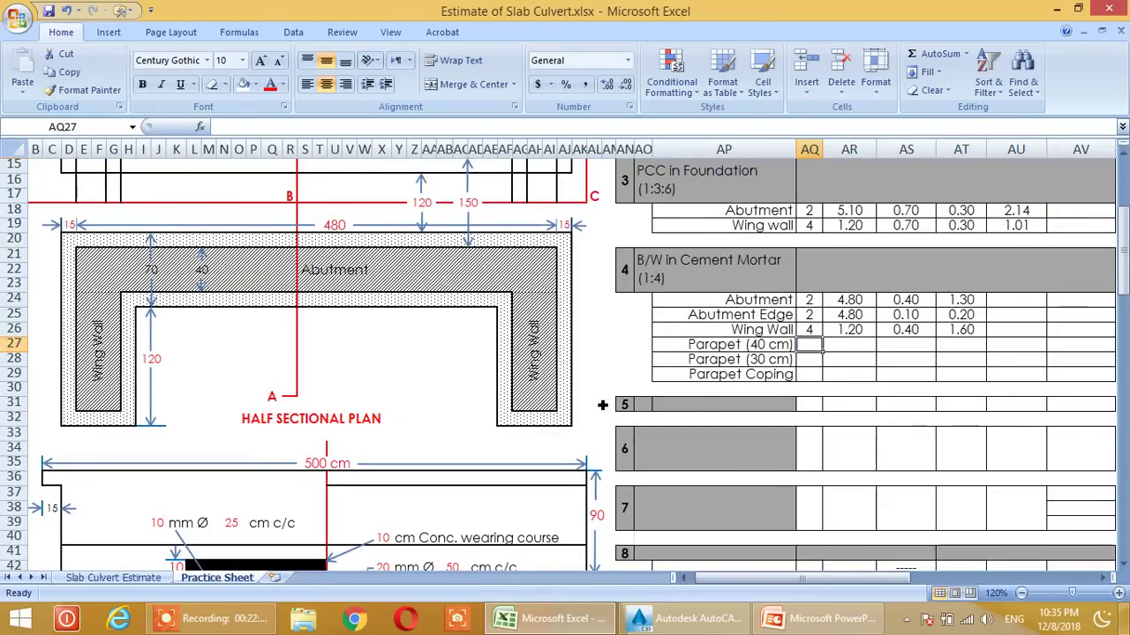
{"action": "scroll", "coordinate": [600, 406], "scroll_direction": "down", "scroll_amount": 11}
{"action": "scroll", "coordinate": [551, 456], "scroll_direction": "down", "scroll_amount": 2}
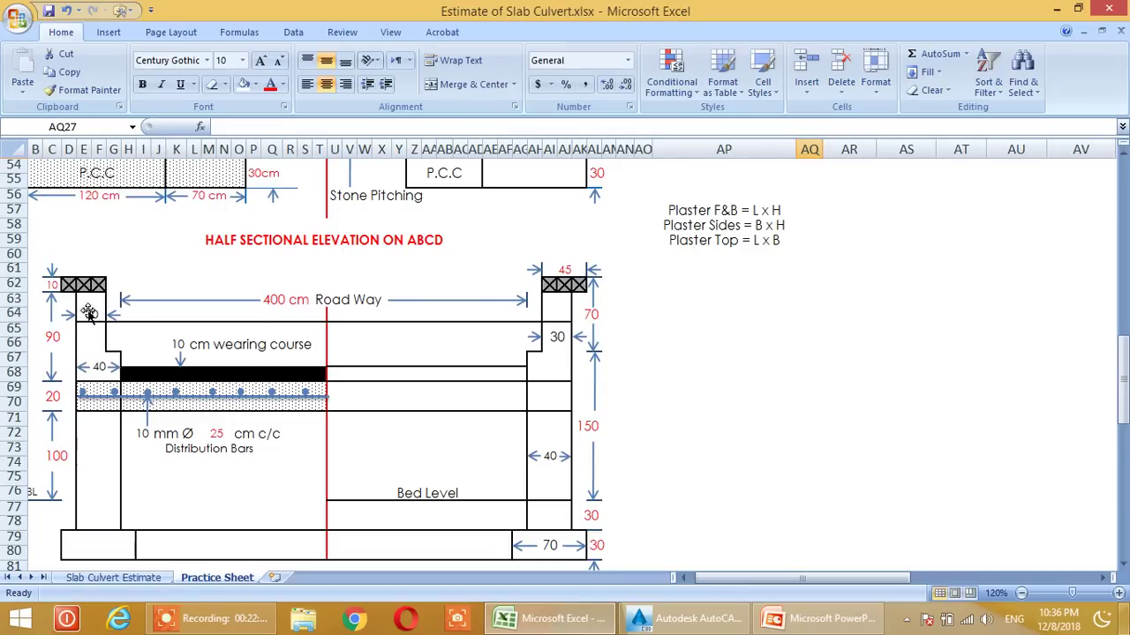
{"action": "scroll", "coordinate": [711, 456], "scroll_direction": "up", "scroll_amount": 1}
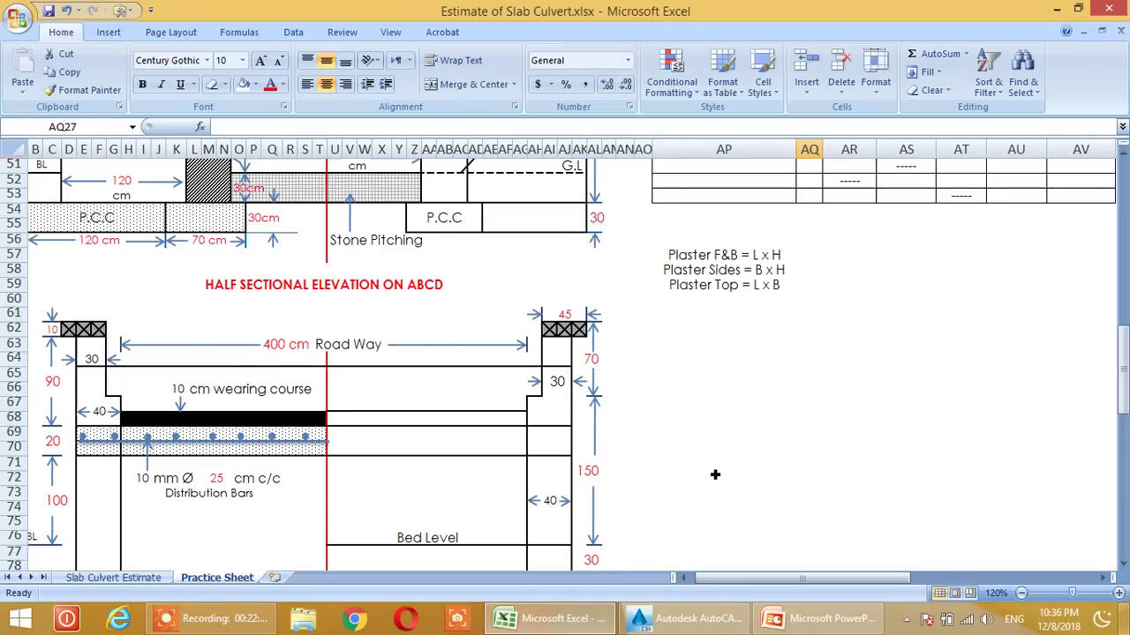
{"action": "scroll", "coordinate": [731, 504], "scroll_direction": "up", "scroll_amount": 7}
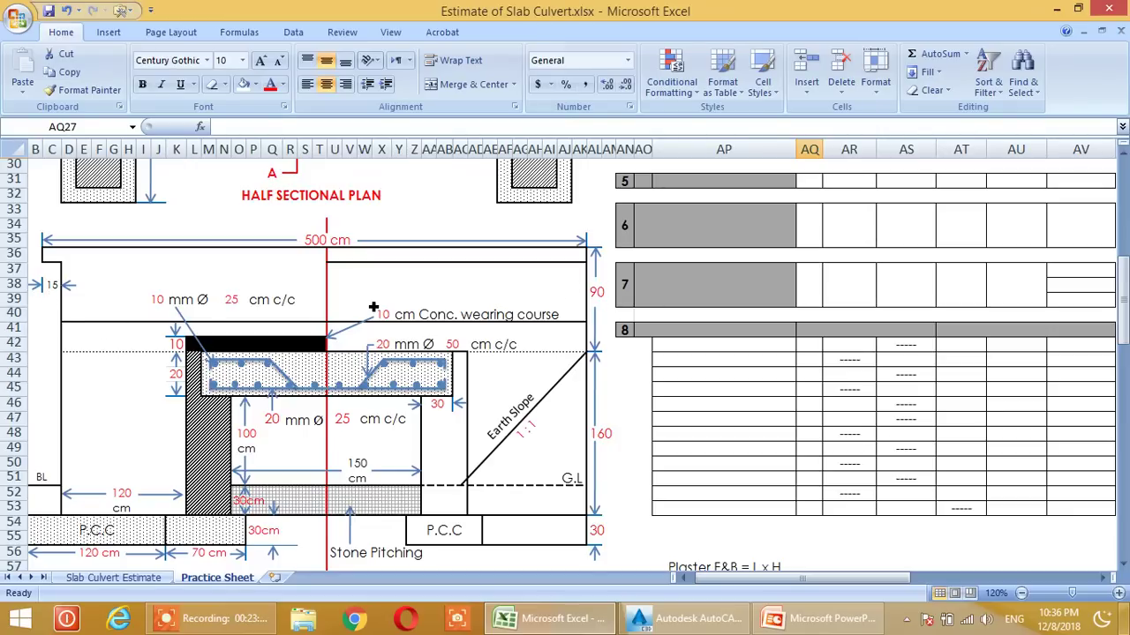
- Switch to the AutoCAD culvert model and show it in 2D Wireframe from the Left view
{"action": "left_click", "coordinate": [675, 618]}
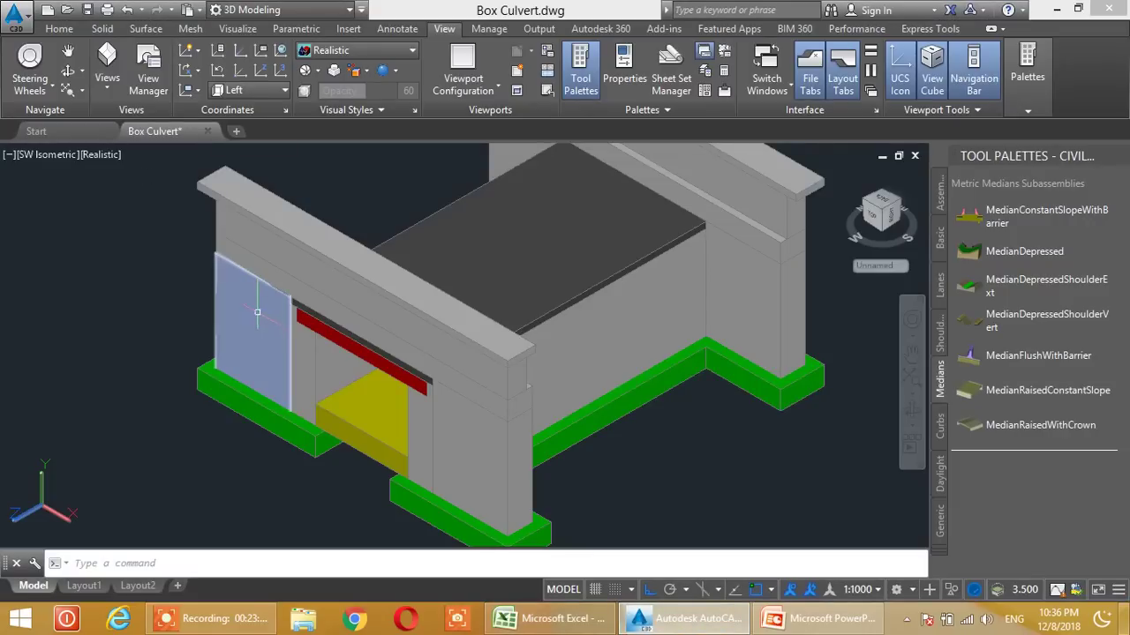
{"action": "left_click", "coordinate": [389, 56]}
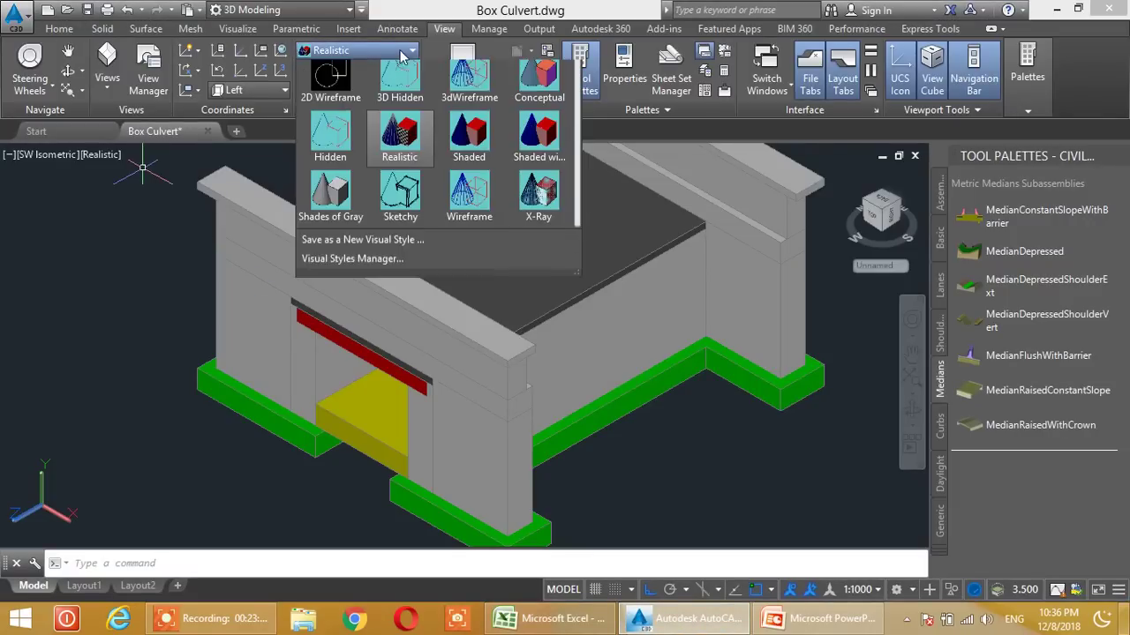
{"action": "left_click", "coordinate": [342, 79]}
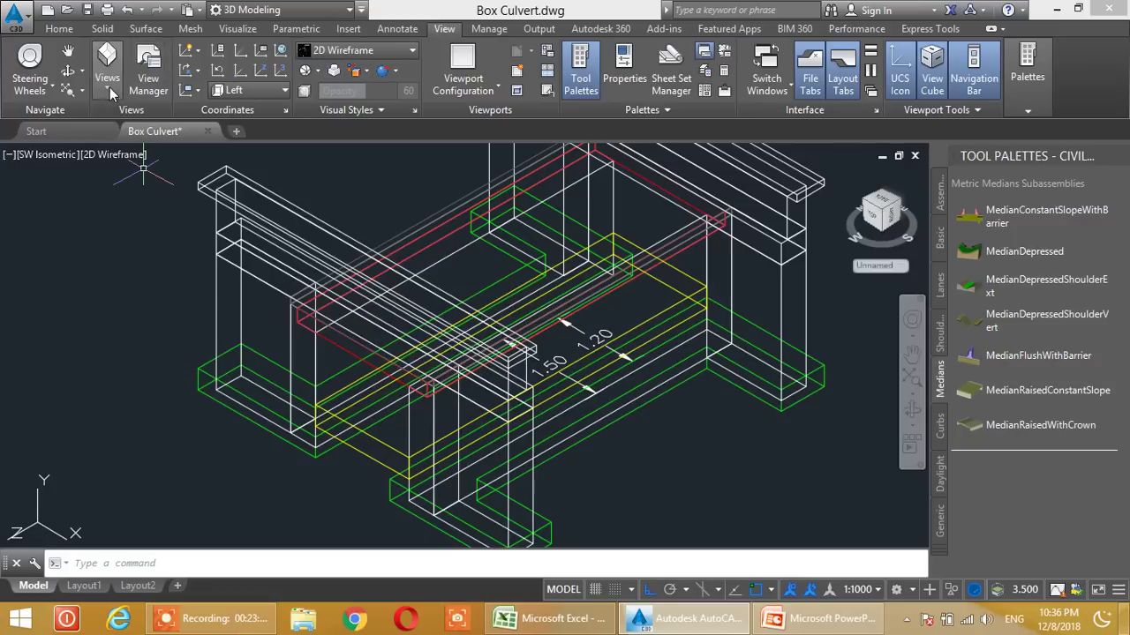
{"action": "left_click", "coordinate": [107, 75]}
{"action": "left_click", "coordinate": [116, 143]}
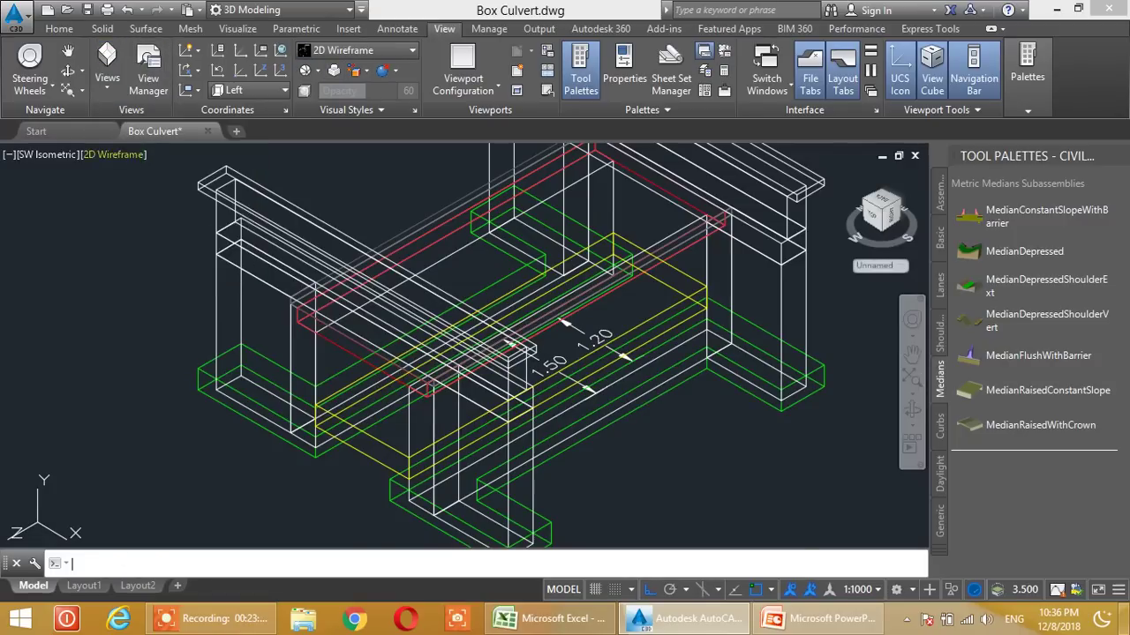
{"action": "left_click_drag", "start_coordinate": [396, 274], "coordinate": [406, 297]}
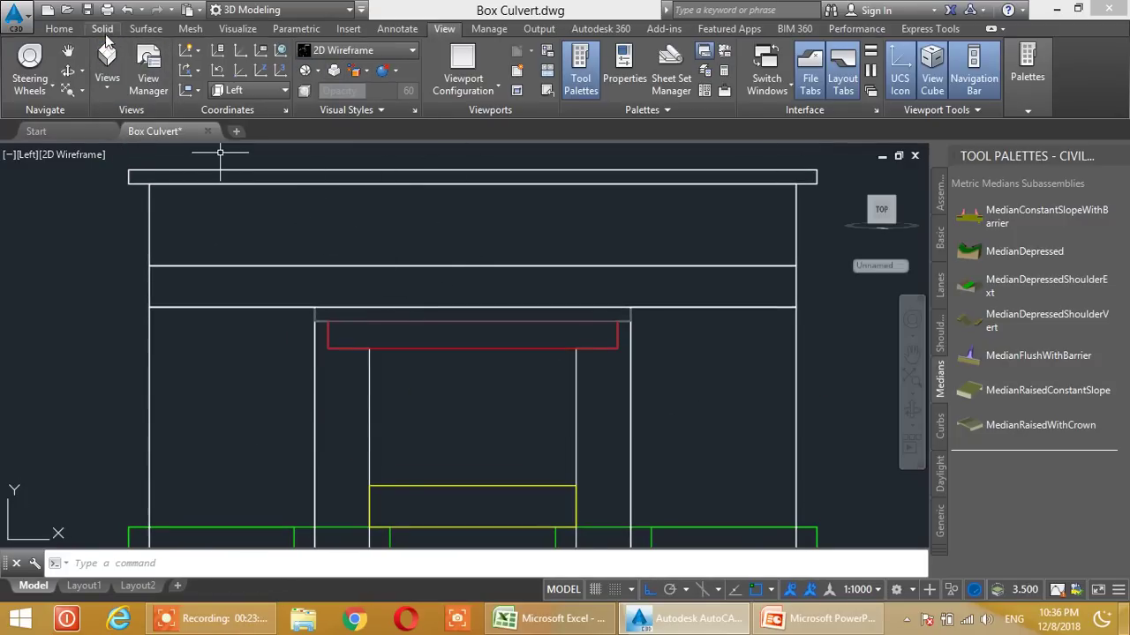
- Measure the overall length of the parapet coping with a temporary linear dimension between its upper corners
{"action": "left_click", "coordinate": [395, 28]}
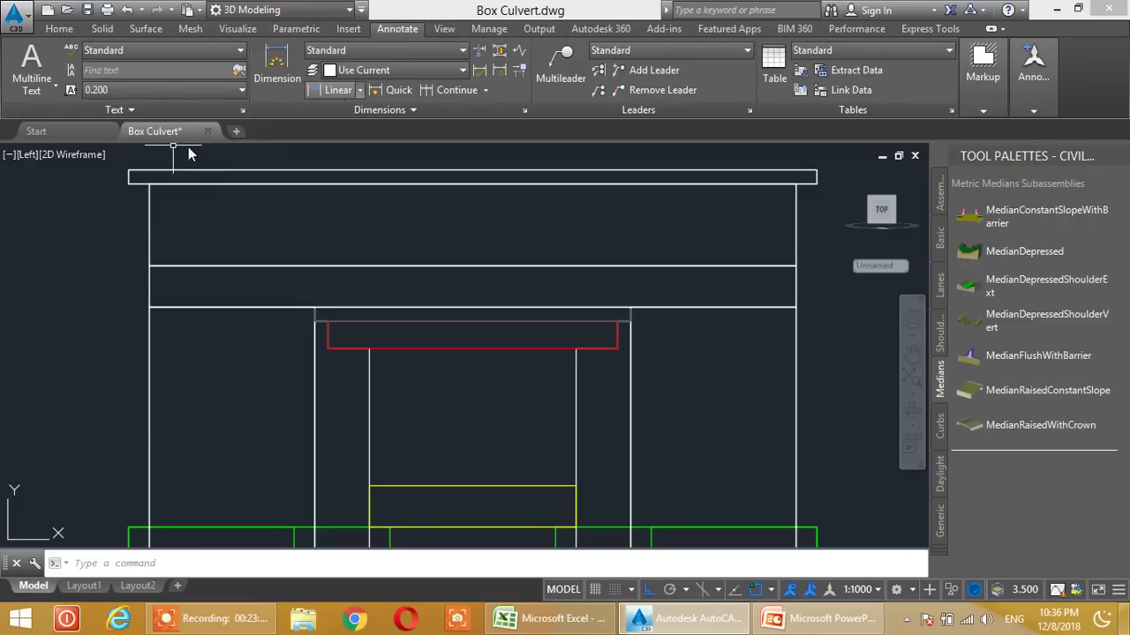
{"action": "left_click", "coordinate": [129, 171]}
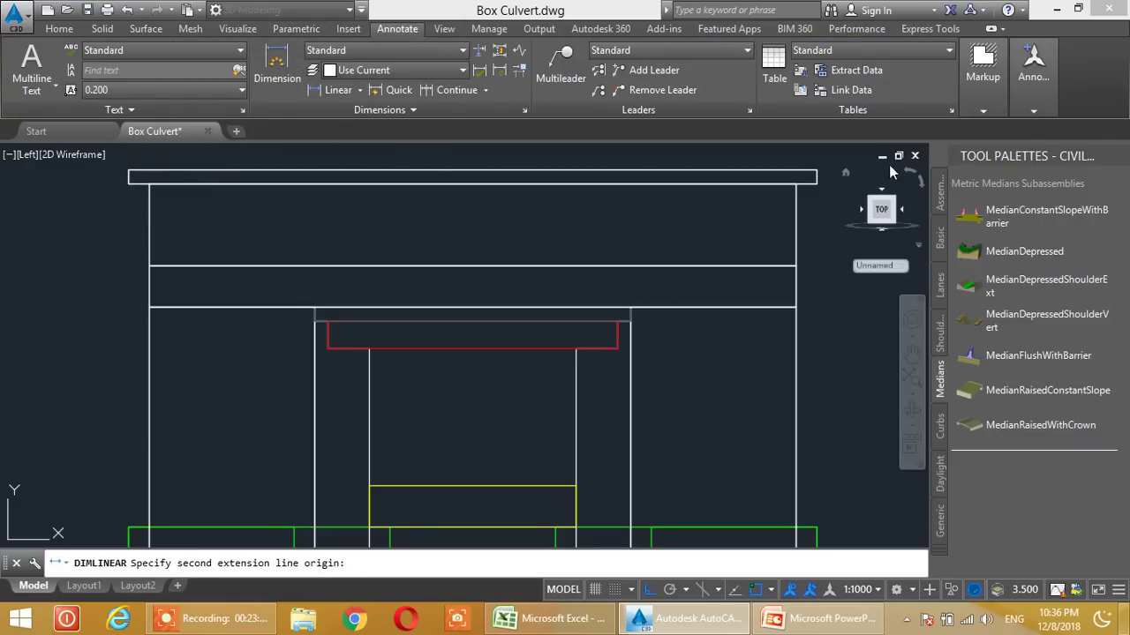
{"action": "left_click", "coordinate": [816, 172]}
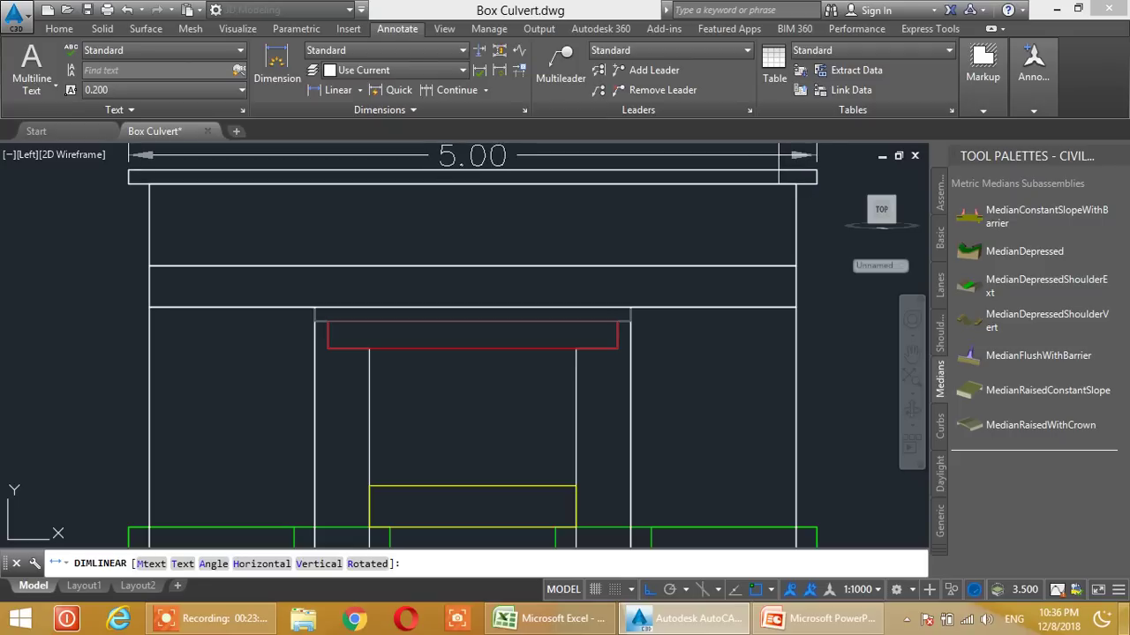
{"action": "key", "text": "Escape"}
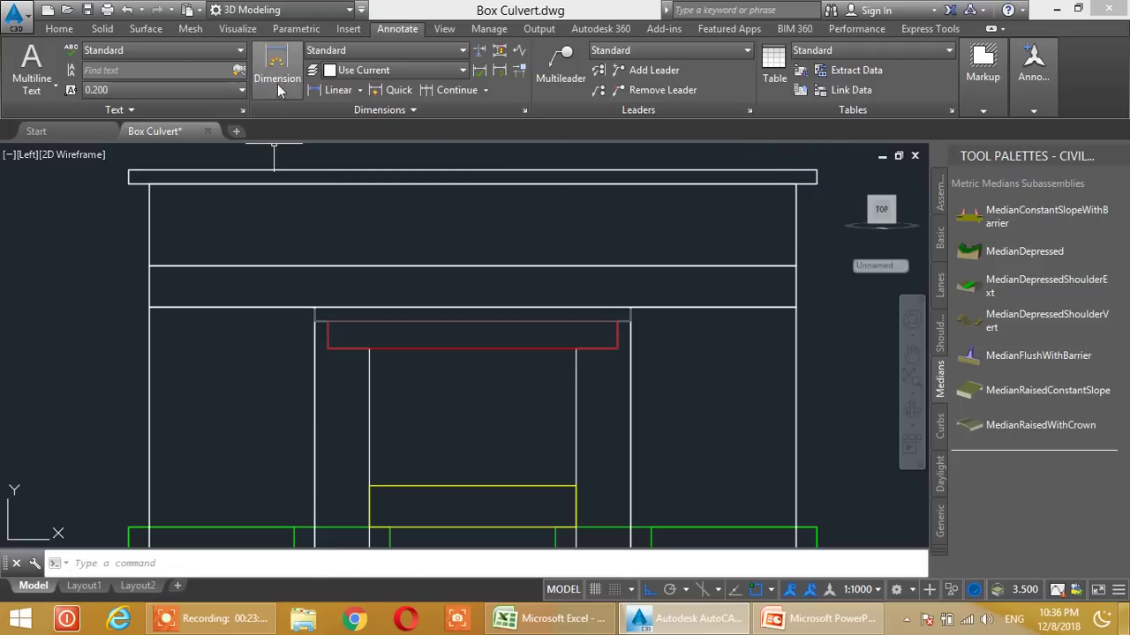
- Measure the parapet wall's length below the coping with a temporary linear dimension between its outer edges
{"action": "left_click", "coordinate": [336, 90]}
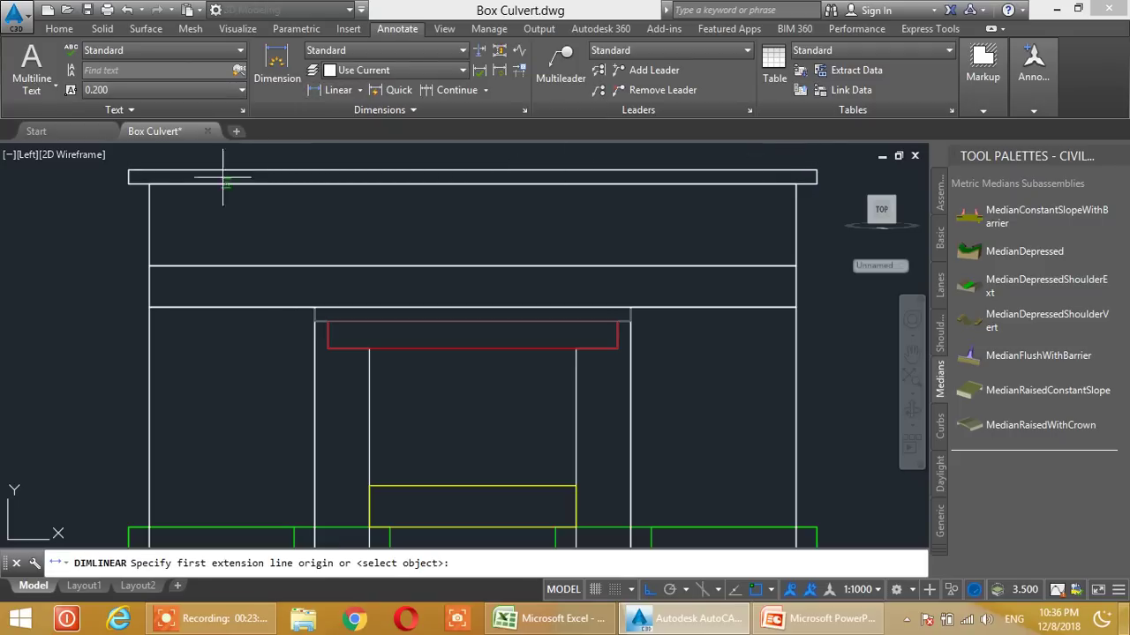
{"action": "left_click", "coordinate": [148, 265]}
{"action": "left_click", "coordinate": [796, 265]}
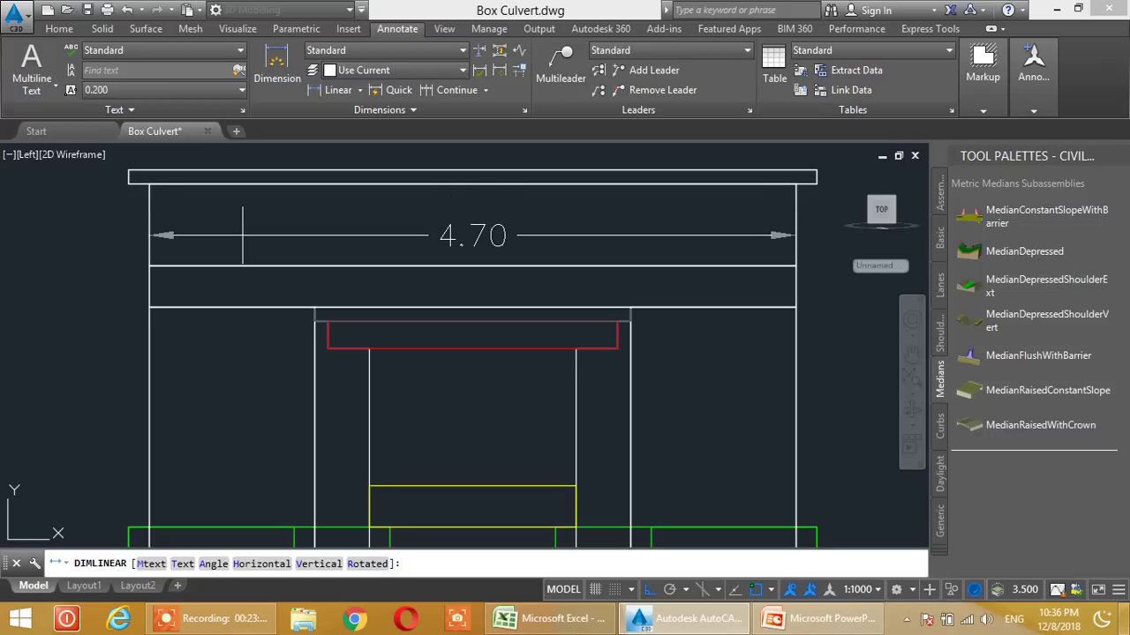
{"action": "key", "text": "Escape"}
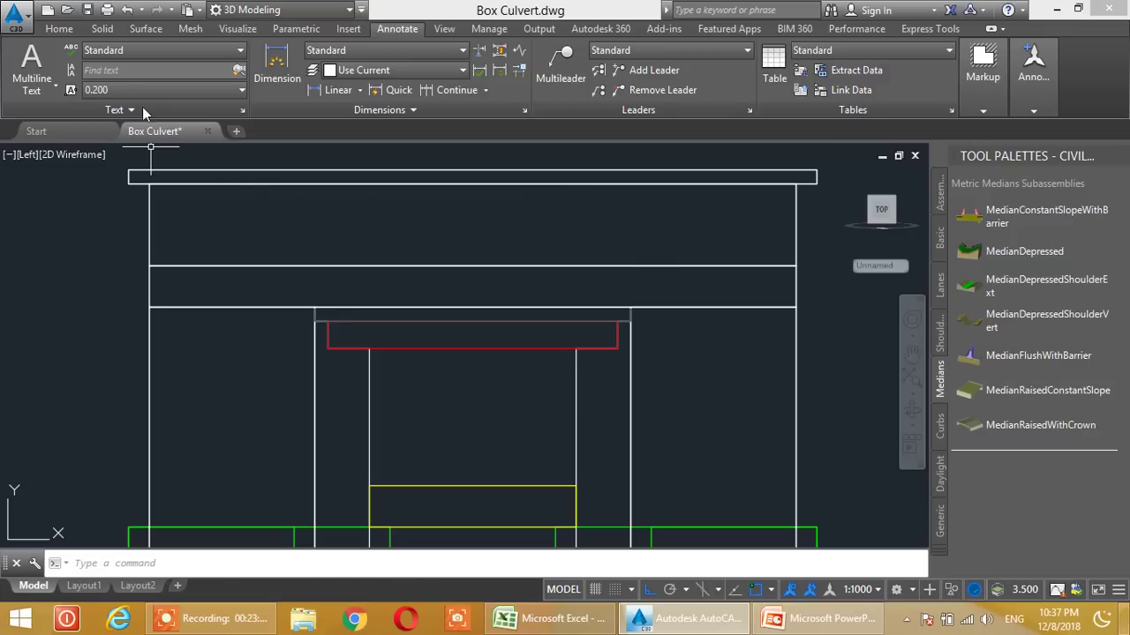
- Return to the Excel estimate and enter 2 as the Parapet (40 cm) count
{"action": "left_click", "coordinate": [1056, 9]}
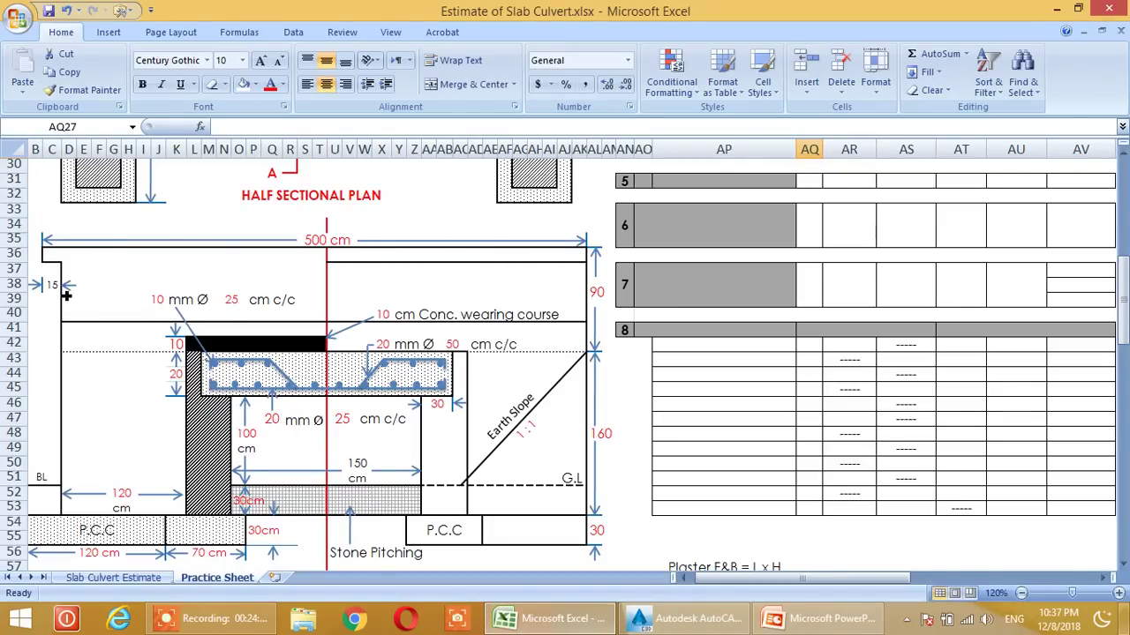
{"action": "scroll", "coordinate": [867, 376], "scroll_direction": "down", "scroll_amount": 1}
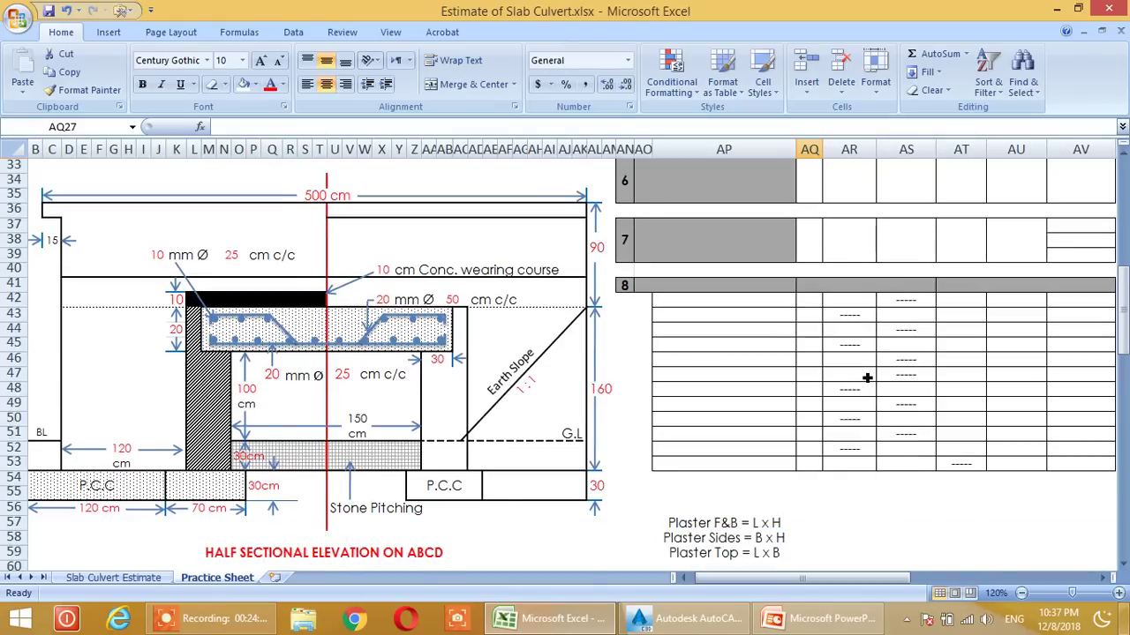
{"action": "scroll", "coordinate": [860, 353], "scroll_direction": "up", "scroll_amount": 4}
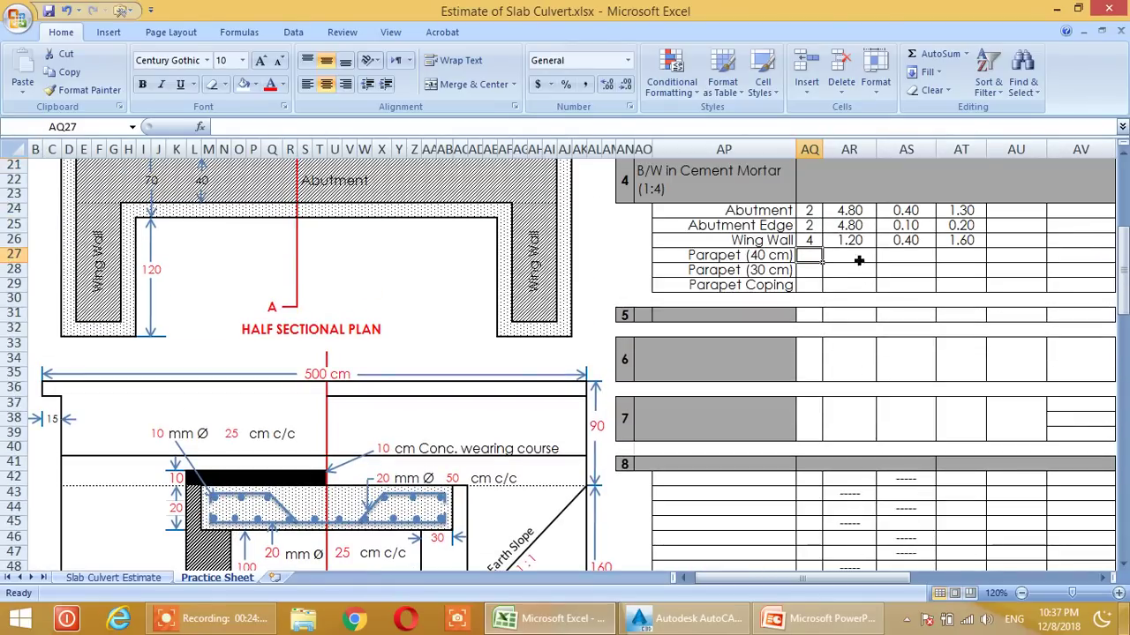
{"action": "scroll", "coordinate": [198, 470], "scroll_direction": "down", "scroll_amount": 3}
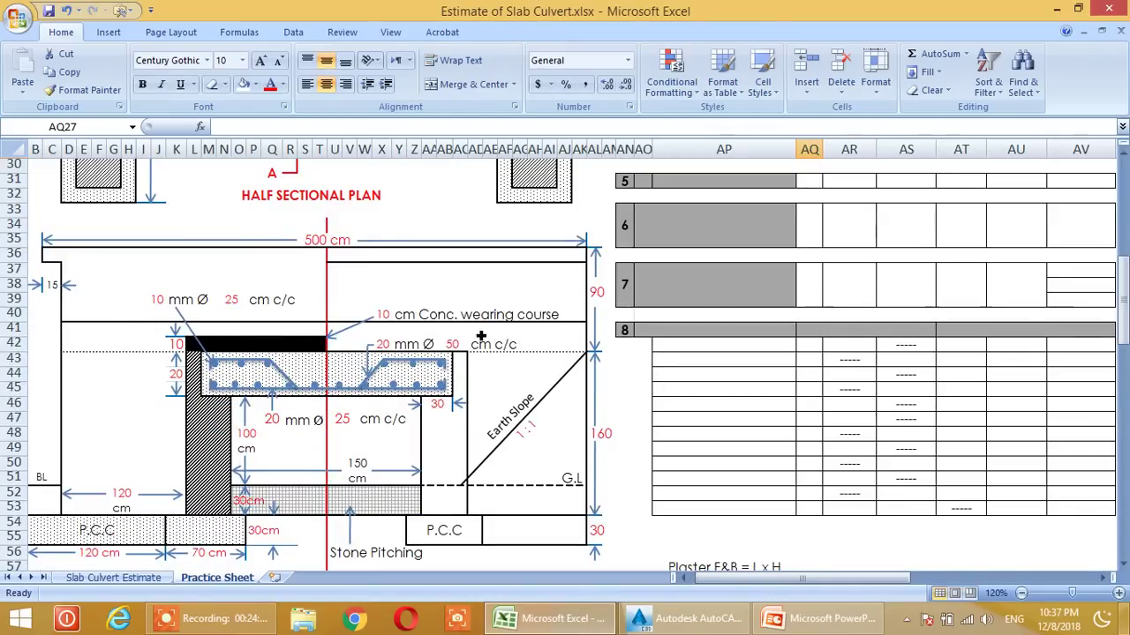
{"action": "scroll", "coordinate": [908, 434], "scroll_direction": "up", "scroll_amount": 2}
{"action": "scroll", "coordinate": [908, 434], "scroll_direction": "up", "scroll_amount": 1}
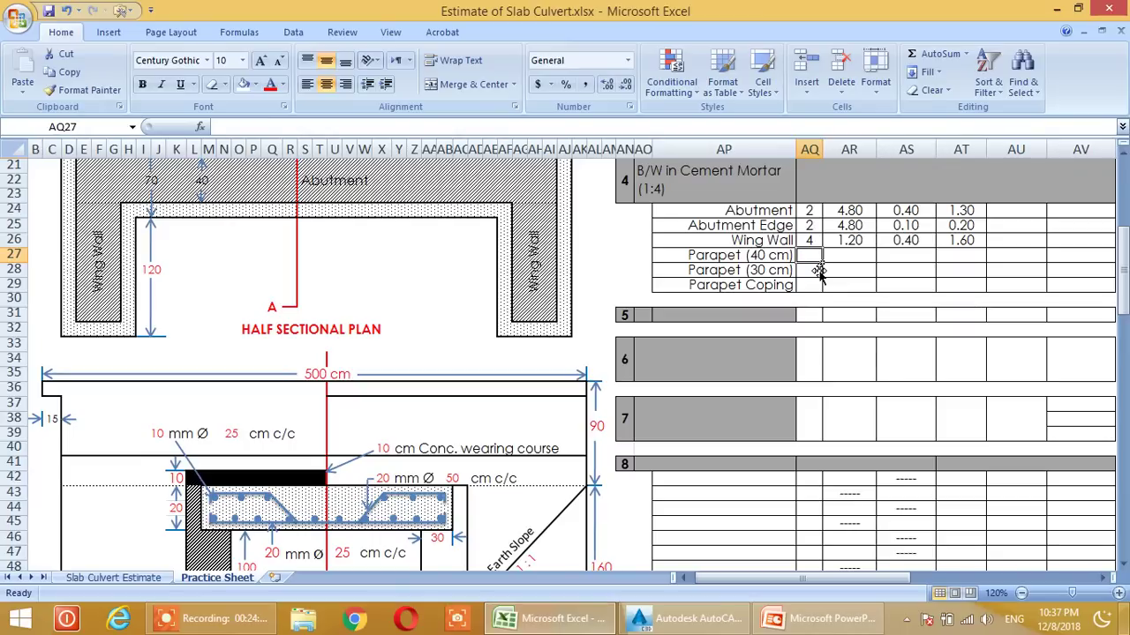
{"action": "type", "text": "2"}
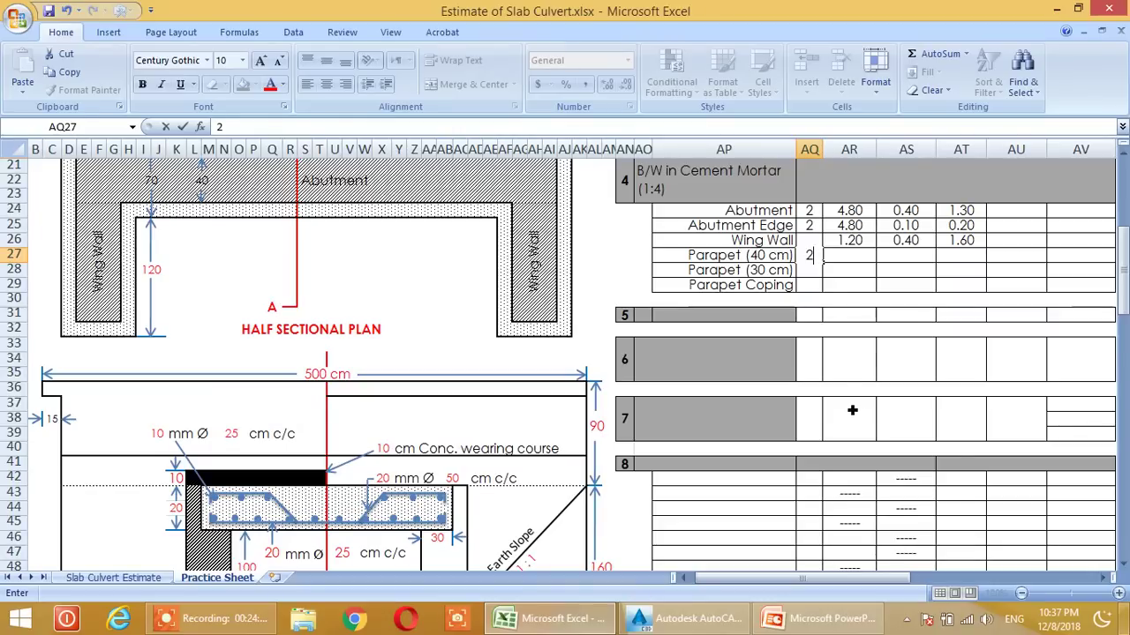
{"action": "key", "text": "Return"}
- Enter the Parapet (40 cm) length as the 500 cm coping less the 15 cm projection at both ends, =(S35-C38-C38)/100
{"action": "left_click", "coordinate": [863, 258]}
{"action": "type", "text": "="}
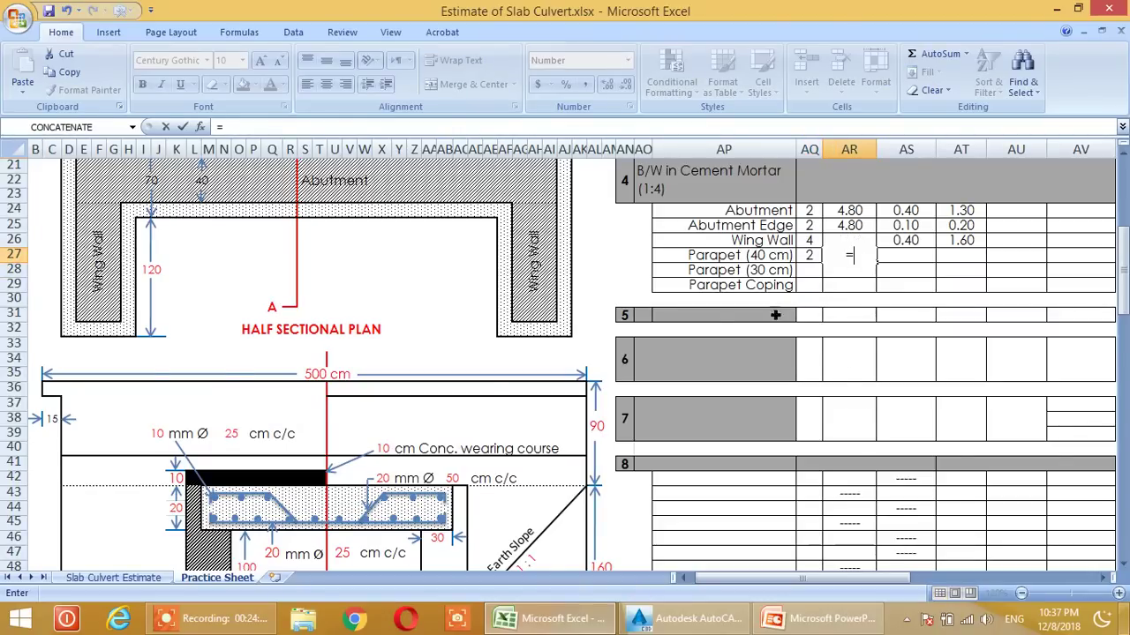
{"action": "scroll", "coordinate": [847, 256], "scroll_direction": "up", "scroll_amount": 1}
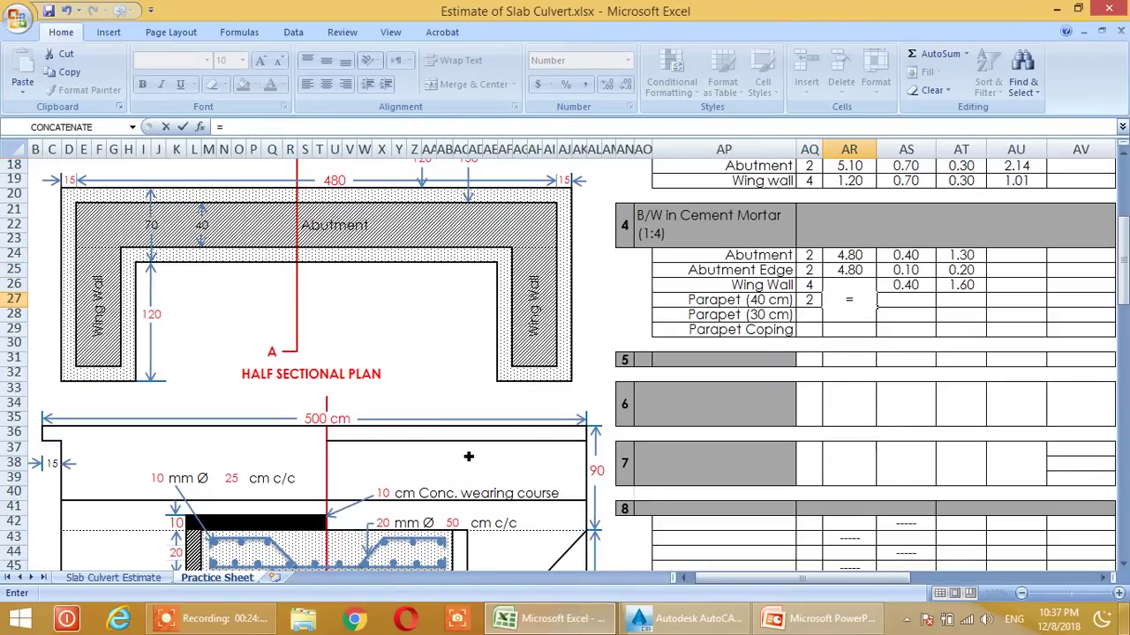
{"action": "type", "text": "("}
{"action": "left_click", "coordinate": [326, 418]}
{"action": "type", "text": "-"}
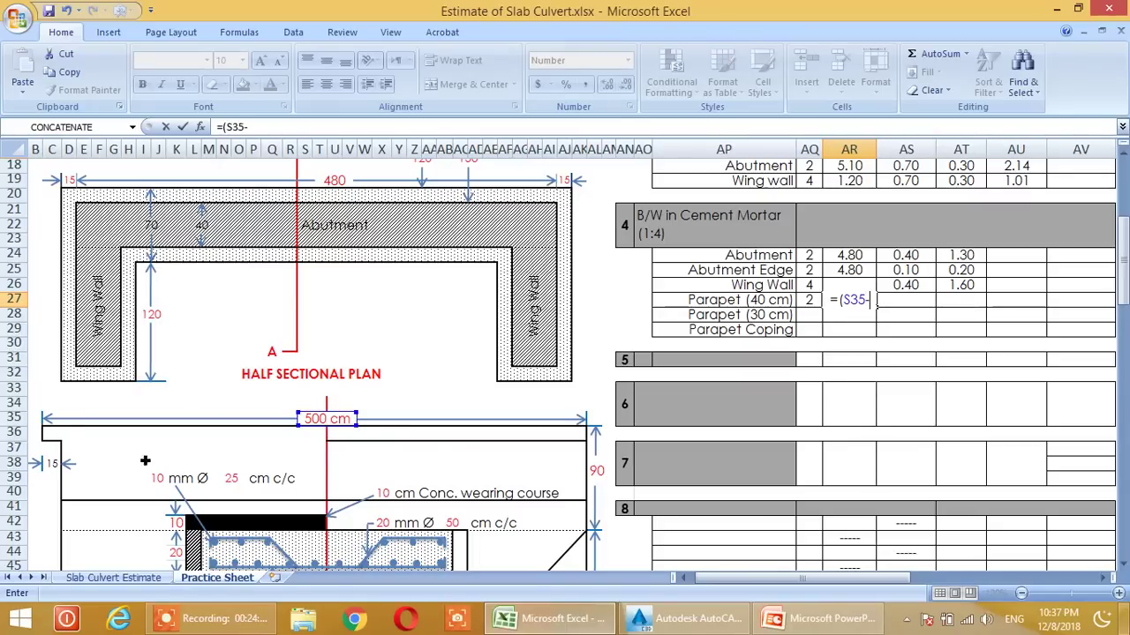
{"action": "left_click", "coordinate": [51, 464]}
{"action": "type", "text": "-"}
{"action": "left_click", "coordinate": [51, 464]}
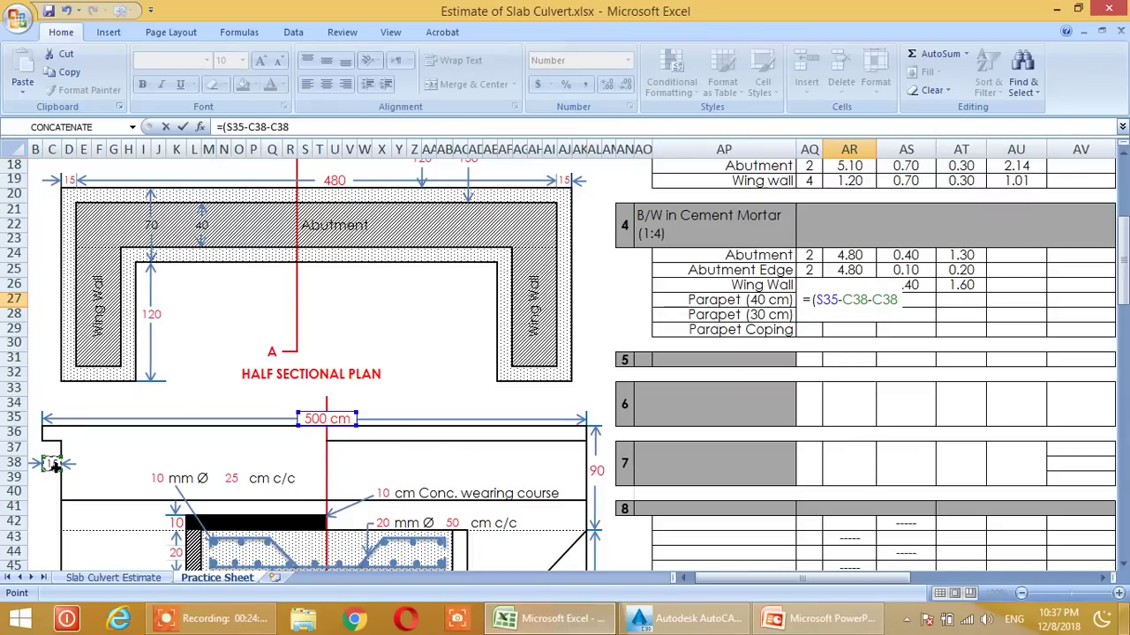
{"action": "type", "text": ")/100"}
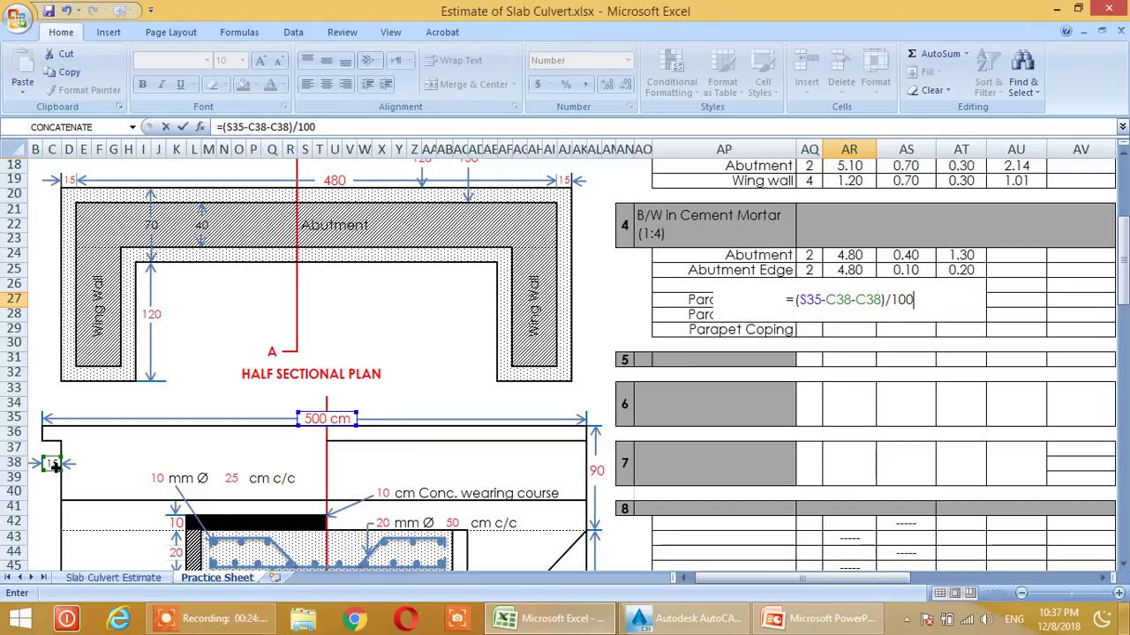
{"action": "key", "text": "Return"}
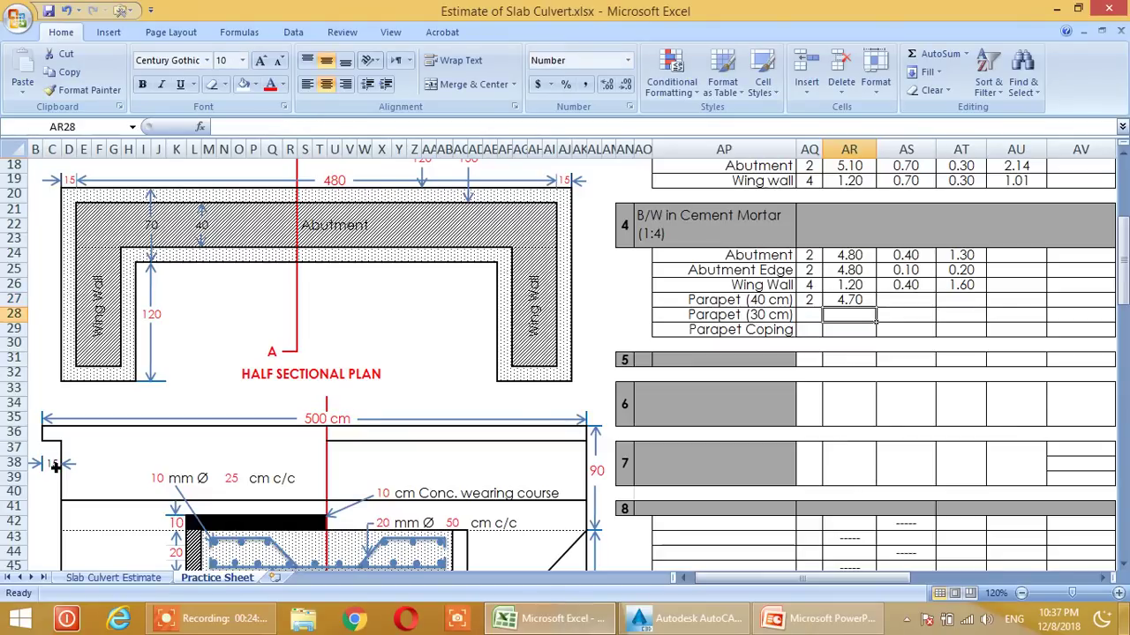
- Enter the Parapet (40 cm) breadth as Section CBEF's 40 cm wall thickness divided by 100
{"action": "left_click", "coordinate": [916, 307]}
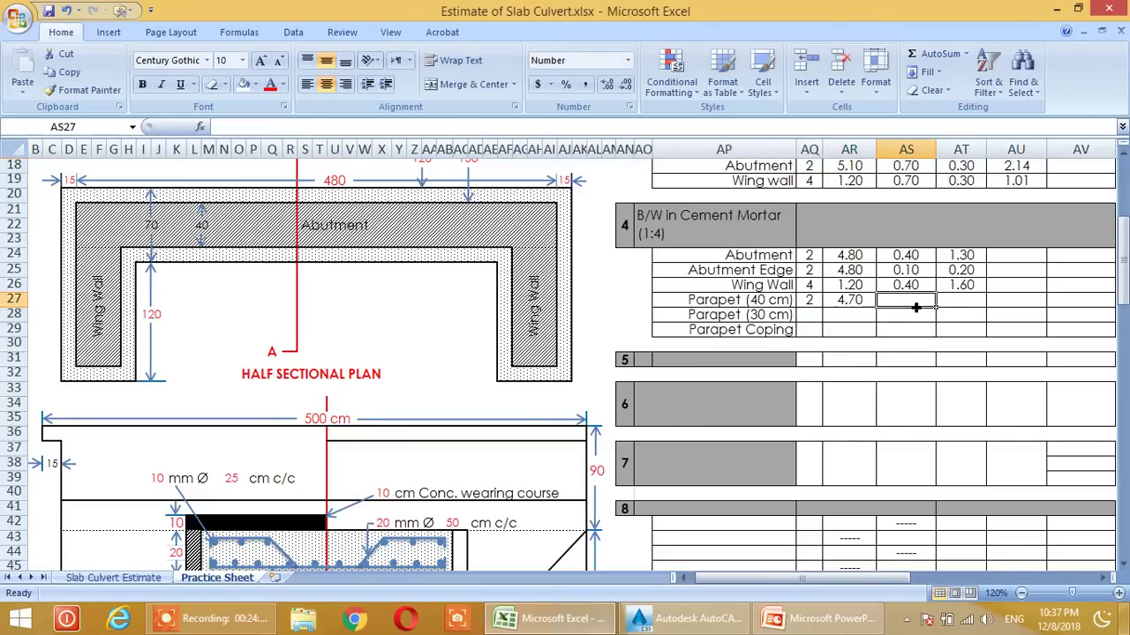
{"action": "type", "text": "="}
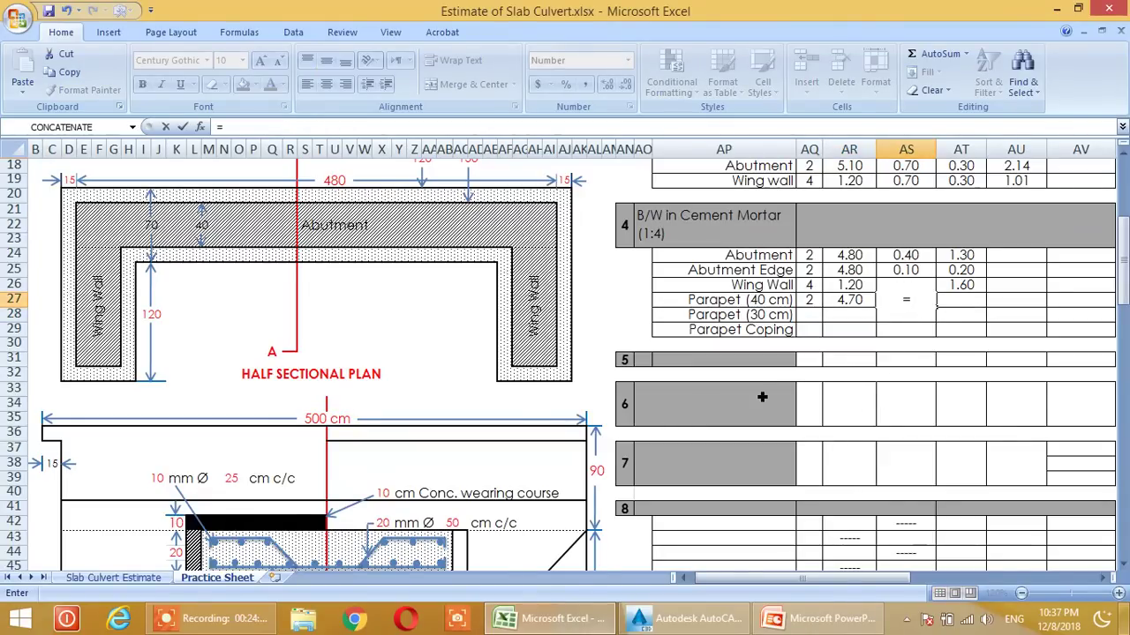
{"action": "scroll", "coordinate": [630, 429], "scroll_direction": "down", "scroll_amount": 10}
{"action": "scroll", "coordinate": [630, 429], "scroll_direction": "down", "scroll_amount": 3}
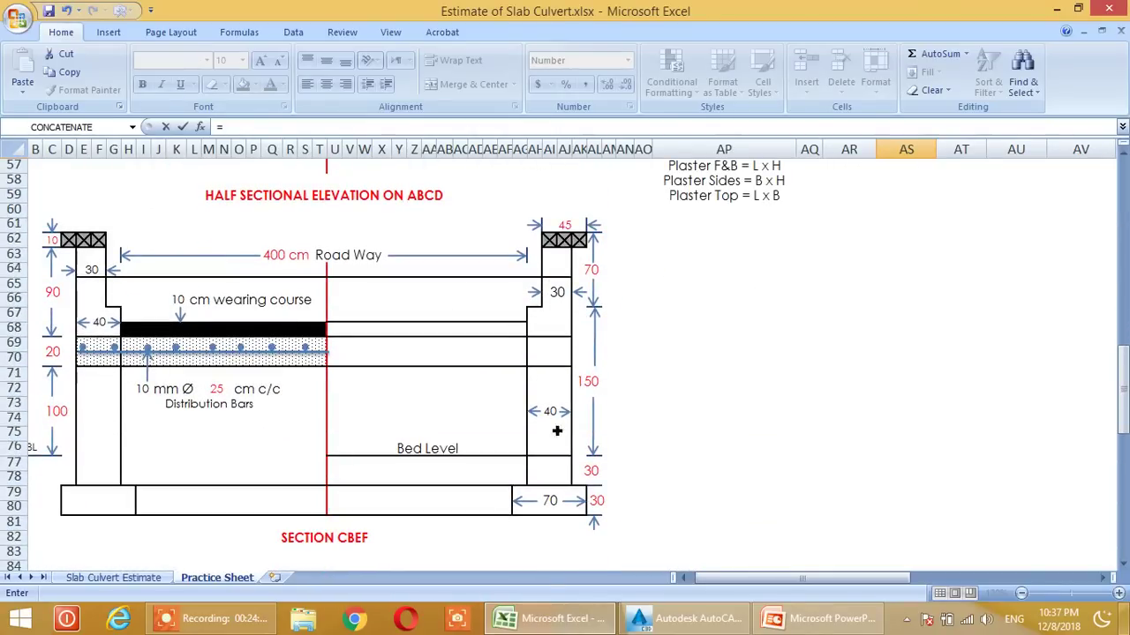
{"action": "left_click", "coordinate": [106, 329]}
{"action": "type", "text": "/"}
{"action": "type", "text": "10"}
{"action": "key", "text": "Return"}
- Enter the Parapet (40 cm) height from Section CBEF's 90, 70 and 10 cm dimensions, =(C65-(AK64-C62))/100
{"action": "scroll", "coordinate": [676, 442], "scroll_direction": "up", "scroll_amount": 4}
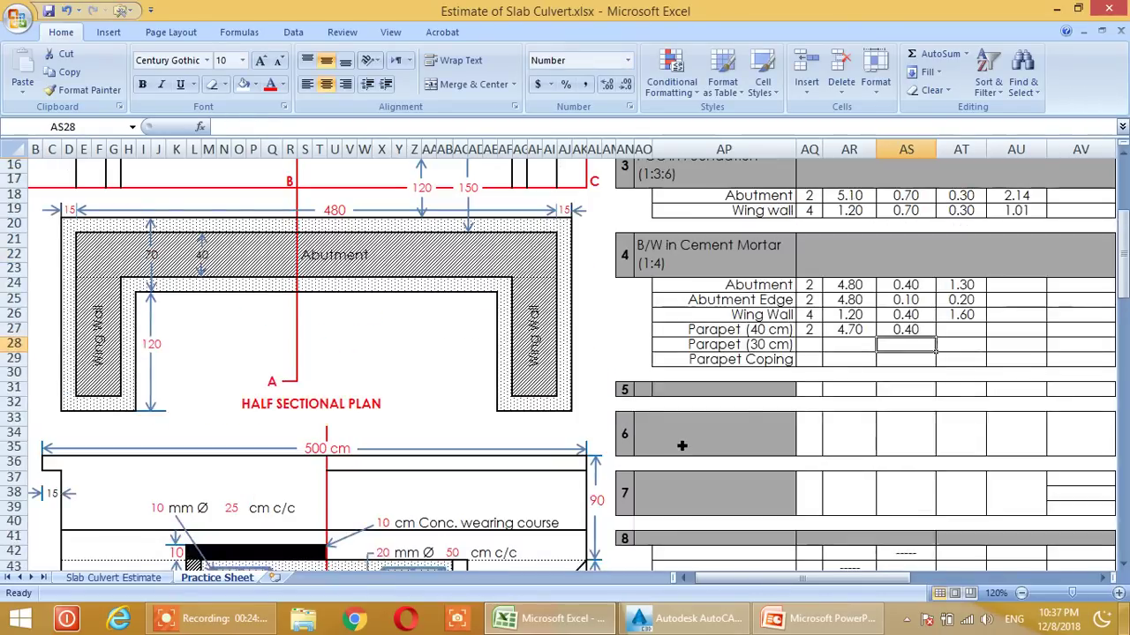
{"action": "scroll", "coordinate": [770, 355], "scroll_direction": "down", "scroll_amount": 1}
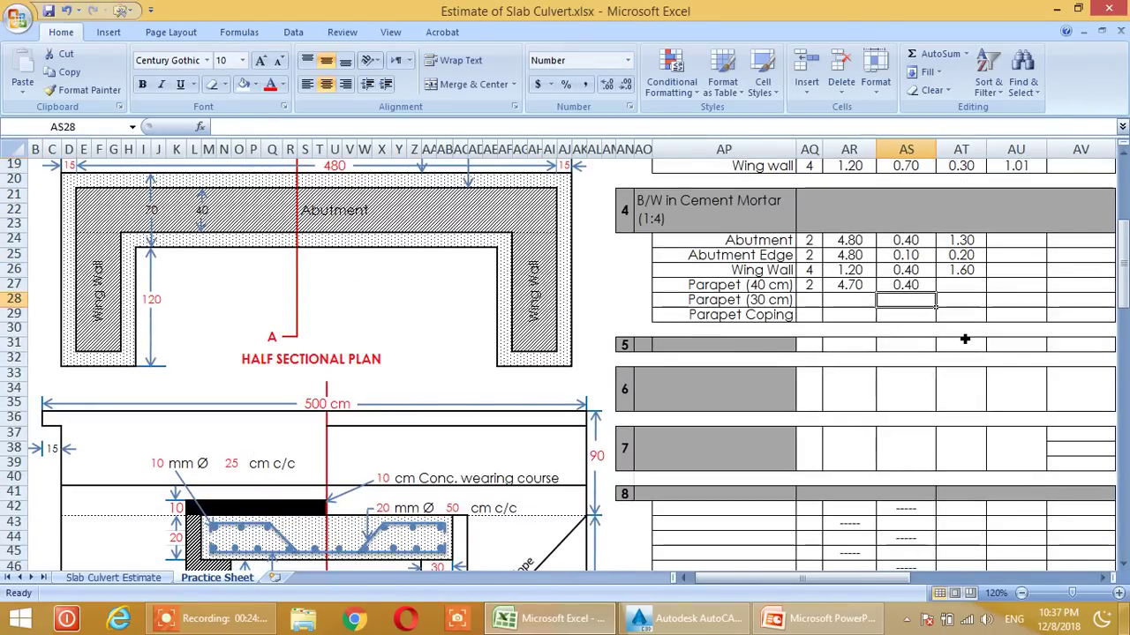
{"action": "left_click", "coordinate": [968, 285]}
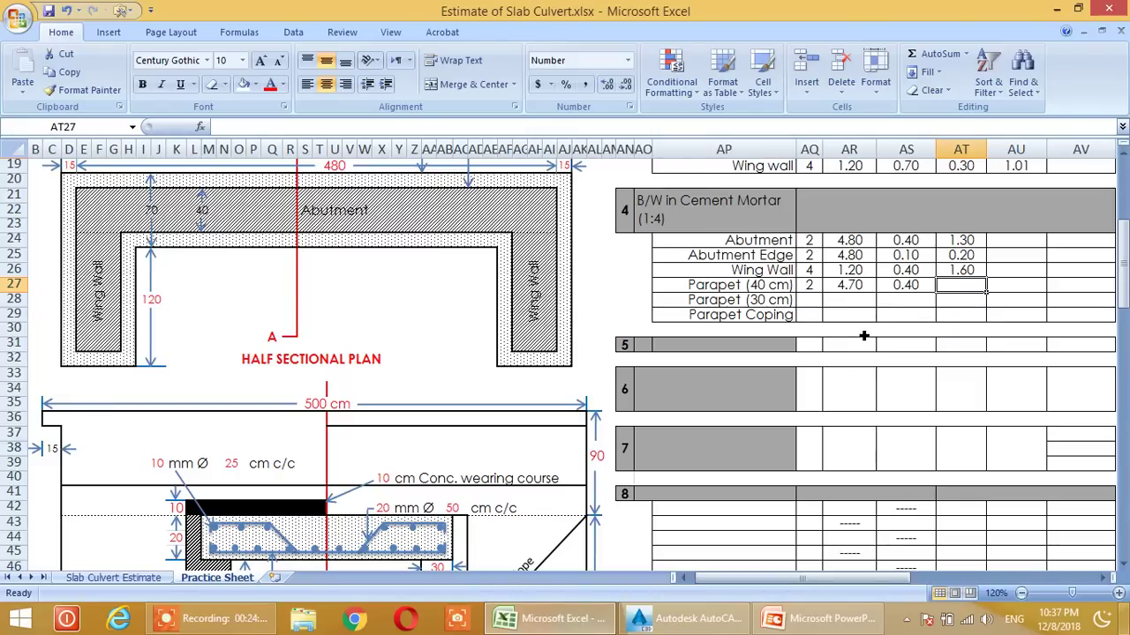
{"action": "scroll", "coordinate": [912, 313], "scroll_direction": "down", "scroll_amount": 4}
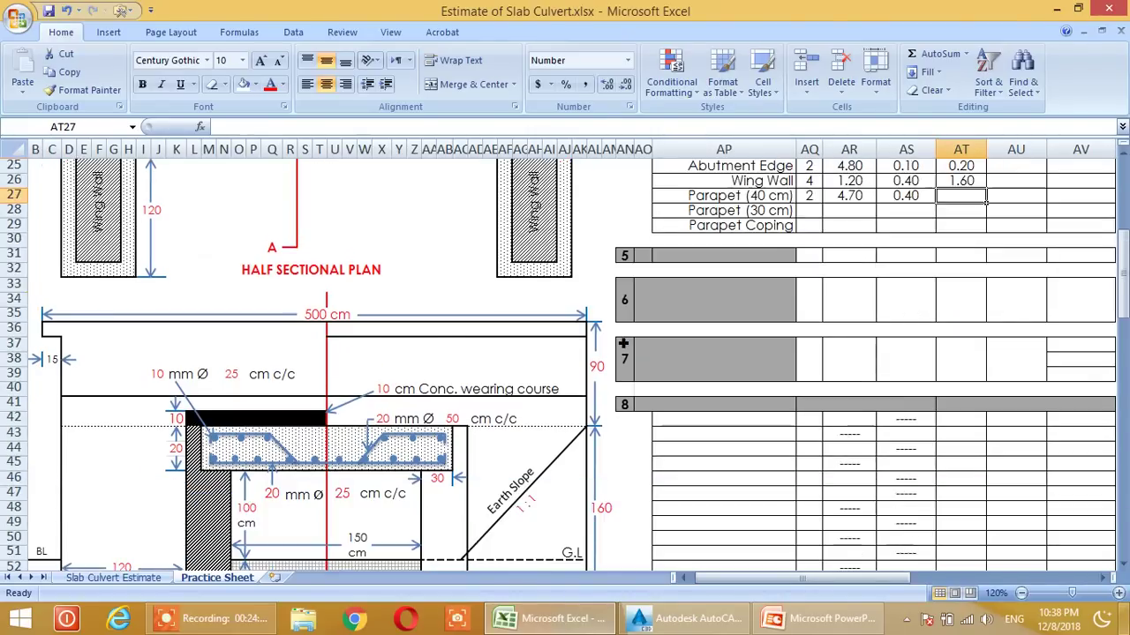
{"action": "scroll", "coordinate": [623, 344], "scroll_direction": "down", "scroll_amount": 6}
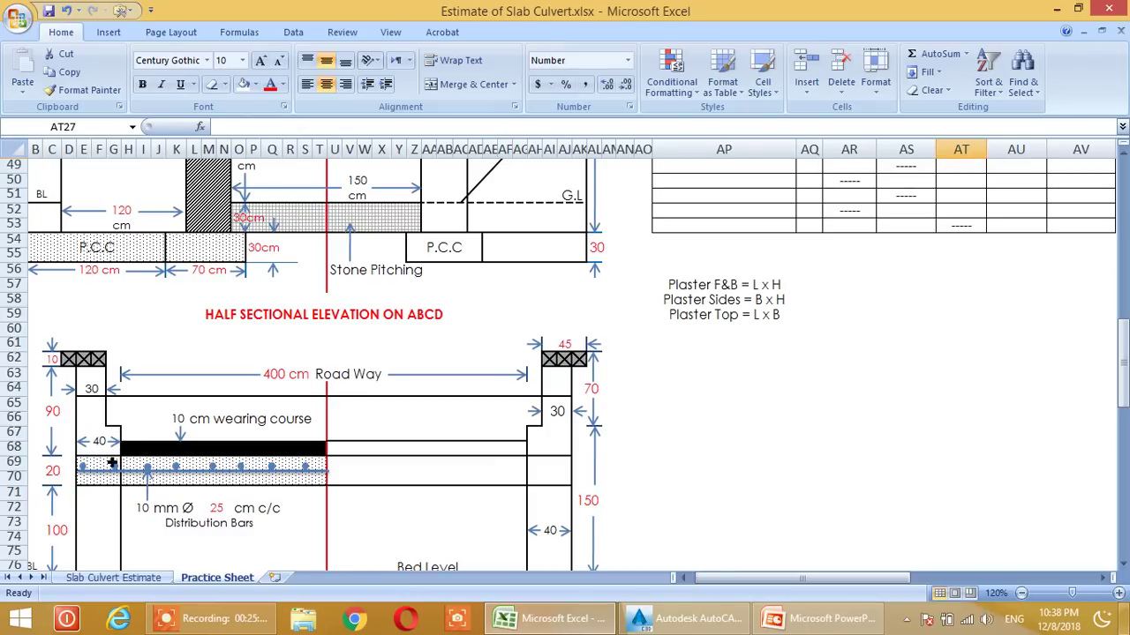
{"action": "scroll", "coordinate": [343, 443], "scroll_direction": "up", "scroll_amount": 9}
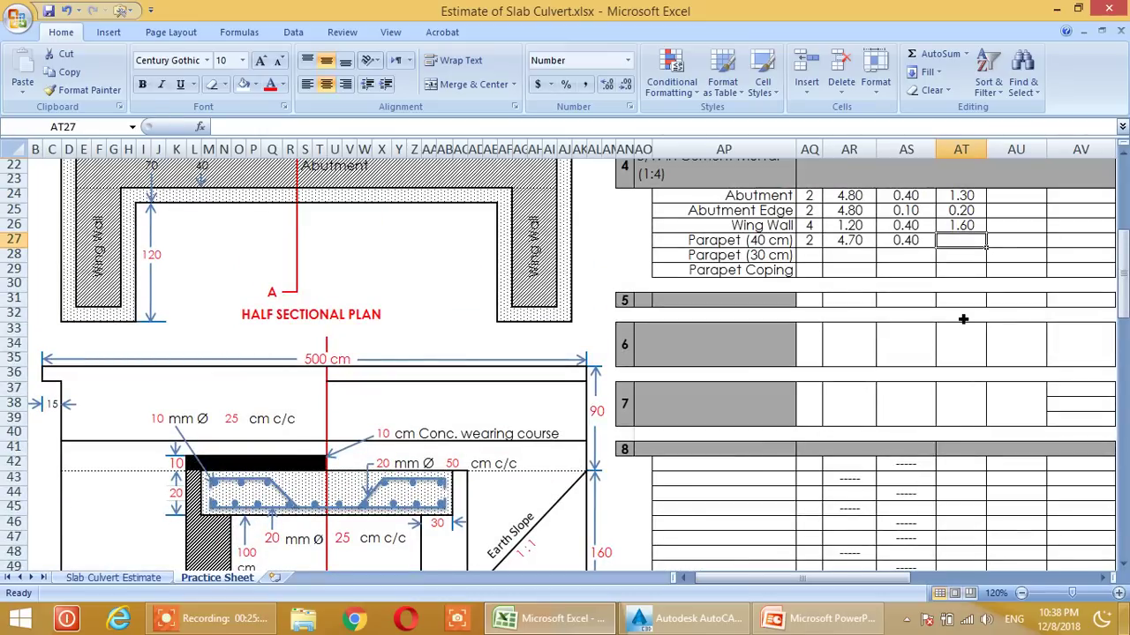
{"action": "type", "text": "=("}
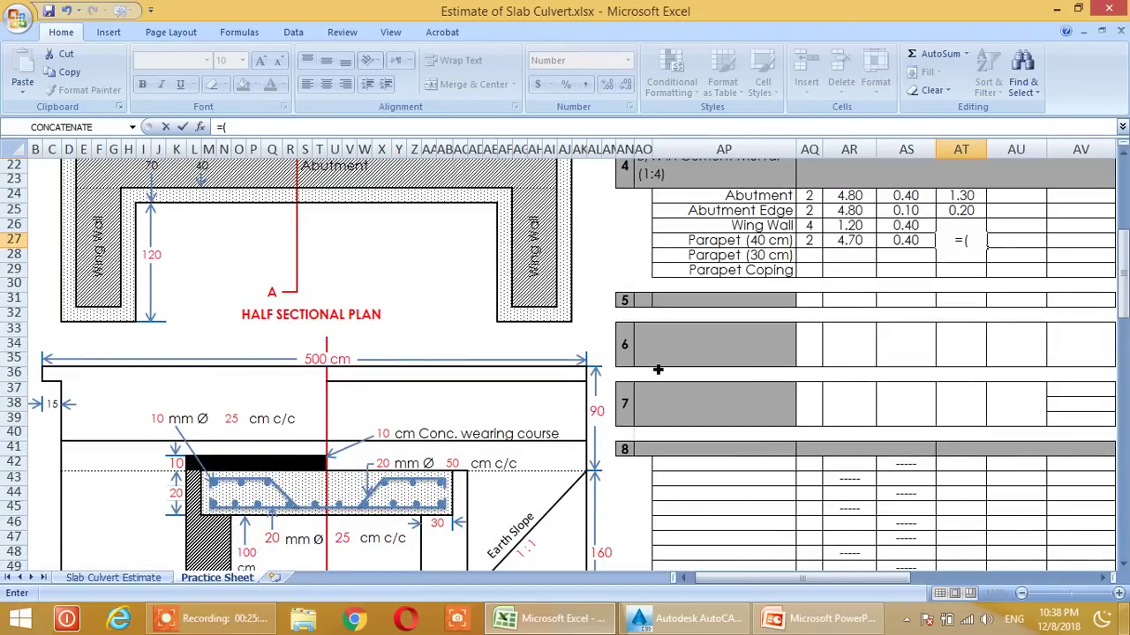
{"action": "scroll", "coordinate": [563, 350], "scroll_direction": "down", "scroll_amount": 1}
{"action": "scroll", "coordinate": [563, 349], "scroll_direction": "down", "scroll_amount": 4}
{"action": "scroll", "coordinate": [556, 355], "scroll_direction": "down", "scroll_amount": 3}
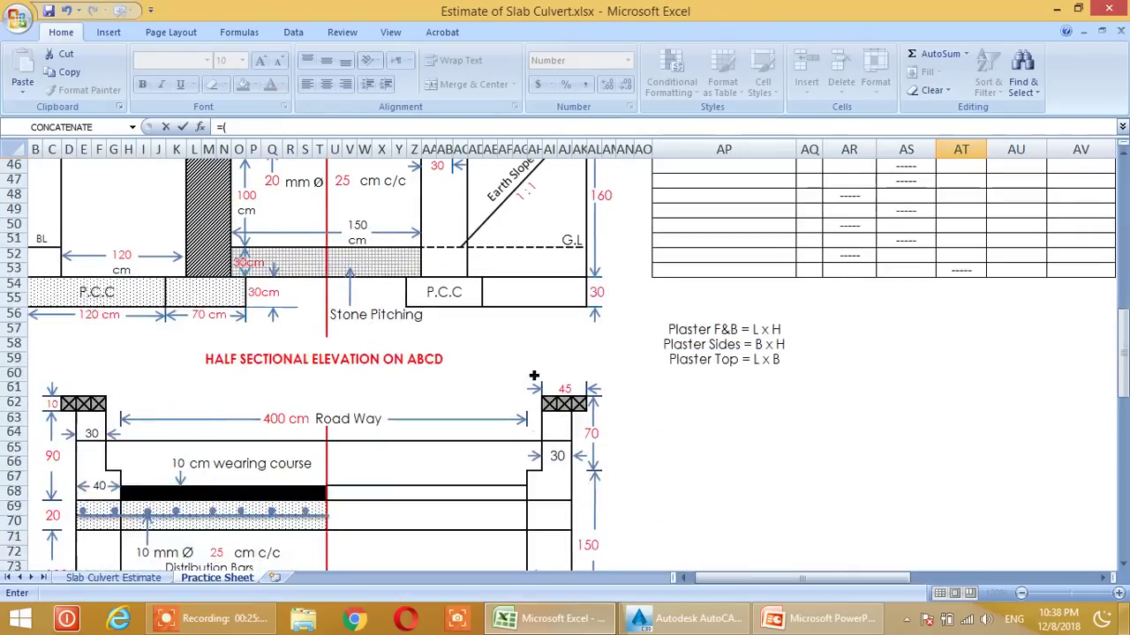
{"action": "left_click", "coordinate": [56, 465]}
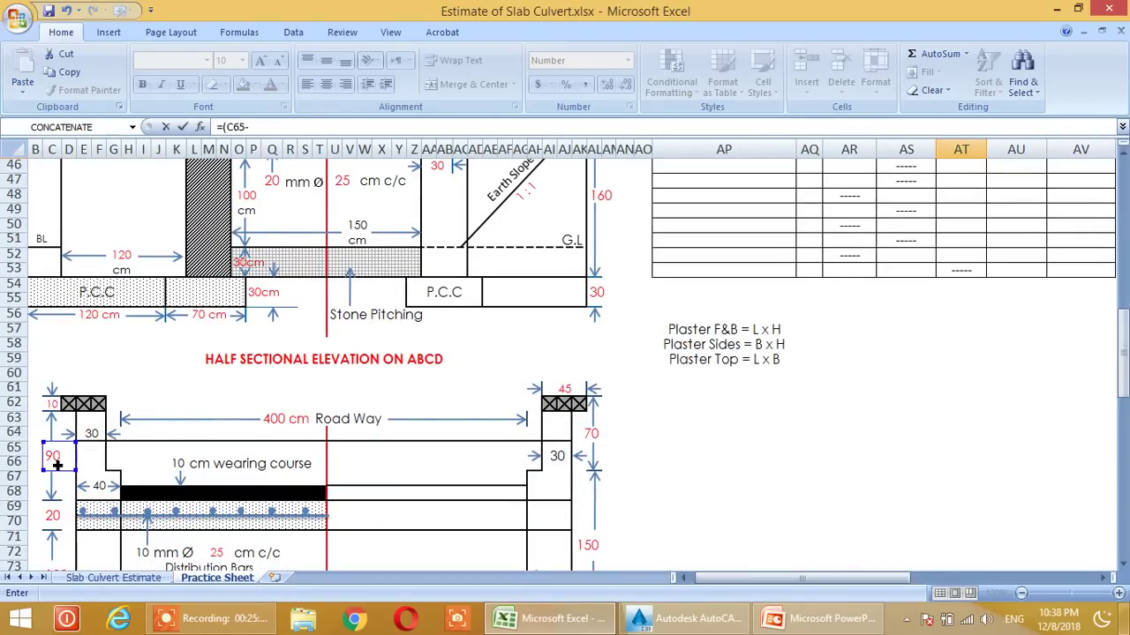
{"action": "type", "text": "-("}
{"action": "left_click", "coordinate": [599, 439]}
{"action": "type", "text": "-"}
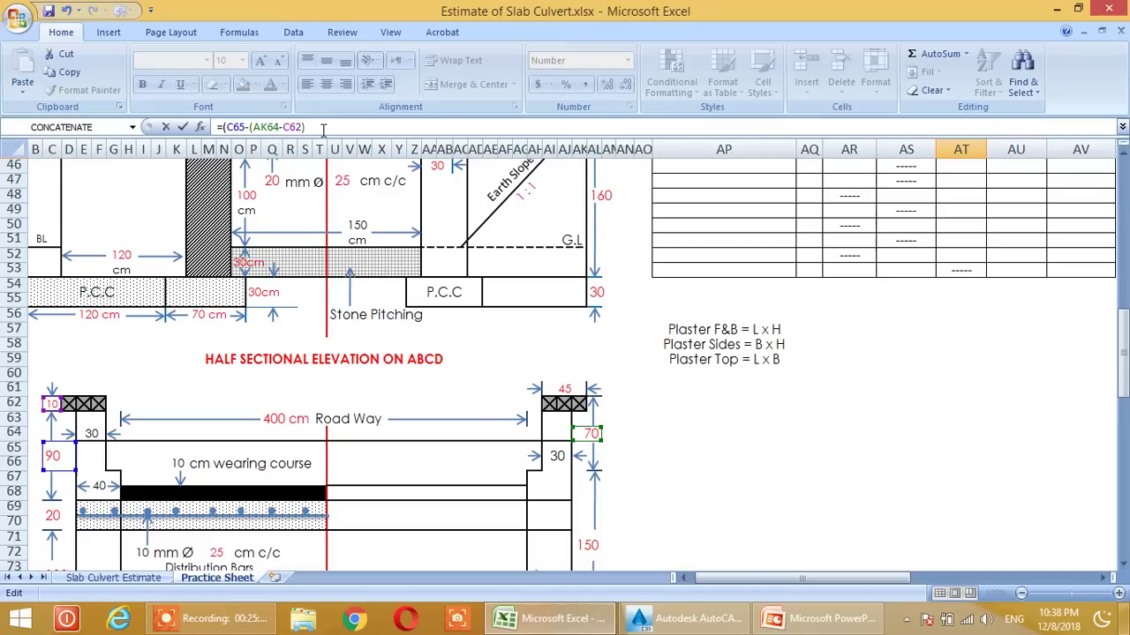
{"action": "type", "text": ")"}
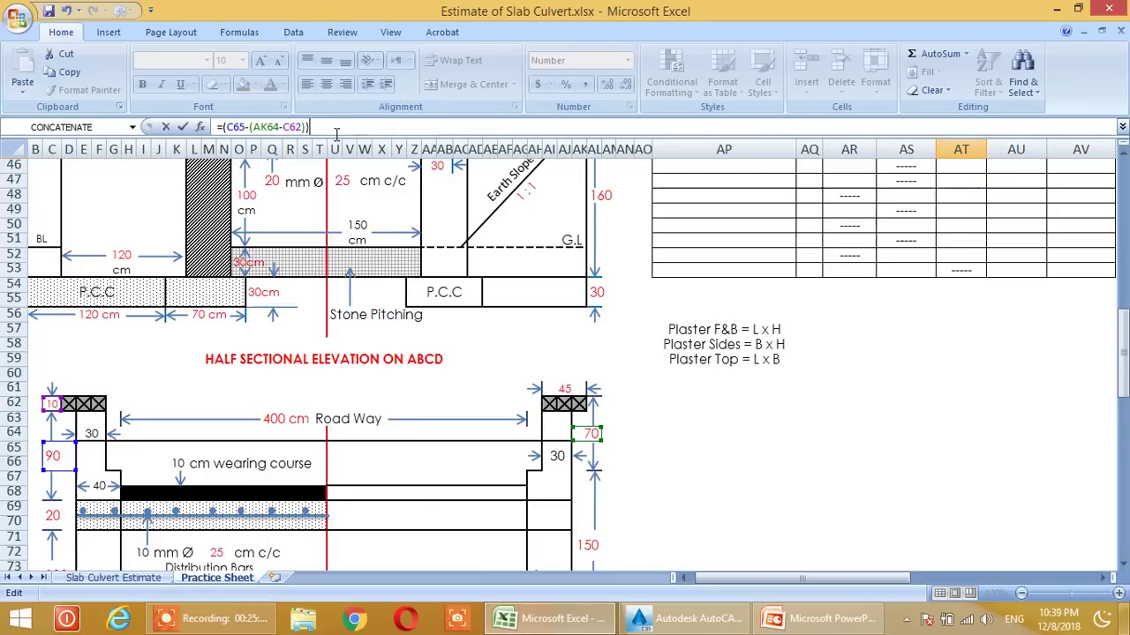
{"action": "type", "text": "/100"}
{"action": "key", "text": "Return"}
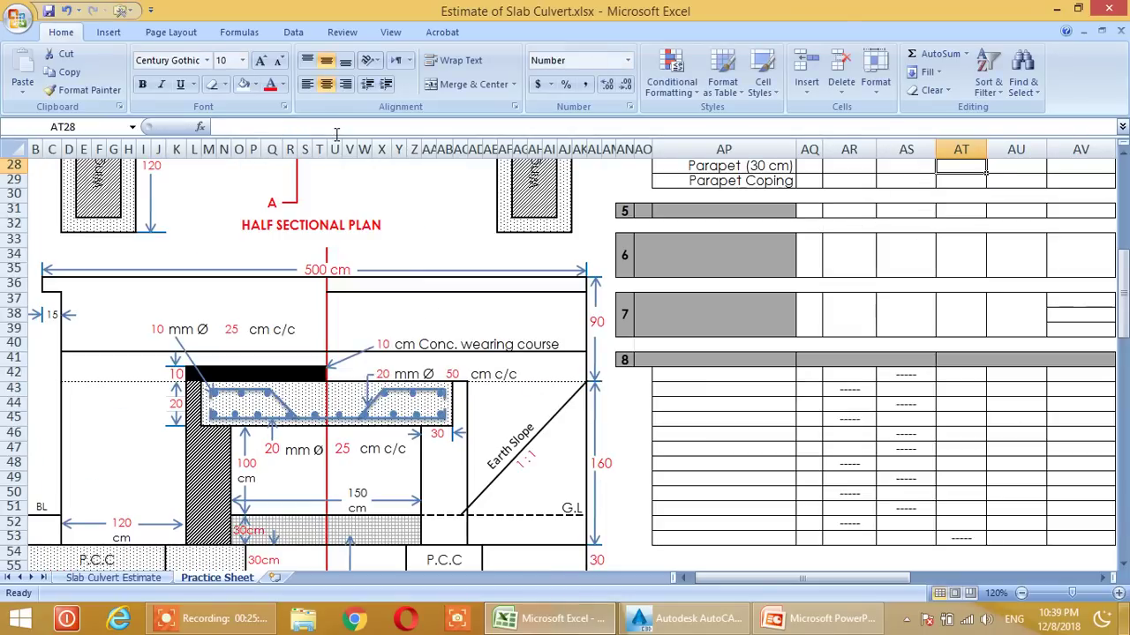
{"action": "scroll", "coordinate": [794, 282], "scroll_direction": "up", "scroll_amount": 2}
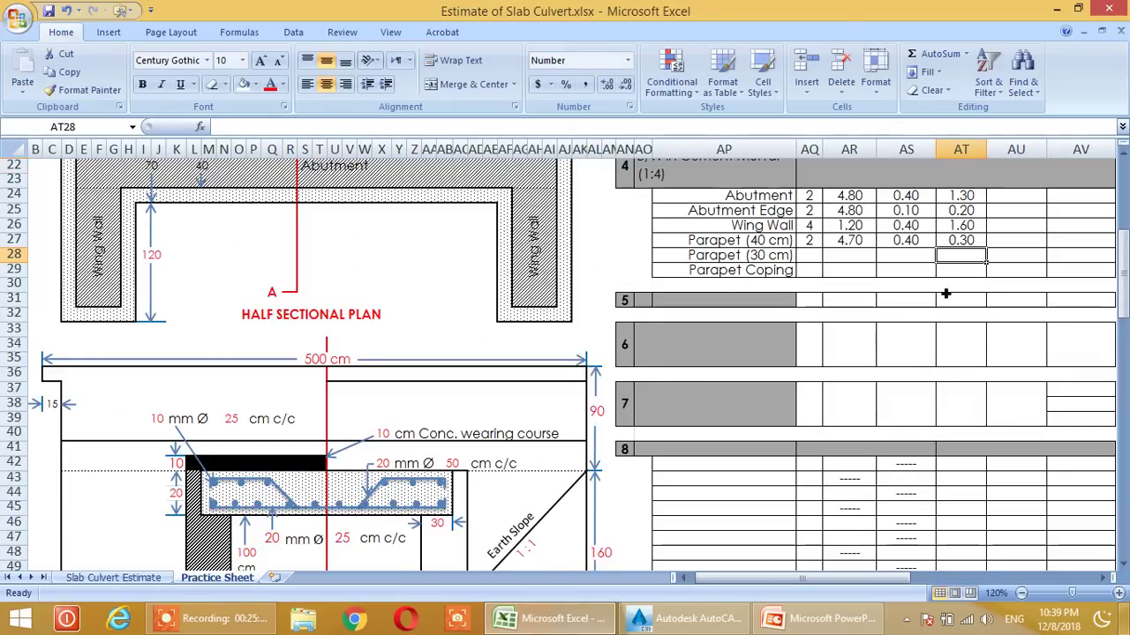
{"action": "left_click", "coordinate": [970, 241]}
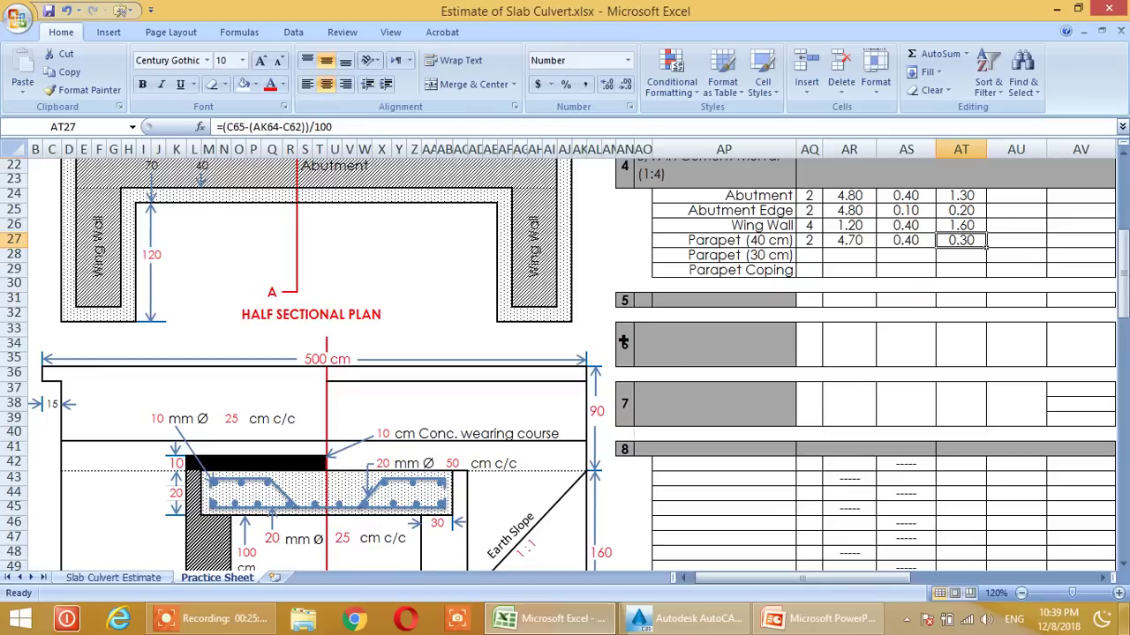
- Enter 2 as the Parapet (30 cm) count and set its length equal to the Parapet (40 cm) length
{"action": "left_click", "coordinate": [816, 257]}
{"action": "type", "text": "2"}
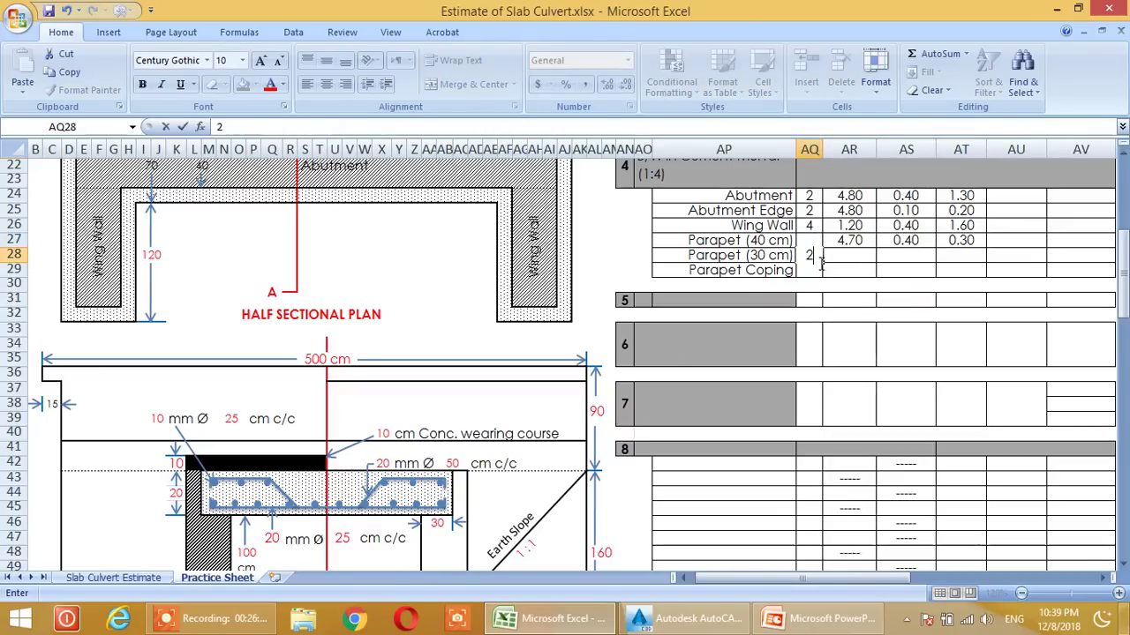
{"action": "left_click", "coordinate": [855, 258]}
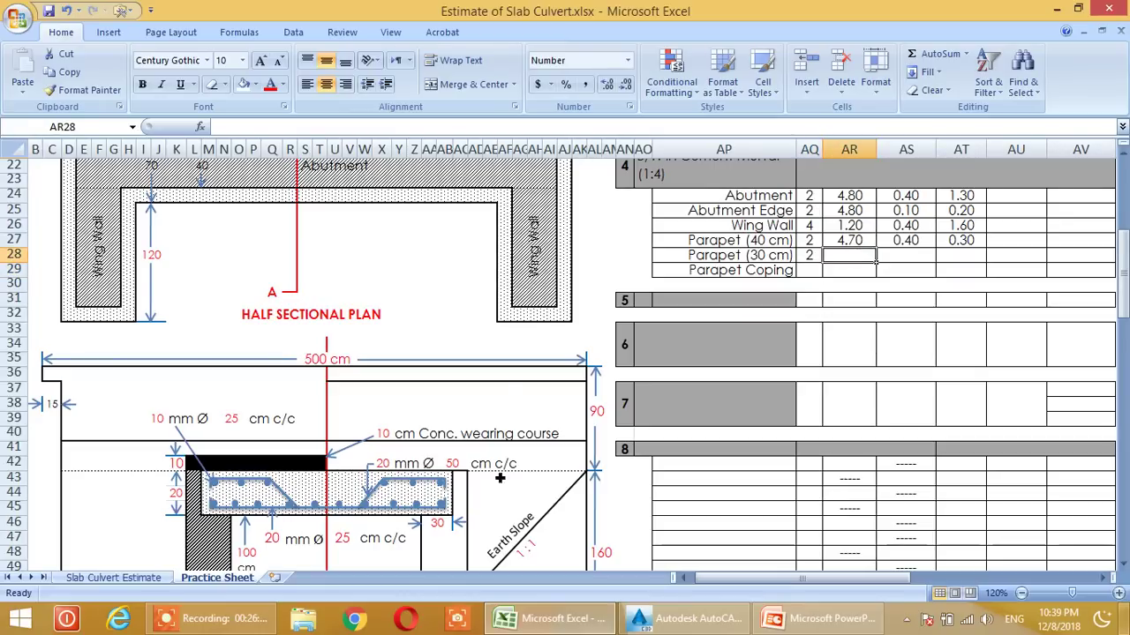
{"action": "type", "text": "="}
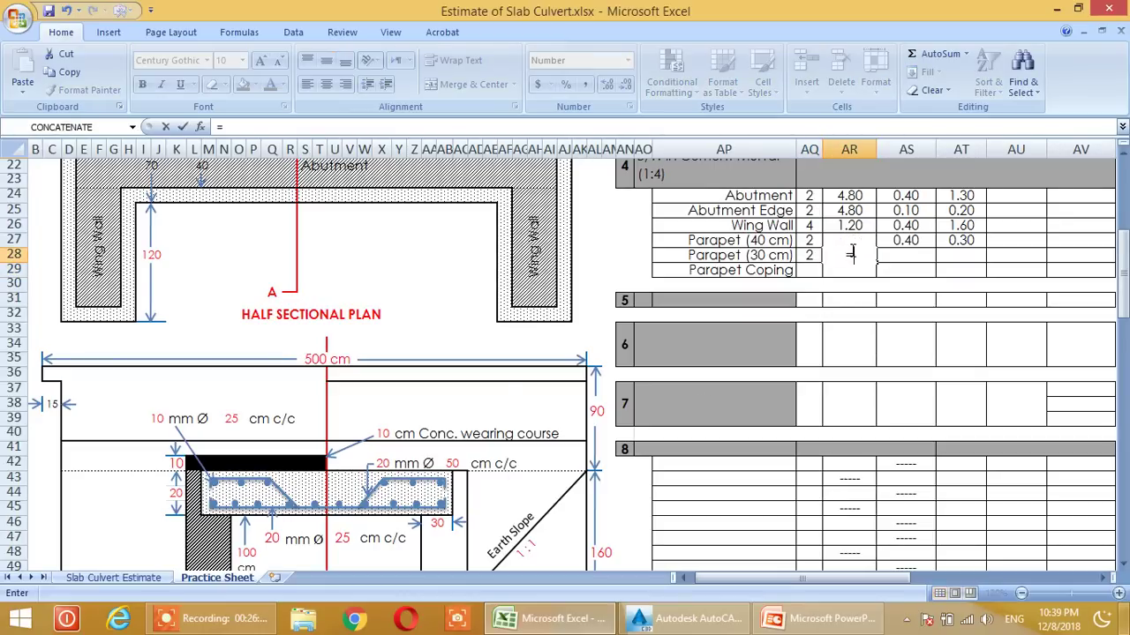
{"action": "key", "text": "Escape"}
{"action": "left_click", "coordinate": [333, 127]}
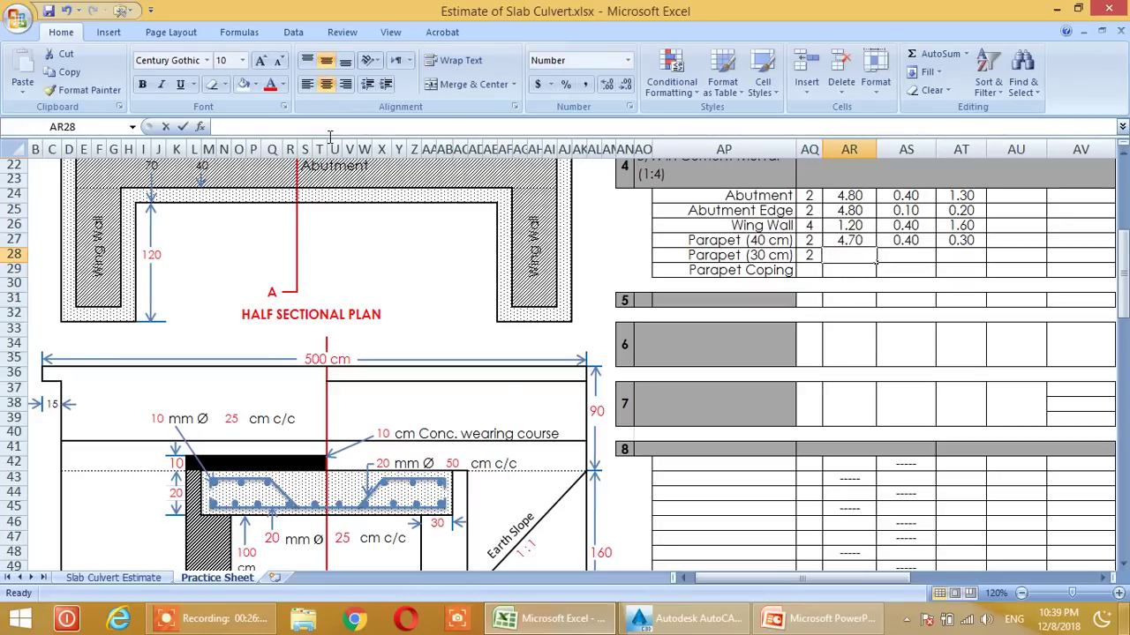
{"action": "type", "text": "="}
{"action": "left_click", "coordinate": [849, 240]}
{"action": "key", "text": "Return"}
- Enter the Parapet (30 cm) breadth as Section CBEF's 30 cm wall thickness divided by 100, =E64/100, and select that row's height cell
{"action": "left_click", "coordinate": [905, 258]}
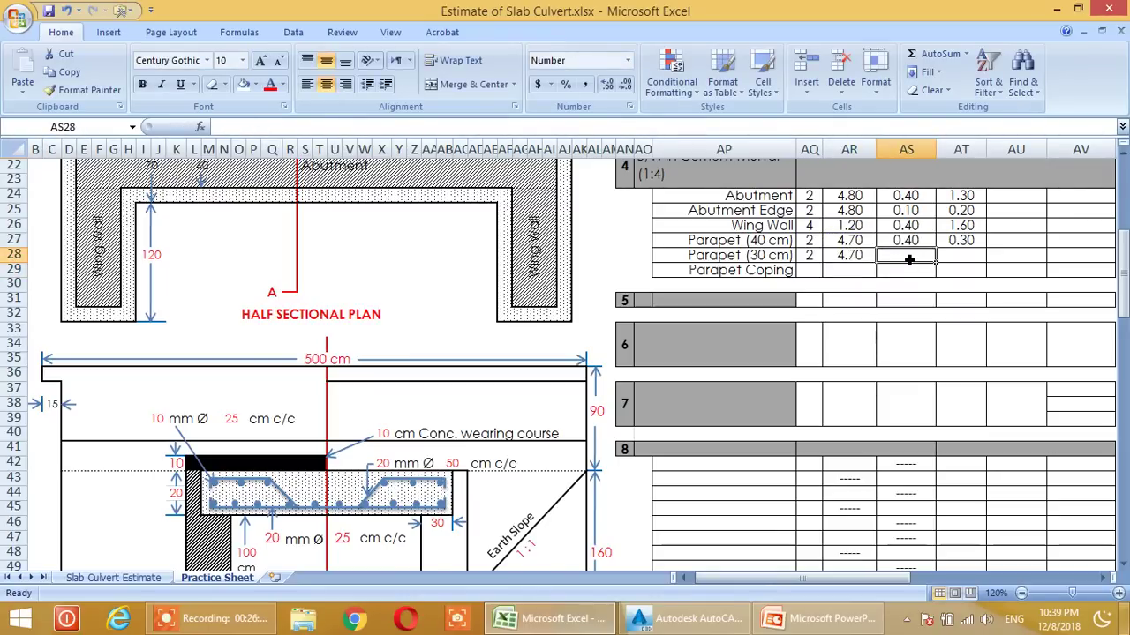
{"action": "scroll", "coordinate": [900, 260], "scroll_direction": "down", "scroll_amount": 3}
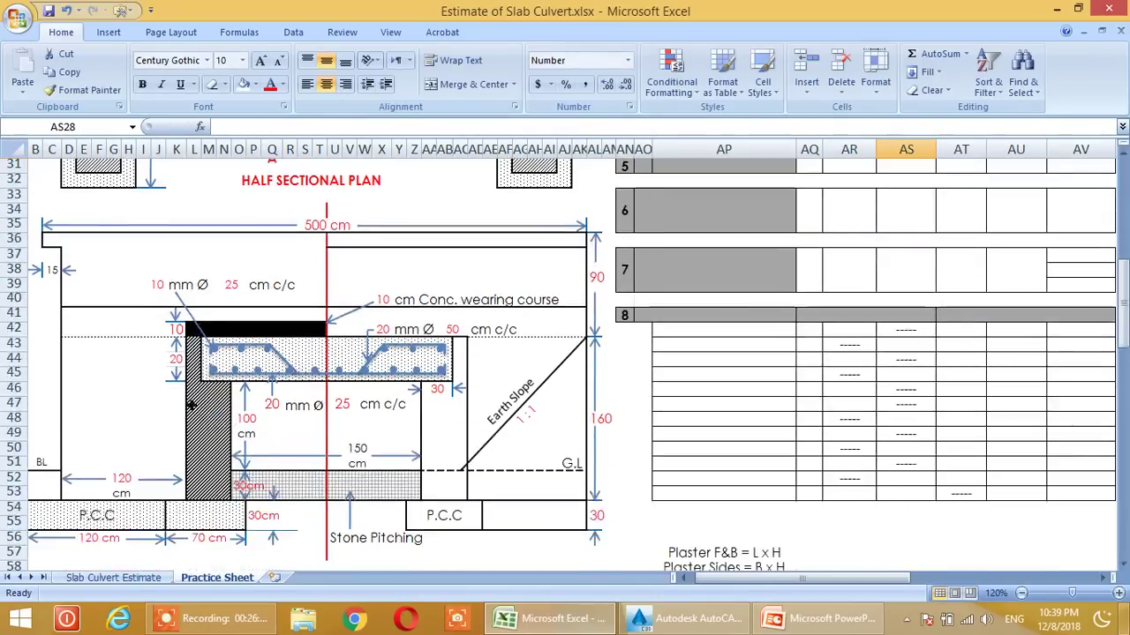
{"action": "scroll", "coordinate": [891, 262], "scroll_direction": "up", "scroll_amount": 2}
{"action": "type", "text": "="}
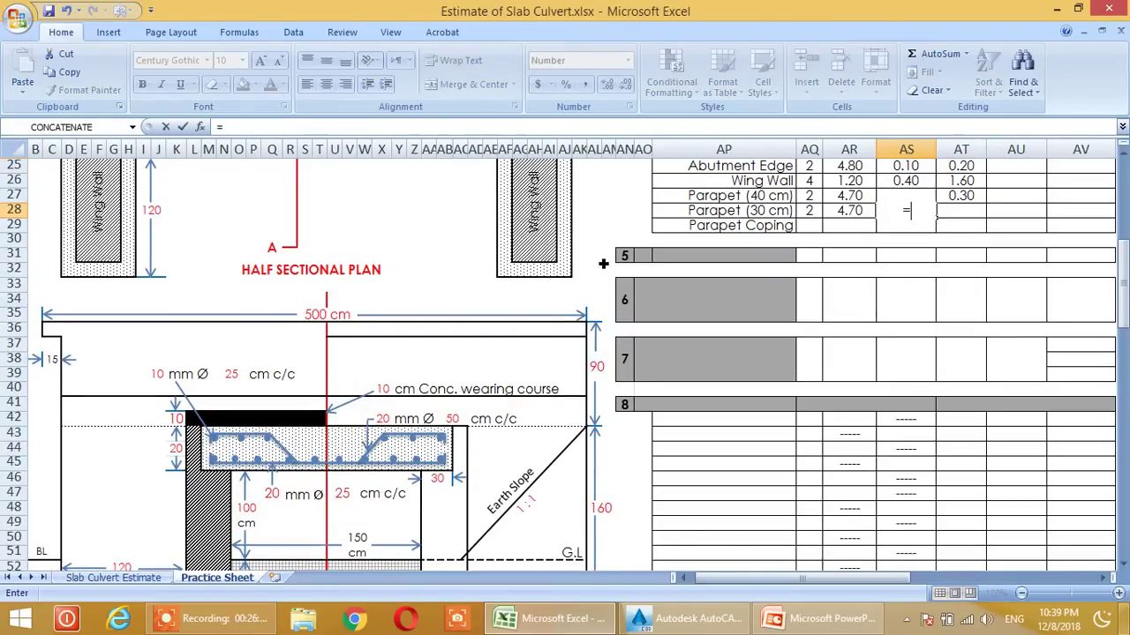
{"action": "scroll", "coordinate": [112, 344], "scroll_direction": "down", "scroll_amount": 10}
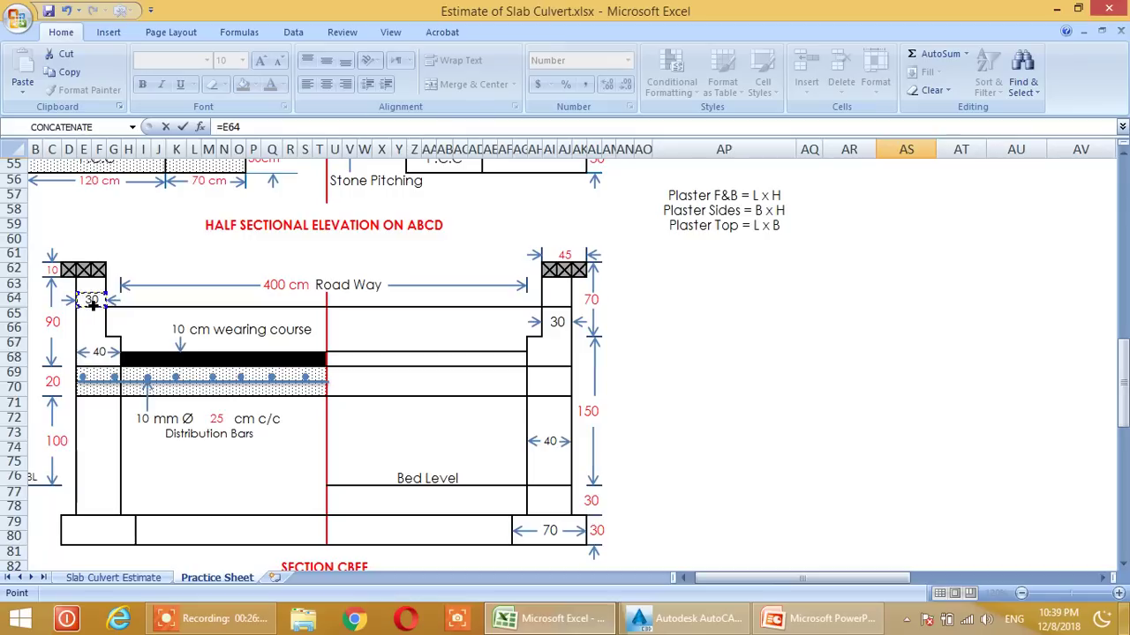
{"action": "type", "text": "/100"}
{"action": "key", "text": "Return"}
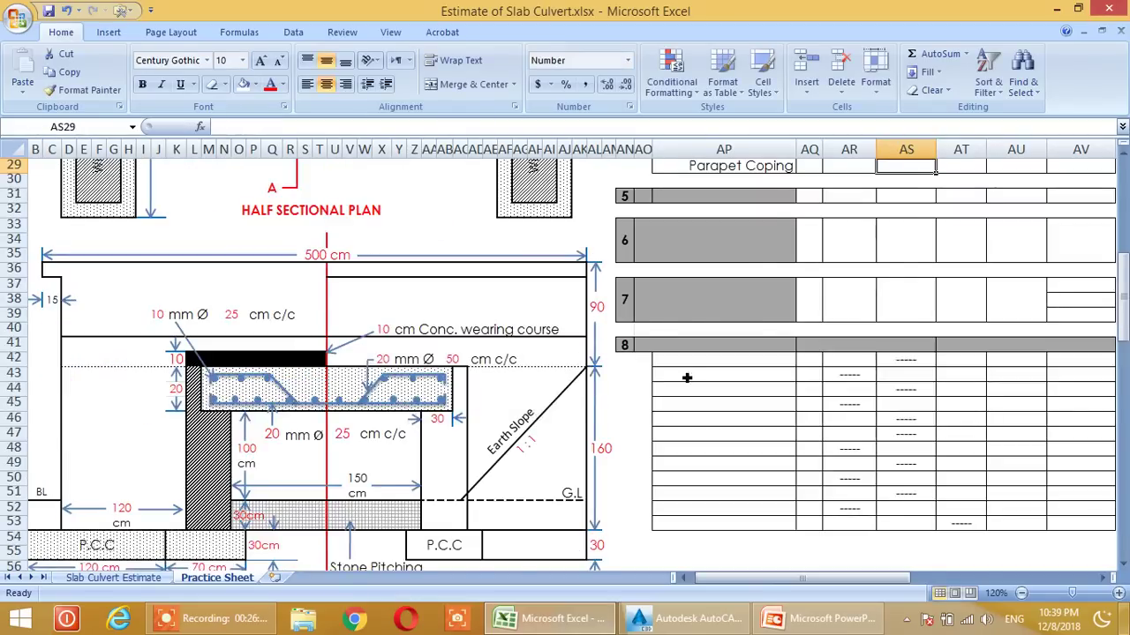
{"action": "scroll", "coordinate": [785, 374], "scroll_direction": "up", "scroll_amount": 4}
{"action": "left_click", "coordinate": [952, 329]}
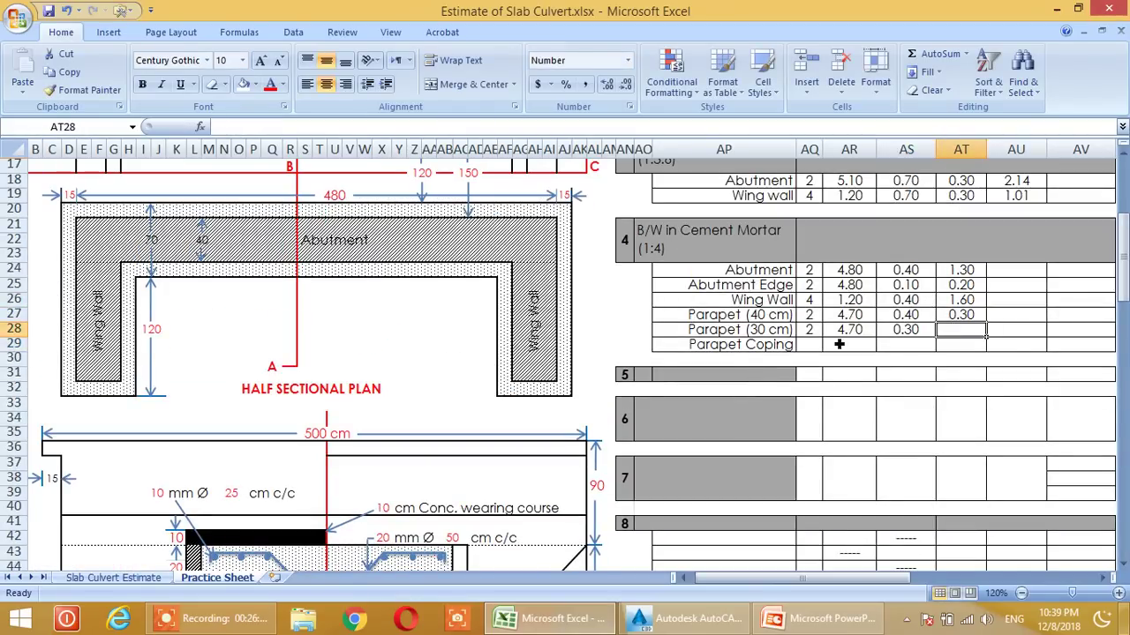
{"action": "scroll", "coordinate": [568, 400], "scroll_direction": "down", "scroll_amount": 4}
{"action": "scroll", "coordinate": [567, 400], "scroll_direction": "down", "scroll_amount": 6}
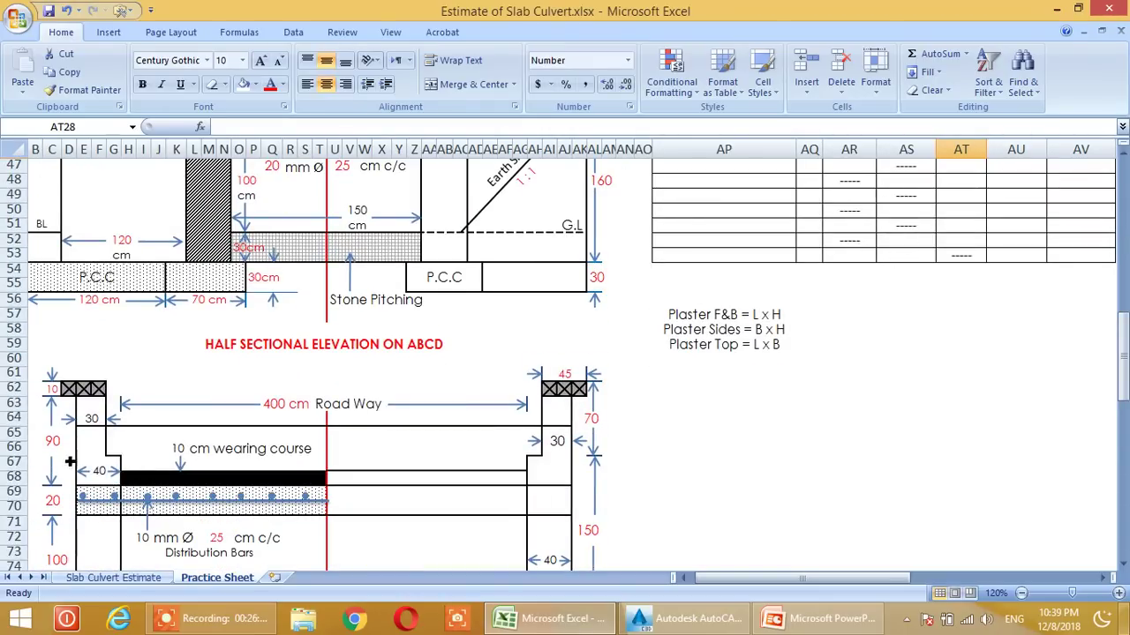
{"action": "scroll", "coordinate": [868, 431], "scroll_direction": "up", "scroll_amount": 9}
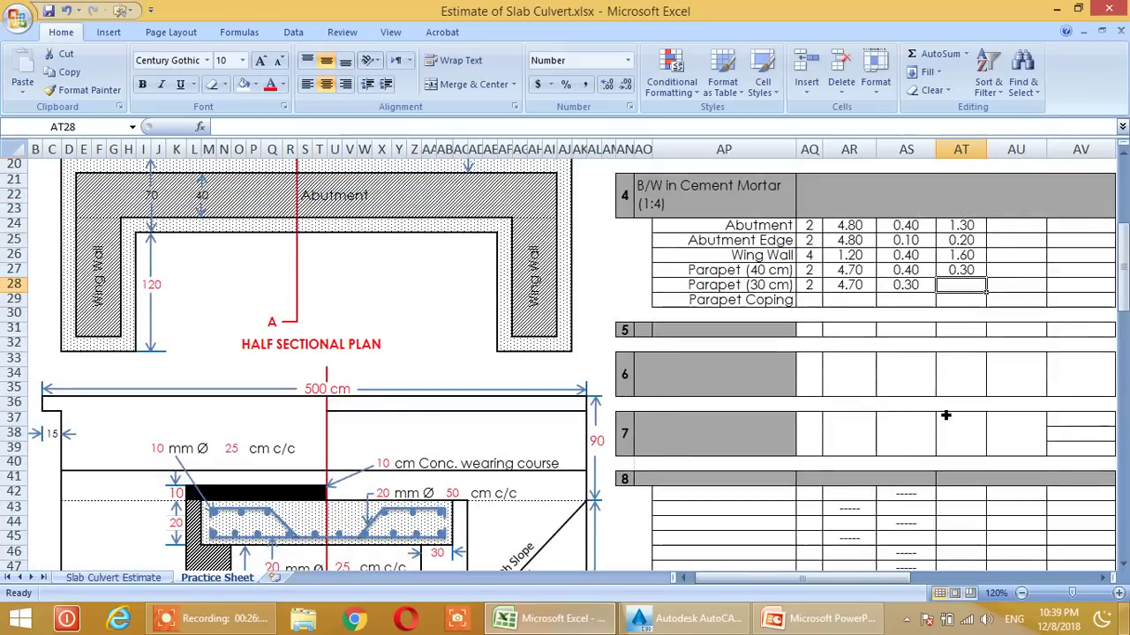
{"action": "type", "text": "="}
{"action": "scroll", "coordinate": [708, 368], "scroll_direction": "down", "scroll_amount": 9}
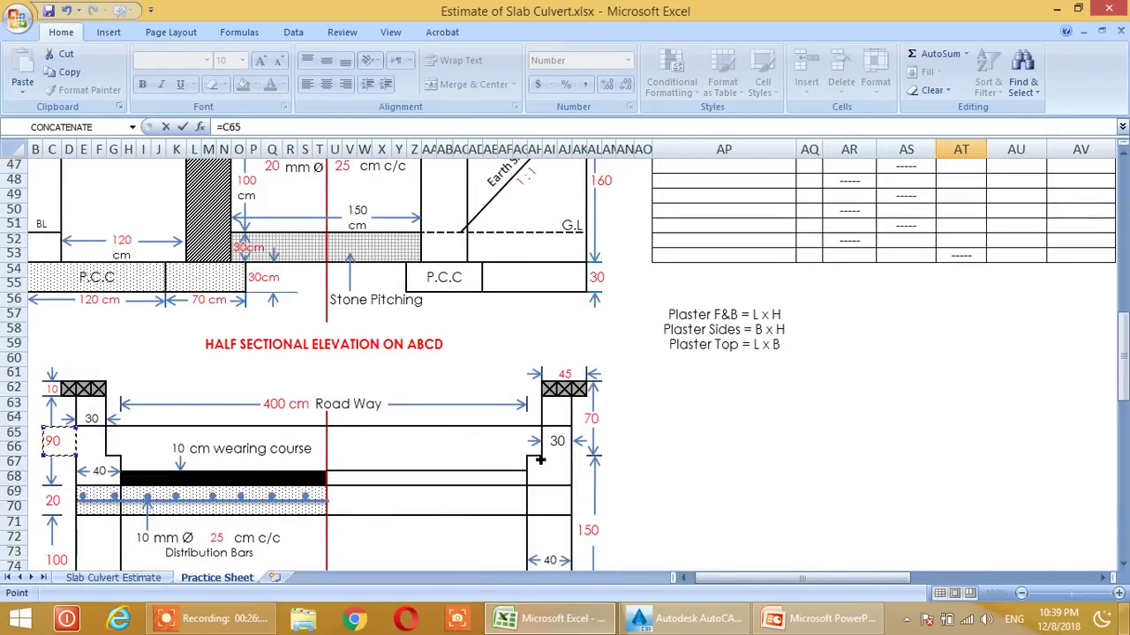
{"action": "scroll", "coordinate": [983, 356], "scroll_direction": "up", "scroll_amount": 8}
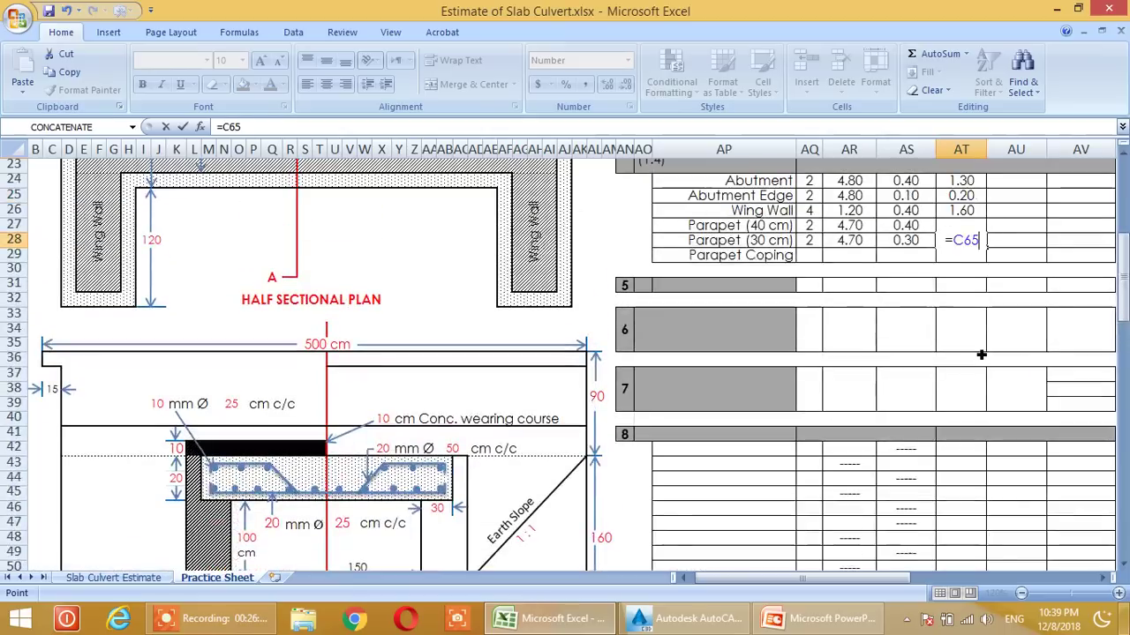
{"action": "key", "text": "ctrl+Return"}
{"action": "scroll", "coordinate": [794, 353], "scroll_direction": "down", "scroll_amount": 6}
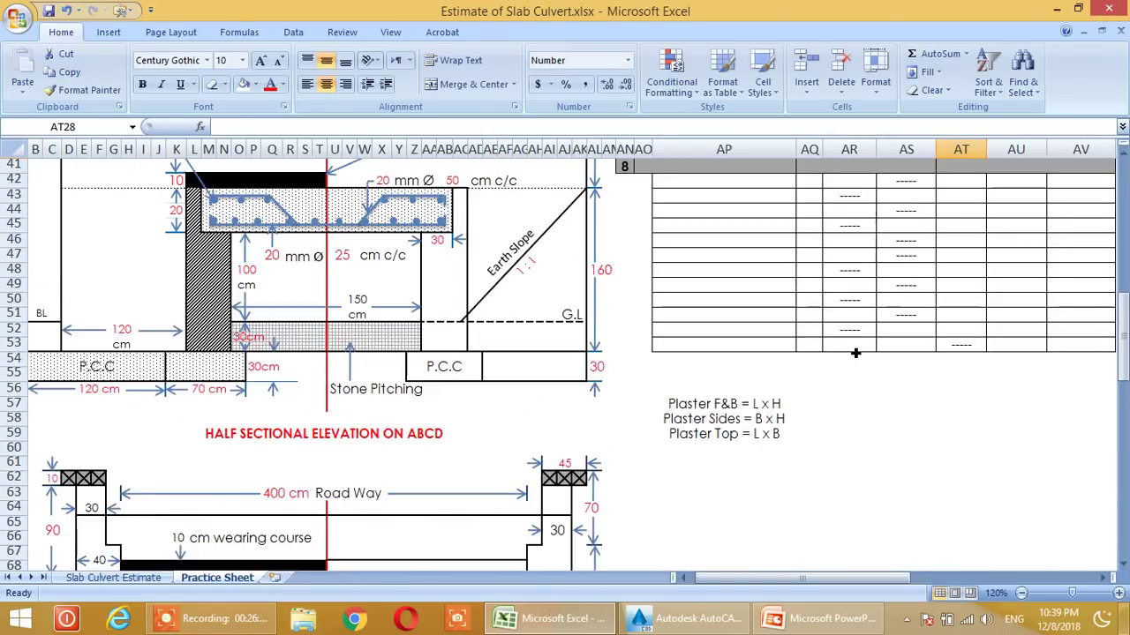
{"action": "scroll", "coordinate": [112, 383], "scroll_direction": "up", "scroll_amount": 2}
{"action": "scroll", "coordinate": [112, 383], "scroll_direction": "up", "scroll_amount": 7}
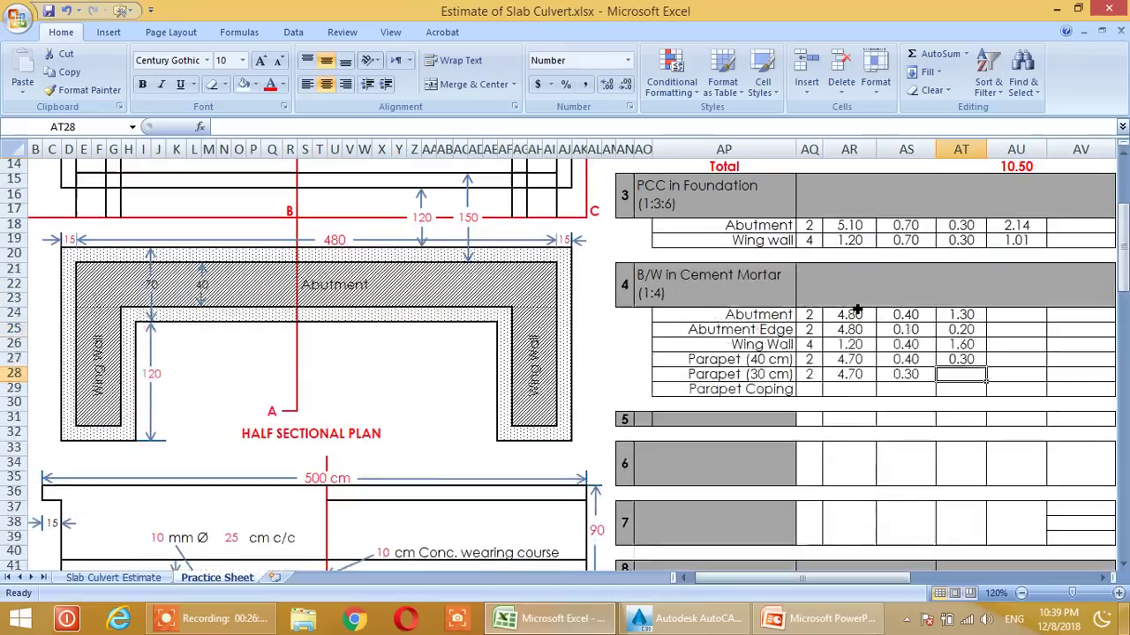
{"action": "key", "text": "Delete"}
- Enter the Parapet (30 cm) height as Section CBEF's 90 cm dimension in metres minus the Parapet (40 cm) height, =C65/100-AT27, and check it against the drawing
{"action": "left_click", "coordinate": [222, 127]}
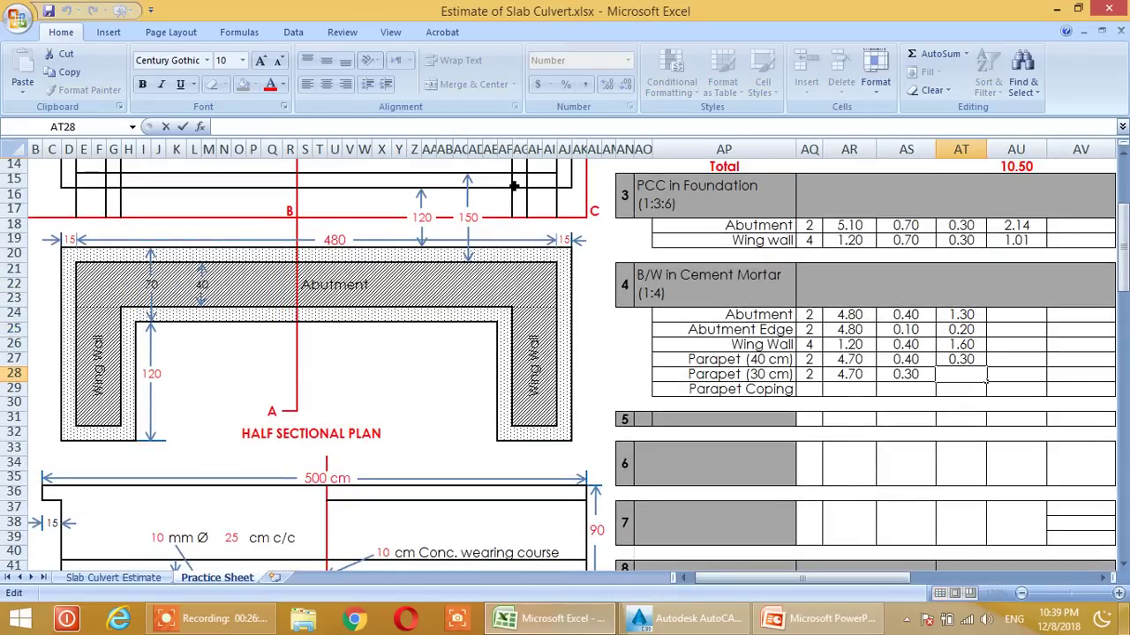
{"action": "type", "text": "="}
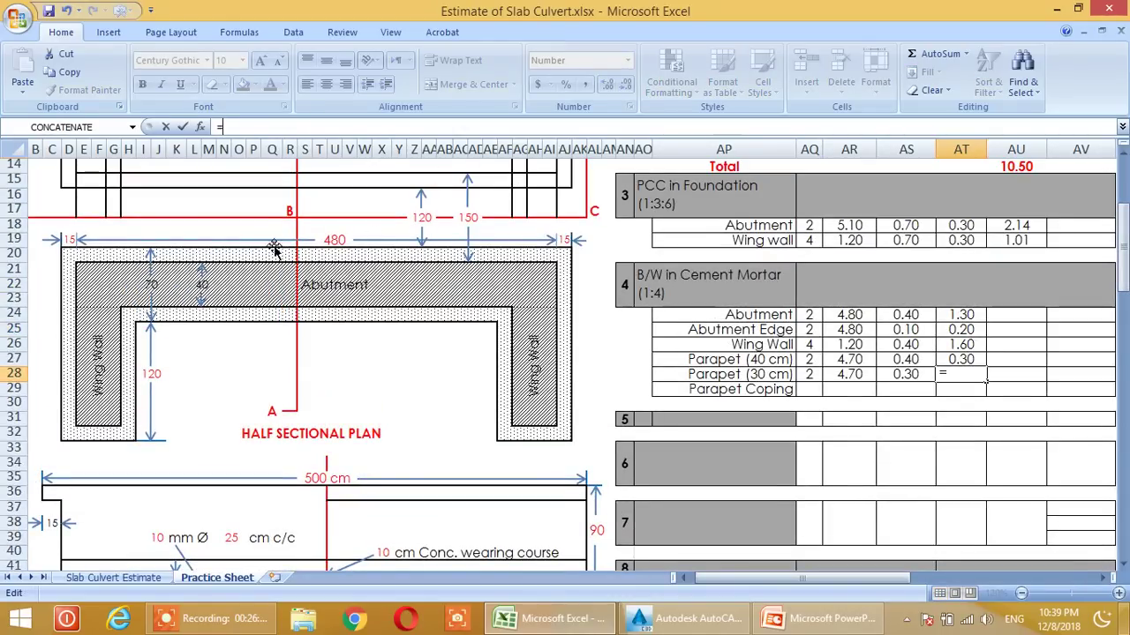
{"action": "left_click_drag", "start_coordinate": [1123, 256], "coordinate": [1125, 328]}
{"action": "left_click", "coordinate": [59, 506]}
{"action": "type", "text": "/100-"}
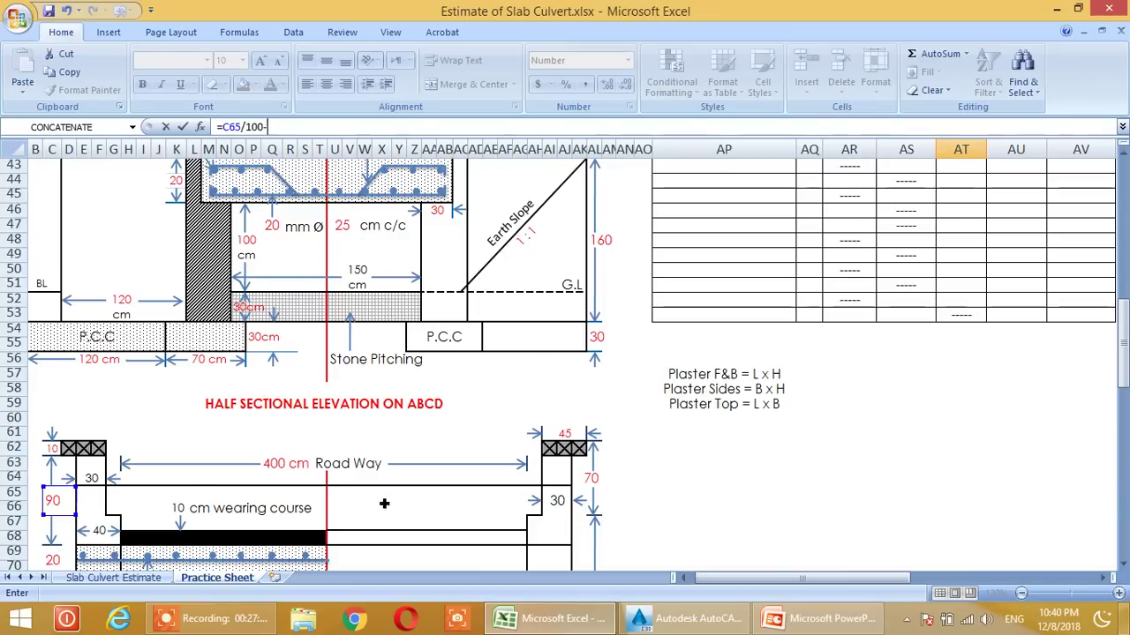
{"action": "left_click_drag", "start_coordinate": [1124, 375], "coordinate": [1124, 352]}
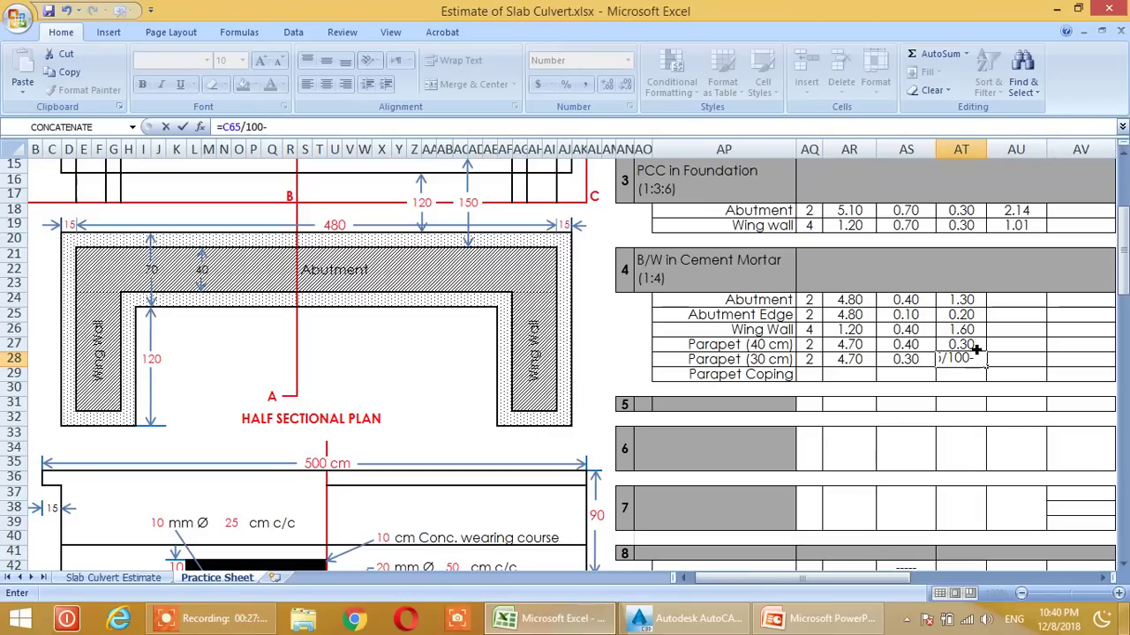
{"action": "left_click", "coordinate": [977, 350]}
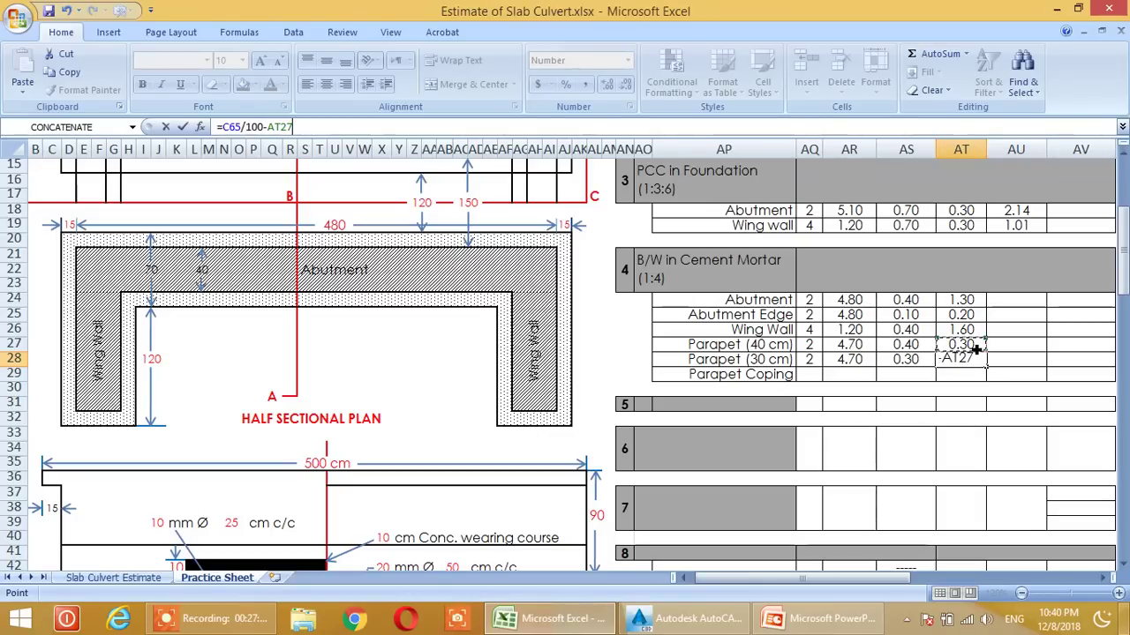
{"action": "key", "text": "Return"}
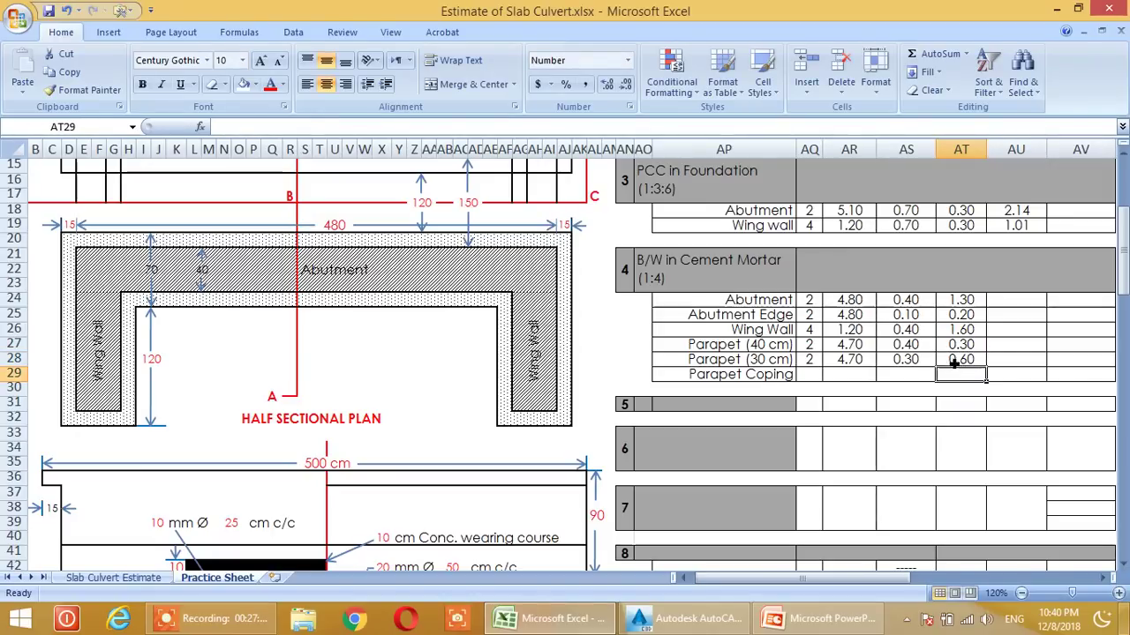
{"action": "left_click", "coordinate": [960, 360]}
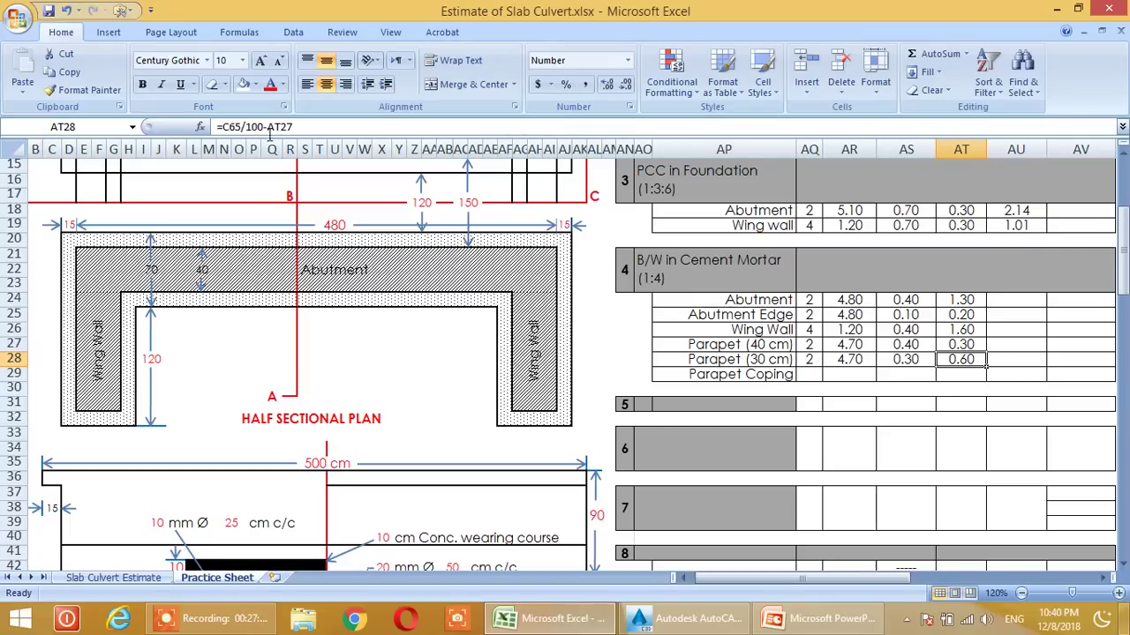
{"action": "scroll", "coordinate": [155, 374], "scroll_direction": "down", "scroll_amount": 6}
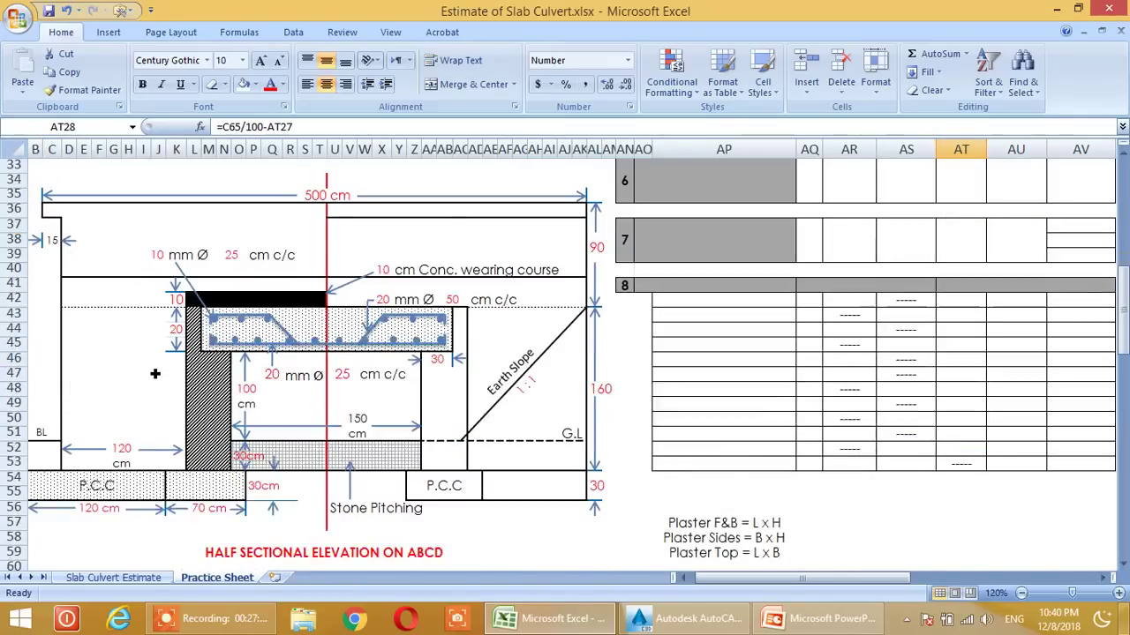
{"action": "scroll", "coordinate": [154, 374], "scroll_direction": "down", "scroll_amount": 4}
{"action": "scroll", "coordinate": [154, 374], "scroll_direction": "up", "scroll_amount": 6}
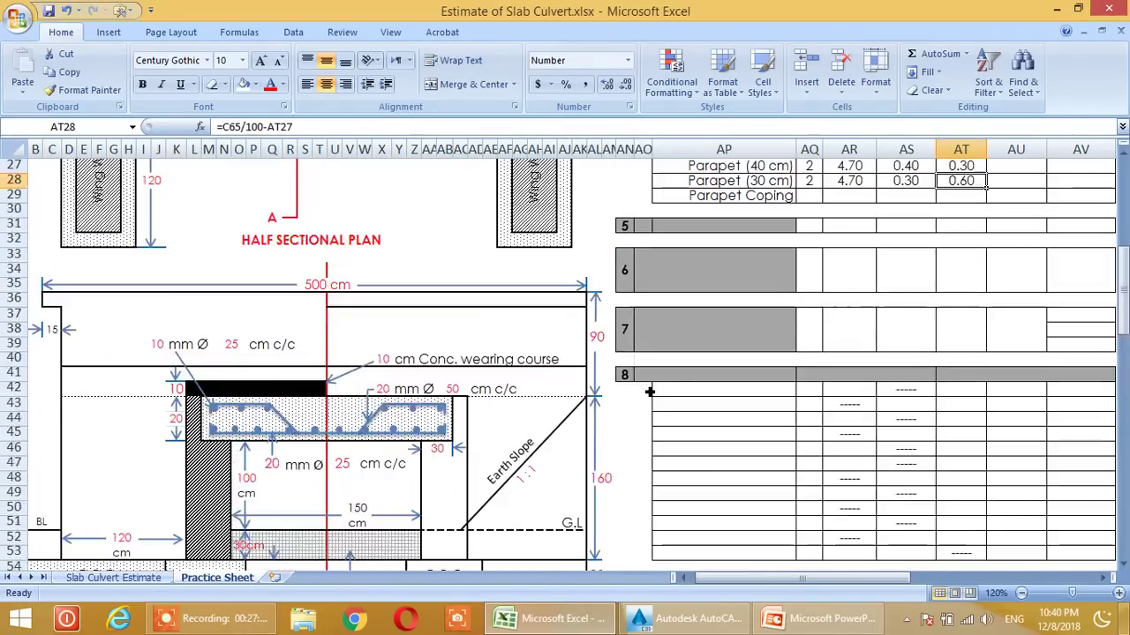
{"action": "scroll", "coordinate": [650, 391], "scroll_direction": "up", "scroll_amount": 2}
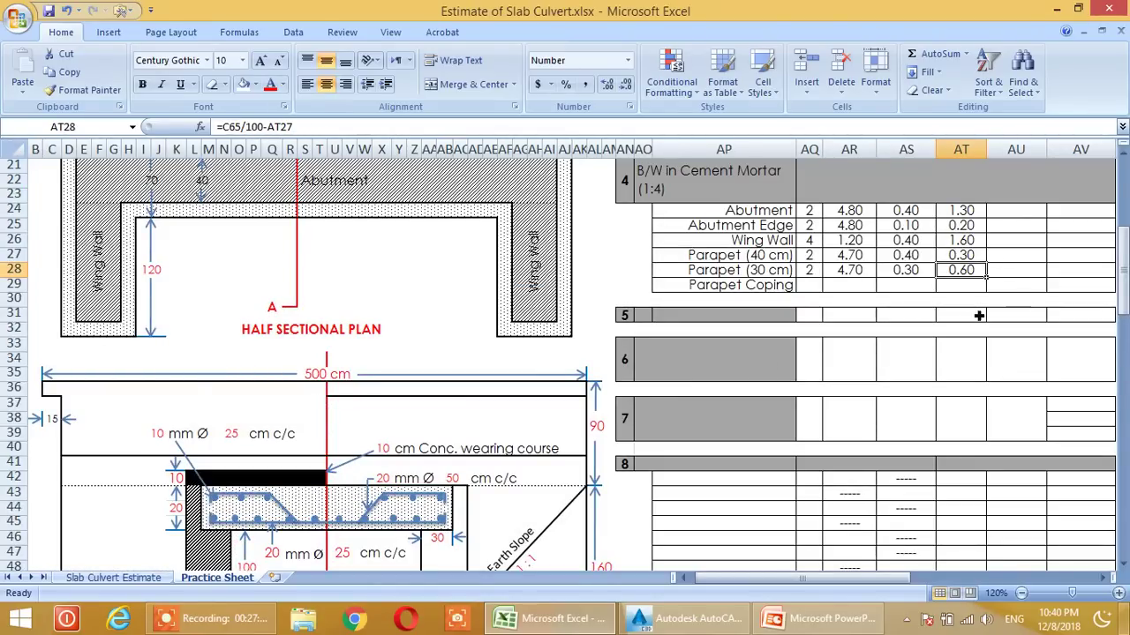
- Enter 2 as the Parapet Coping count and set its length to the elevation's 500 cm overall dimension divided by 100
{"action": "left_click", "coordinate": [819, 289]}
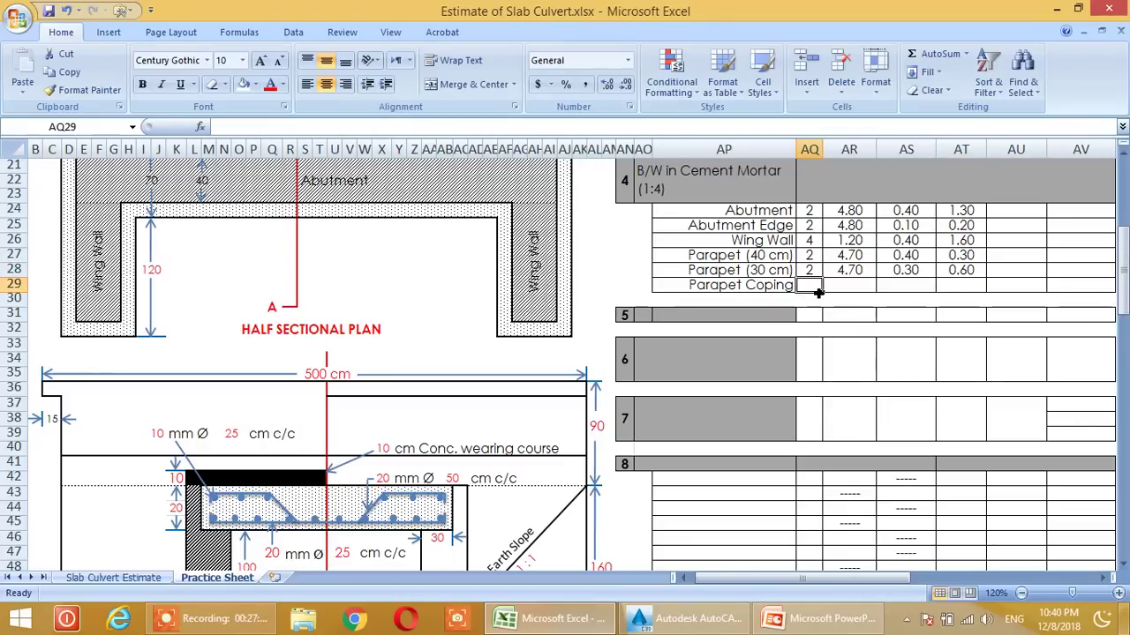
{"action": "type", "text": "2"}
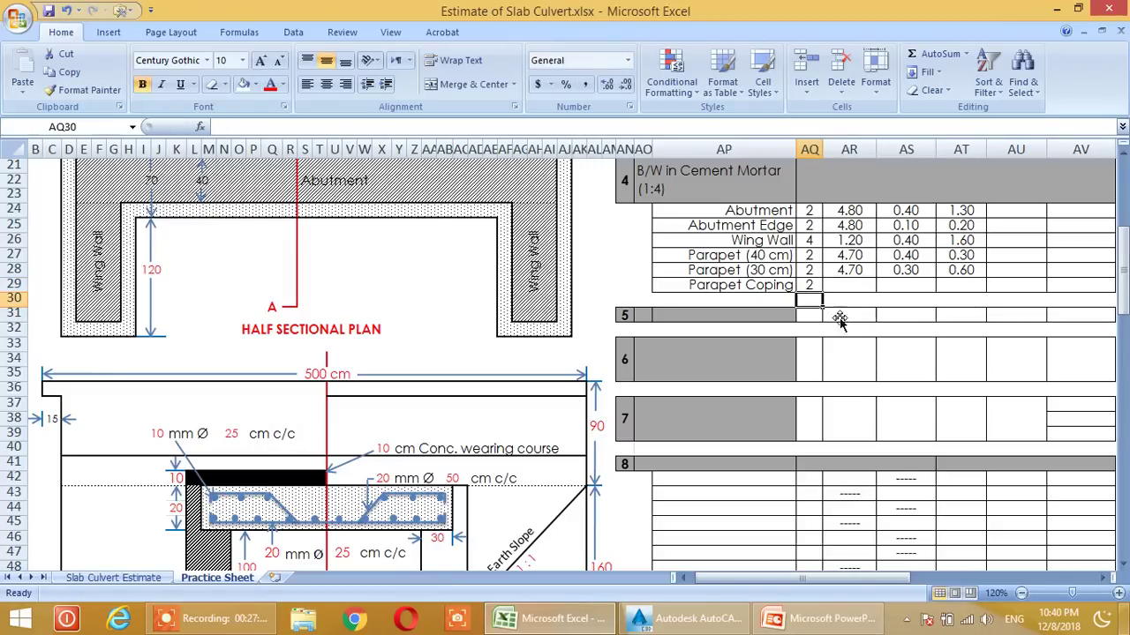
{"action": "left_click", "coordinate": [872, 288]}
{"action": "scroll", "coordinate": [604, 408], "scroll_direction": "down", "scroll_amount": 1}
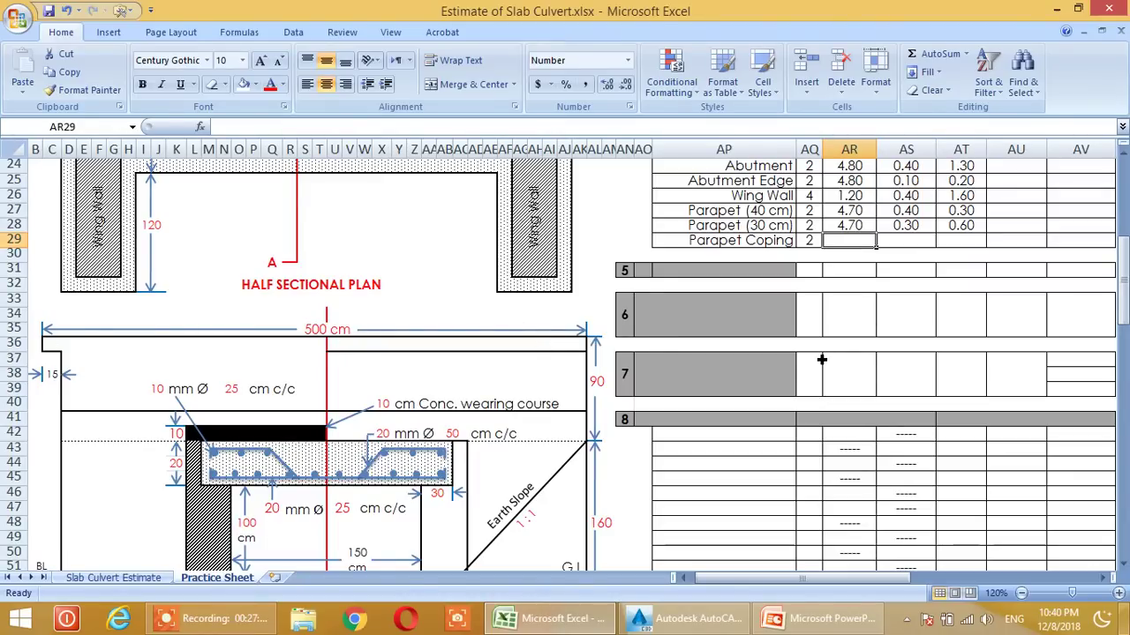
{"action": "type", "text": "="}
{"action": "left_click", "coordinate": [333, 337]}
{"action": "type", "text": "/100"}
{"action": "key", "text": "Return"}
{"action": "scroll", "coordinate": [801, 442], "scroll_direction": "up", "scroll_amount": 1}
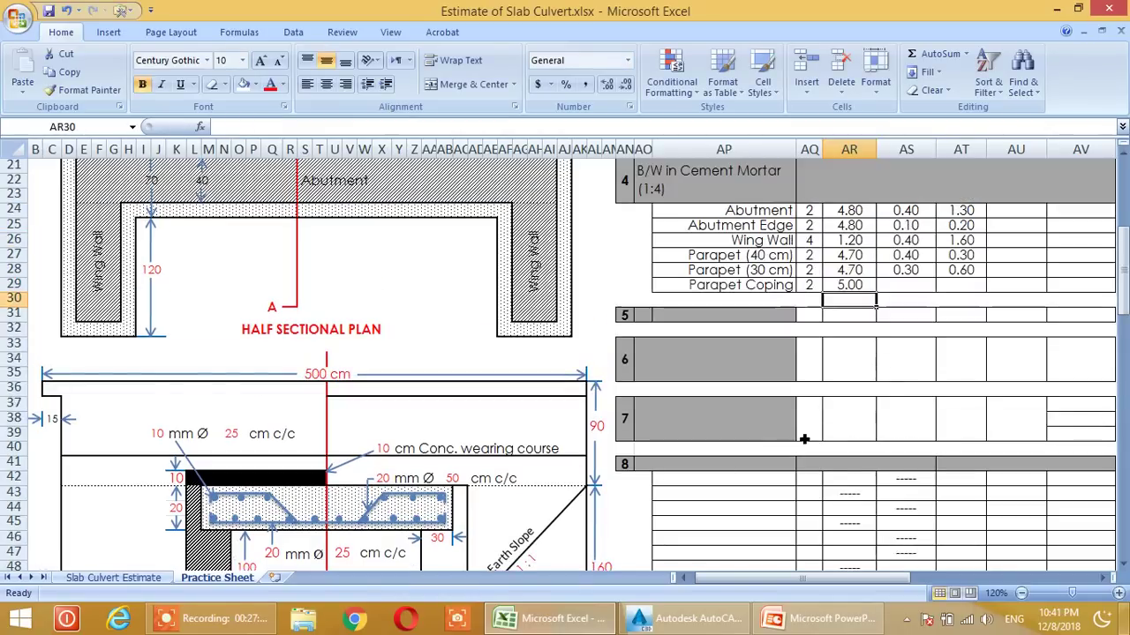
- Enter the Parapet Coping breadth as Section CBEF's 45 cm coping width divided by 100, =AI61/100
{"action": "left_click", "coordinate": [922, 287]}
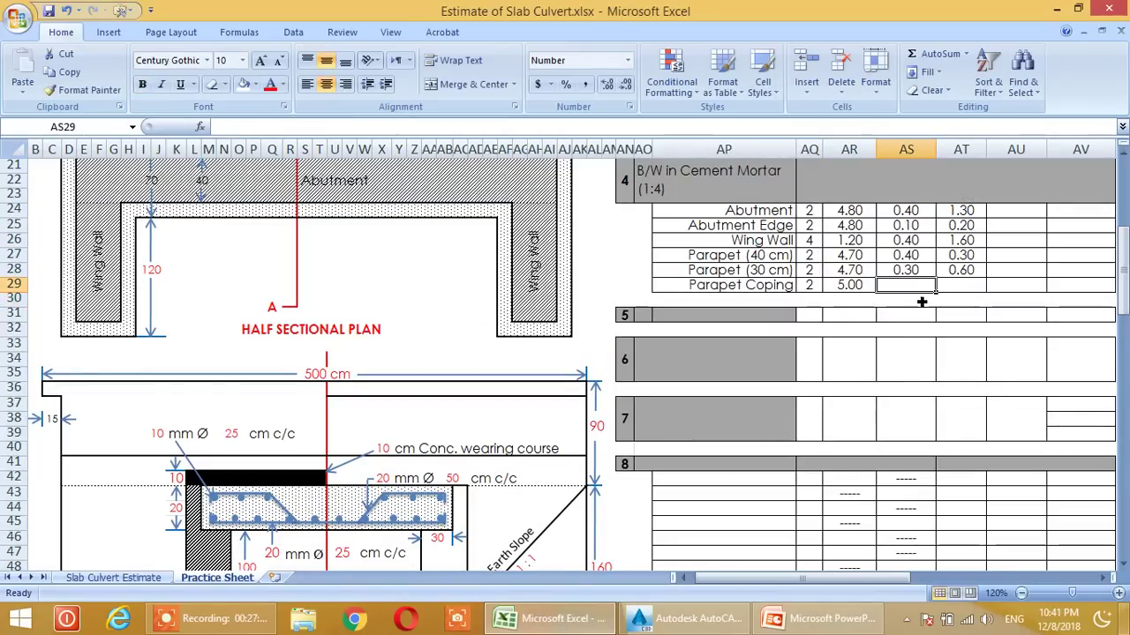
{"action": "type", "text": "="}
{"action": "scroll", "coordinate": [726, 448], "scroll_direction": "down", "scroll_amount": 8}
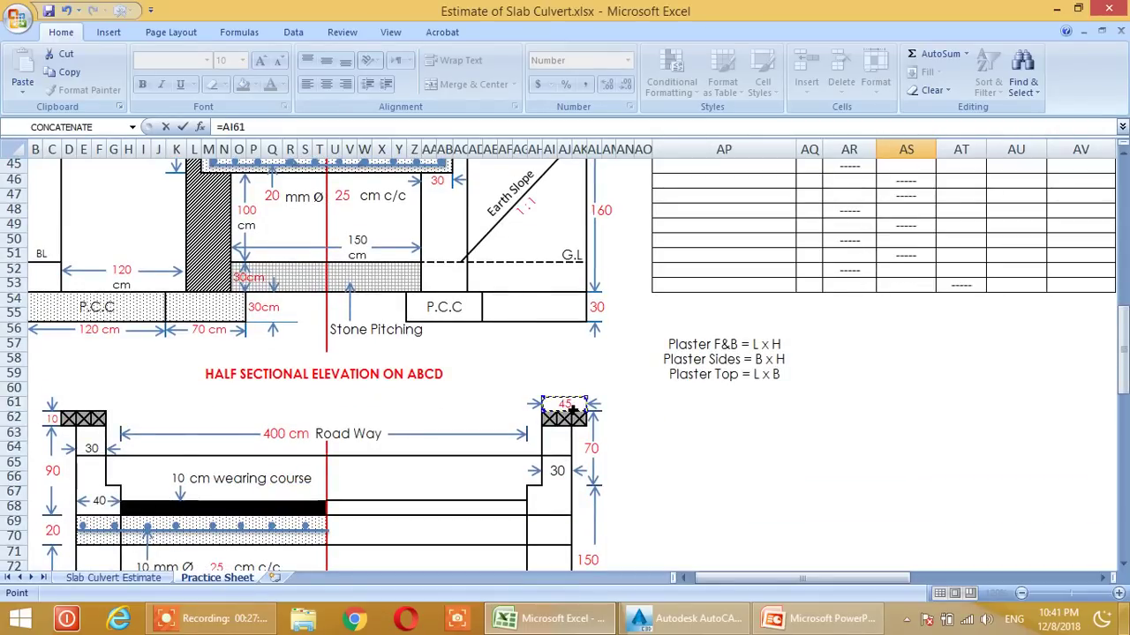
{"action": "type", "text": "/100"}
{"action": "key", "text": "Return"}
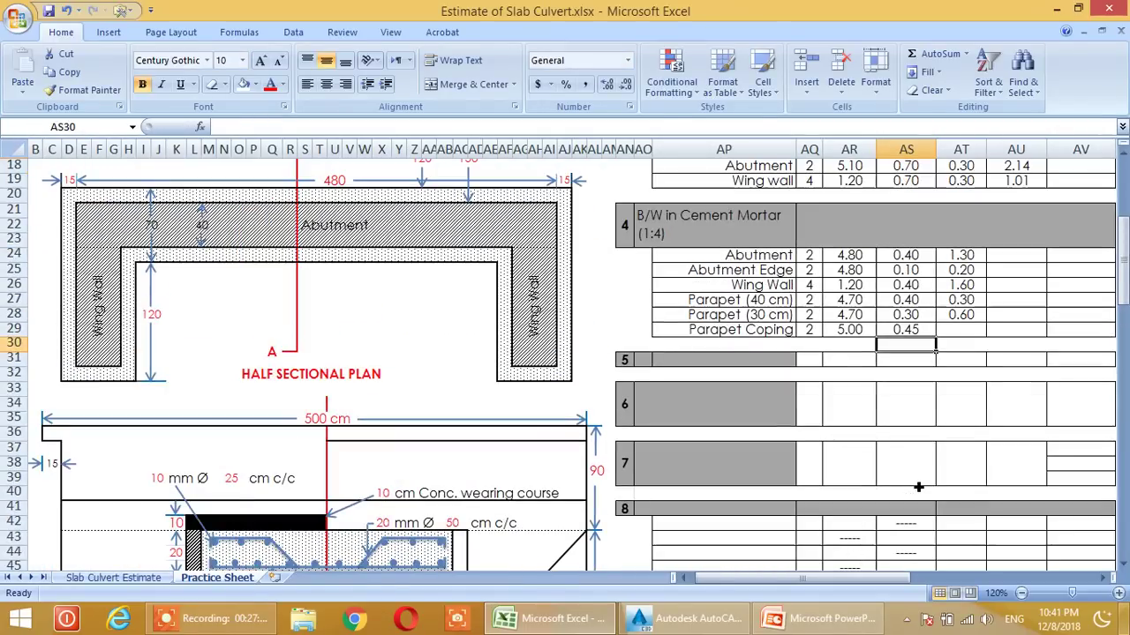
- Enter the Parapet Coping height as Section CBEF's 10 cm coping thickness divided by 100, =C62/100
{"action": "left_click", "coordinate": [965, 330]}
{"action": "type", "text": "="}
{"action": "scroll", "coordinate": [338, 453], "scroll_direction": "down", "scroll_amount": 8}
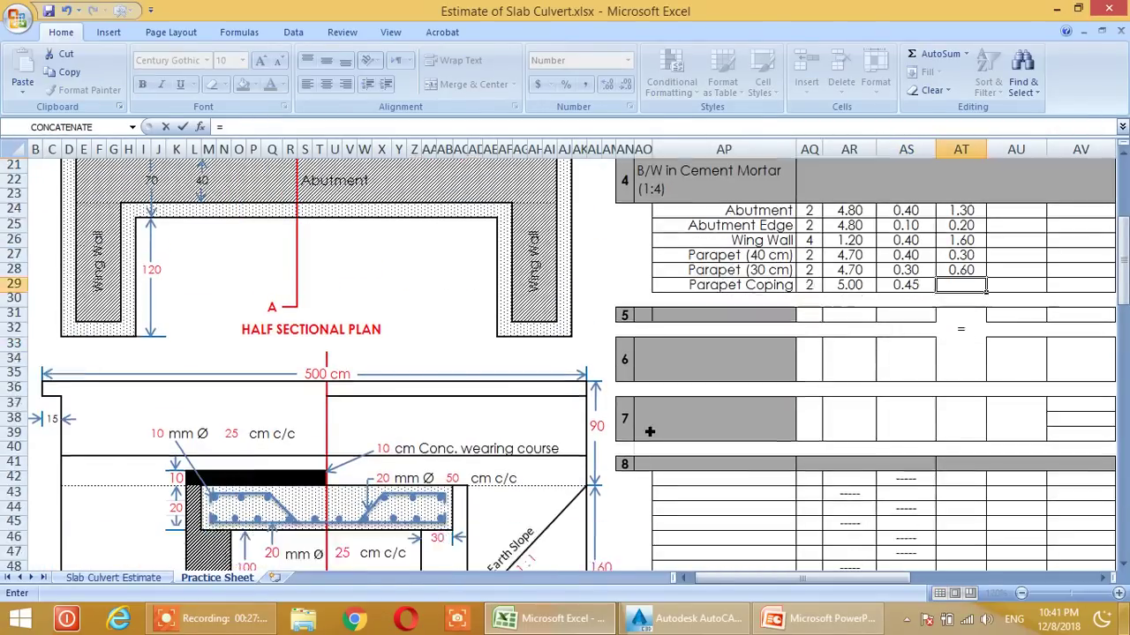
{"action": "left_click", "coordinate": [51, 463]}
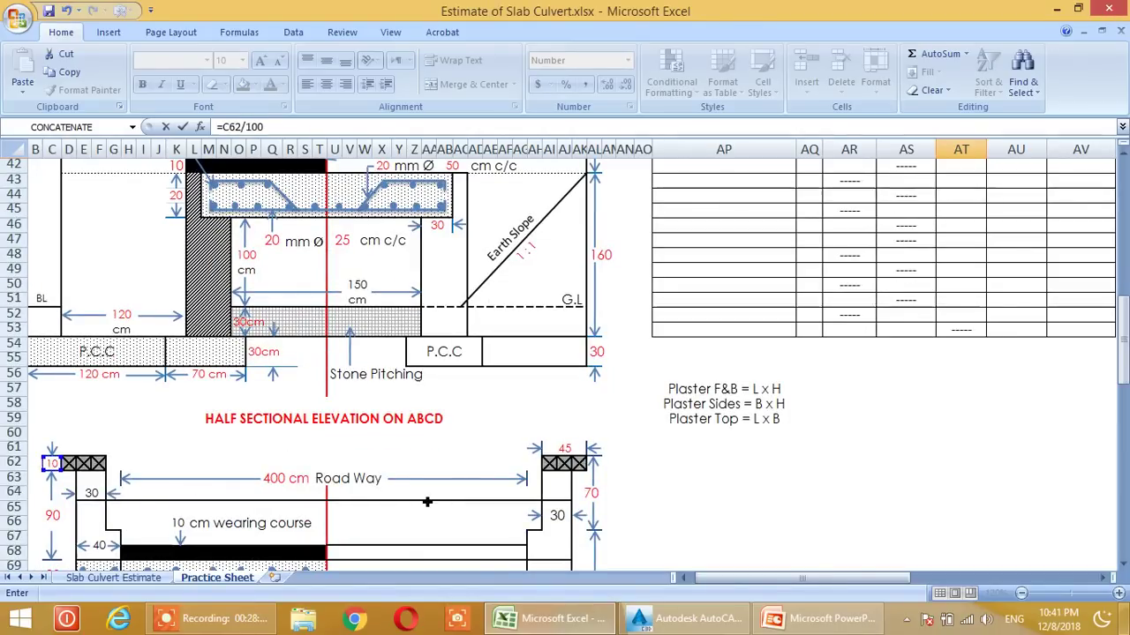
{"action": "key", "text": "Return"}
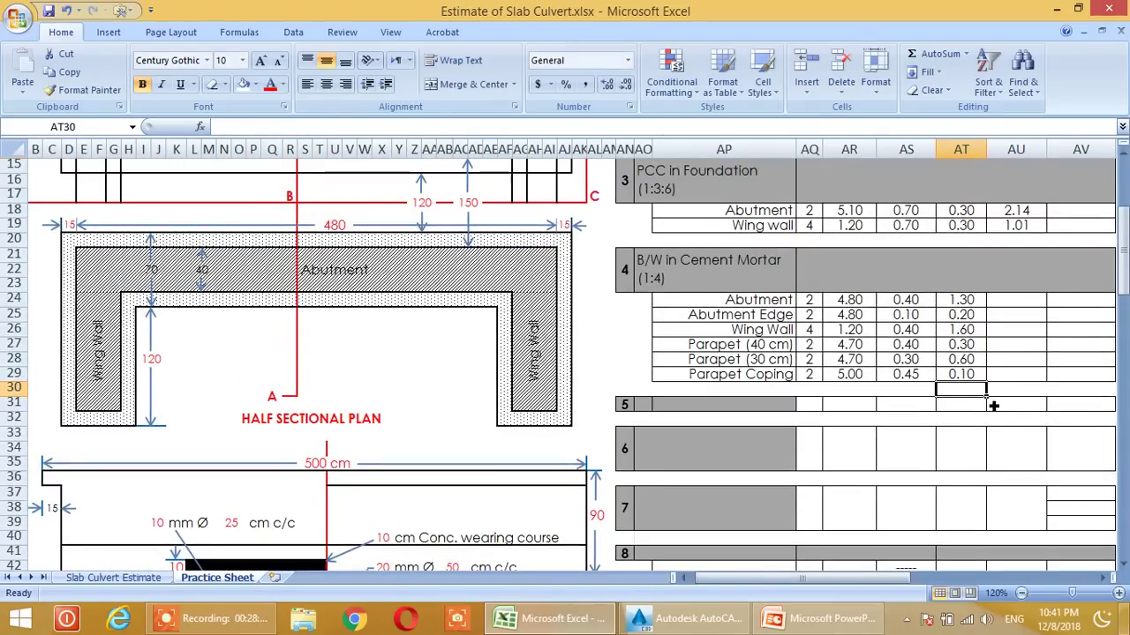
- Calculate the brickwork Abutment quantity in AU24 by multiplying its height, breadth, length and count
{"action": "scroll", "coordinate": [988, 406], "scroll_direction": "up", "scroll_amount": 1}
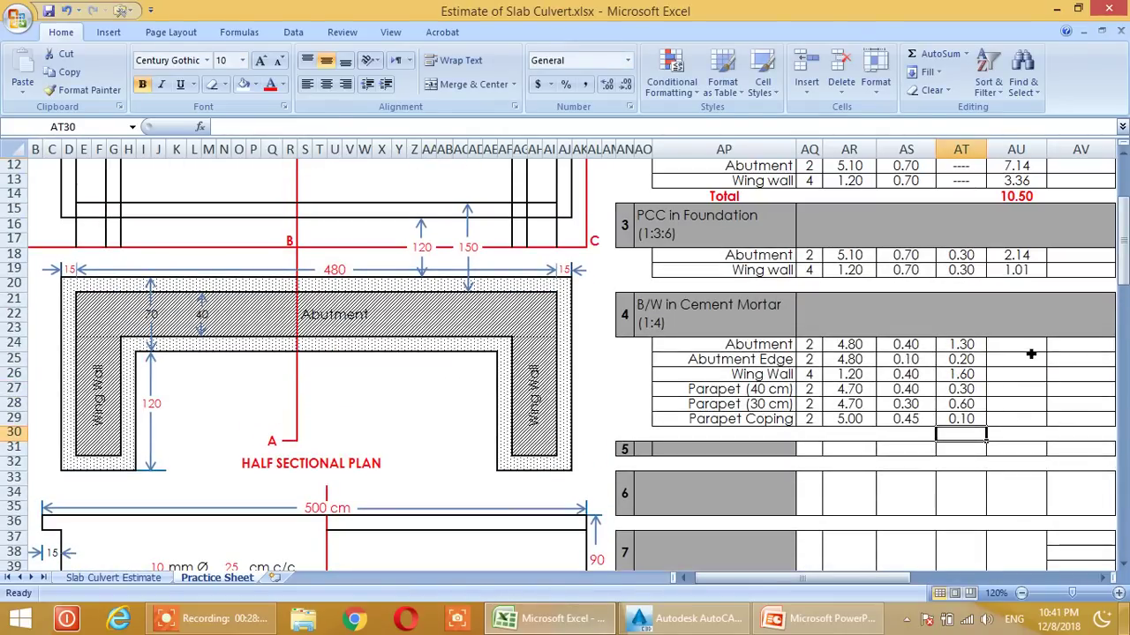
{"action": "left_click", "coordinate": [1024, 346]}
{"action": "type", "text": "="}
{"action": "left_click", "coordinate": [957, 346]}
{"action": "type", "text": "*"}
{"action": "left_click", "coordinate": [909, 347]}
{"action": "type", "text": "*"}
{"action": "left_click", "coordinate": [852, 347]}
{"action": "type", "text": "*"}
{"action": "left_click", "coordinate": [814, 349]}
{"action": "key", "text": "ctrl+Return"}
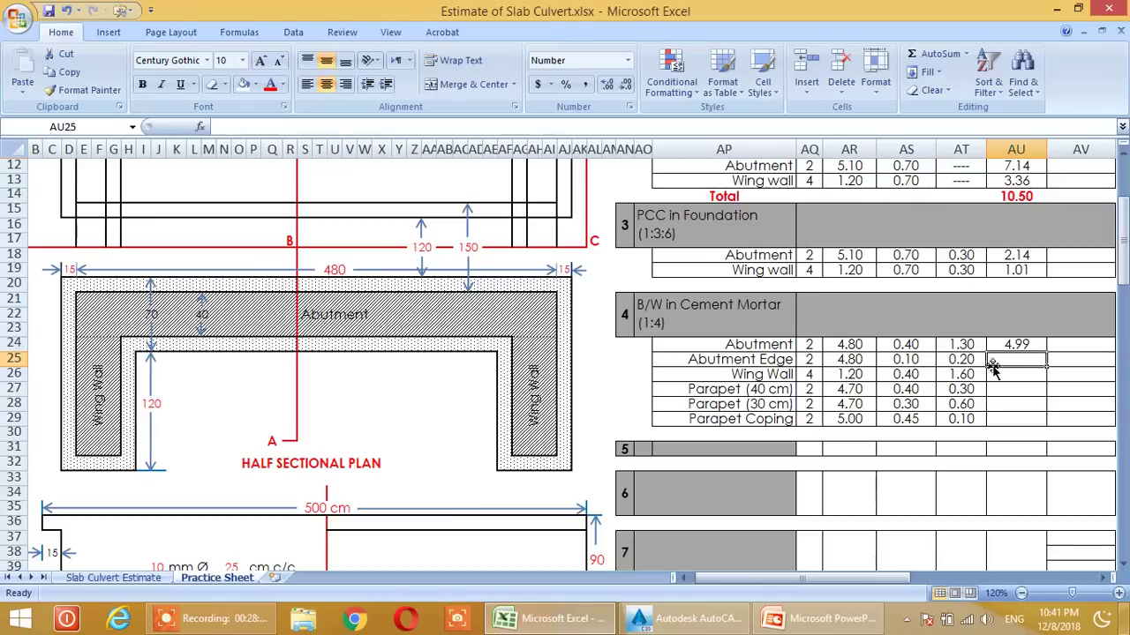
- Fill the Abutment quantity formula down to the Parapet Coping row and total the brickwork quantities below with AutoSum, =SUM(AU24:AU29)
{"action": "left_click_drag", "start_coordinate": [1051, 360], "coordinate": [1047, 422]}
{"action": "left_click", "coordinate": [1085, 397]}
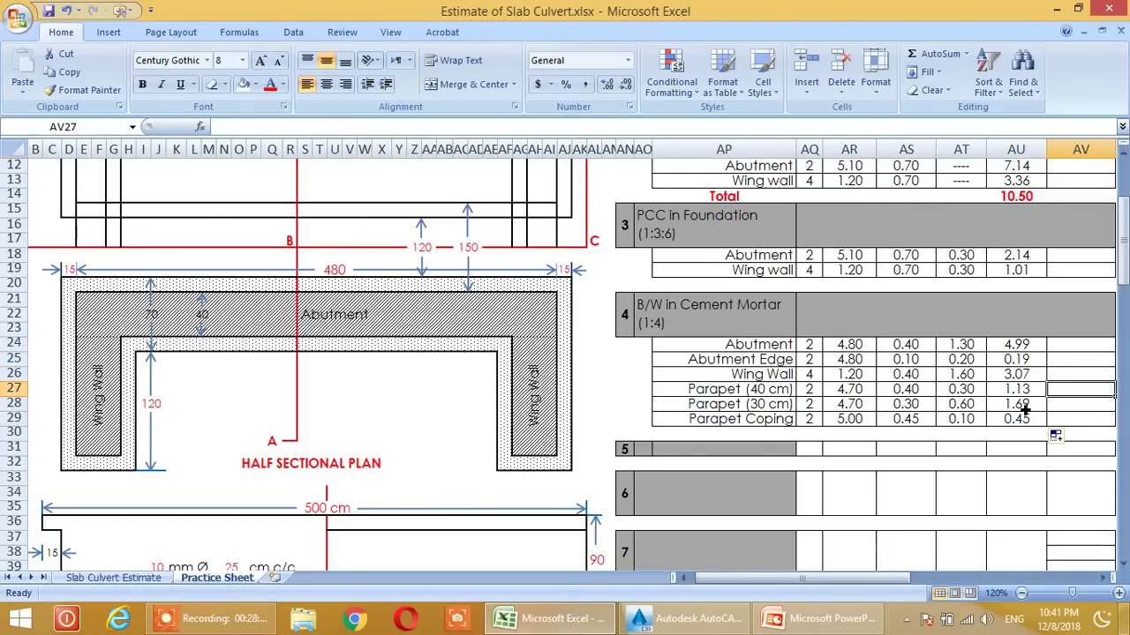
{"action": "left_click", "coordinate": [1033, 438]}
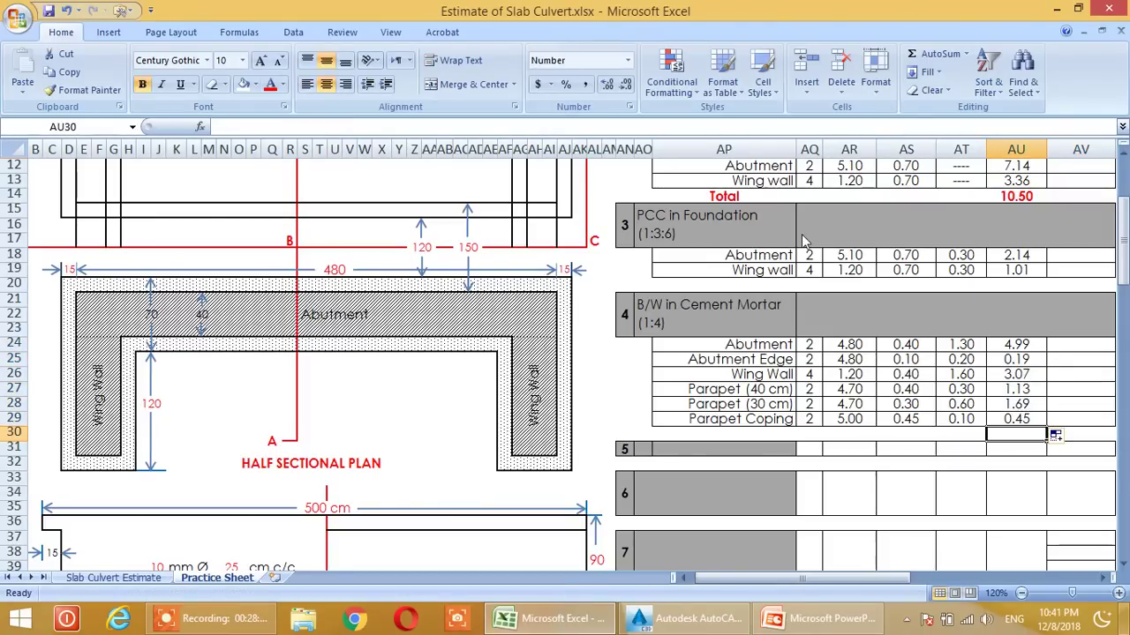
{"action": "left_click", "coordinate": [936, 54]}
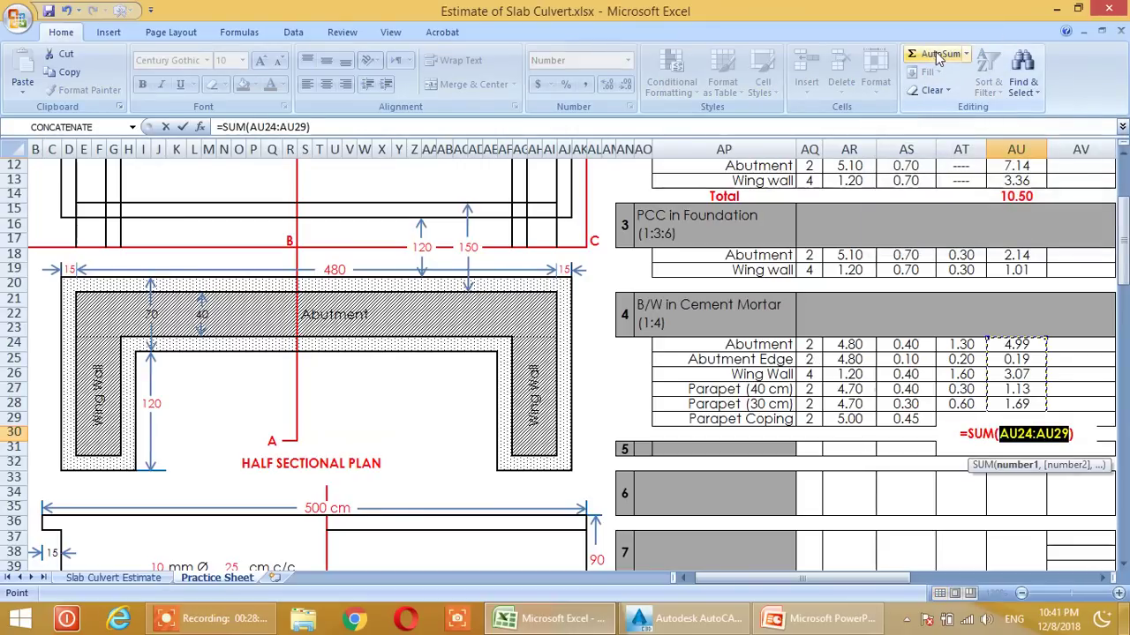
{"action": "key", "text": "Return"}
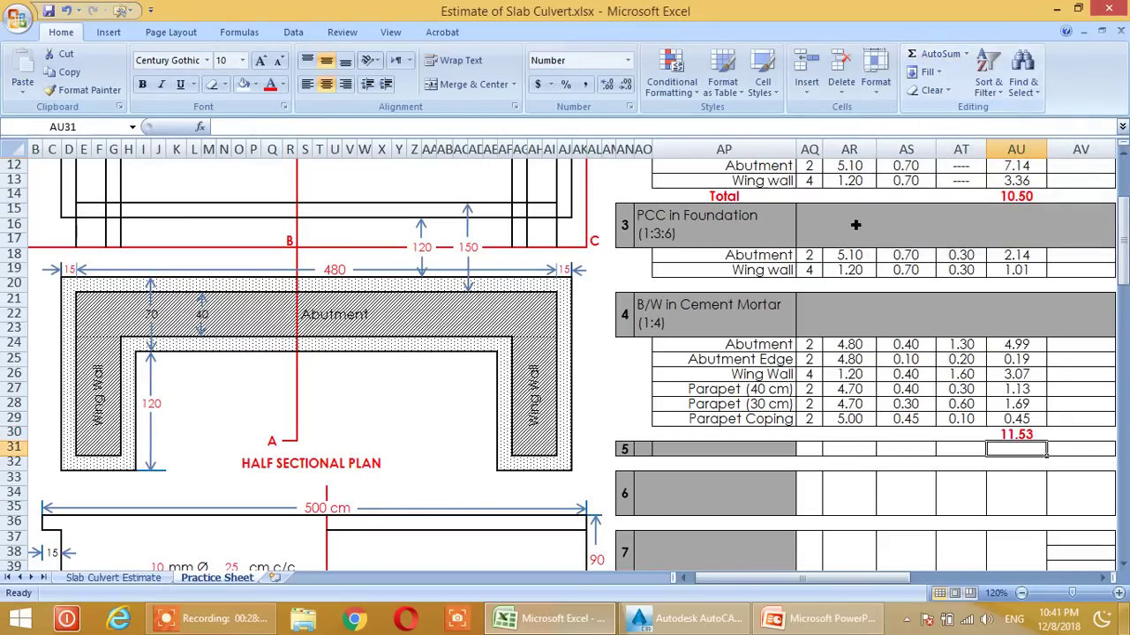
- Enter 1 as the count for the RCC Slab (1:2:4) item
{"action": "scroll", "coordinate": [1031, 376], "scroll_direction": "down", "scroll_amount": 1}
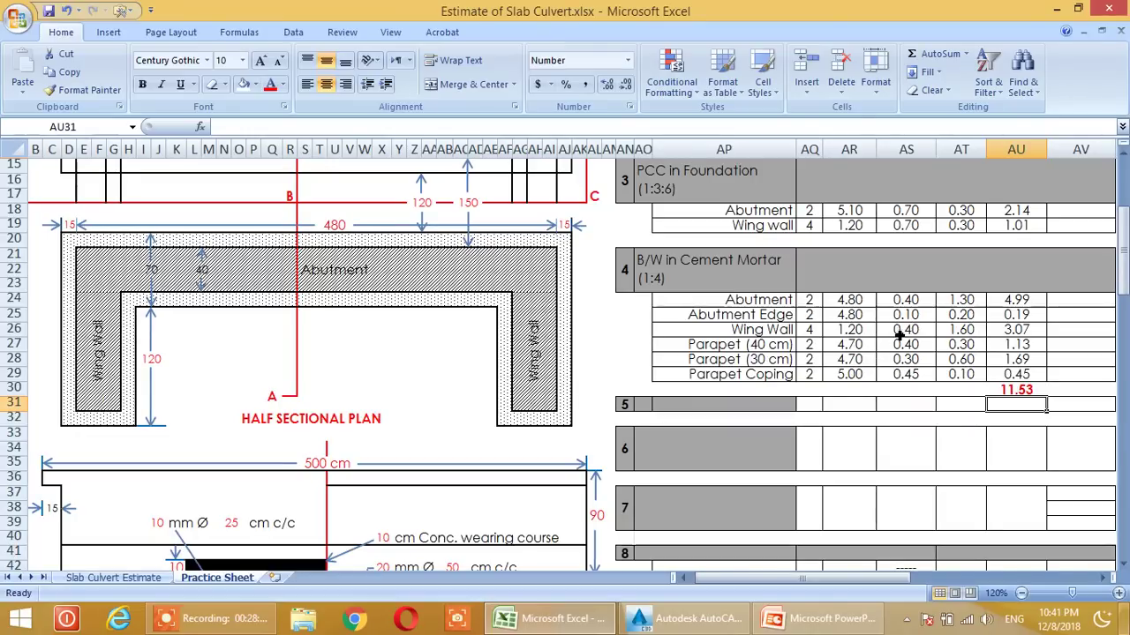
{"action": "scroll", "coordinate": [900, 336], "scroll_direction": "down", "scroll_amount": 1}
{"action": "scroll", "coordinate": [801, 338], "scroll_direction": "up", "scroll_amount": 2}
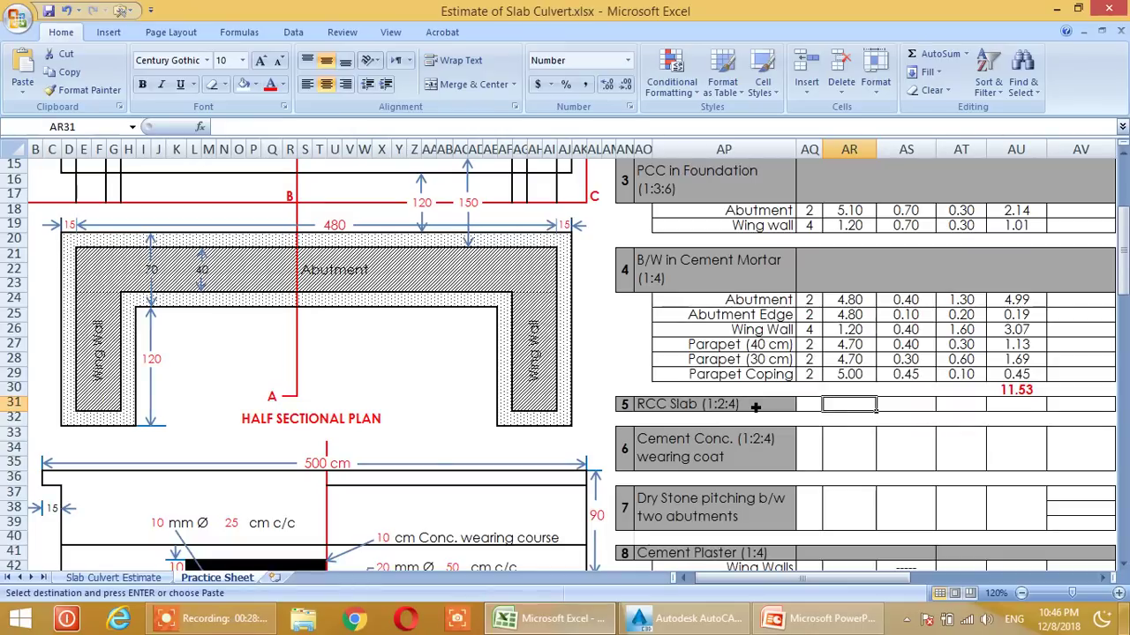
{"action": "scroll", "coordinate": [885, 368], "scroll_direction": "down", "scroll_amount": 1}
{"action": "scroll", "coordinate": [886, 371], "scroll_direction": "up", "scroll_amount": 1}
{"action": "left_click", "coordinate": [811, 408]}
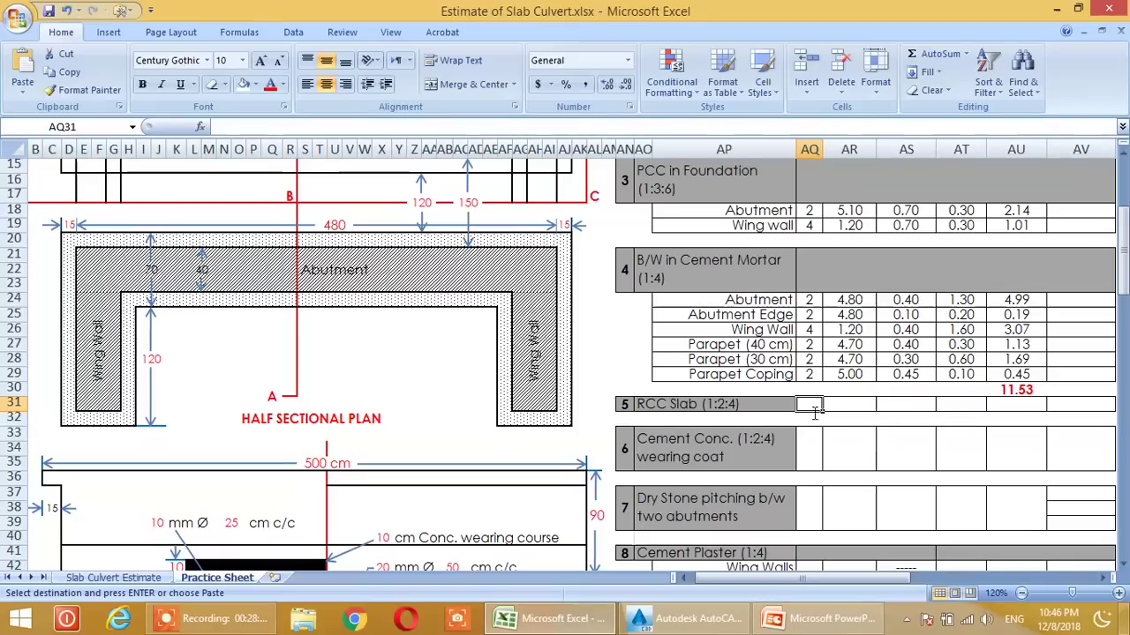
{"action": "type", "text": "1"}
{"action": "key", "text": "Return"}
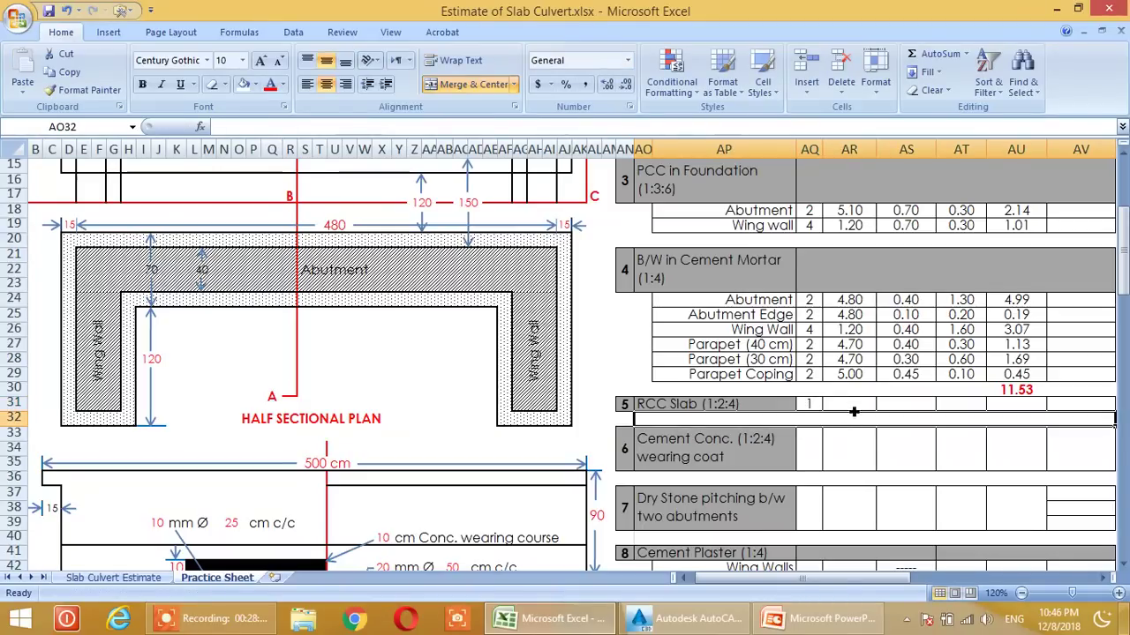
- Switch to the Box Culvert drawing in AutoCAD and view the selected foundation, wall and pitching solids in the Object Viewer
{"action": "scroll", "coordinate": [406, 404], "scroll_direction": "up", "scroll_amount": 2}
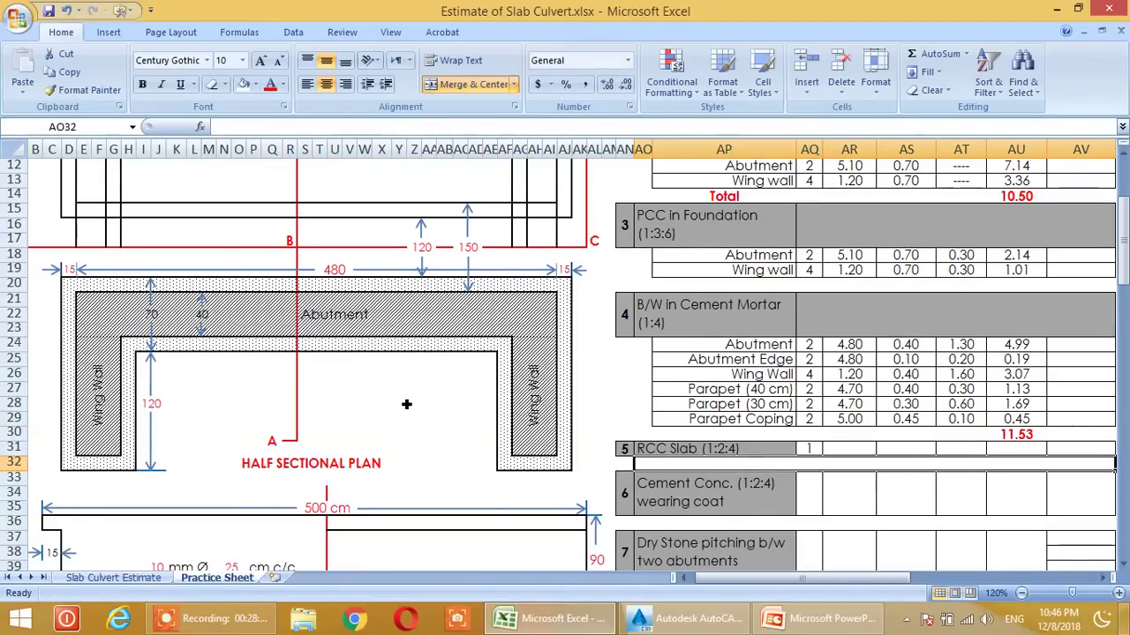
{"action": "scroll", "coordinate": [406, 404], "scroll_direction": "down", "scroll_amount": 6}
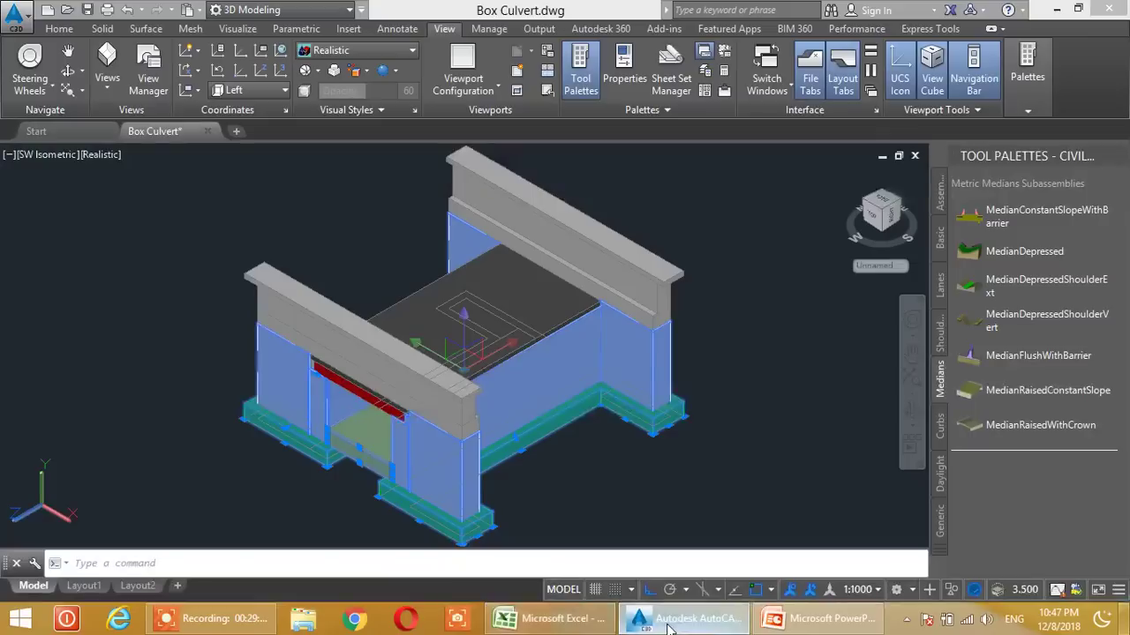
{"action": "left_click", "coordinate": [684, 618]}
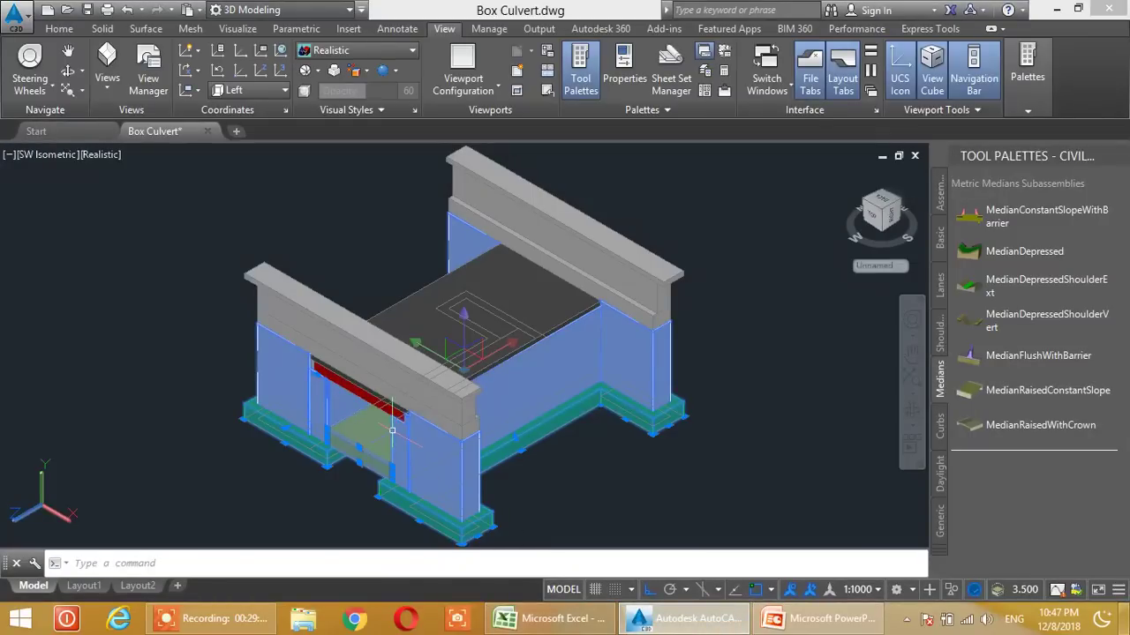
{"action": "right_click", "coordinate": [441, 459]}
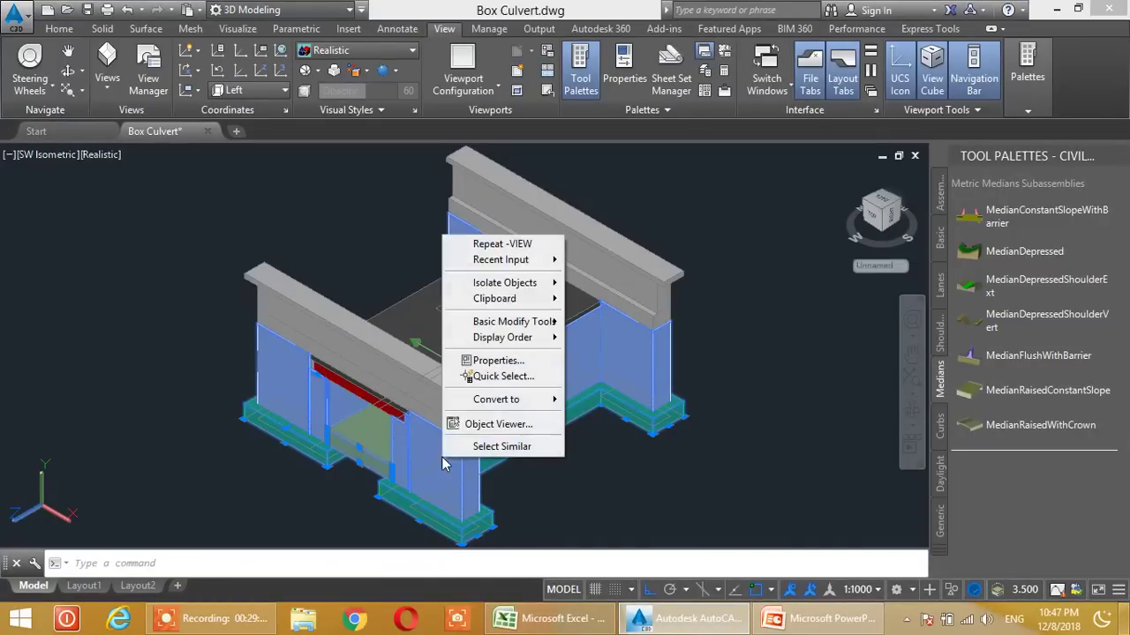
{"action": "left_click", "coordinate": [489, 424]}
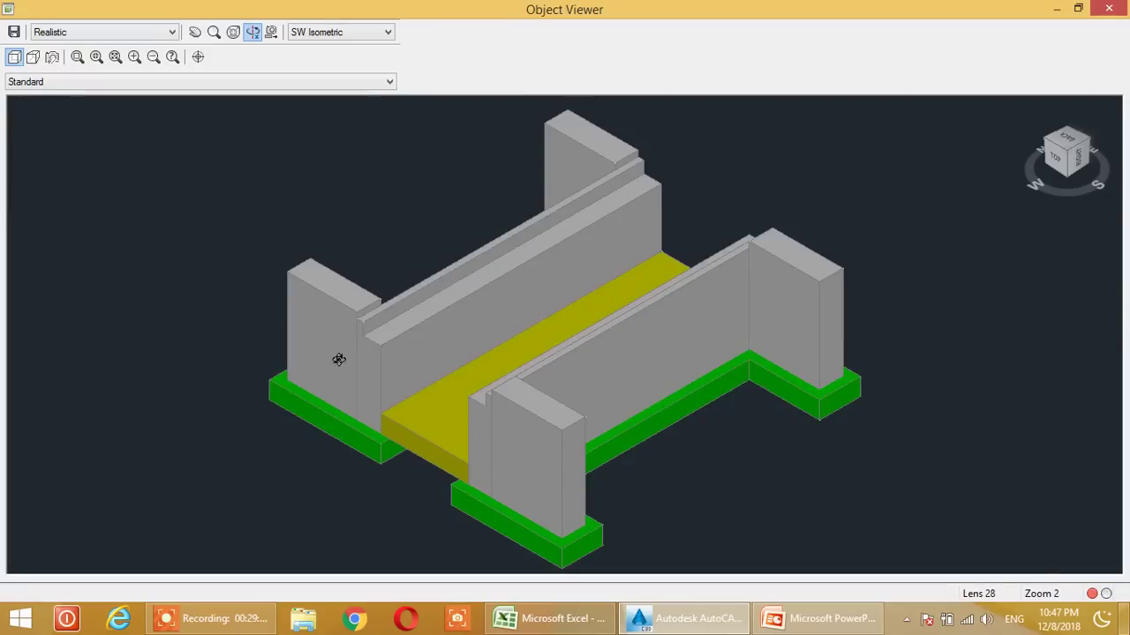
- Inspect the culvert's walls, foundations and pitching from several angles in the Object Viewer, and close the viewer
{"action": "left_click_drag", "start_coordinate": [453, 424], "coordinate": [511, 439]}
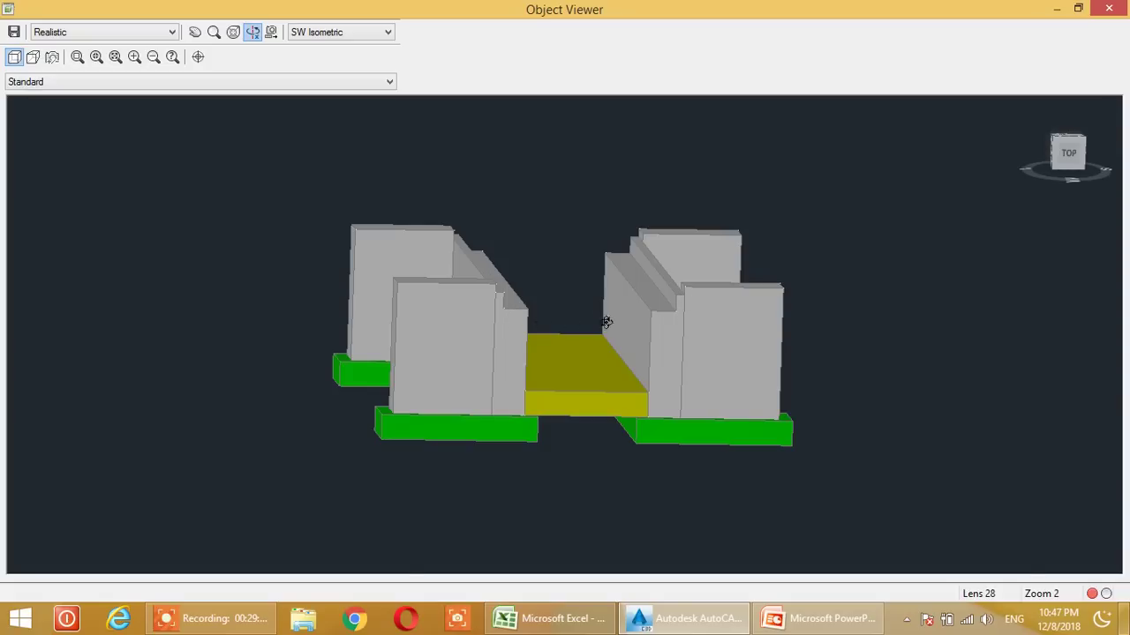
{"action": "left_click_drag", "start_coordinate": [559, 331], "coordinate": [497, 321]}
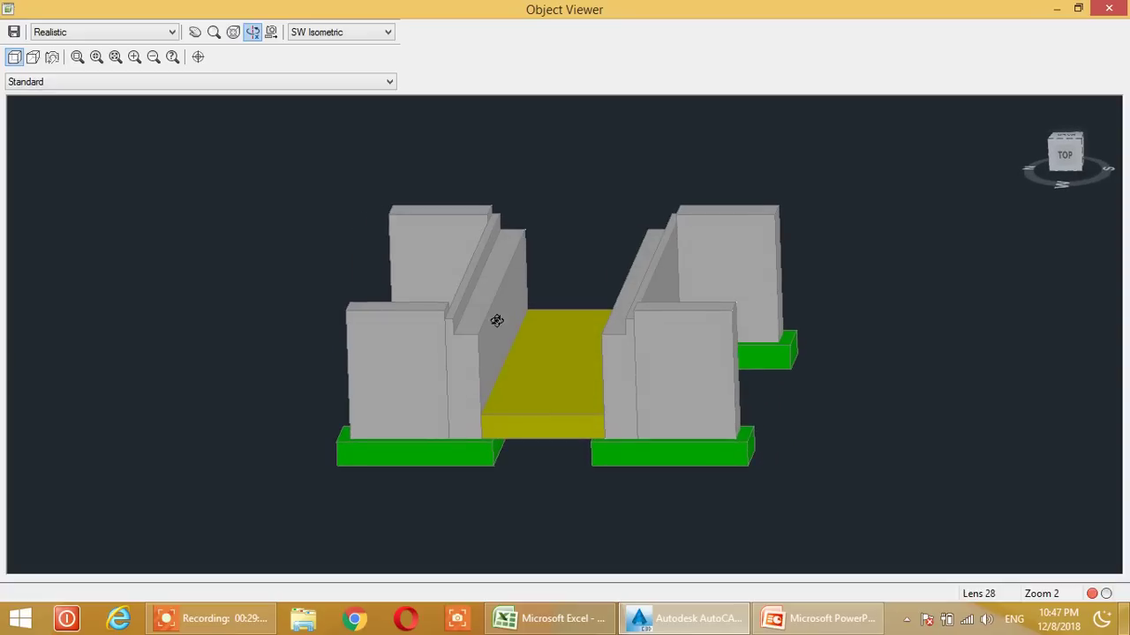
{"action": "left_click_drag", "start_coordinate": [657, 243], "coordinate": [528, 367]}
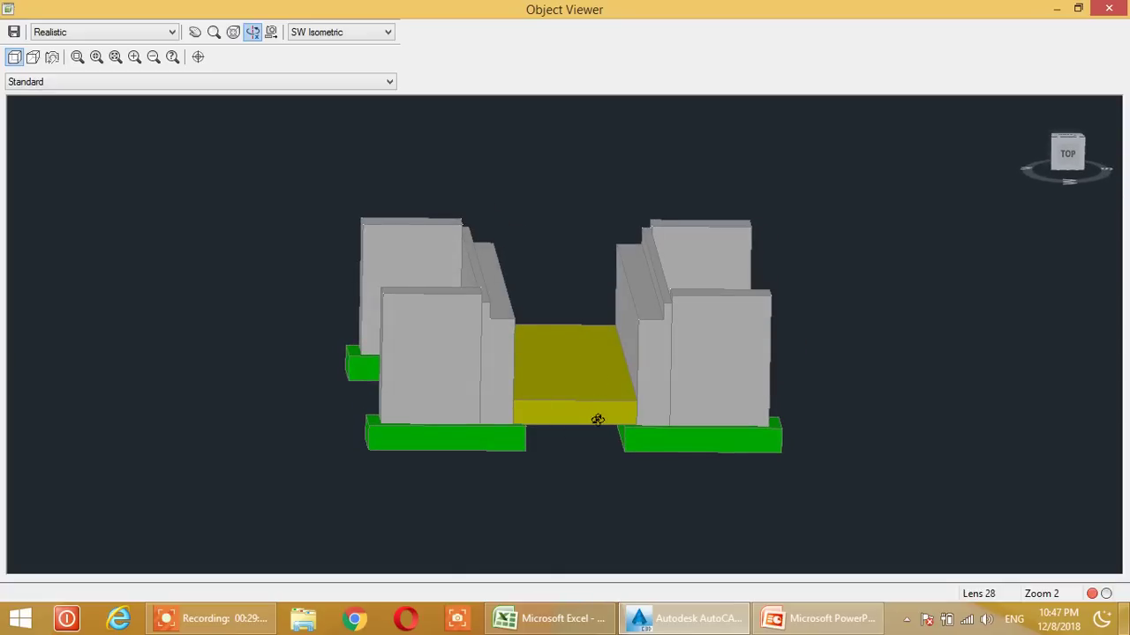
{"action": "left_click_drag", "start_coordinate": [595, 359], "coordinate": [596, 398]}
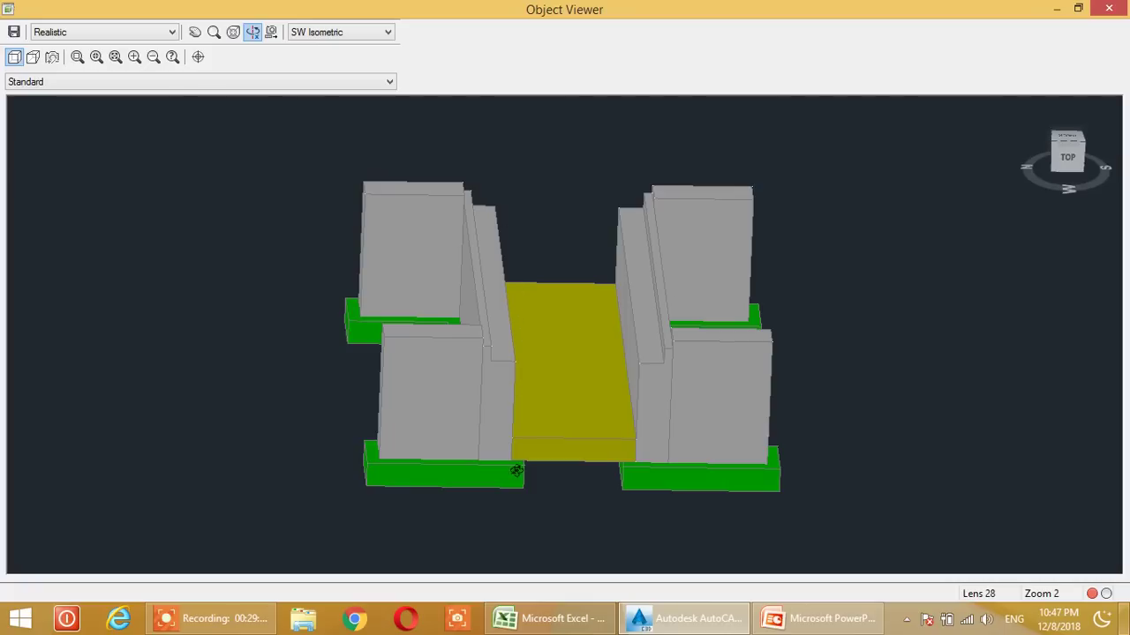
{"action": "left_click", "coordinate": [1109, 8]}
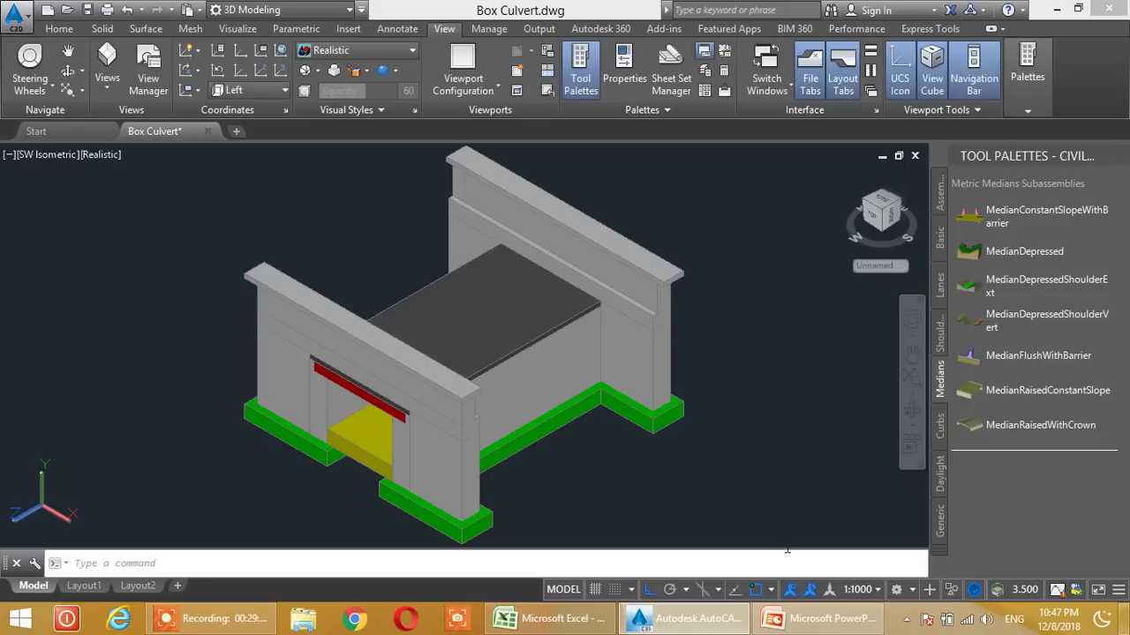
- Switch back to the Excel estimate and set the RCC Slab length from the 480 cm plan dimension in metres, =T19/100
{"action": "left_click", "coordinate": [592, 616]}
{"action": "scroll", "coordinate": [434, 420], "scroll_direction": "up", "scroll_amount": 5}
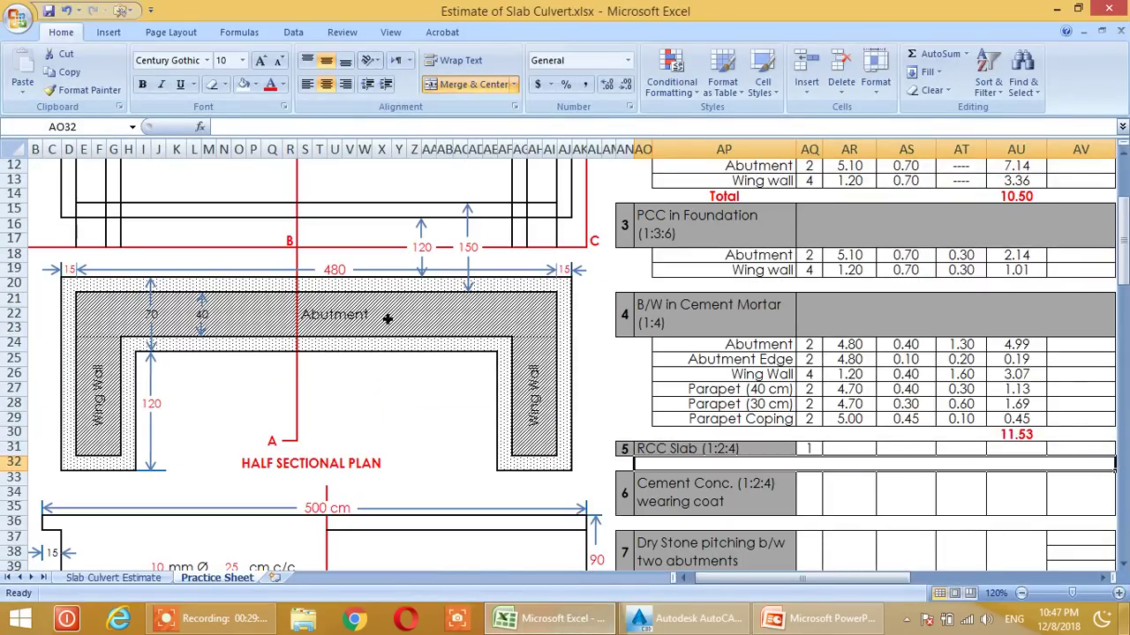
{"action": "scroll", "coordinate": [821, 388], "scroll_direction": "down", "scroll_amount": 2}
{"action": "left_click", "coordinate": [852, 364]}
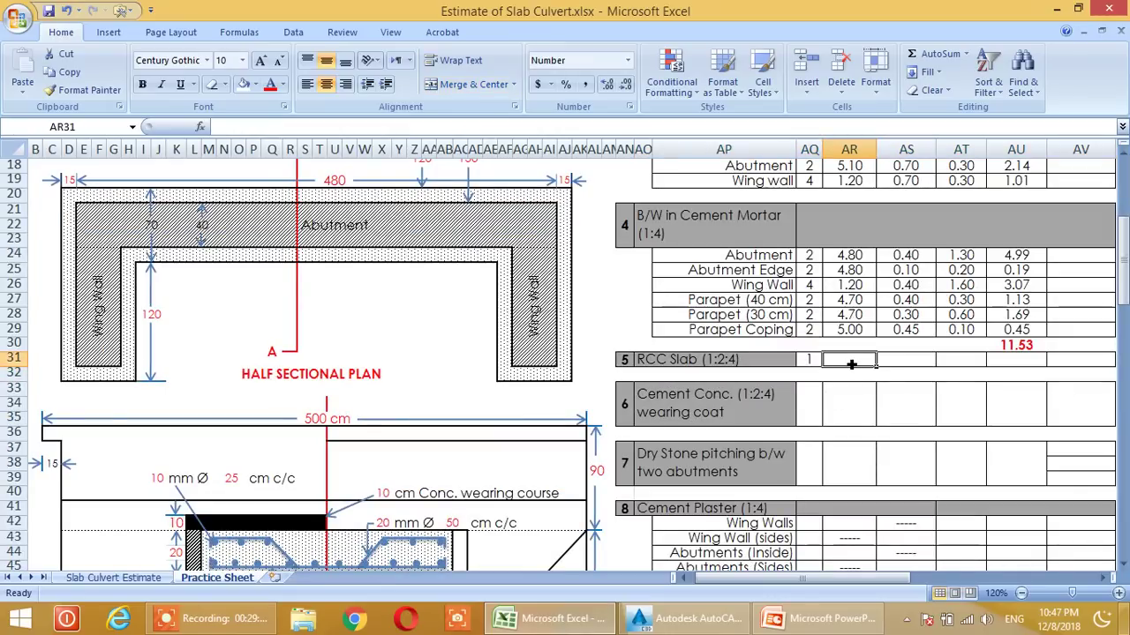
{"action": "type", "text": "="}
{"action": "left_click", "coordinate": [341, 186]}
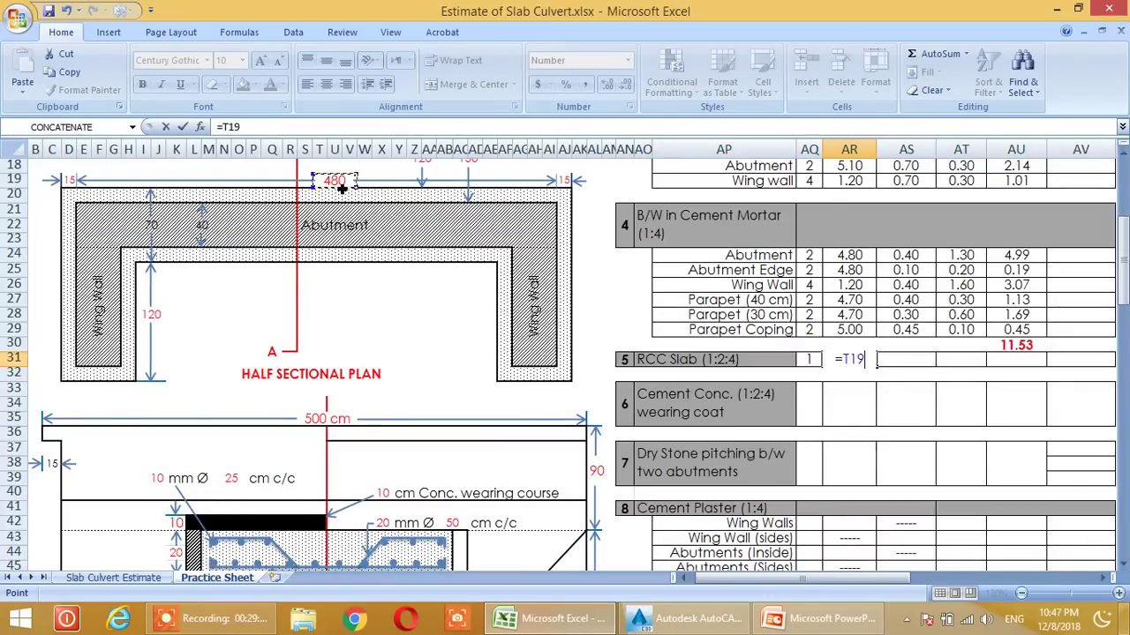
{"action": "type", "text": "/100"}
{"action": "key", "text": "Return"}
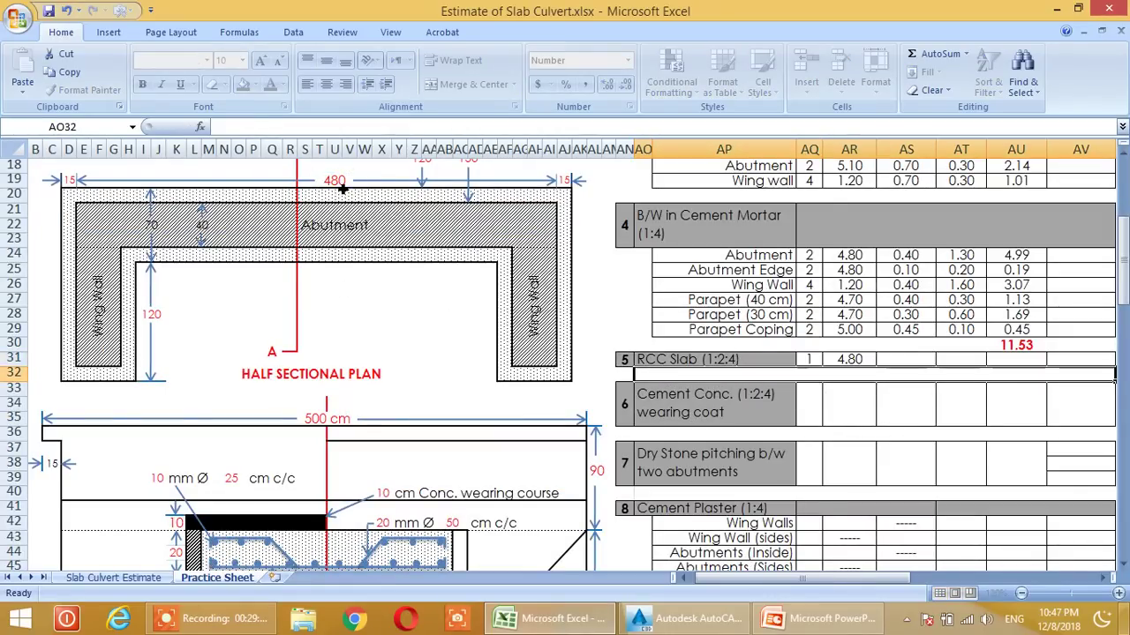
- Set the RCC Slab breadth to the clear span plus the bearing on both sides in metres, =(V50+AA46+AA46)/100
{"action": "left_click", "coordinate": [918, 362]}
{"action": "scroll", "coordinate": [414, 443], "scroll_direction": "down", "scroll_amount": 4}
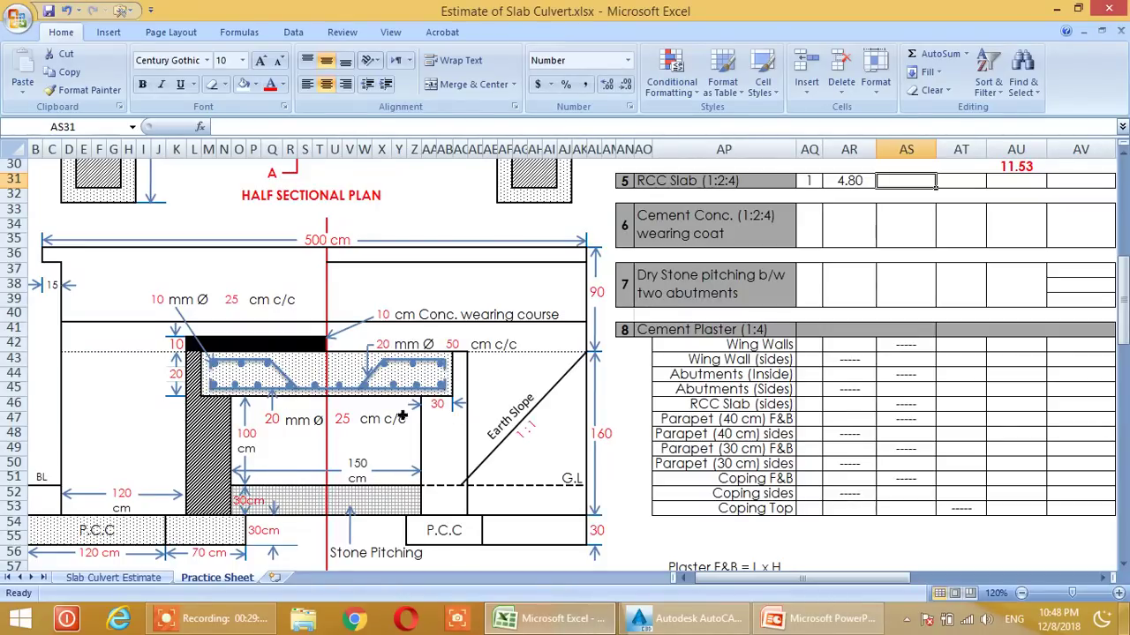
{"action": "scroll", "coordinate": [793, 467], "scroll_direction": "up", "scroll_amount": 2}
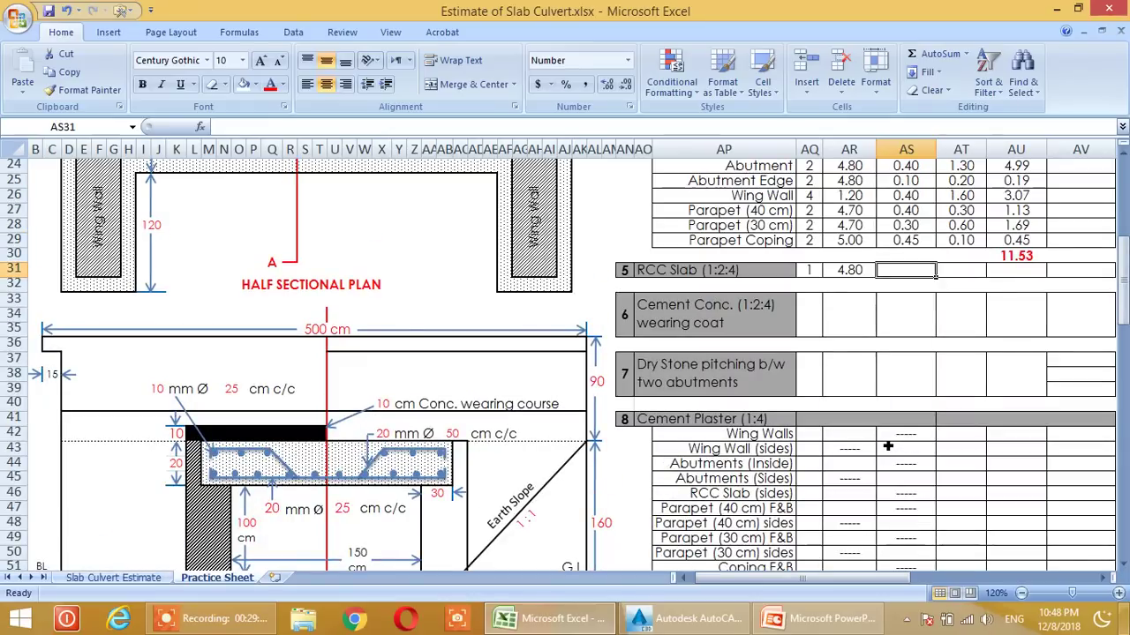
{"action": "type", "text": "=("}
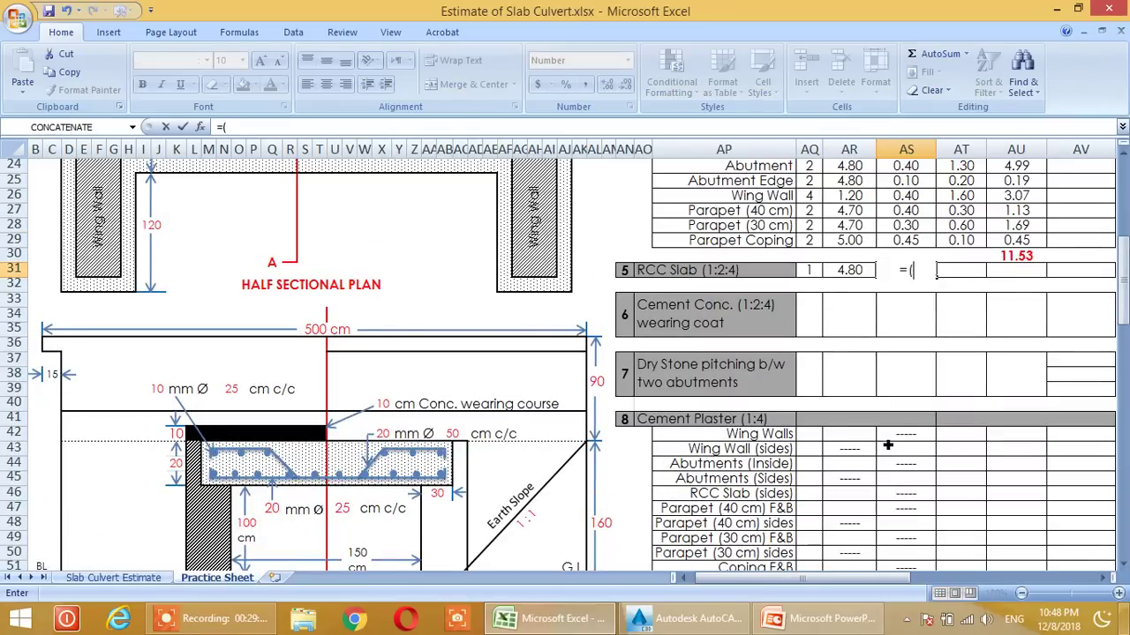
{"action": "scroll", "coordinate": [518, 503], "scroll_direction": "down", "scroll_amount": 1}
{"action": "left_click", "coordinate": [365, 516]}
{"action": "type", "text": "+"}
{"action": "left_click", "coordinate": [444, 452]}
{"action": "type", "text": "+"}
{"action": "left_click", "coordinate": [444, 452]}
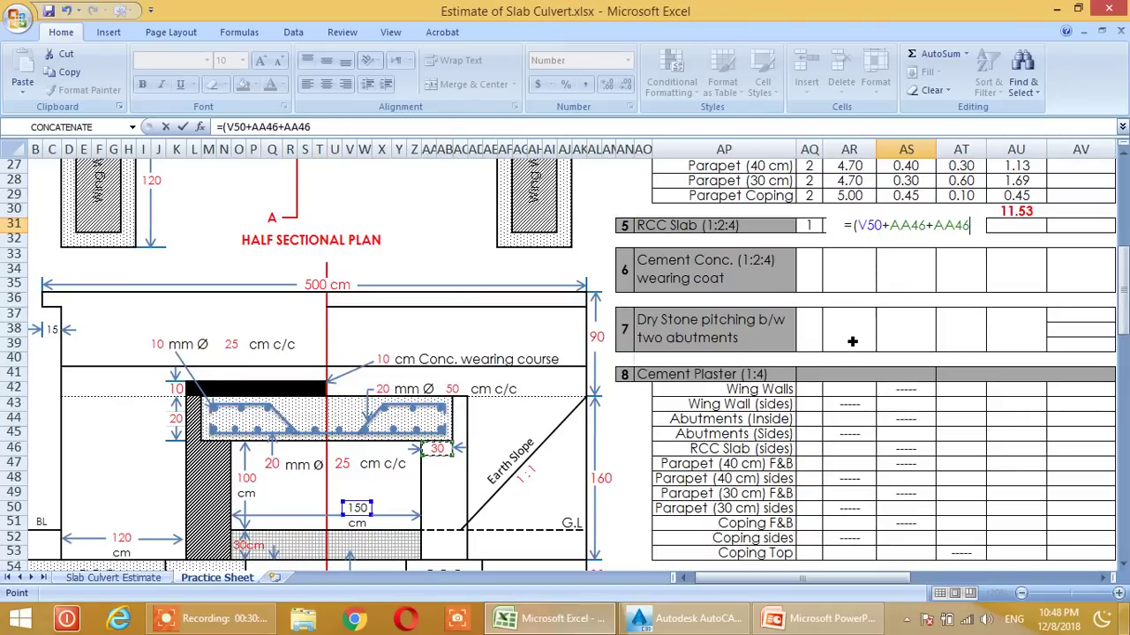
{"action": "type", "text": ")/"}
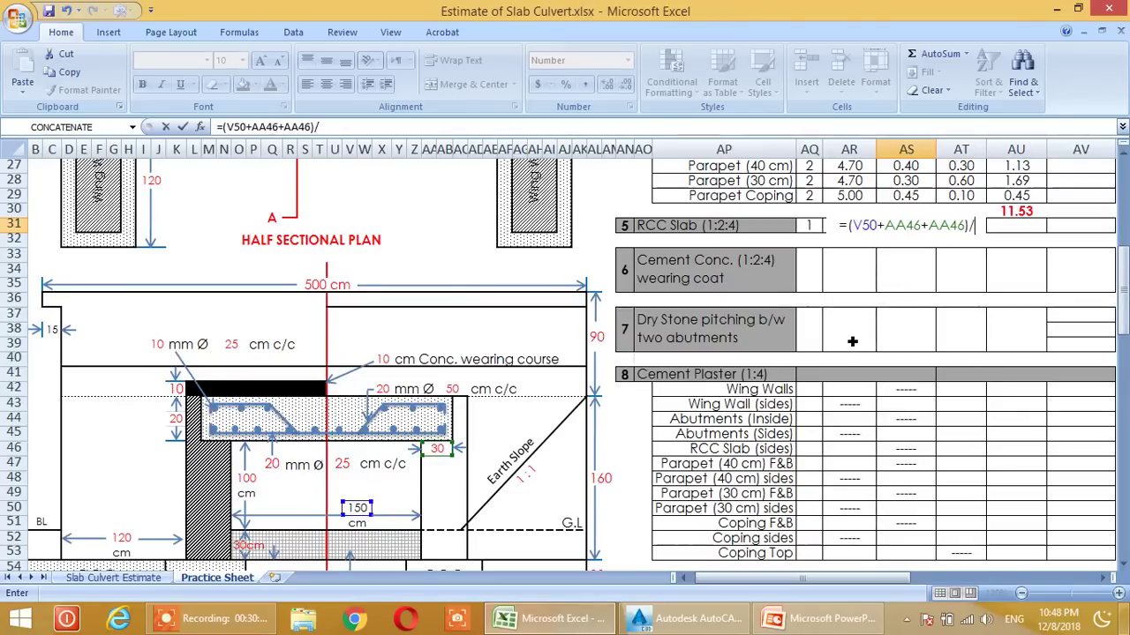
{"action": "type", "text": "100"}
{"action": "key", "text": "Return"}
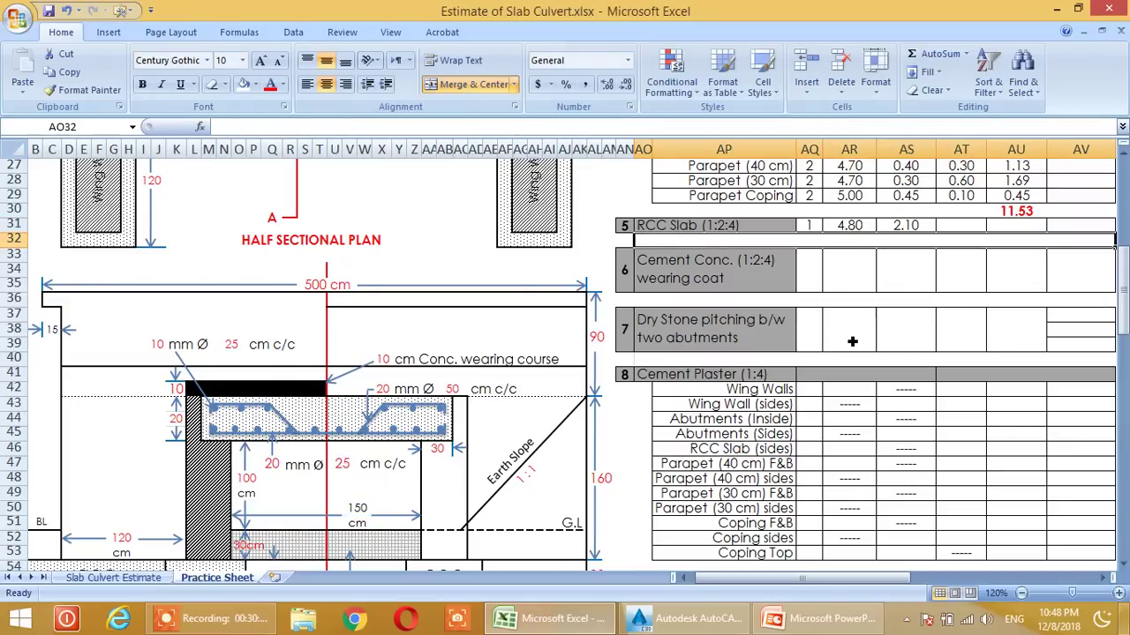
- Set the RCC Slab height by dividing the 20 cm slab thickness in the sectional elevation by 100
{"action": "left_click", "coordinate": [965, 228]}
{"action": "type", "text": "="}
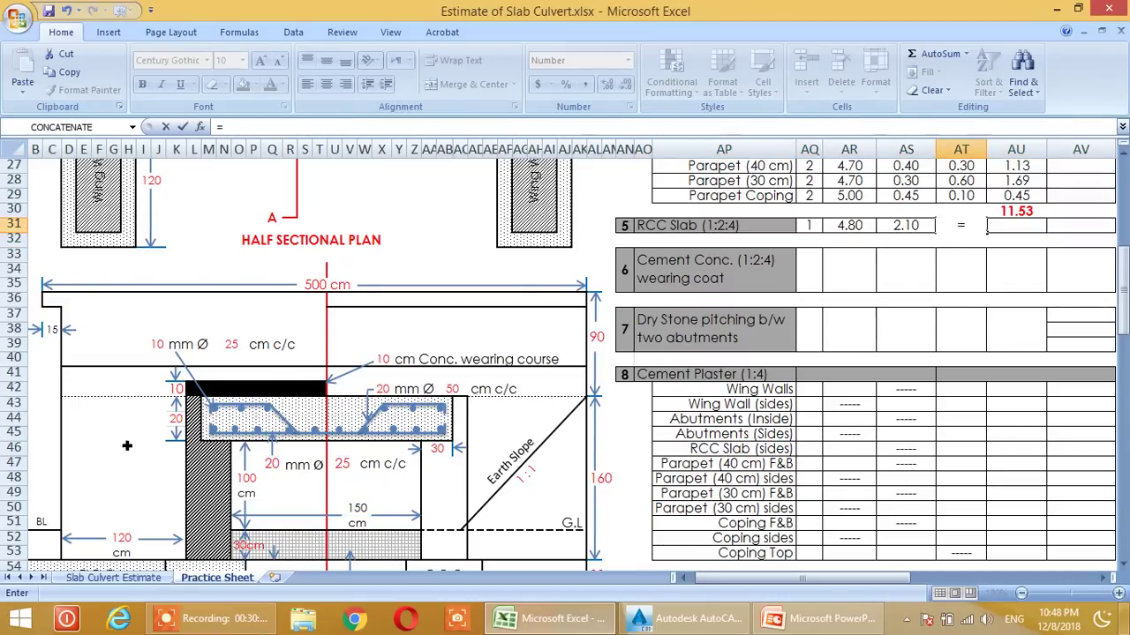
{"action": "left_click", "coordinate": [179, 426]}
{"action": "type", "text": "/100"}
{"action": "key", "text": "Return"}
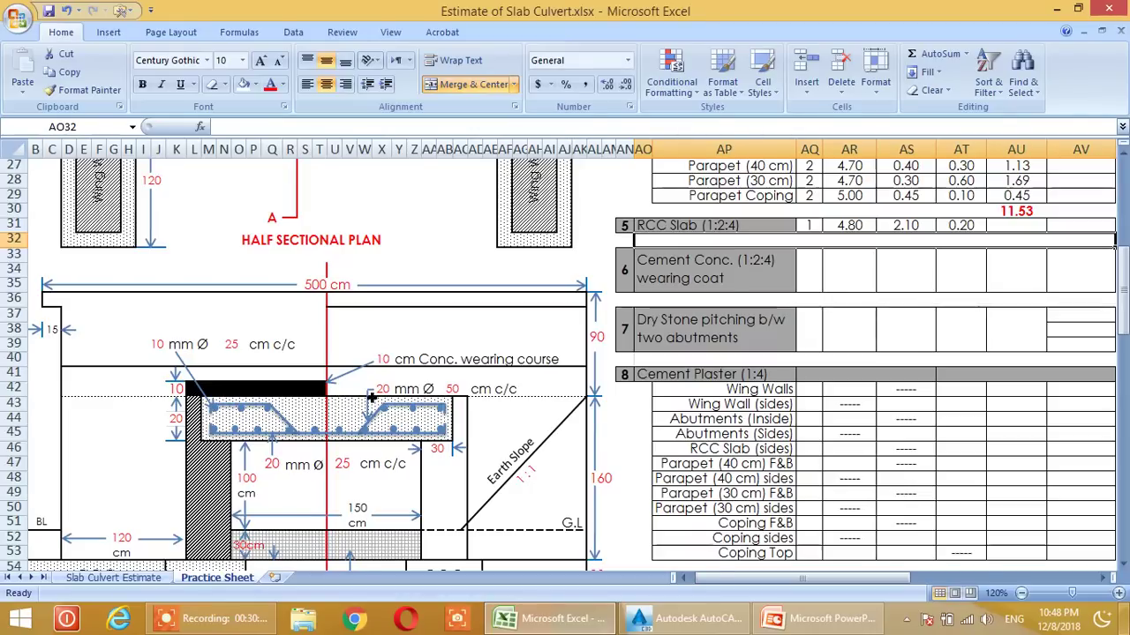
- Examine the wearing course in the sectional drawings and the AutoCAD culvert model, and return to the Excel estimate
{"action": "scroll", "coordinate": [372, 397], "scroll_direction": "up", "scroll_amount": 3}
{"action": "scroll", "coordinate": [259, 450], "scroll_direction": "down", "scroll_amount": 2}
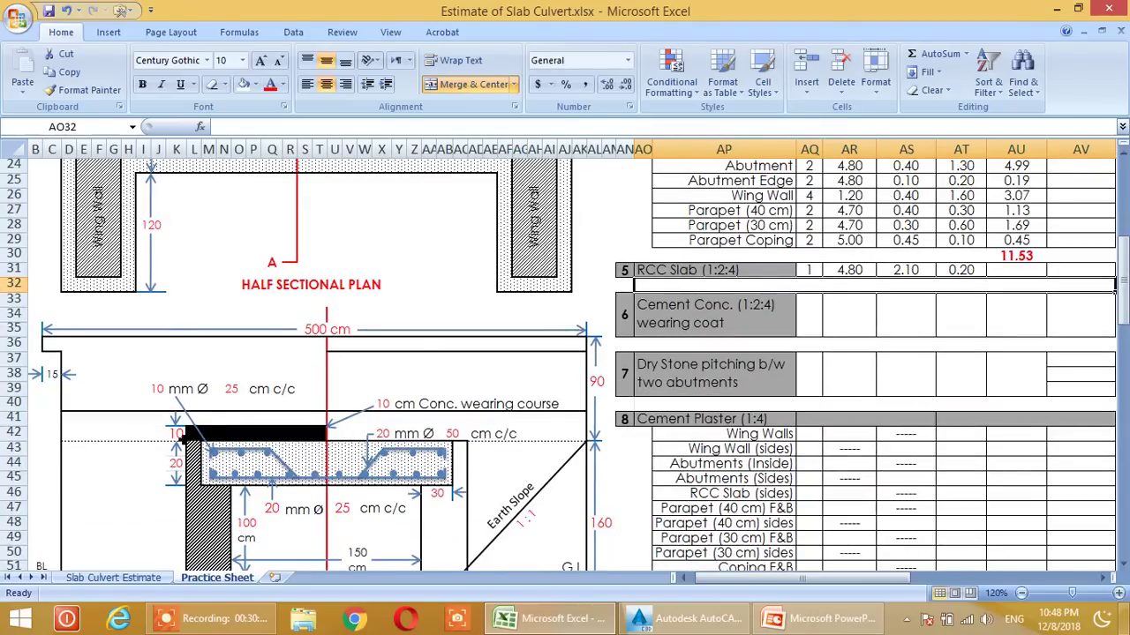
{"action": "scroll", "coordinate": [448, 439], "scroll_direction": "down", "scroll_amount": 10}
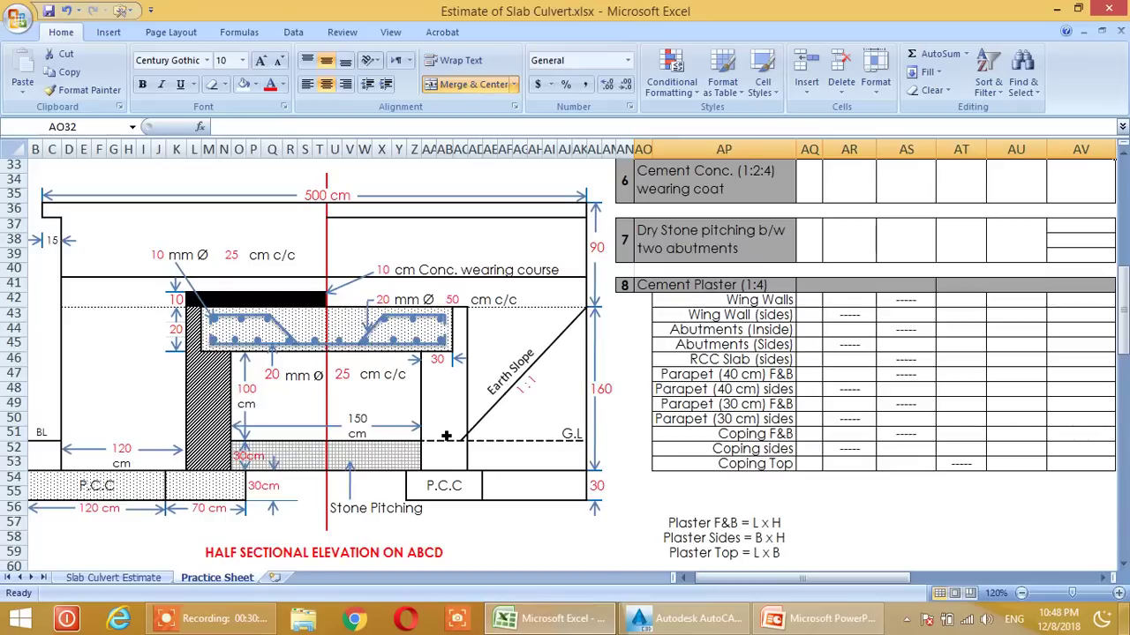
{"action": "scroll", "coordinate": [448, 439], "scroll_direction": "up", "scroll_amount": 5}
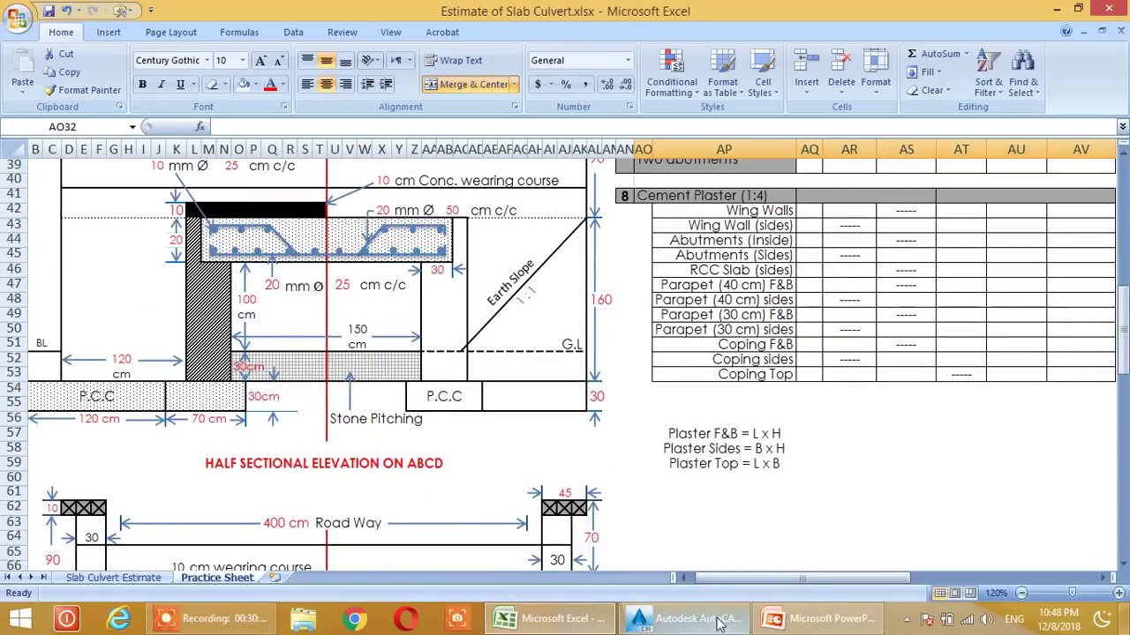
{"action": "left_click", "coordinate": [699, 619]}
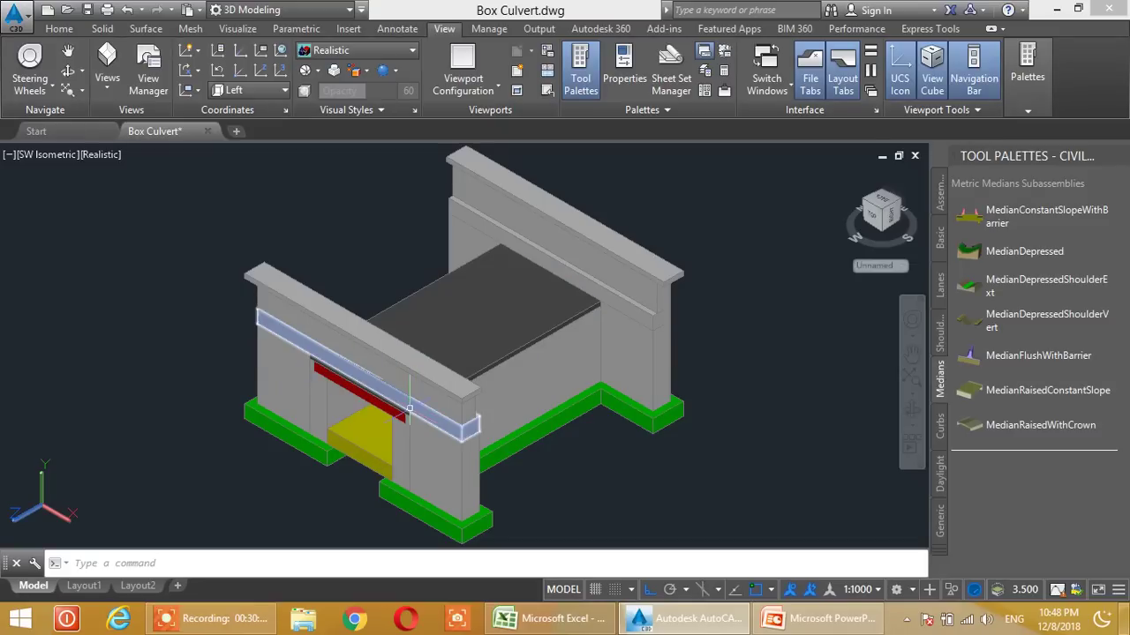
{"action": "left_click", "coordinate": [607, 627]}
{"action": "scroll", "coordinate": [764, 365], "scroll_direction": "up", "scroll_amount": 4}
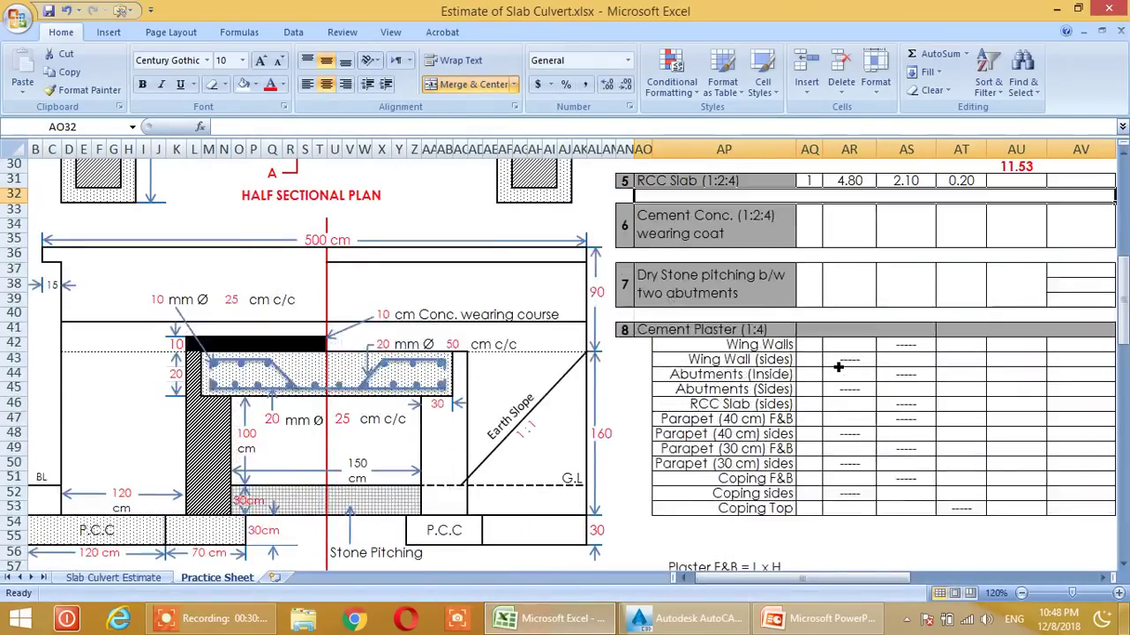
{"action": "scroll", "coordinate": [838, 367], "scroll_direction": "up", "scroll_amount": 1}
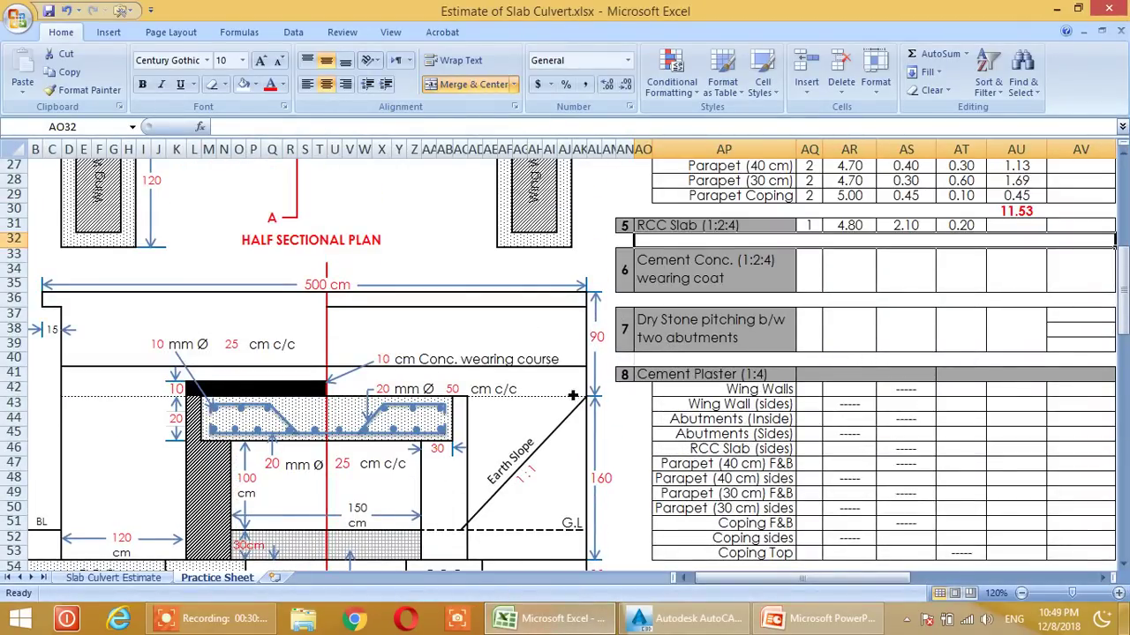
- Enter 1 as the count for the Cement Conc. (1:2:4) wearing coat and link its length to the RCC Slab length in AR31
{"action": "scroll", "coordinate": [572, 396], "scroll_direction": "up", "scroll_amount": 1}
{"action": "left_click", "coordinate": [809, 323]}
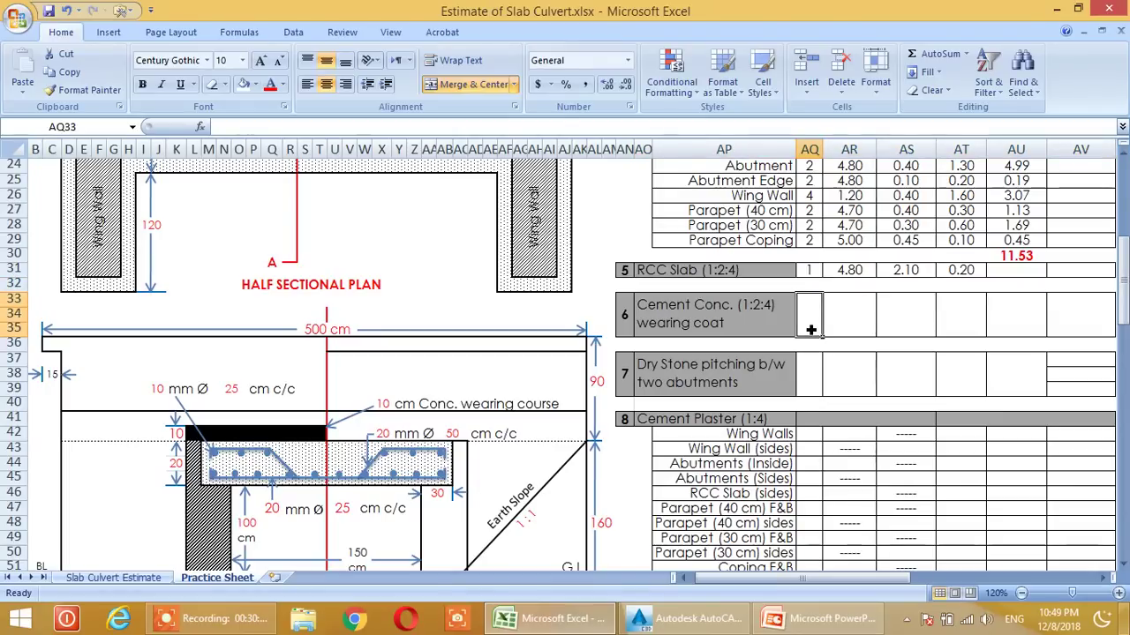
{"action": "left_click", "coordinate": [892, 368]}
{"action": "left_click", "coordinate": [821, 327]}
{"action": "type", "text": "1"}
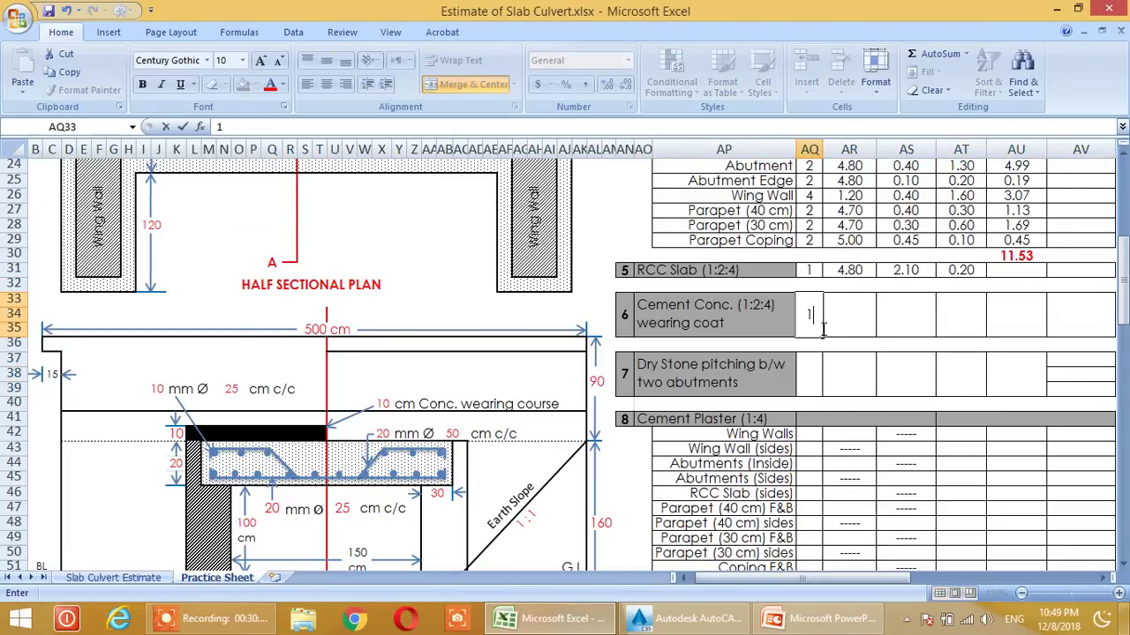
{"action": "left_click", "coordinate": [857, 325]}
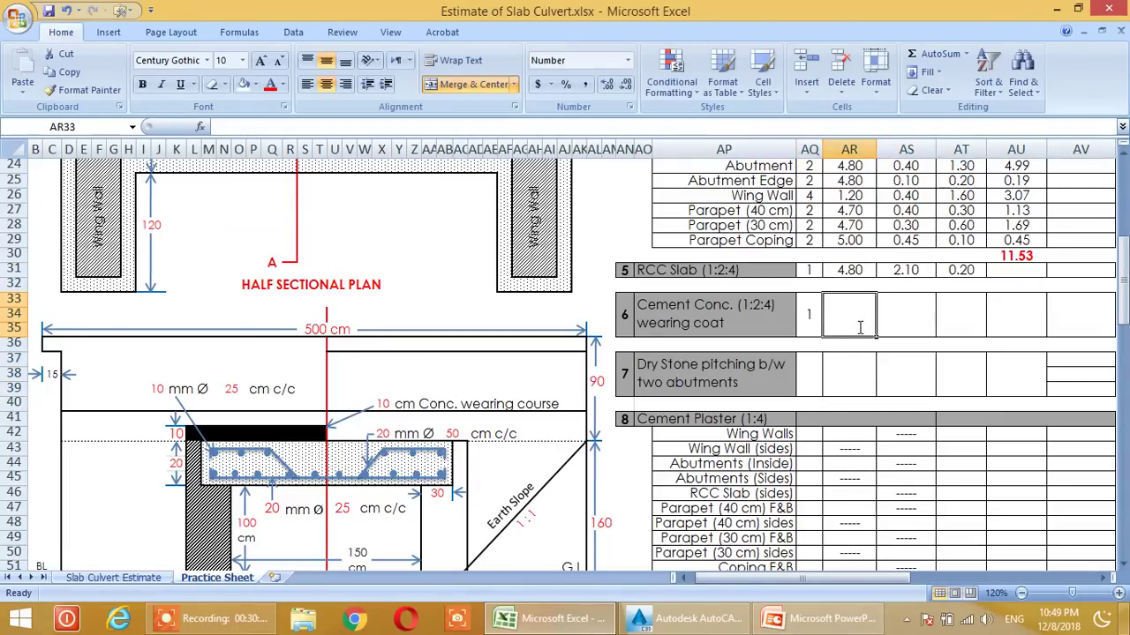
{"action": "type", "text": "="}
{"action": "left_click", "coordinate": [849, 270]}
{"action": "key", "text": "Return"}
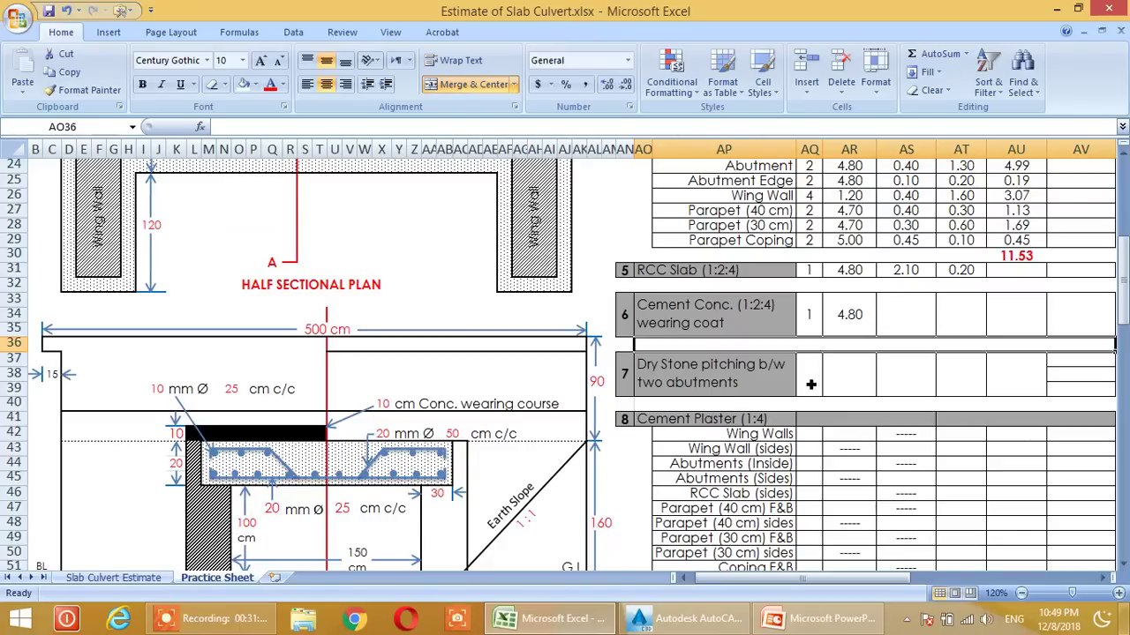
- Set the wearing coat breadth to the clear span plus both abutment widths in metres, =(V50+L22+L22)/100
{"action": "scroll", "coordinate": [562, 442], "scroll_direction": "down", "scroll_amount": 1}
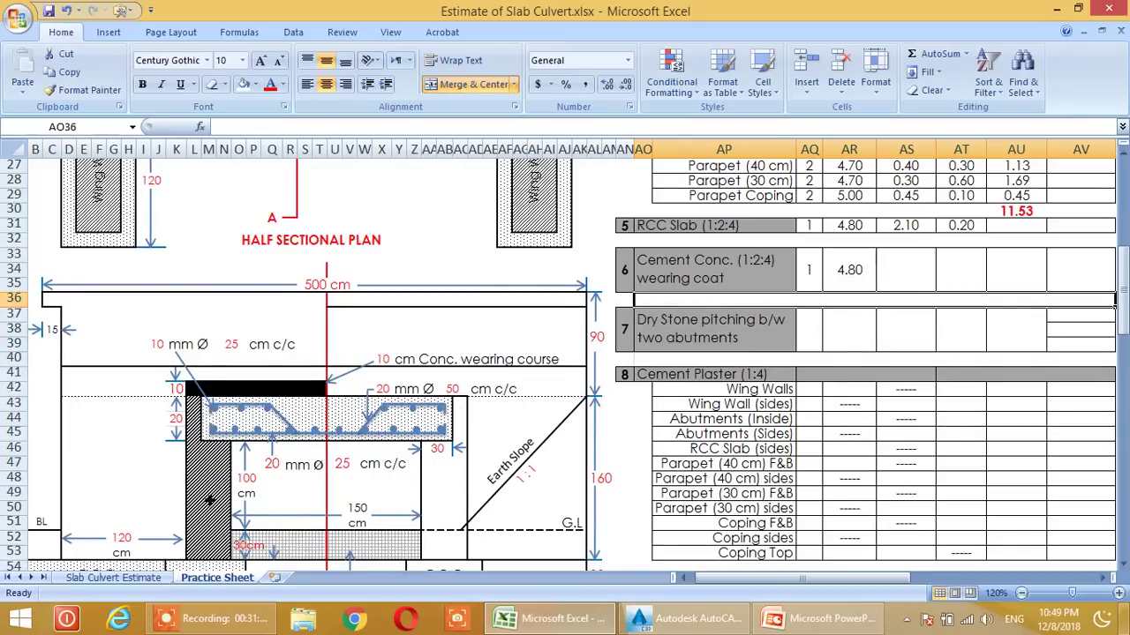
{"action": "scroll", "coordinate": [426, 510], "scroll_direction": "up", "scroll_amount": 6}
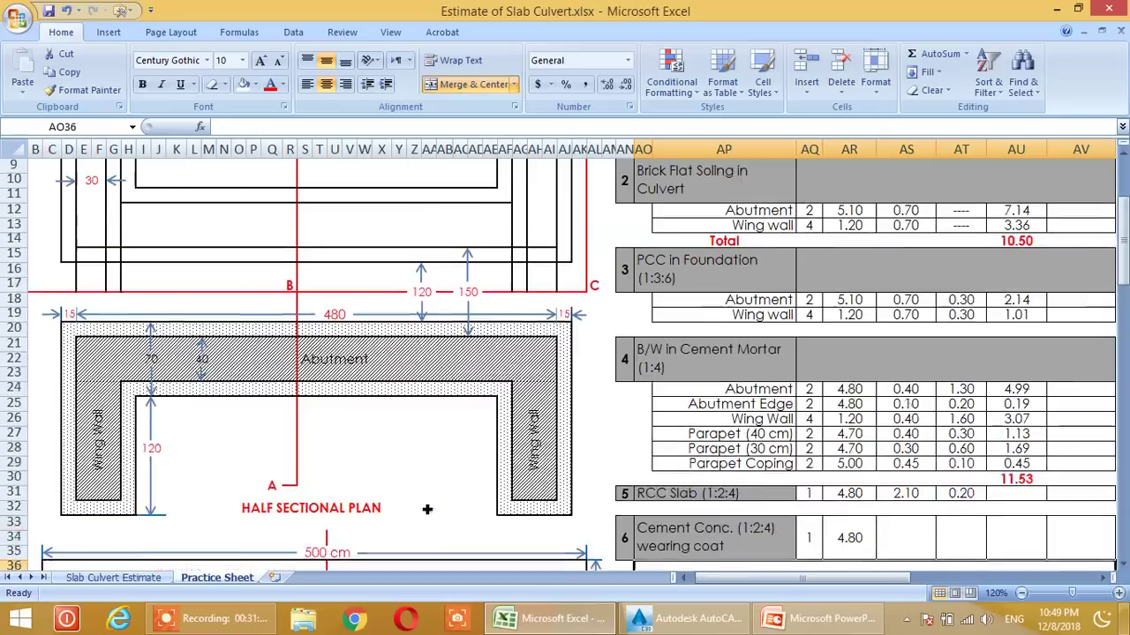
{"action": "scroll", "coordinate": [381, 477], "scroll_direction": "up", "scroll_amount": 1}
{"action": "scroll", "coordinate": [331, 466], "scroll_direction": "down", "scroll_amount": 8}
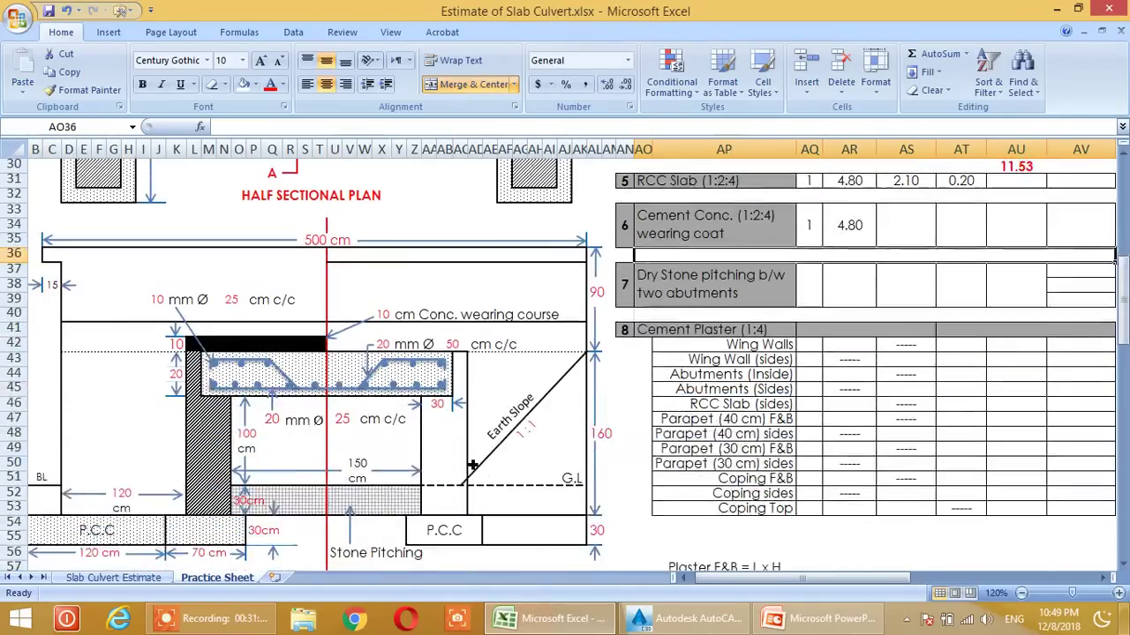
{"action": "scroll", "coordinate": [472, 465], "scroll_direction": "down", "scroll_amount": 10}
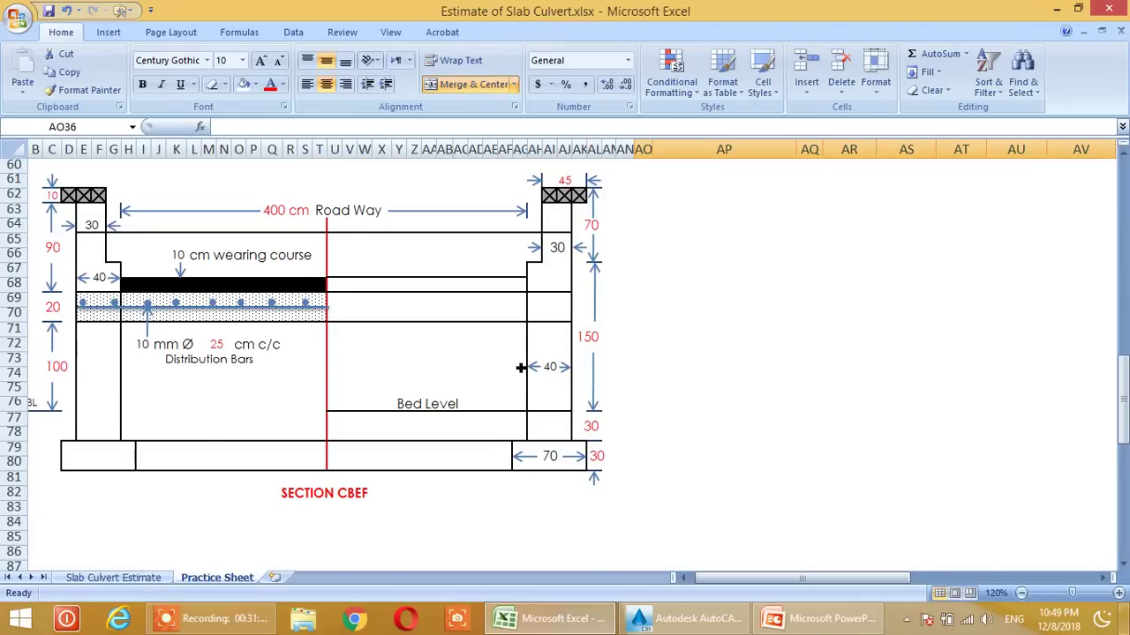
{"action": "scroll", "coordinate": [371, 439], "scroll_direction": "up", "scroll_amount": 10}
{"action": "scroll", "coordinate": [764, 405], "scroll_direction": "up", "scroll_amount": 1}
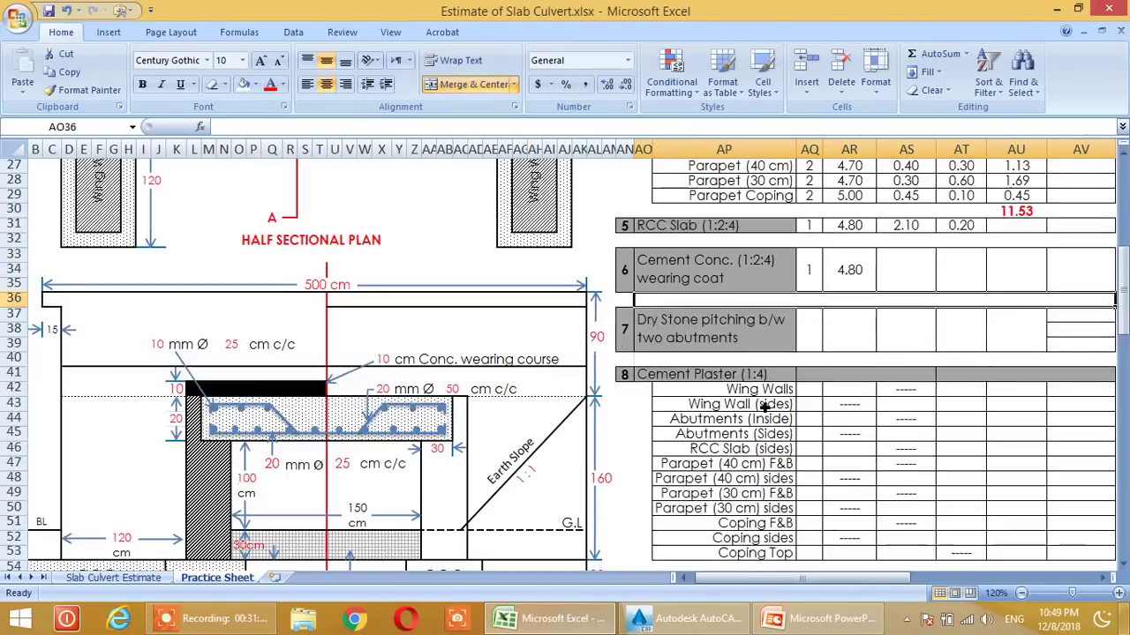
{"action": "left_click", "coordinate": [908, 270]}
{"action": "type", "text": "="}
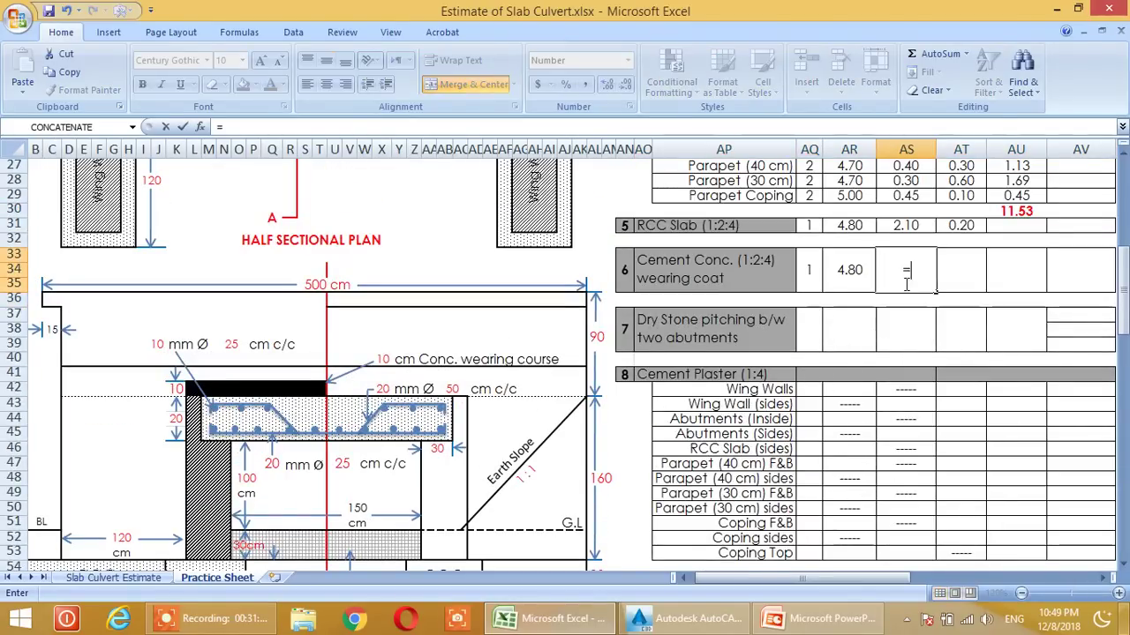
{"action": "scroll", "coordinate": [521, 393], "scroll_direction": "down", "scroll_amount": 4}
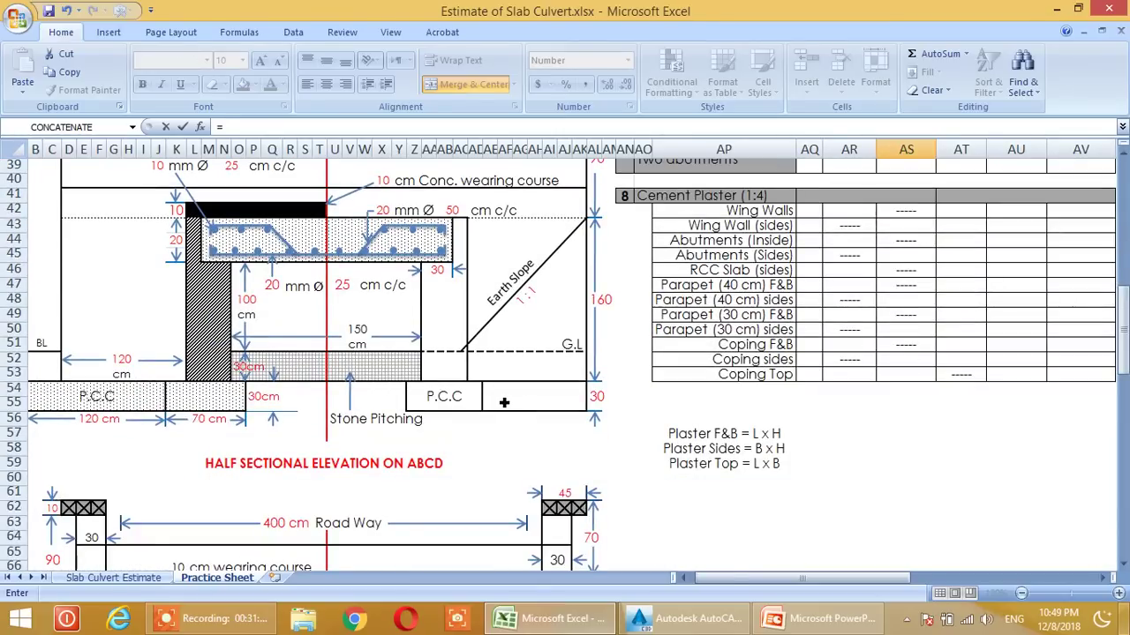
{"action": "type", "text": "("}
{"action": "left_click", "coordinate": [362, 331]}
{"action": "type", "text": "+"}
{"action": "scroll", "coordinate": [379, 356], "scroll_direction": "up", "scroll_amount": 8}
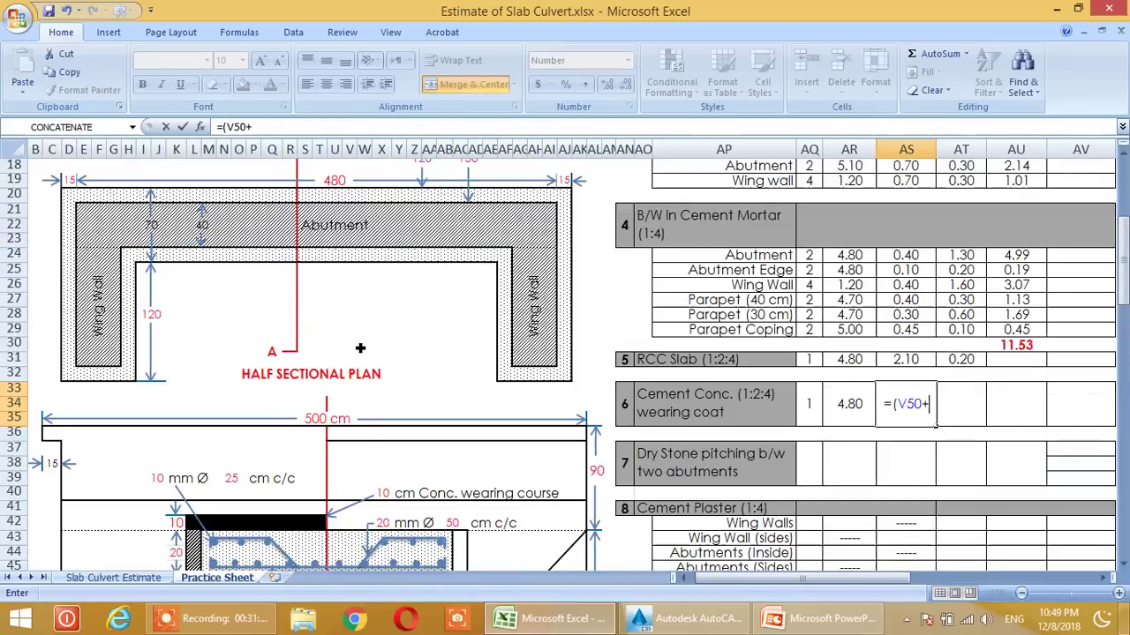
{"action": "left_click", "coordinate": [203, 273]}
{"action": "type", "text": "+"}
{"action": "left_click", "coordinate": [204, 276]}
{"action": "scroll", "coordinate": [673, 380], "scroll_direction": "up", "scroll_amount": 4}
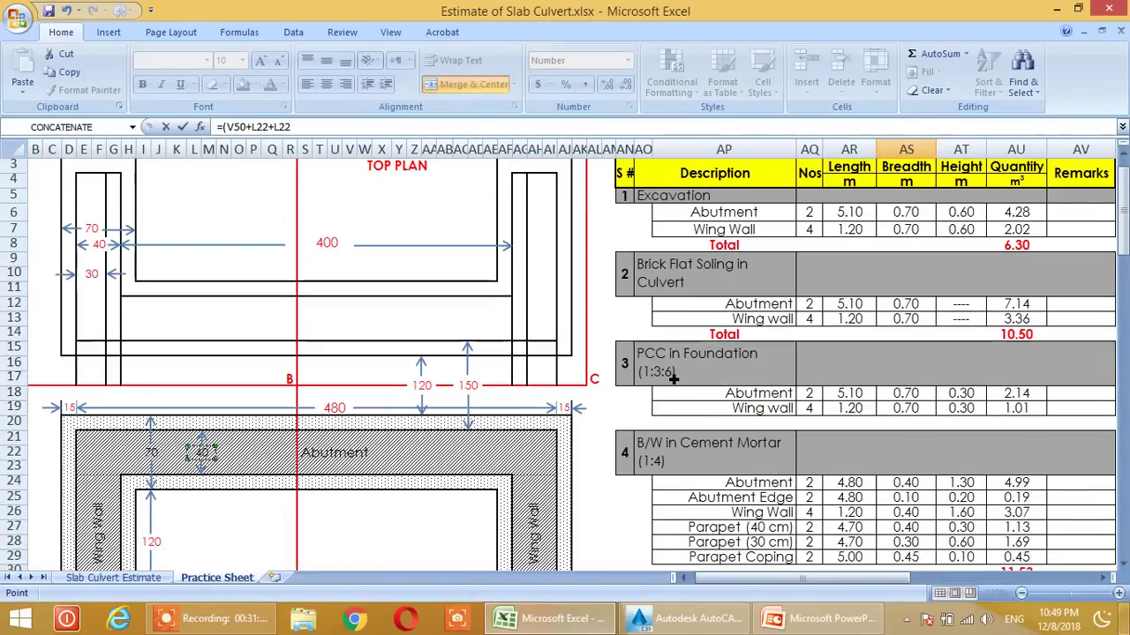
{"action": "scroll", "coordinate": [774, 383], "scroll_direction": "down", "scroll_amount": 2}
{"action": "type", "text": ")/100"}
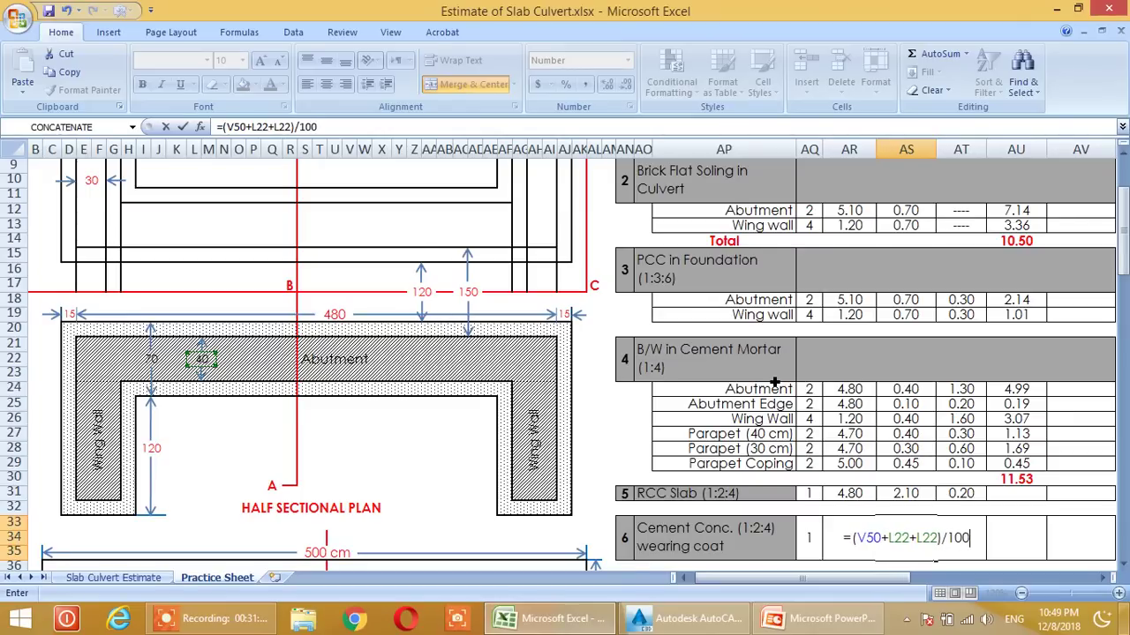
{"action": "key", "text": "Return"}
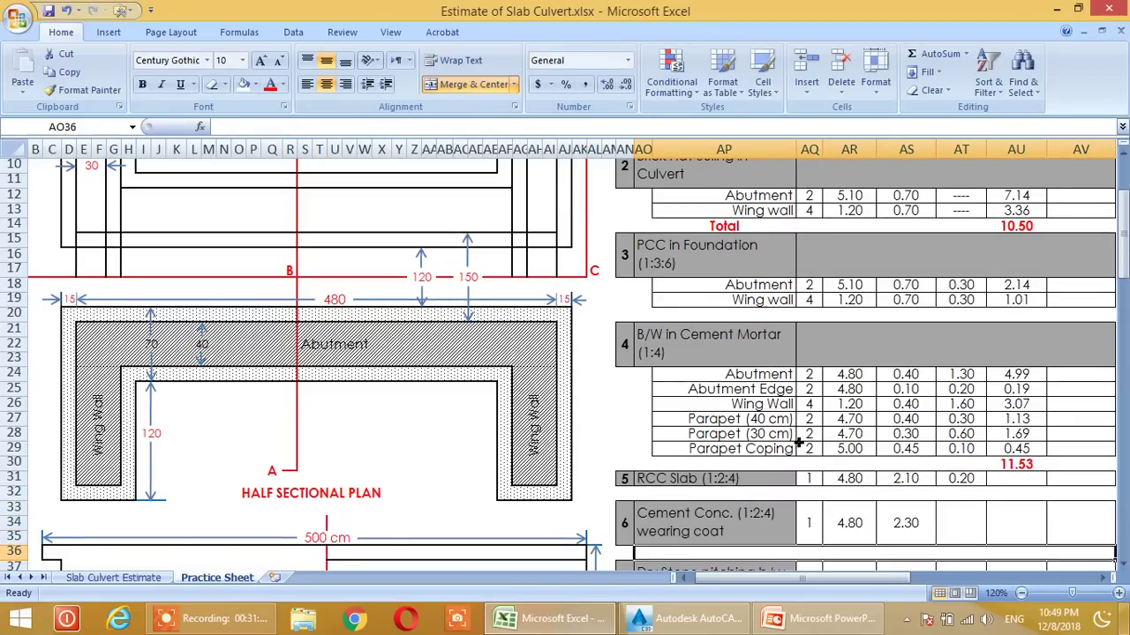
- Start the height formula for the Cement Conc. (1:2:4) wearing coat in AT33
{"action": "left_click", "coordinate": [962, 533]}
{"action": "scroll", "coordinate": [961, 529], "scroll_direction": "down", "scroll_amount": 5}
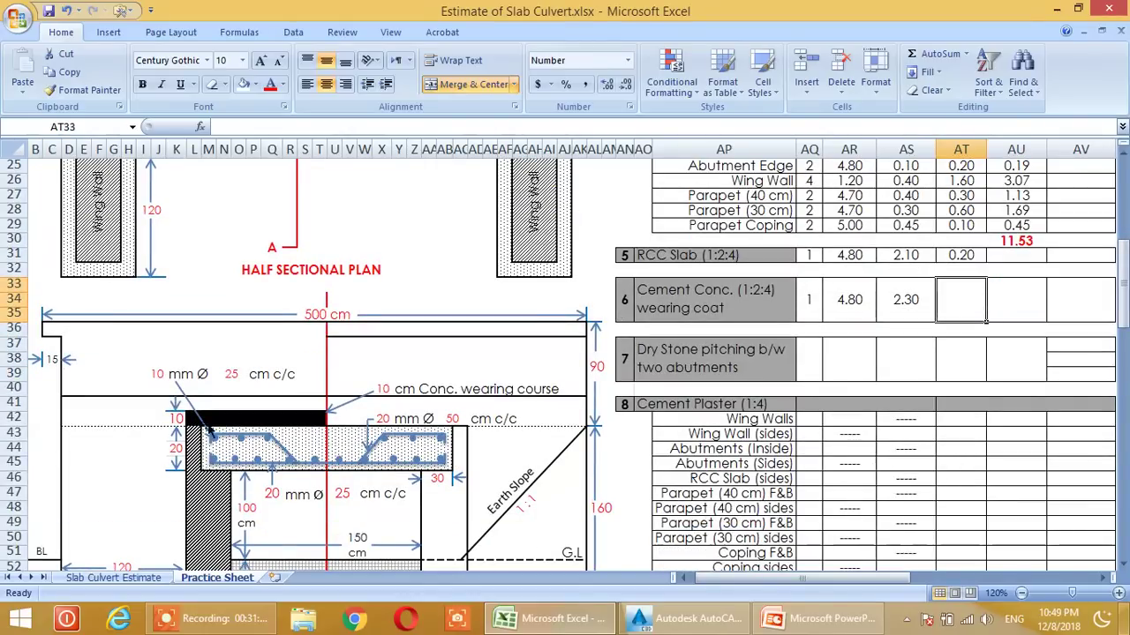
{"action": "type", "text": "="}
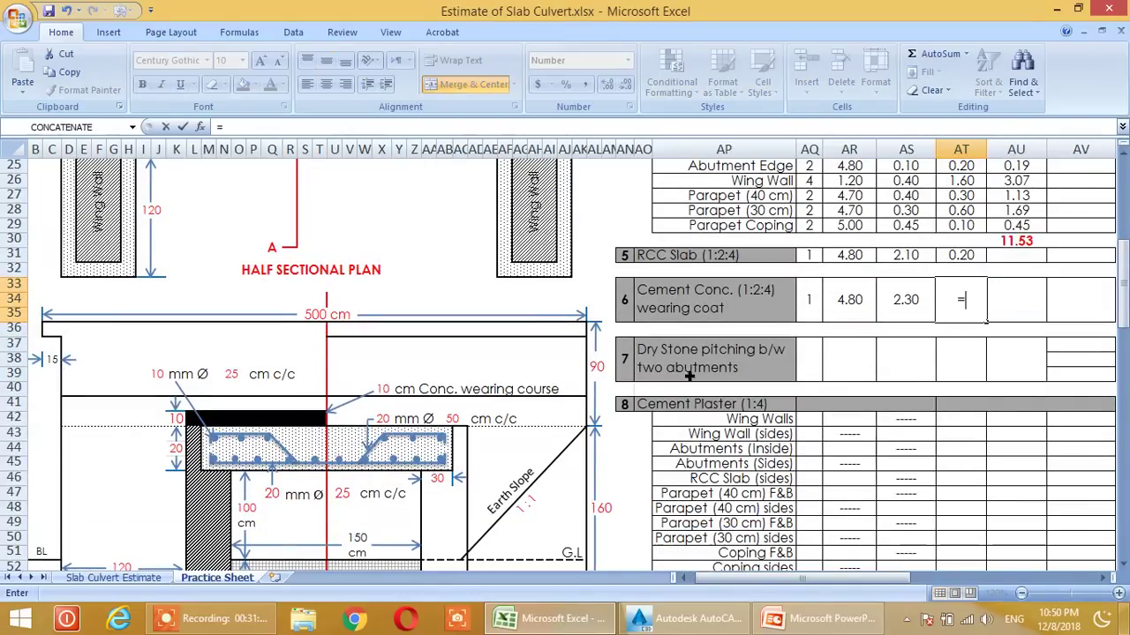
- Complete the wearing coat's height formula as the 10 cm thickness from the sectional elevation divided by 100
{"action": "left_click", "coordinate": [177, 419]}
{"action": "type", "text": "/100"}
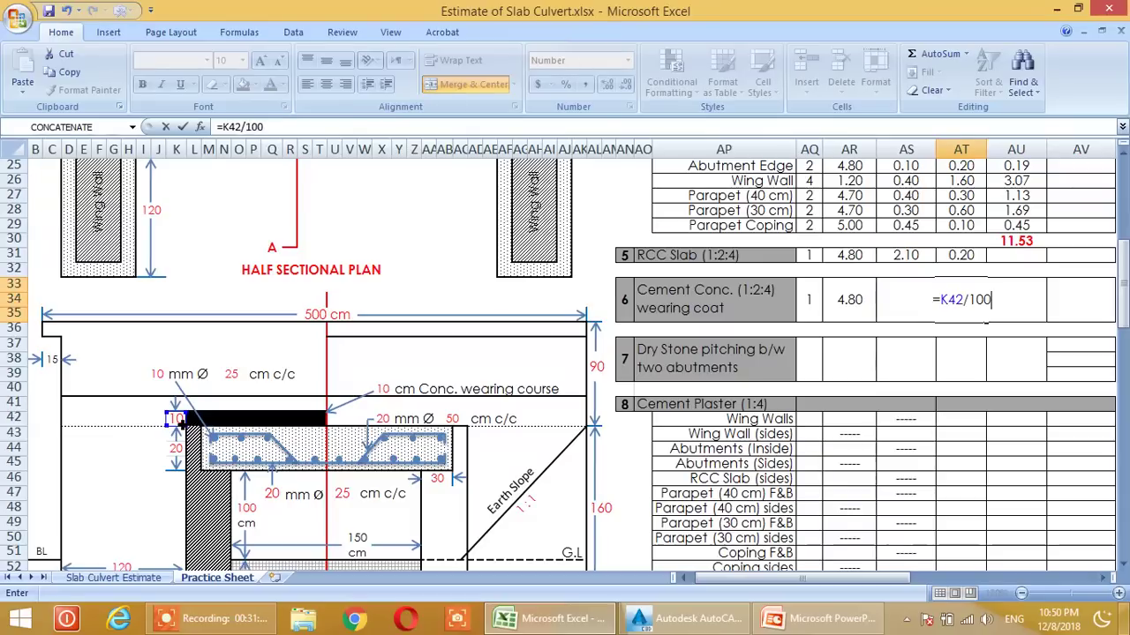
{"action": "key", "text": "Return"}
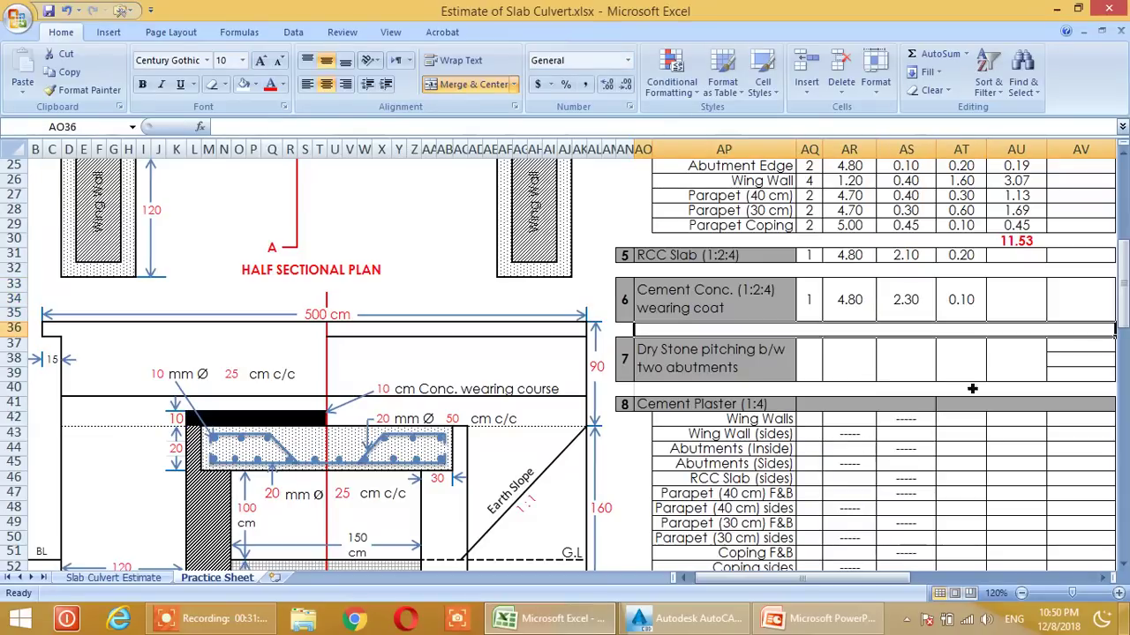
- For the dry stone pitching, enter 1 as the number and link its length to the wearing coat's length (=AR33)
{"action": "left_click", "coordinate": [820, 363]}
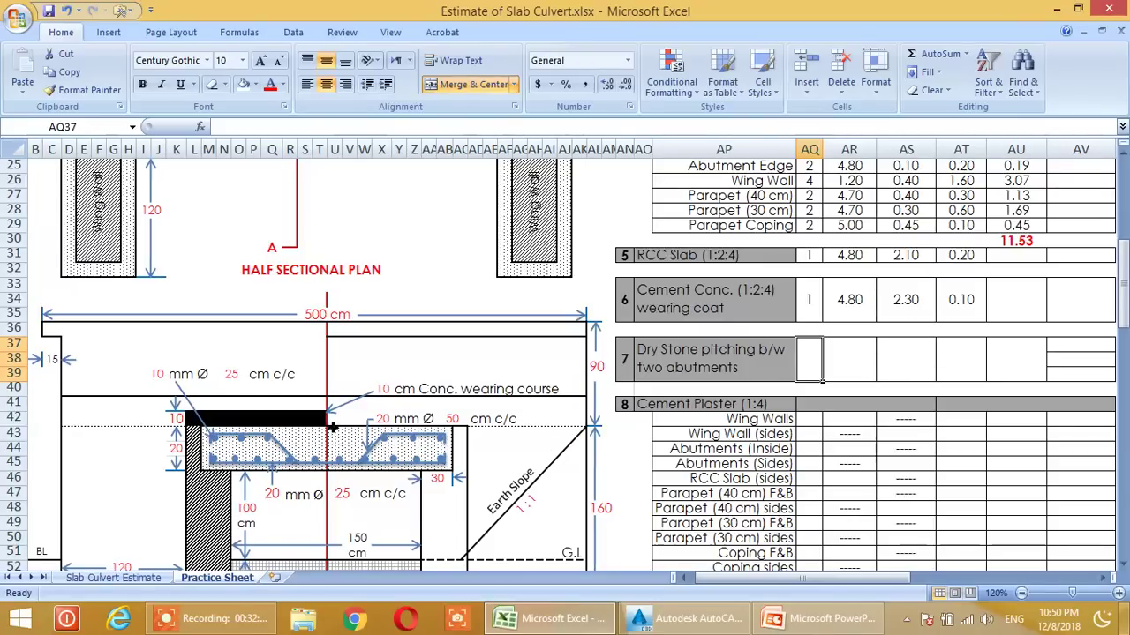
{"action": "scroll", "coordinate": [336, 433], "scroll_direction": "down", "scroll_amount": 3}
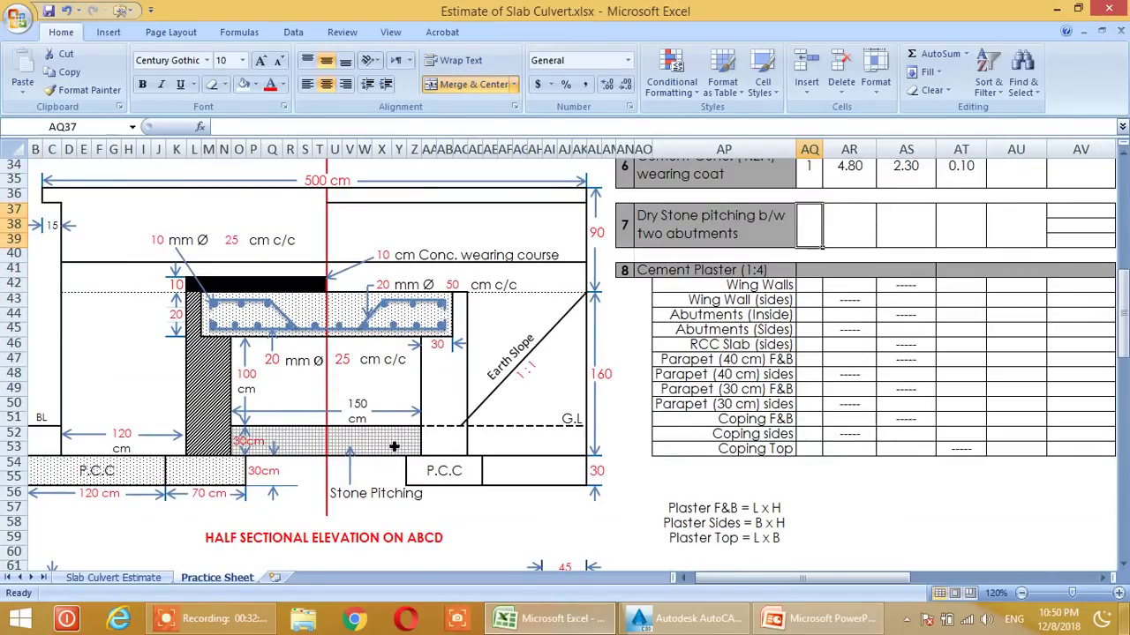
{"action": "scroll", "coordinate": [373, 456], "scroll_direction": "up", "scroll_amount": 1}
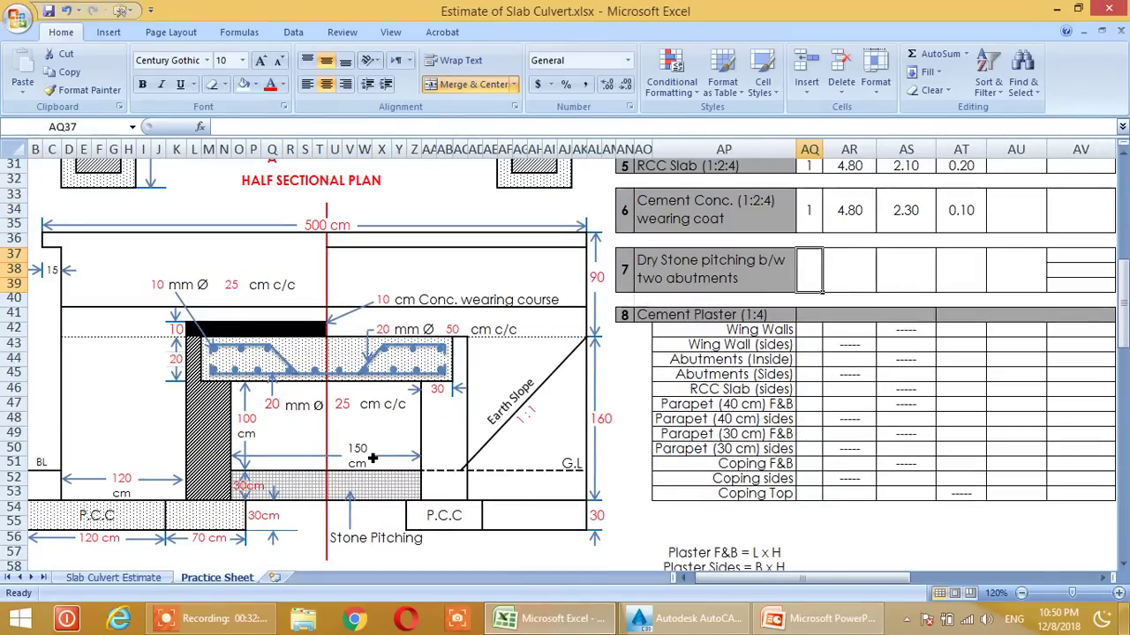
{"action": "scroll", "coordinate": [350, 504], "scroll_direction": "up", "scroll_amount": 2}
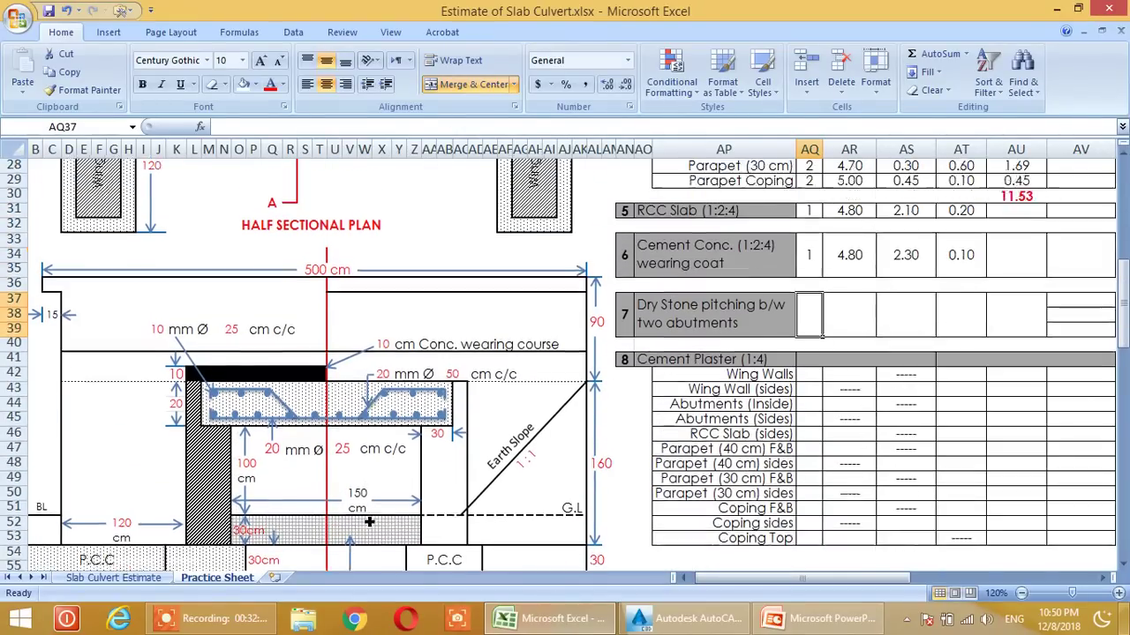
{"action": "type", "text": "1"}
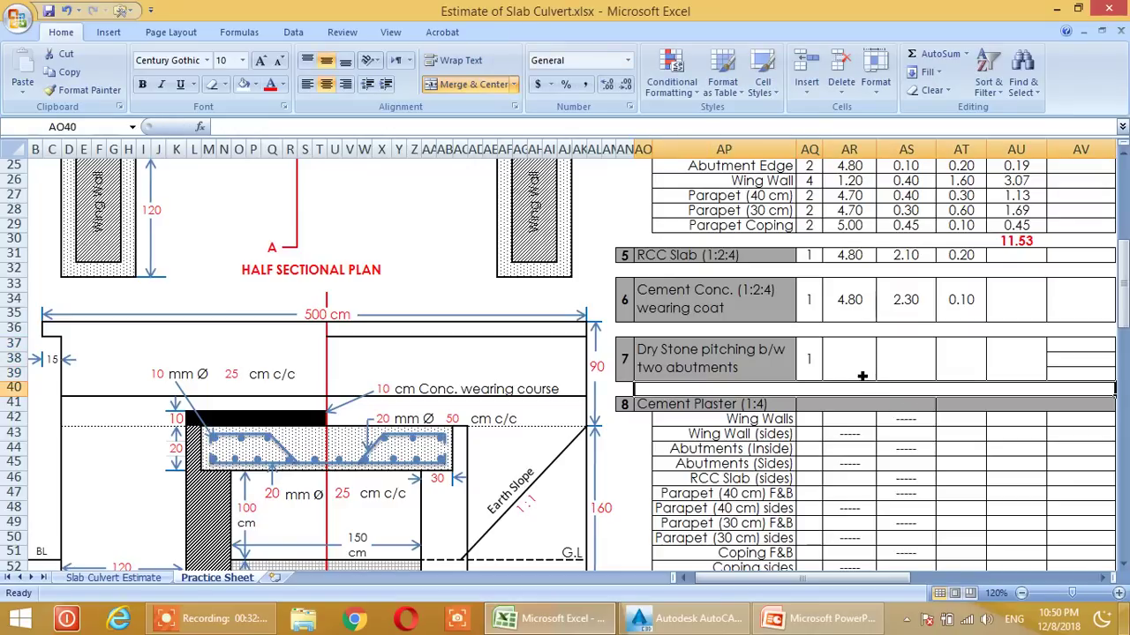
{"action": "left_click", "coordinate": [859, 374]}
{"action": "type", "text": "="}
{"action": "left_click", "coordinate": [859, 292]}
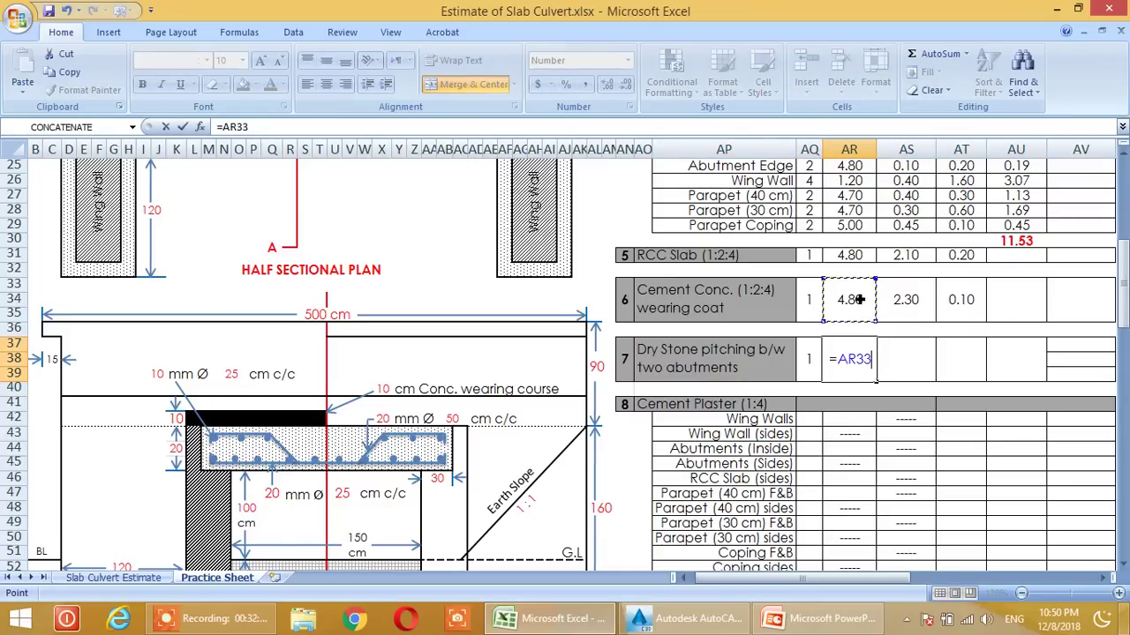
{"action": "key", "text": "Return"}
- Set the dry stone pitching's breadth to the 150 cm clear span from the elevation divided by 100 (=V50/100)
{"action": "left_click", "coordinate": [906, 366]}
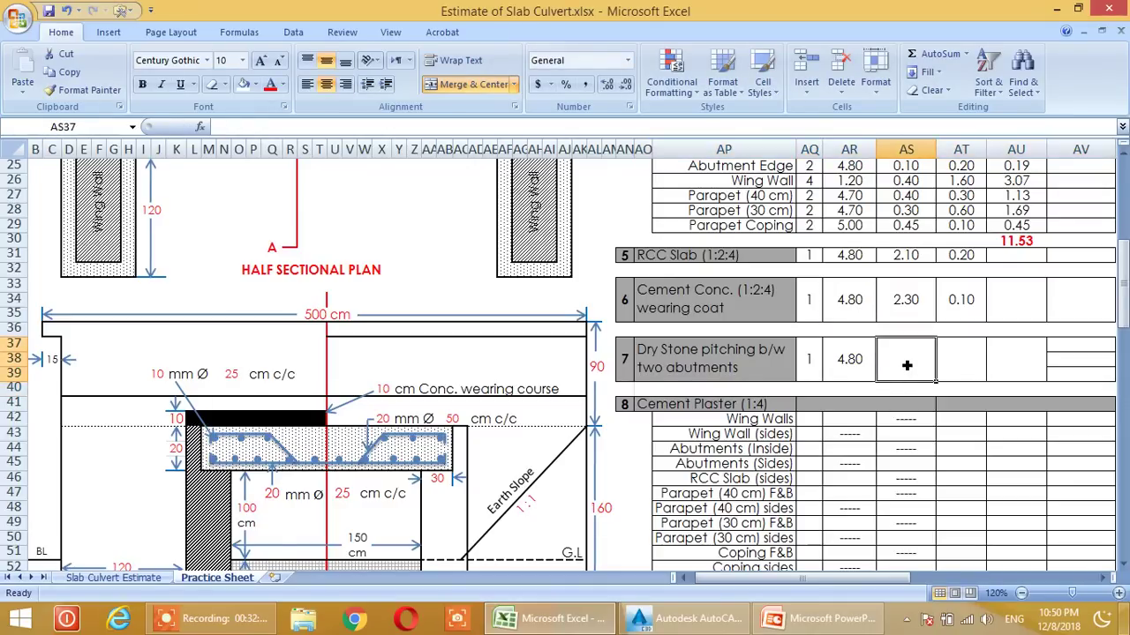
{"action": "scroll", "coordinate": [240, 454], "scroll_direction": "down", "scroll_amount": 2}
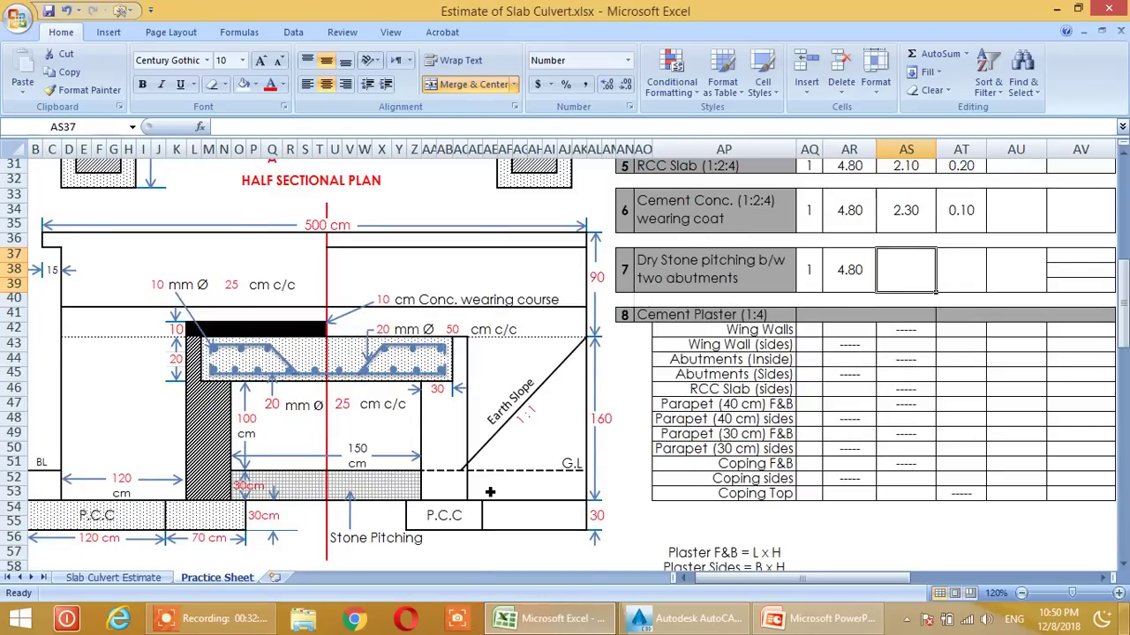
{"action": "scroll", "coordinate": [408, 508], "scroll_direction": "up", "scroll_amount": 1}
{"action": "scroll", "coordinate": [870, 454], "scroll_direction": "up", "scroll_amount": 2}
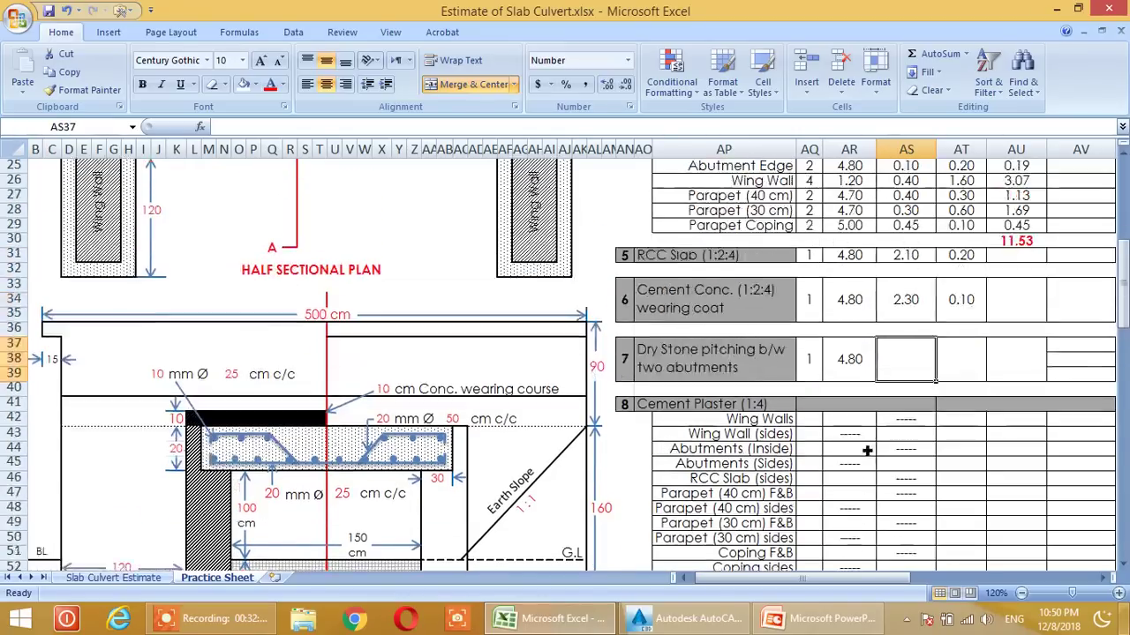
{"action": "type", "text": "="}
{"action": "scroll", "coordinate": [885, 443], "scroll_direction": "down", "scroll_amount": 3}
{"action": "left_click", "coordinate": [357, 451]}
{"action": "type", "text": "/100"}
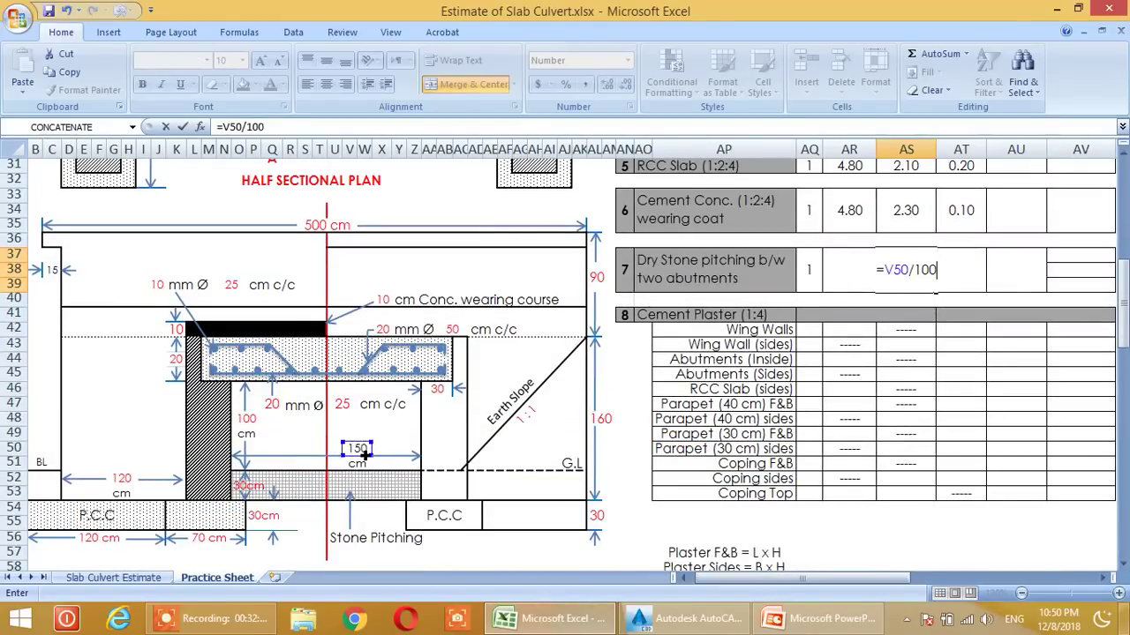
{"action": "key", "text": "Return"}
- Set the dry stone pitching's height to its 30 cm thickness from the elevation divided by 100
{"action": "scroll", "coordinate": [625, 492], "scroll_direction": "up", "scroll_amount": 1}
{"action": "scroll", "coordinate": [625, 492], "scroll_direction": "up", "scroll_amount": 2}
{"action": "scroll", "coordinate": [626, 492], "scroll_direction": "down", "scroll_amount": 4}
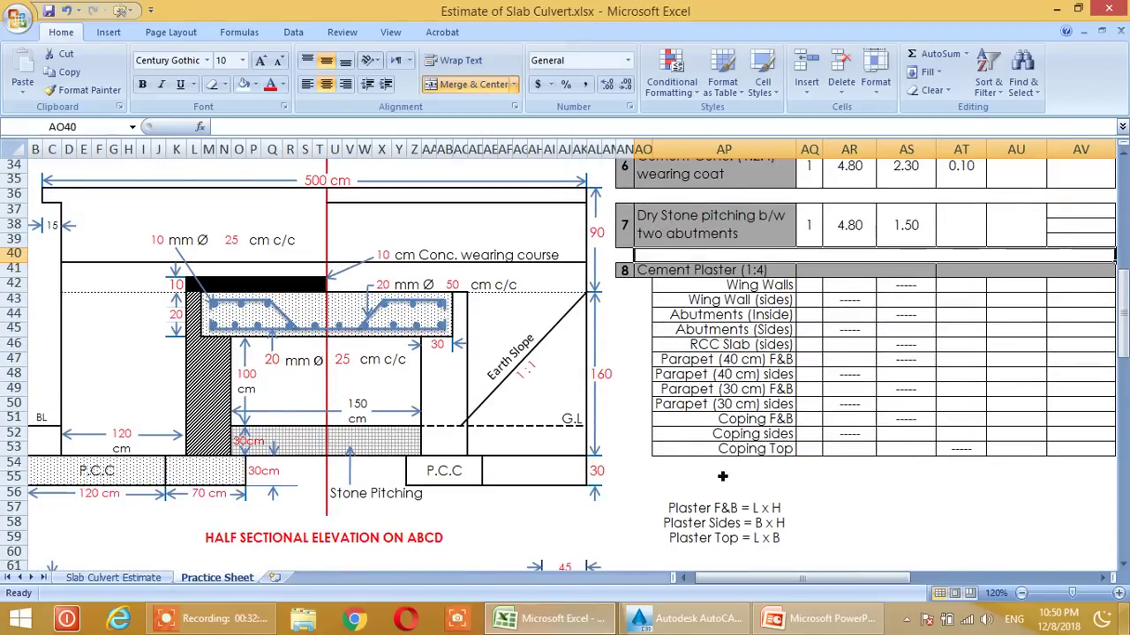
{"action": "scroll", "coordinate": [650, 472], "scroll_direction": "up", "scroll_amount": 4}
{"action": "left_click", "coordinate": [972, 403]}
{"action": "type", "text": "="}
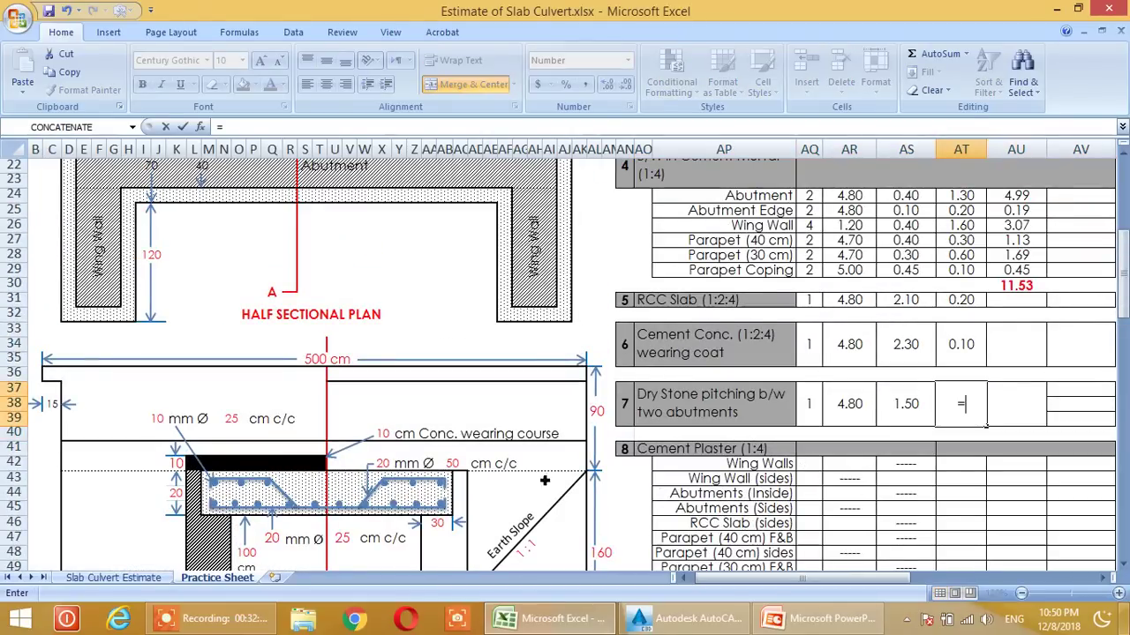
{"action": "scroll", "coordinate": [310, 537], "scroll_direction": "down", "scroll_amount": 3}
{"action": "left_click", "coordinate": [258, 492]}
{"action": "type", "text": "/100"}
{"action": "key", "text": "Return"}
{"action": "scroll", "coordinate": [802, 510], "scroll_direction": "up", "scroll_amount": 3}
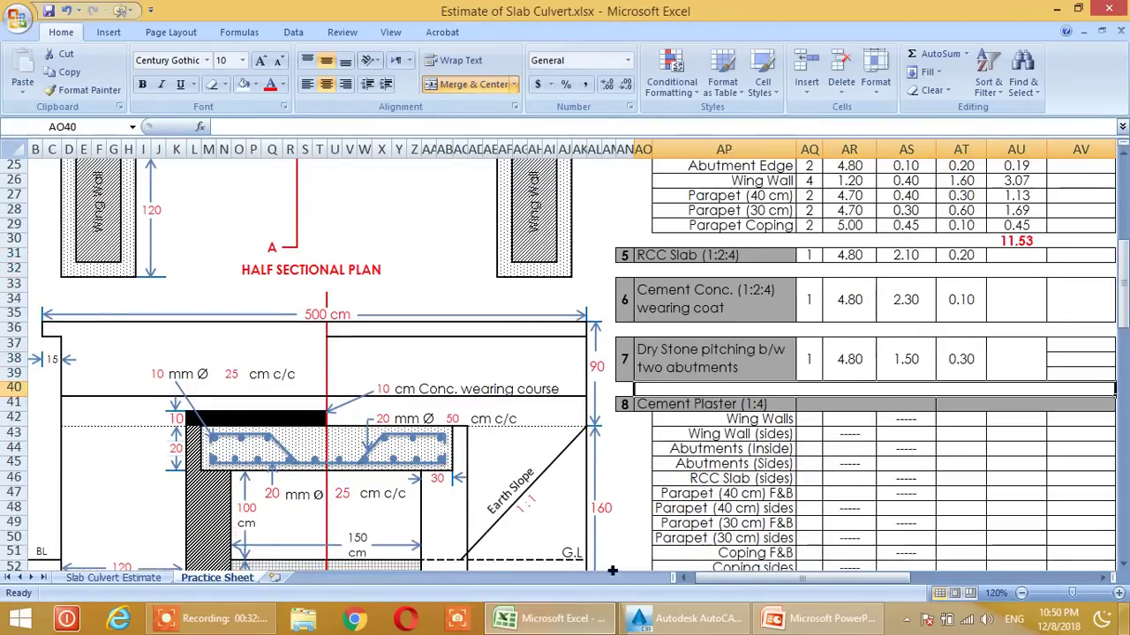
- Copy the Parapet Coping quantity formula from AU29 into the RCC Slab quantity cell AU31
{"action": "scroll", "coordinate": [909, 499], "scroll_direction": "up", "scroll_amount": 2}
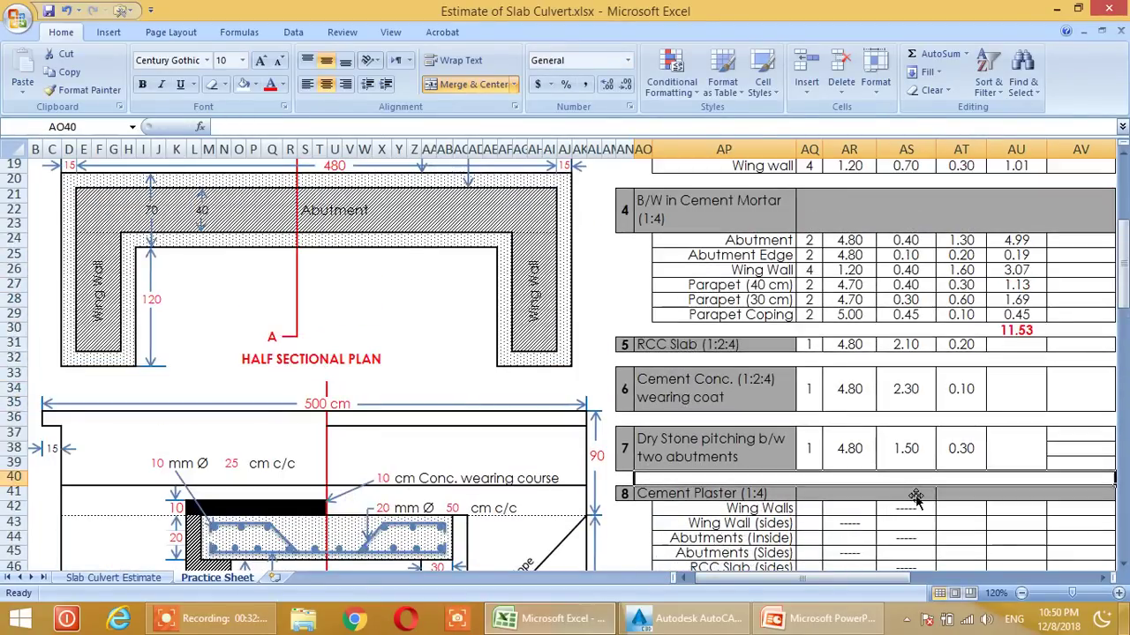
{"action": "scroll", "coordinate": [942, 472], "scroll_direction": "down", "scroll_amount": 1}
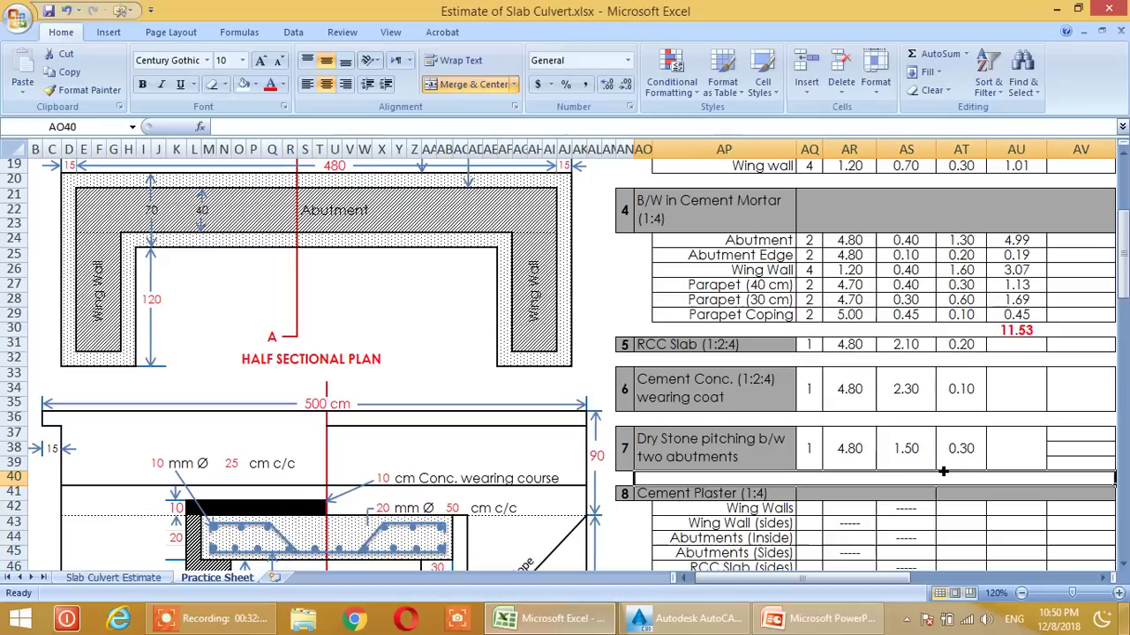
{"action": "left_click", "coordinate": [1021, 319]}
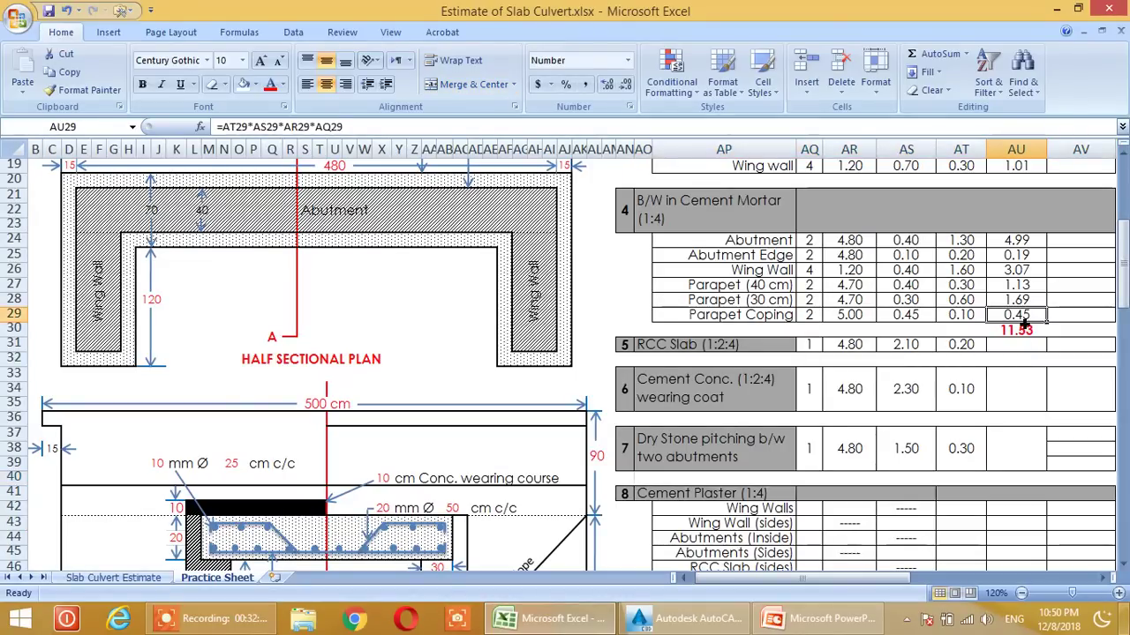
{"action": "key", "text": "ctrl+c"}
{"action": "key", "text": "Down"}
{"action": "key", "text": "Down"}
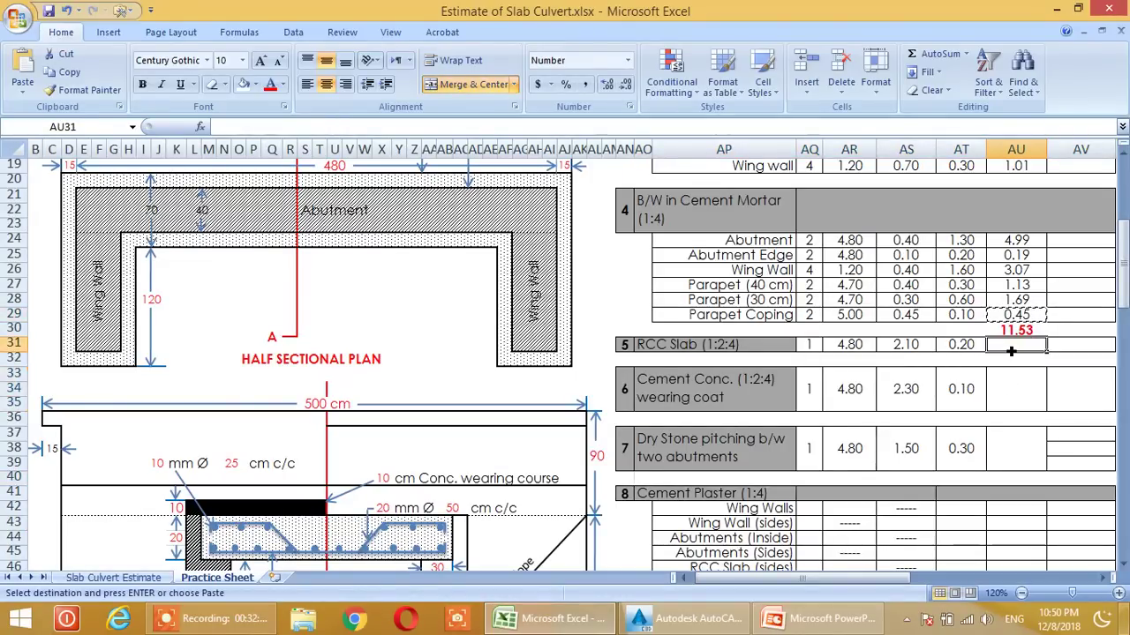
{"action": "key", "text": "ctrl+v"}
- Try to paste the copied quantity formula into the wearing coat and dry stone pitching quantity cells
{"action": "left_click", "coordinate": [1013, 411]}
{"action": "key", "text": "ctrl+v"}
{"action": "left_click", "coordinate": [1016, 448]}
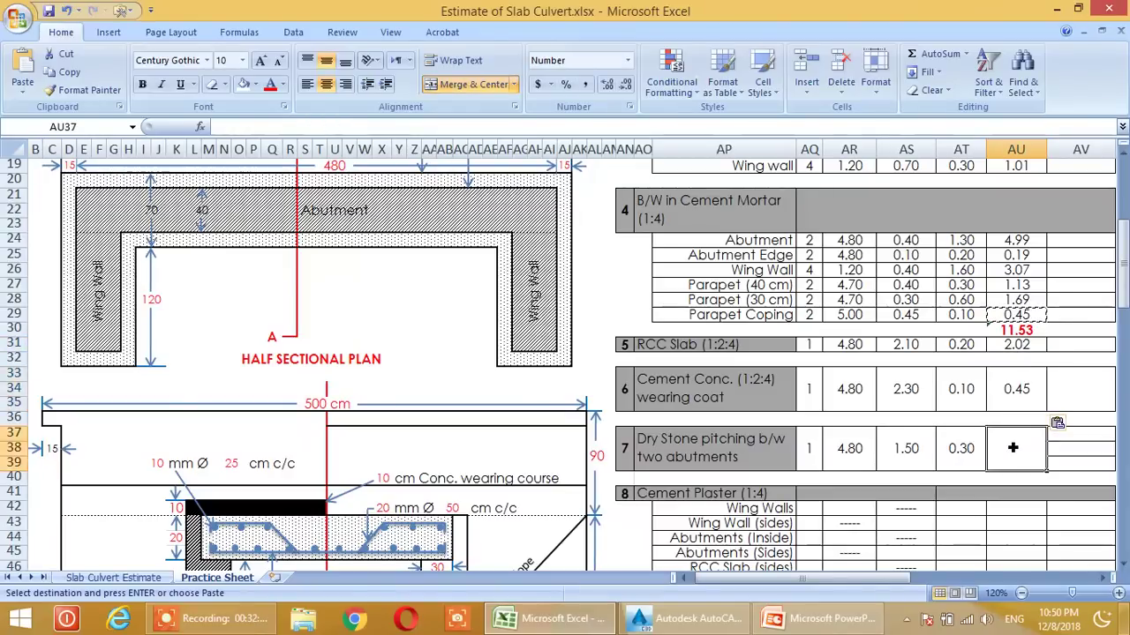
{"action": "key", "text": "ctrl+v"}
{"action": "key", "text": "Escape"}
{"action": "scroll", "coordinate": [927, 449], "scroll_direction": "down", "scroll_amount": 1}
{"action": "scroll", "coordinate": [1021, 446], "scroll_direction": "up", "scroll_amount": 1}
{"action": "scroll", "coordinate": [1019, 444], "scroll_direction": "up", "scroll_amount": 1}
{"action": "scroll", "coordinate": [1015, 442], "scroll_direction": "down", "scroll_amount": 1}
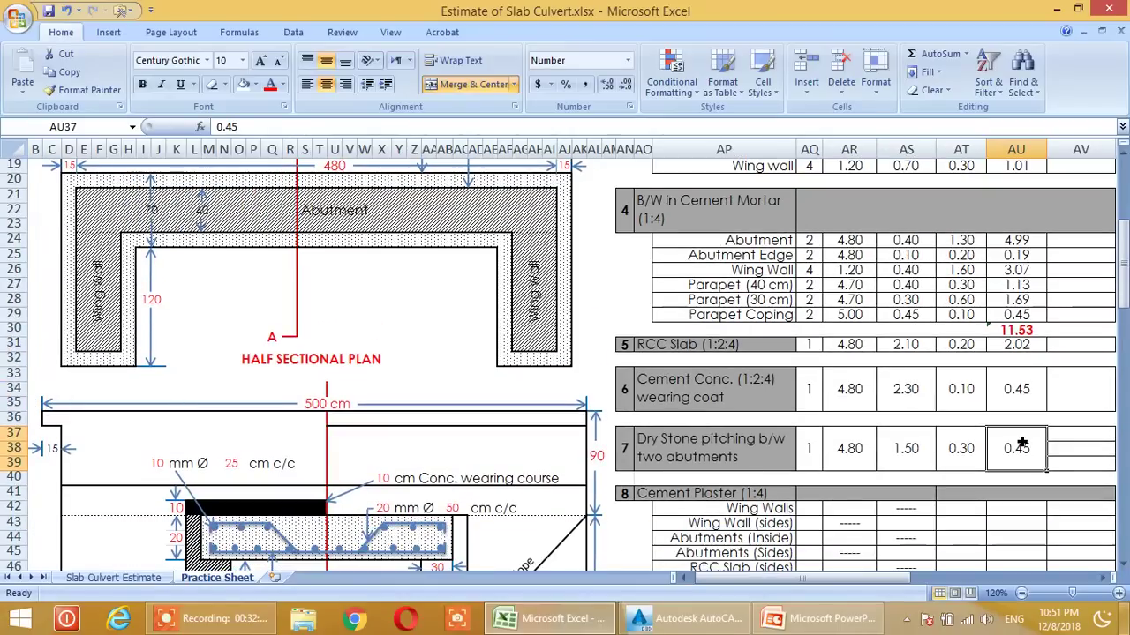
{"action": "scroll", "coordinate": [1000, 463], "scroll_direction": "down", "scroll_amount": 1}
{"action": "scroll", "coordinate": [1006, 461], "scroll_direction": "up", "scroll_amount": 1}
- Check the RCC Slab quantity formula and clear the pasted quantities of the wearing coat and dry stone pitching
{"action": "left_click", "coordinate": [1016, 344]}
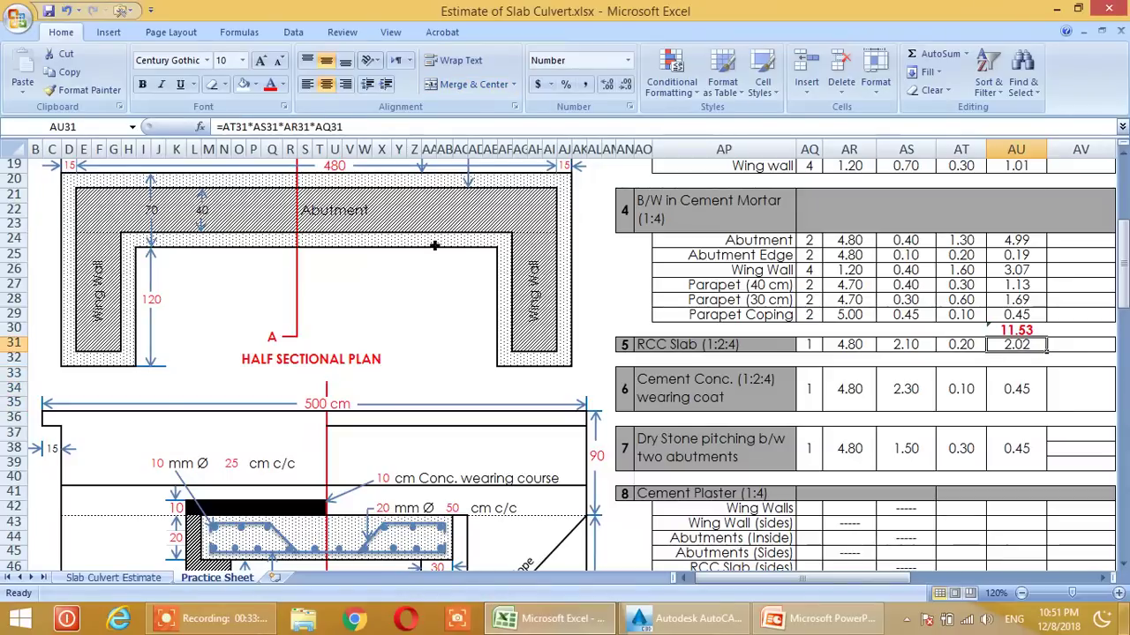
{"action": "left_click", "coordinate": [313, 128]}
{"action": "key", "text": "Return"}
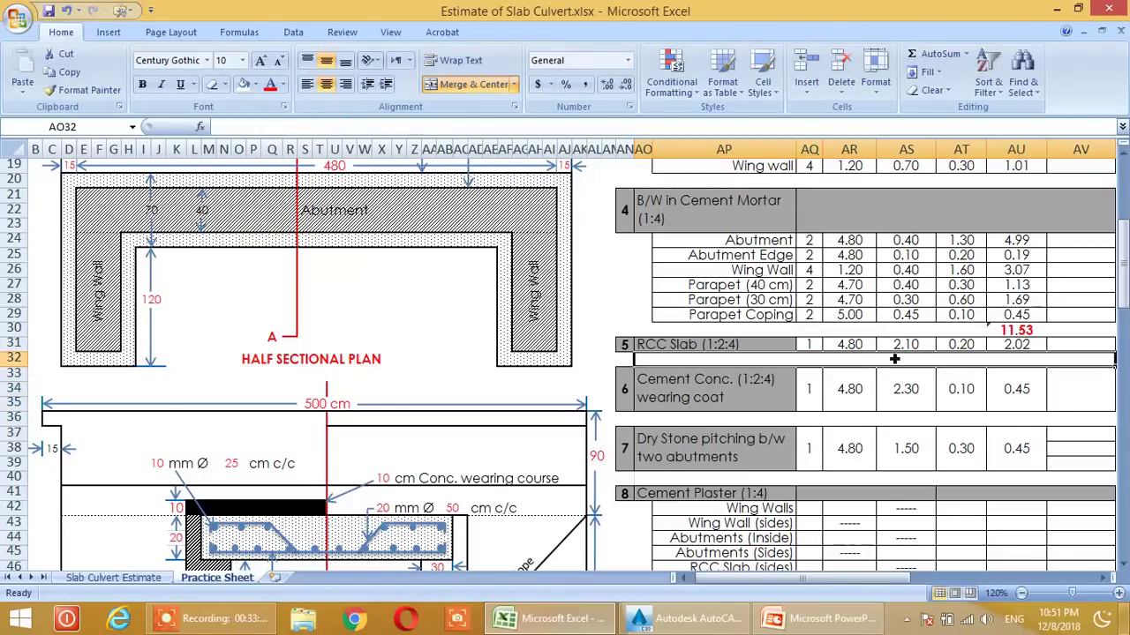
{"action": "left_click", "coordinate": [1016, 388]}
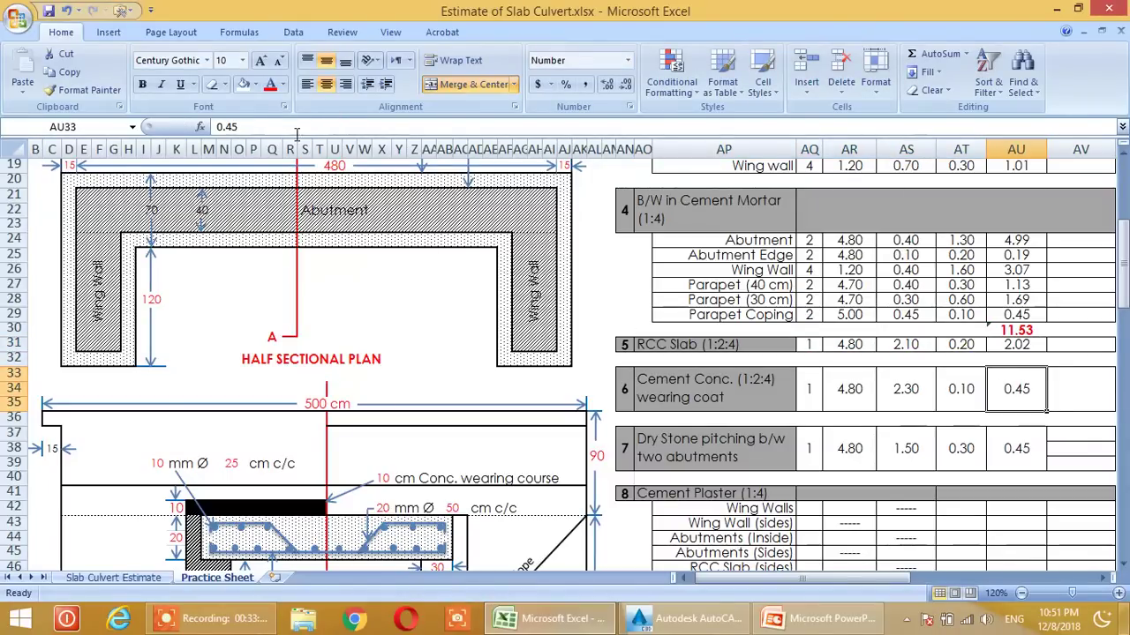
{"action": "double_click", "coordinate": [226, 126]}
{"action": "key", "text": "BackSpace"}
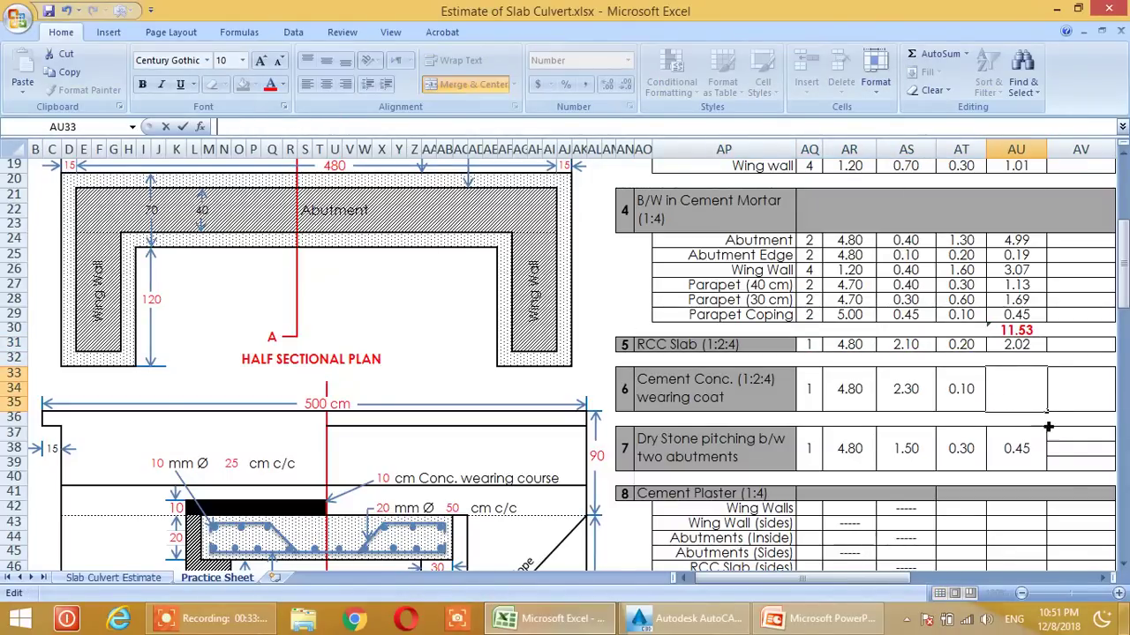
{"action": "left_click", "coordinate": [1015, 450]}
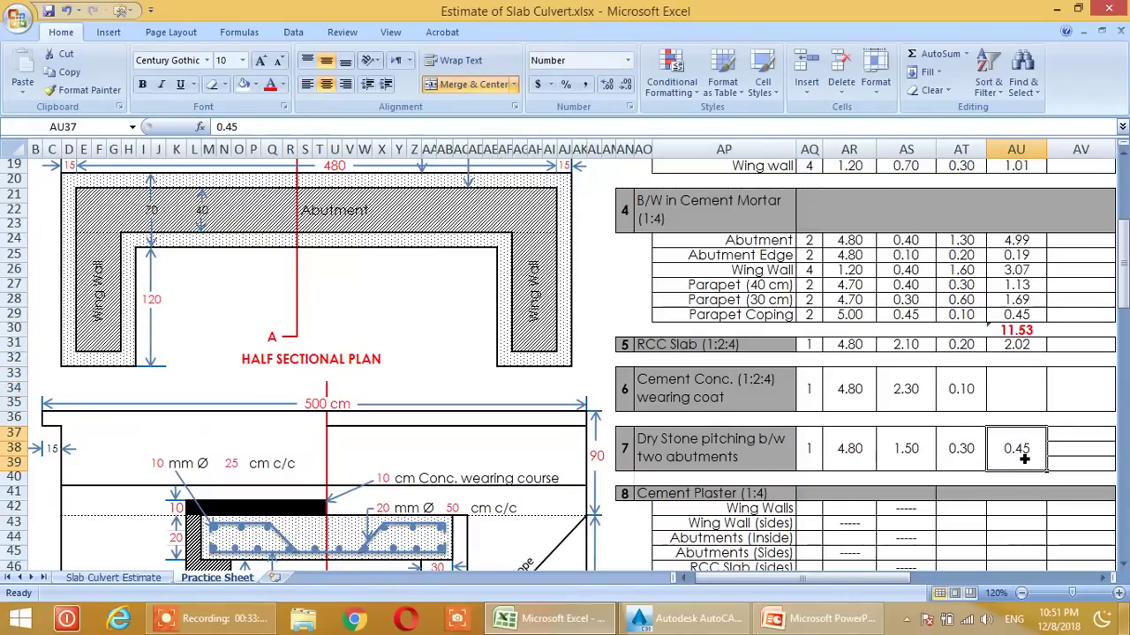
{"action": "left_click", "coordinate": [1019, 388]}
{"action": "left_click", "coordinate": [1030, 349]}
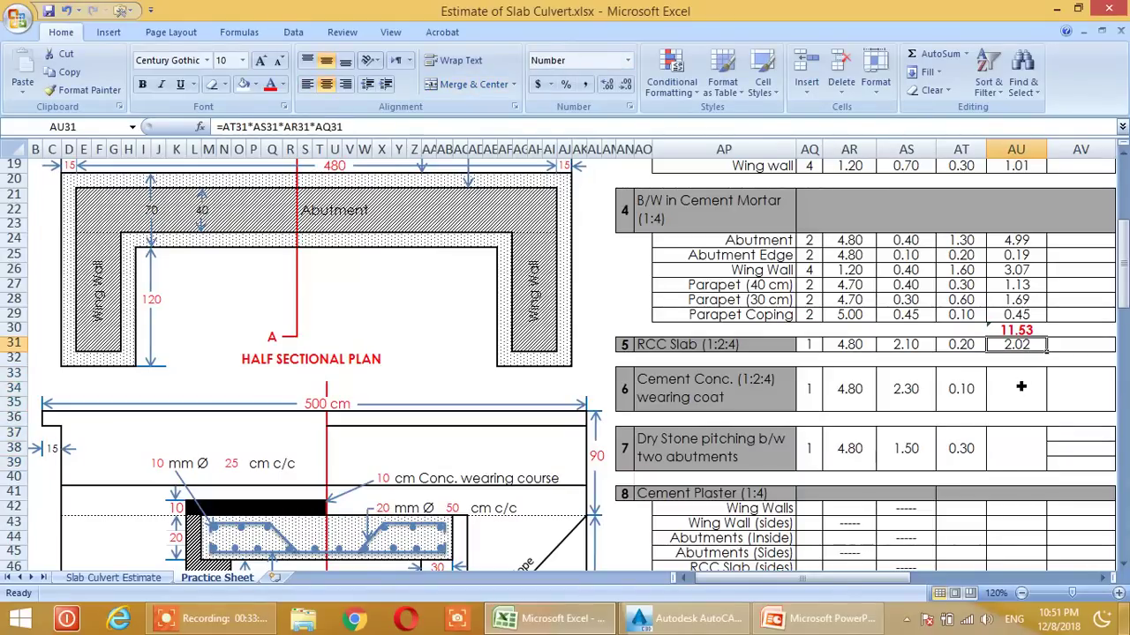
- Calculate the wearing coat's quantity in AU33 by multiplying its height, breadth, length and number
{"action": "left_click", "coordinate": [1020, 390]}
{"action": "type", "text": "="}
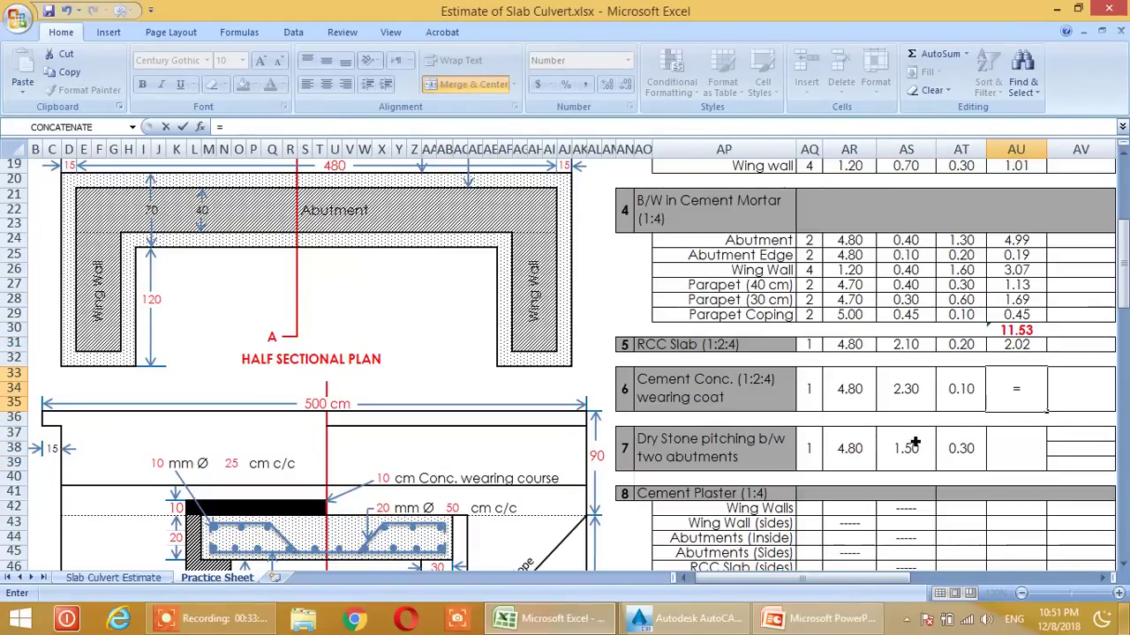
{"action": "left_click", "coordinate": [962, 402]}
{"action": "type", "text": "*"}
{"action": "left_click", "coordinate": [909, 403]}
{"action": "type", "text": "*"}
{"action": "left_click", "coordinate": [856, 402]}
{"action": "type", "text": "*"}
{"action": "left_click", "coordinate": [808, 397]}
{"action": "key", "text": "Return"}
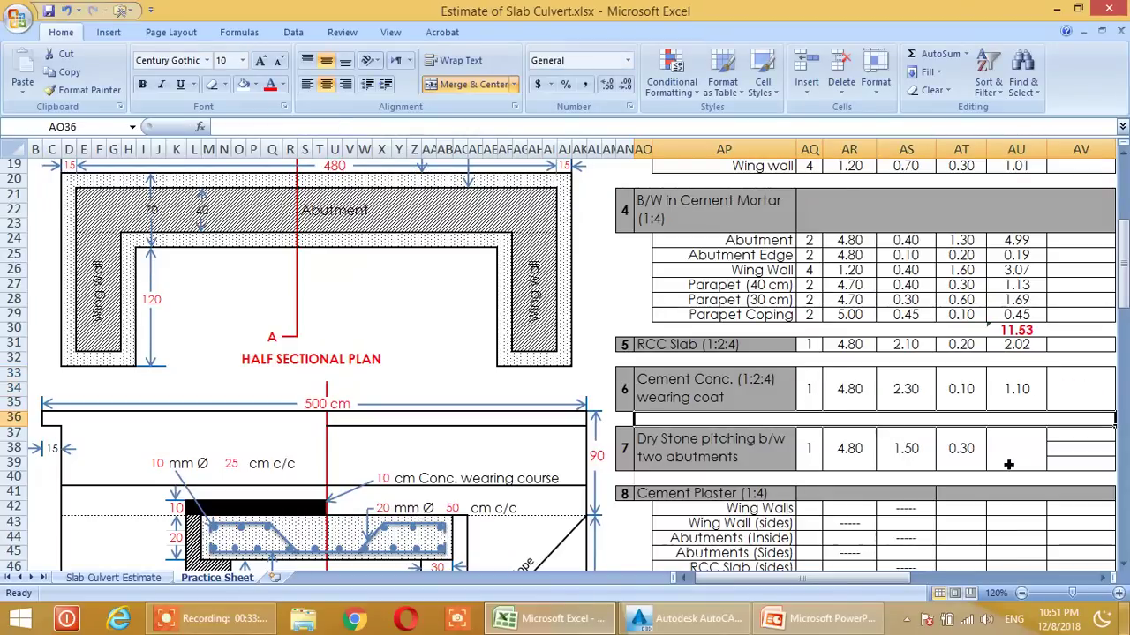
- Calculate the dry stone pitching's quantity in AU37 by multiplying its height, breadth, length and number
{"action": "left_click", "coordinate": [1009, 458]}
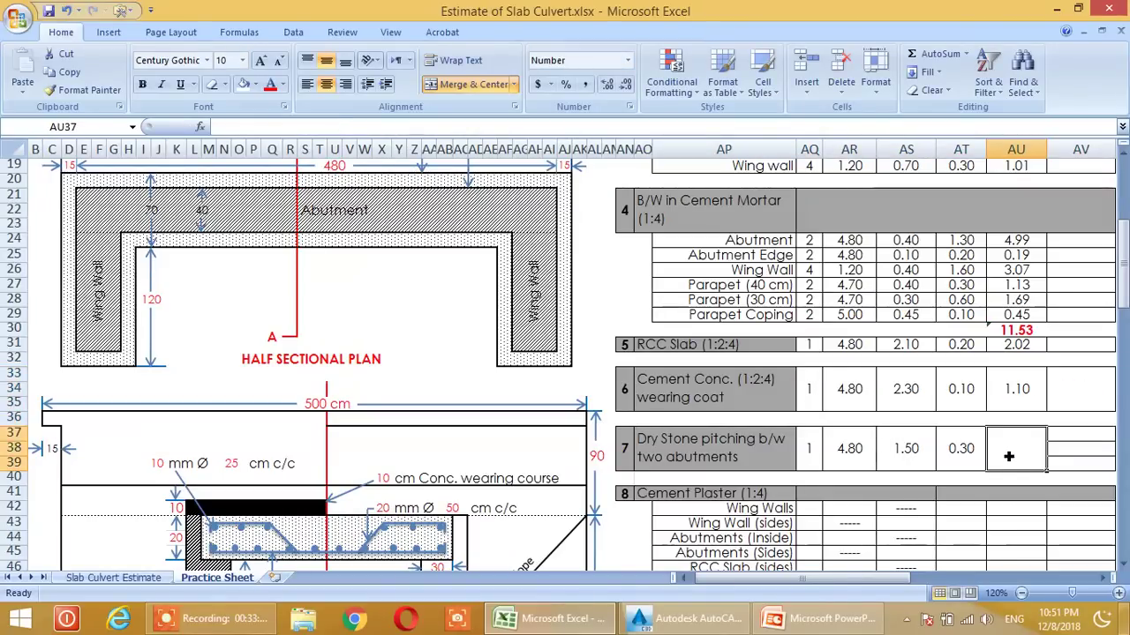
{"action": "type", "text": "="}
{"action": "left_click", "coordinate": [958, 457]}
{"action": "type", "text": "*"}
{"action": "left_click", "coordinate": [917, 460]}
{"action": "type", "text": "*"}
{"action": "left_click", "coordinate": [863, 455]}
{"action": "type", "text": "*"}
{"action": "left_click", "coordinate": [814, 457]}
{"action": "key", "text": "Return"}
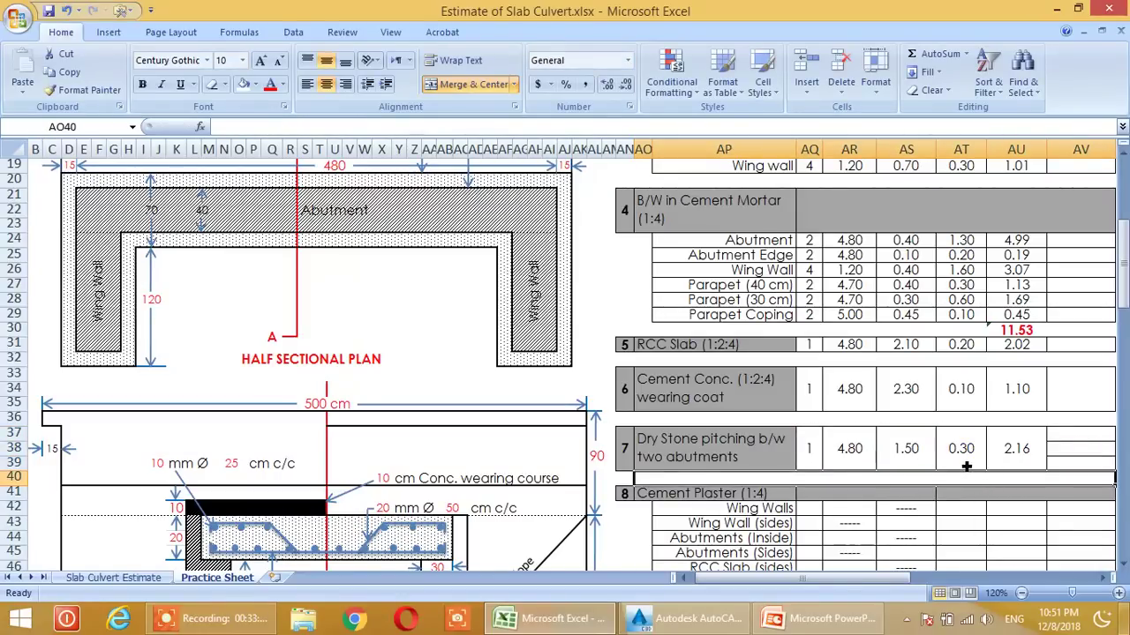
- Switch to Box Culvert.dwg in AutoCAD and examine the 3D culvert model in relation to the cement plaster items
{"action": "scroll", "coordinate": [964, 449], "scroll_direction": "down", "scroll_amount": 3}
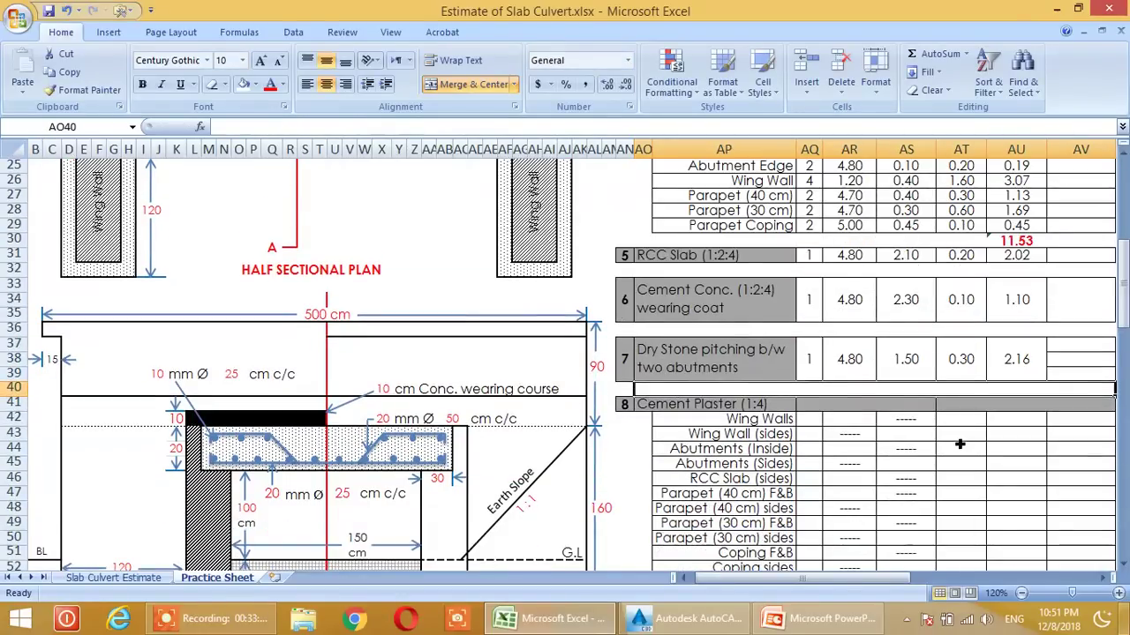
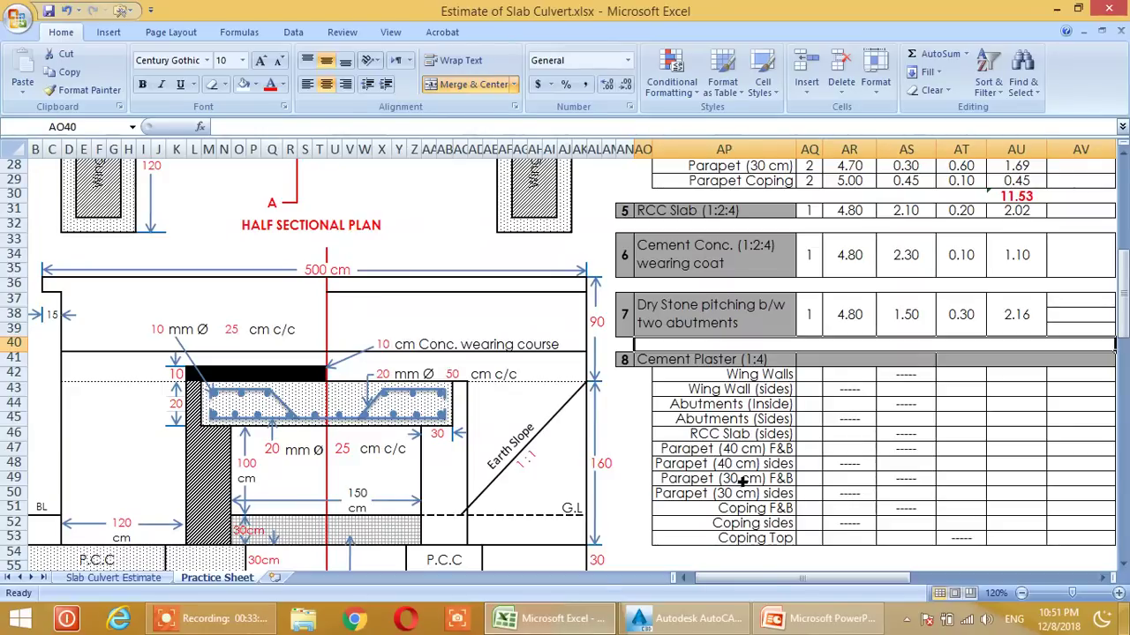
{"action": "left_click", "coordinate": [684, 617]}
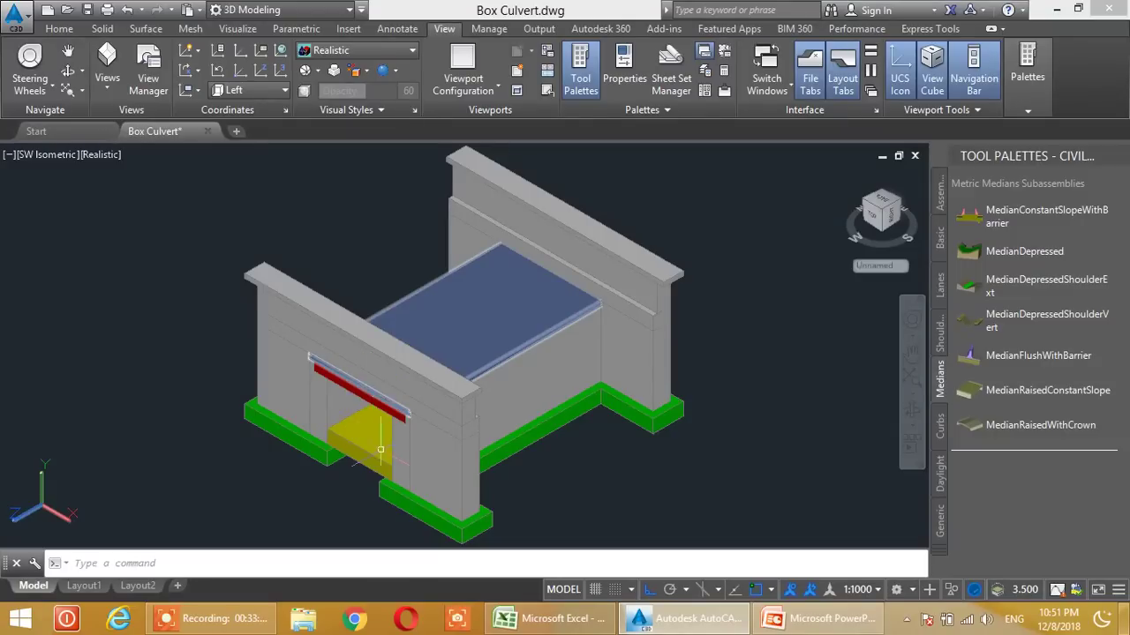
{"action": "left_click_drag", "start_coordinate": [448, 463], "coordinate": [479, 429]}
{"action": "key", "text": "Escape"}
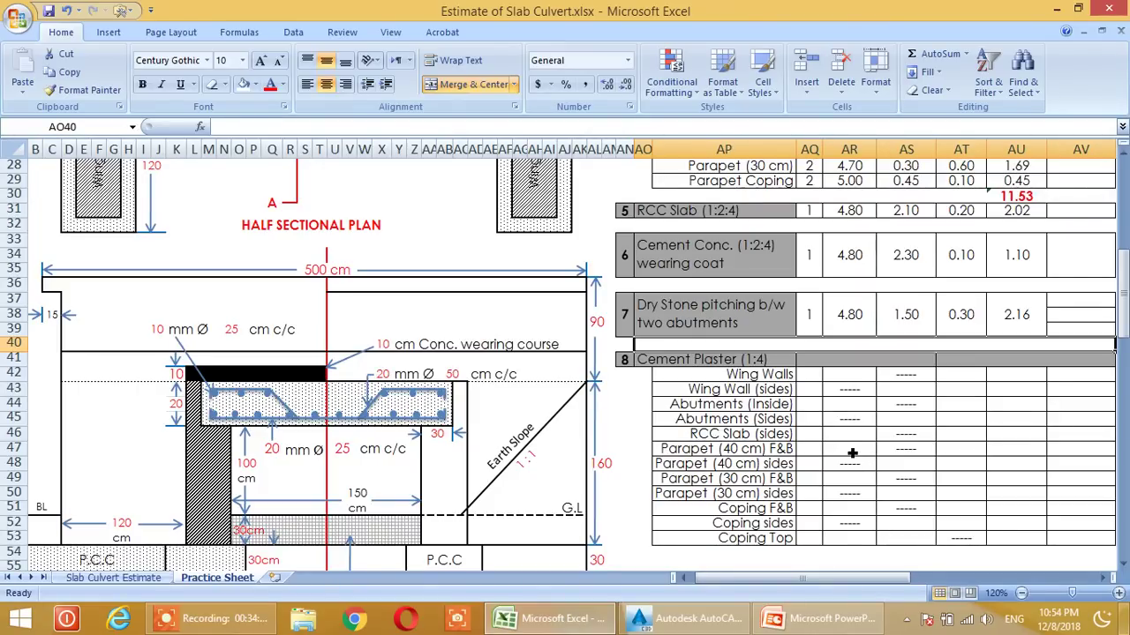
- Switch to Box Culvert.dwg in AutoCAD and examine the wing walls, abutments, slab and parapets that need cement plaster
{"action": "left_click", "coordinate": [962, 465]}
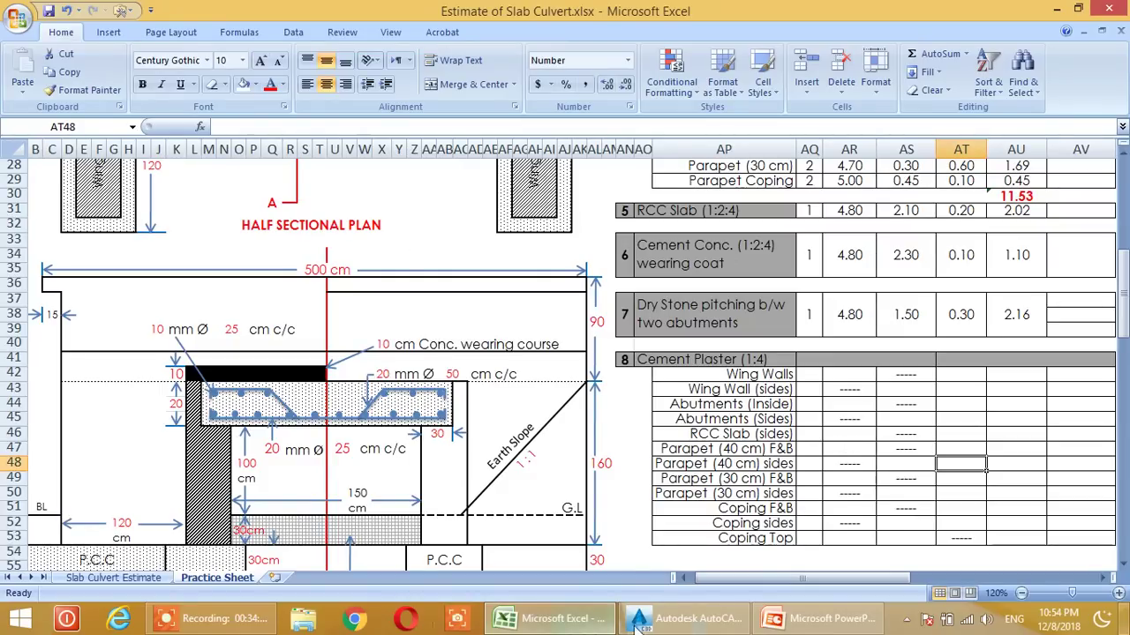
{"action": "left_click", "coordinate": [679, 618]}
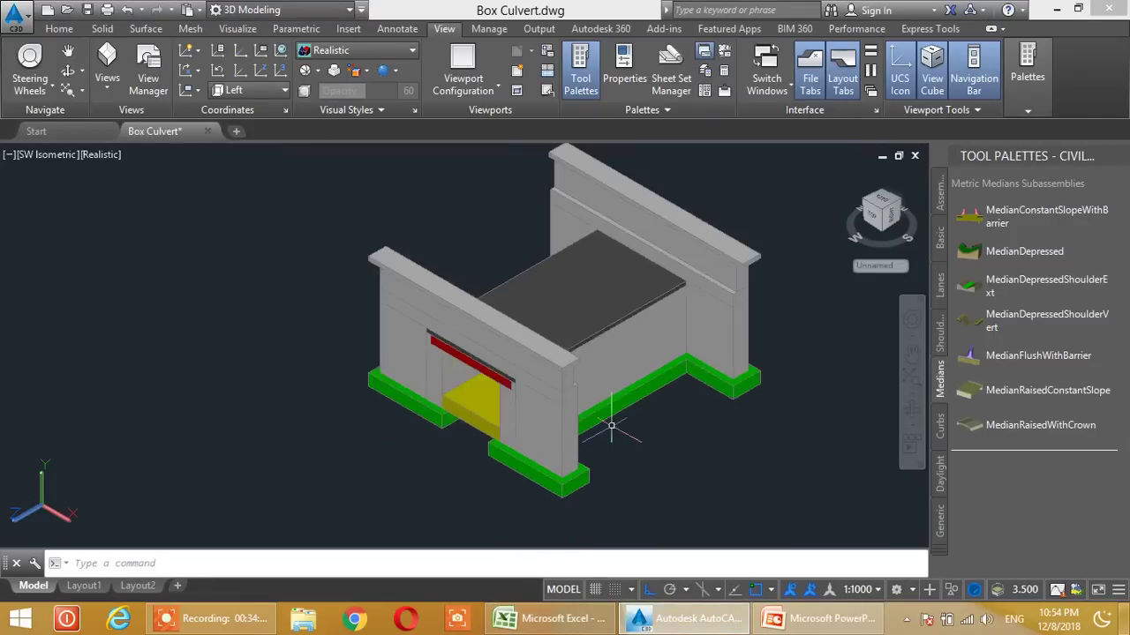
{"action": "scroll", "coordinate": [600, 429], "scroll_direction": "down", "scroll_amount": 1}
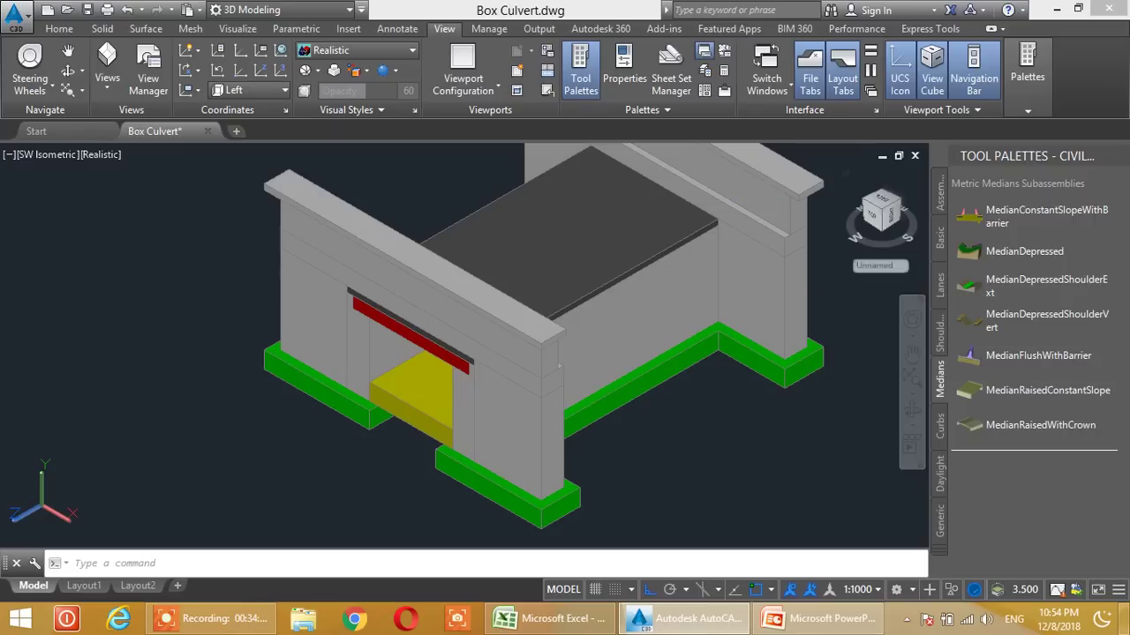
{"action": "left_click_drag", "start_coordinate": [709, 303], "coordinate": [630, 404]}
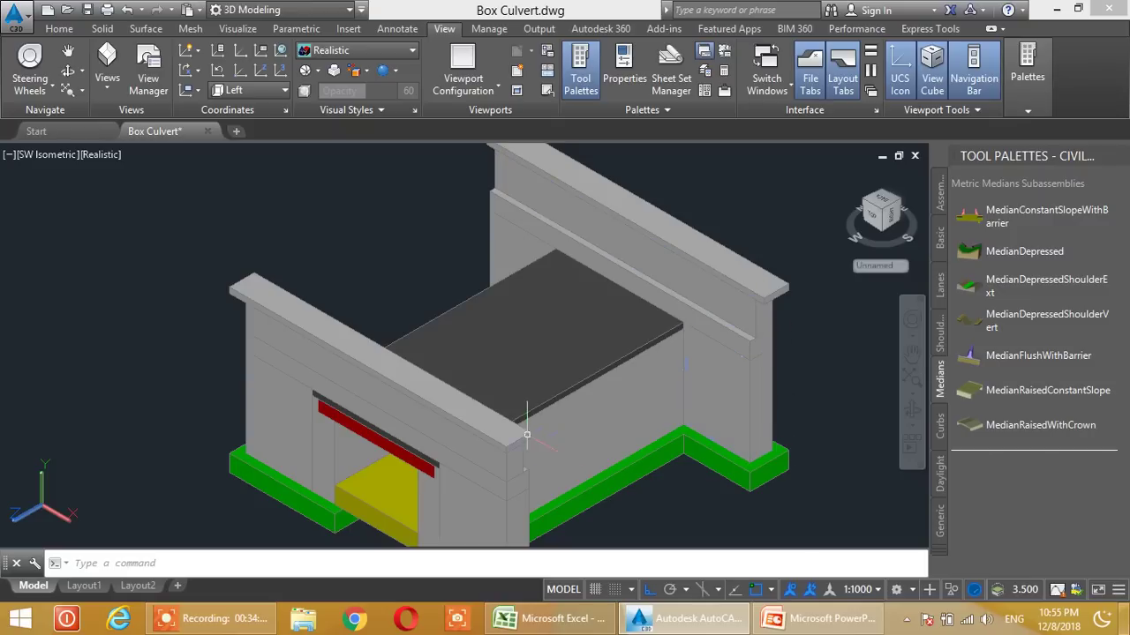
{"action": "scroll", "coordinate": [444, 409], "scroll_direction": "down", "scroll_amount": 1}
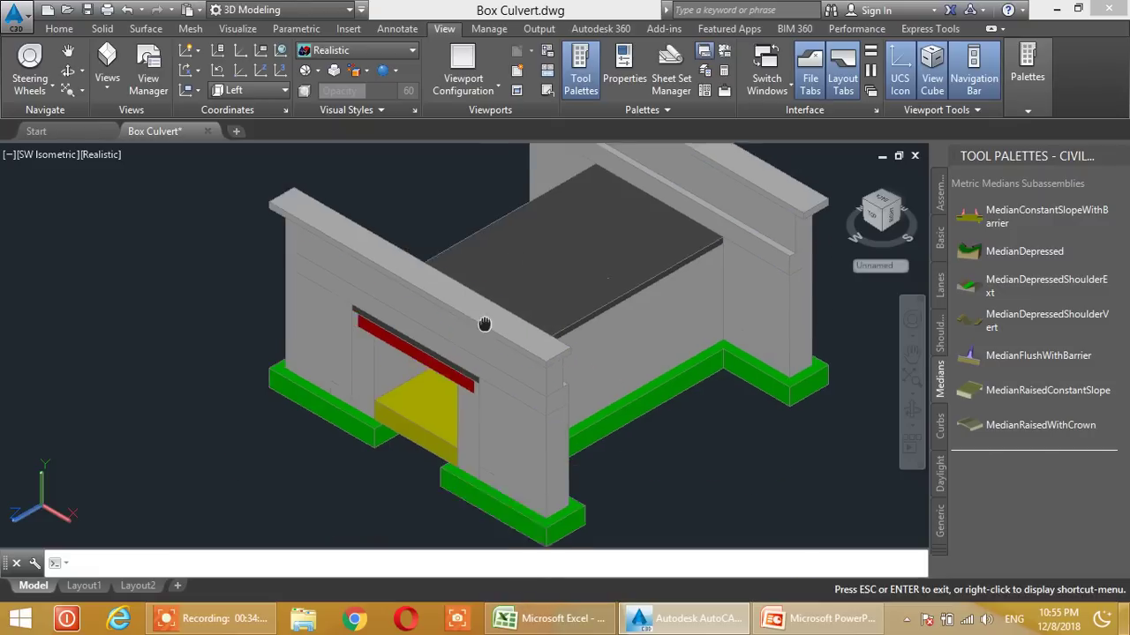
{"action": "scroll", "coordinate": [486, 318], "scroll_direction": "up", "scroll_amount": 1}
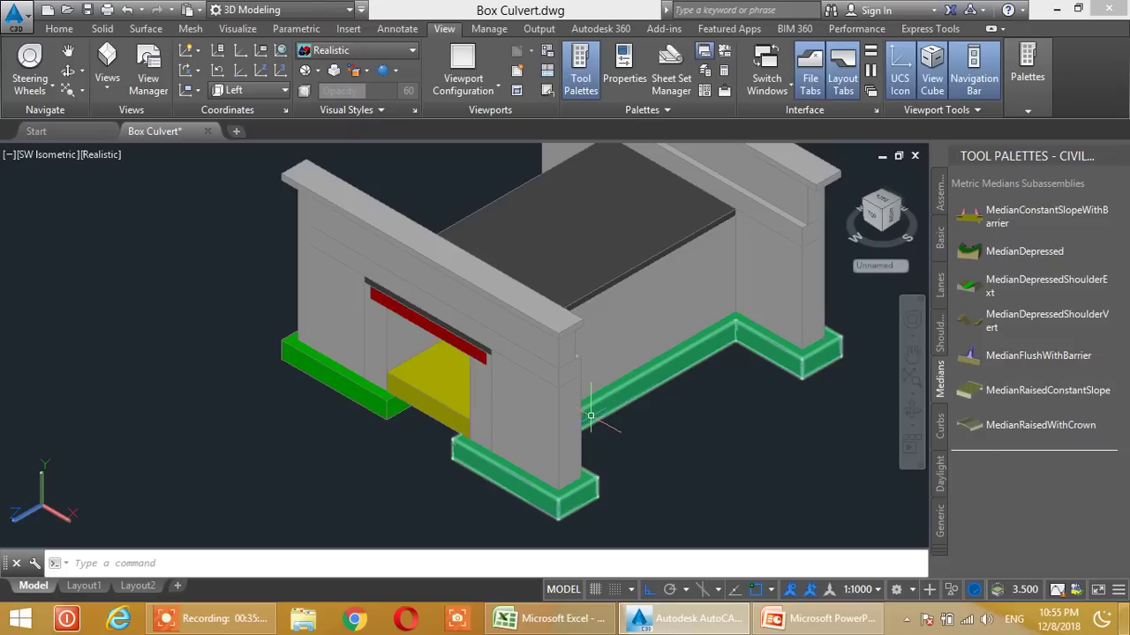
{"action": "left_click_drag", "start_coordinate": [663, 286], "coordinate": [668, 383]}
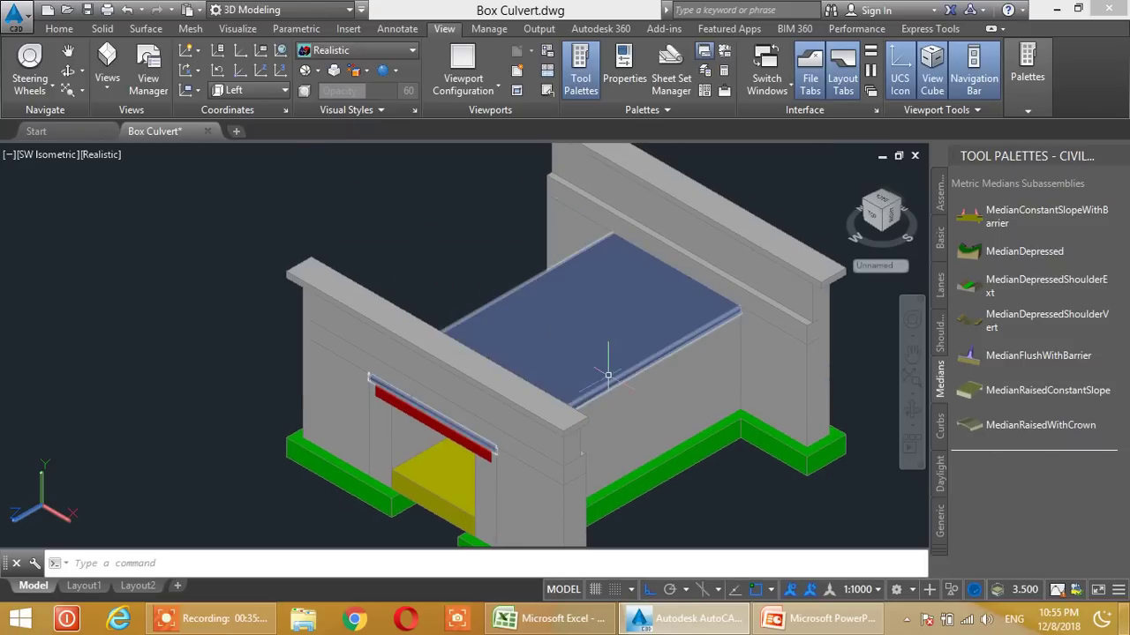
{"action": "left_click_drag", "start_coordinate": [664, 440], "coordinate": [641, 404]}
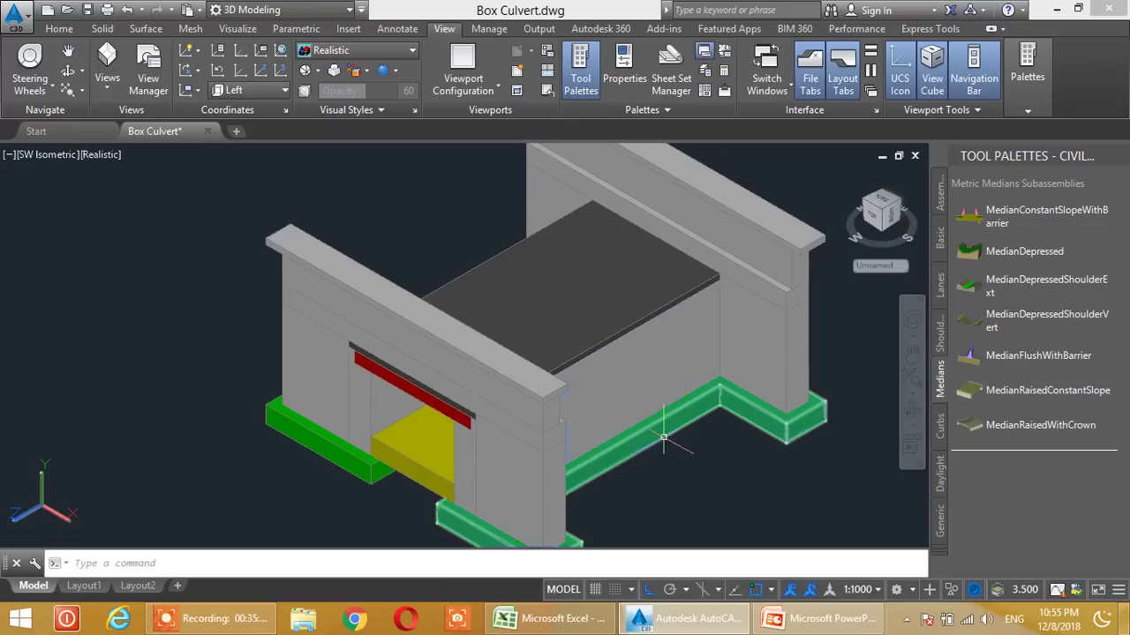
- Return to the Excel estimate and rename the Wing Walls item under Cement Plaster to "Wing Walls Front"
{"action": "left_click", "coordinate": [545, 619]}
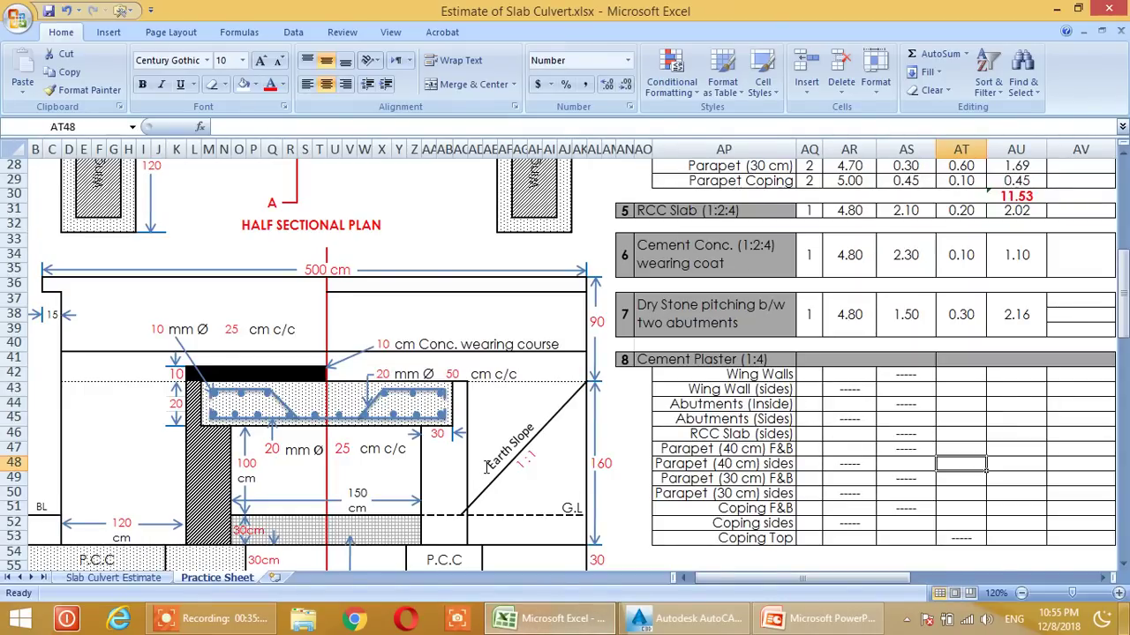
{"action": "left_click", "coordinate": [852, 381]}
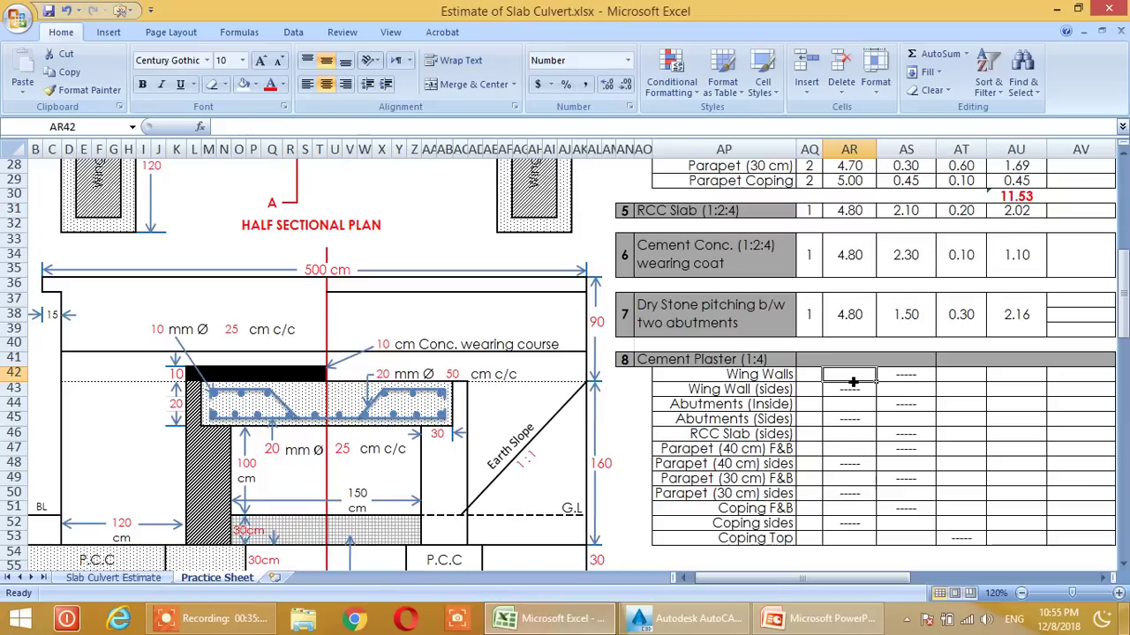
{"action": "left_click", "coordinate": [776, 376]}
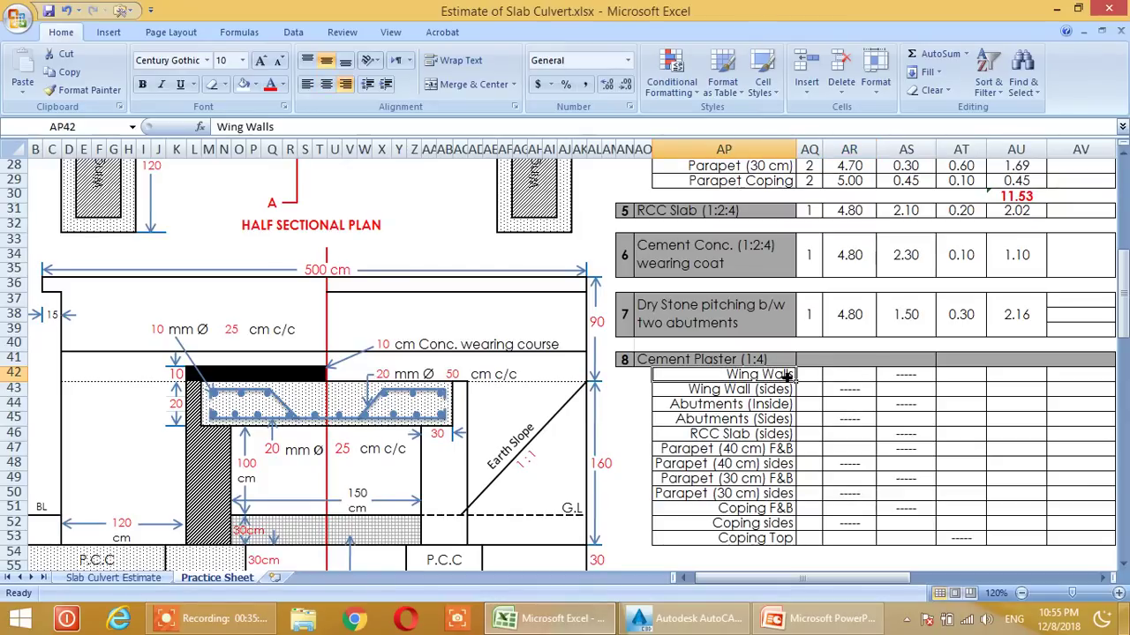
{"action": "left_click", "coordinate": [838, 378]}
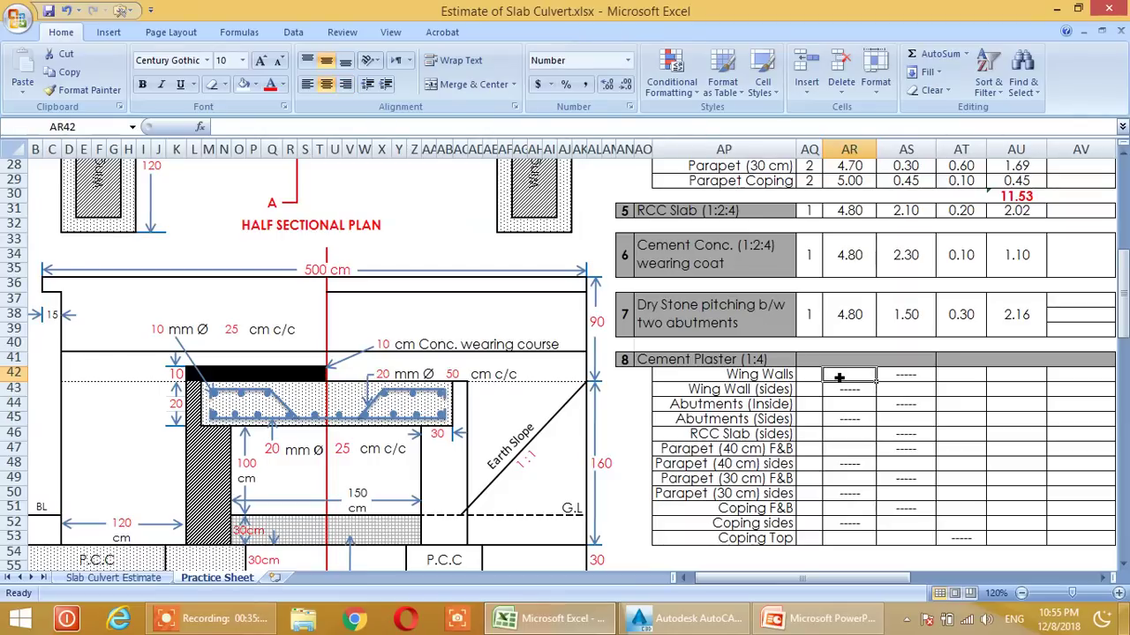
{"action": "left_click", "coordinate": [794, 379]}
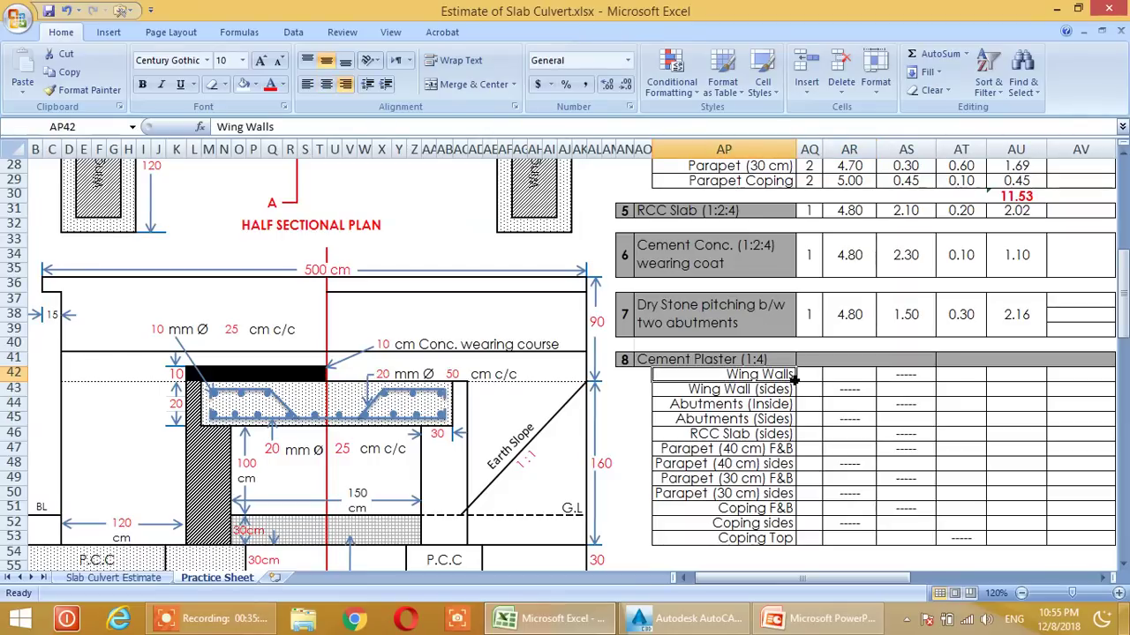
{"action": "left_click", "coordinate": [344, 131]}
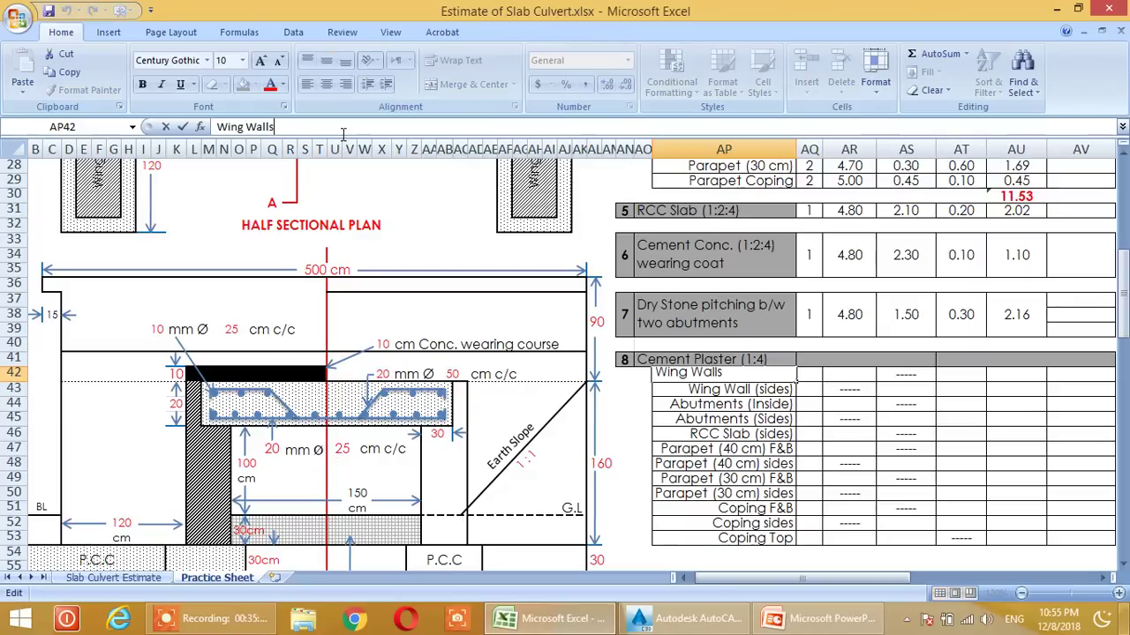
{"action": "type", "text": "Front"}
{"action": "key", "text": "Return"}
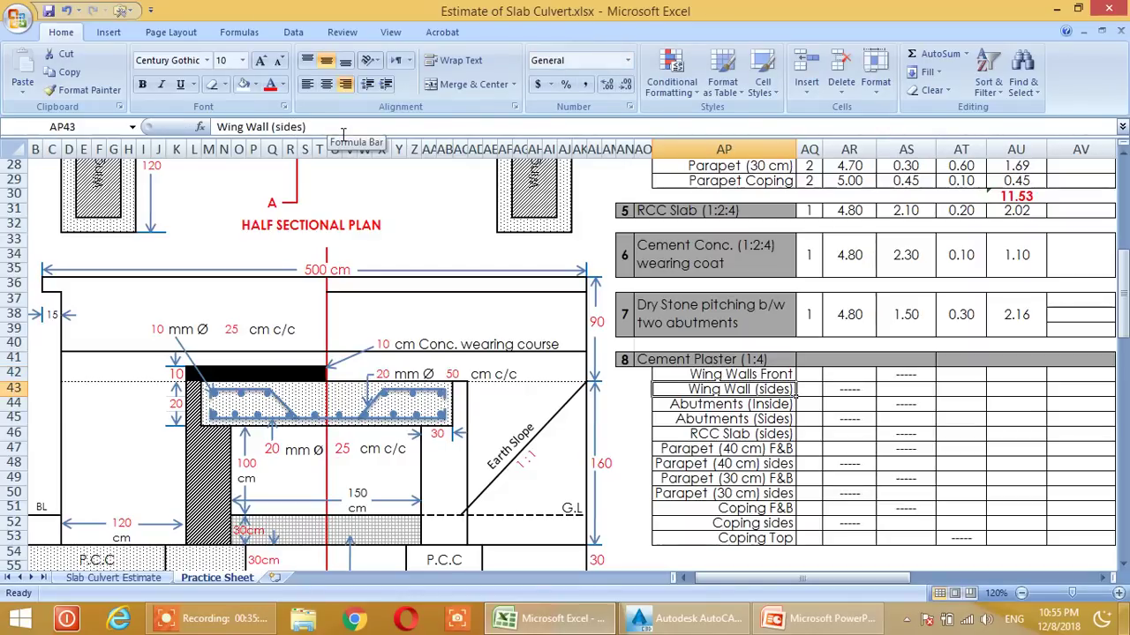
- Check the wing wall faces in the AutoCAD model and enter 4 as the Wing Walls Front number in Excel cell AQ42
{"action": "key", "text": "alt+Tab"}
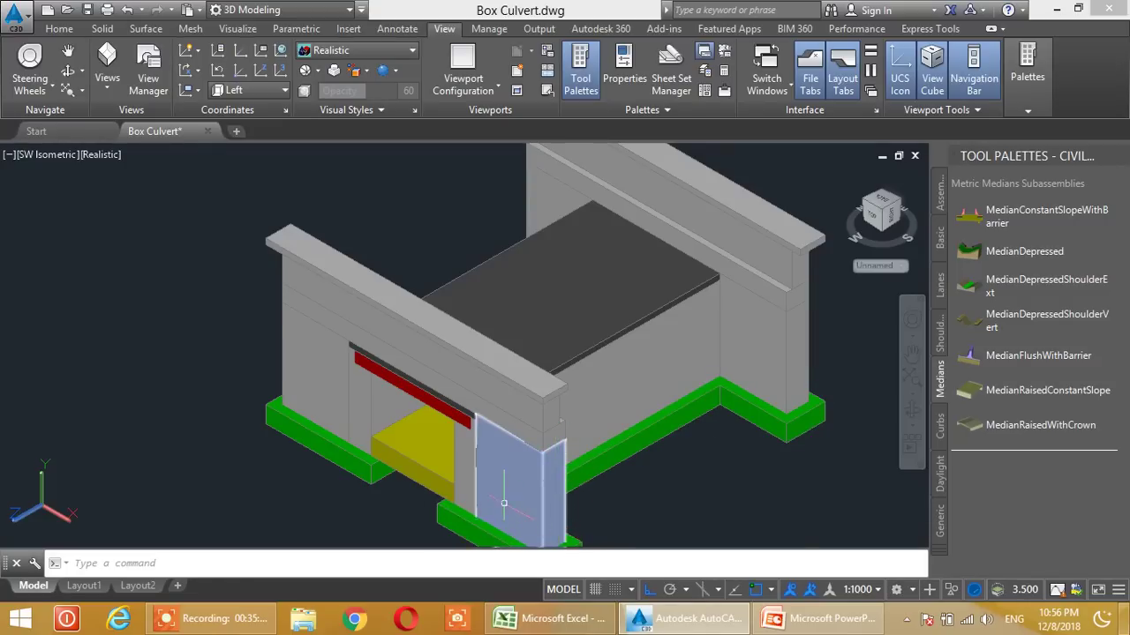
{"action": "left_click", "coordinate": [554, 621]}
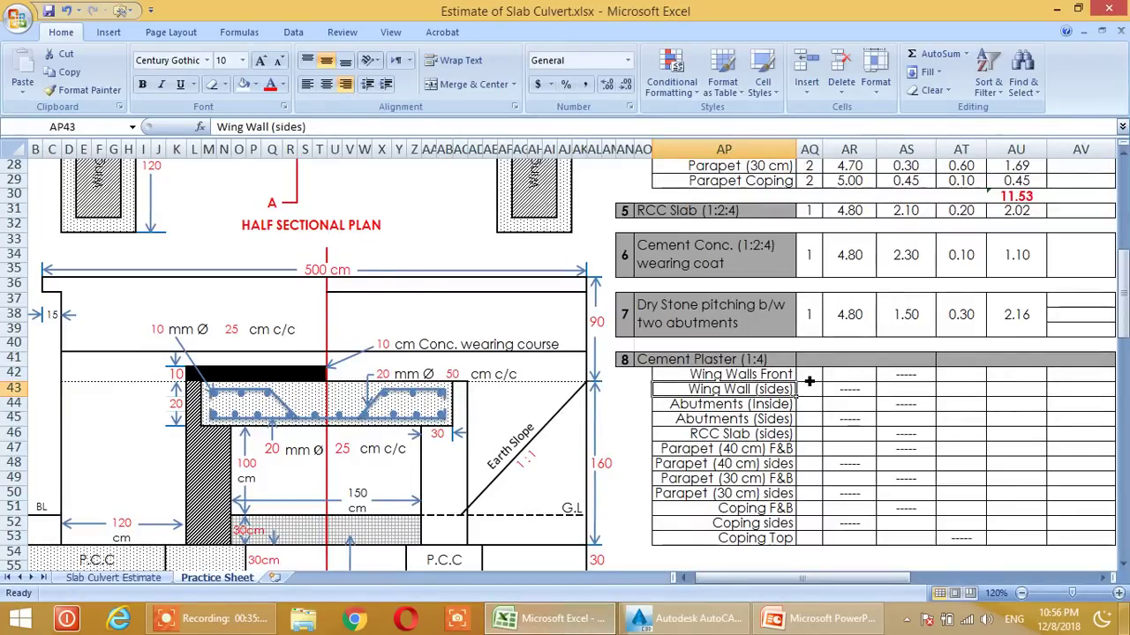
{"action": "left_click", "coordinate": [809, 376]}
{"action": "type", "text": "4"}
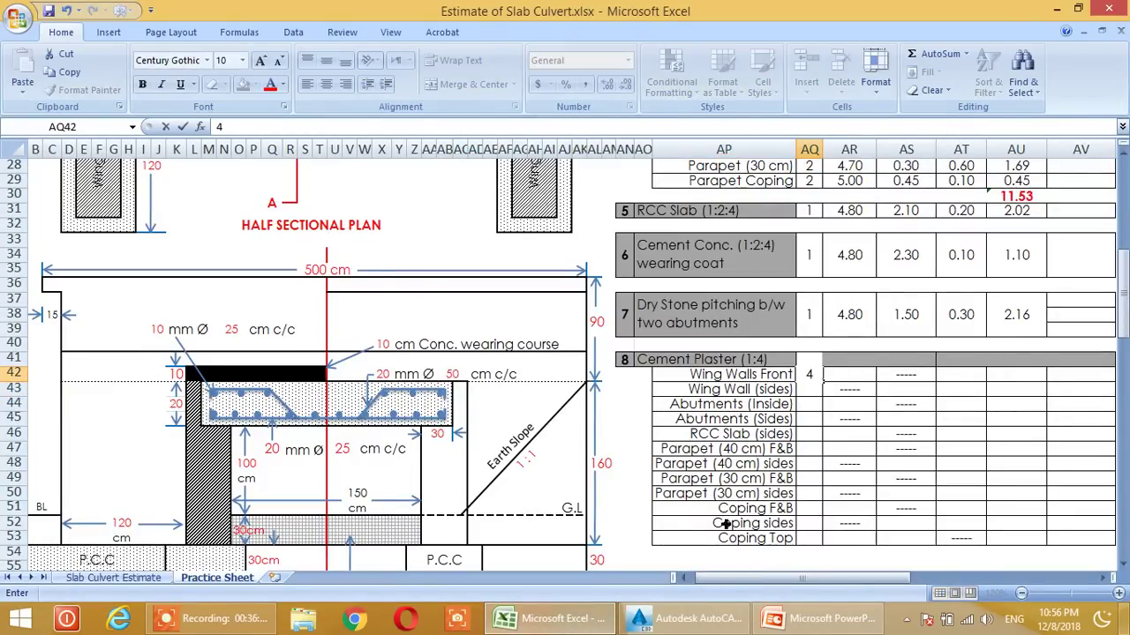
{"action": "left_click", "coordinate": [675, 620]}
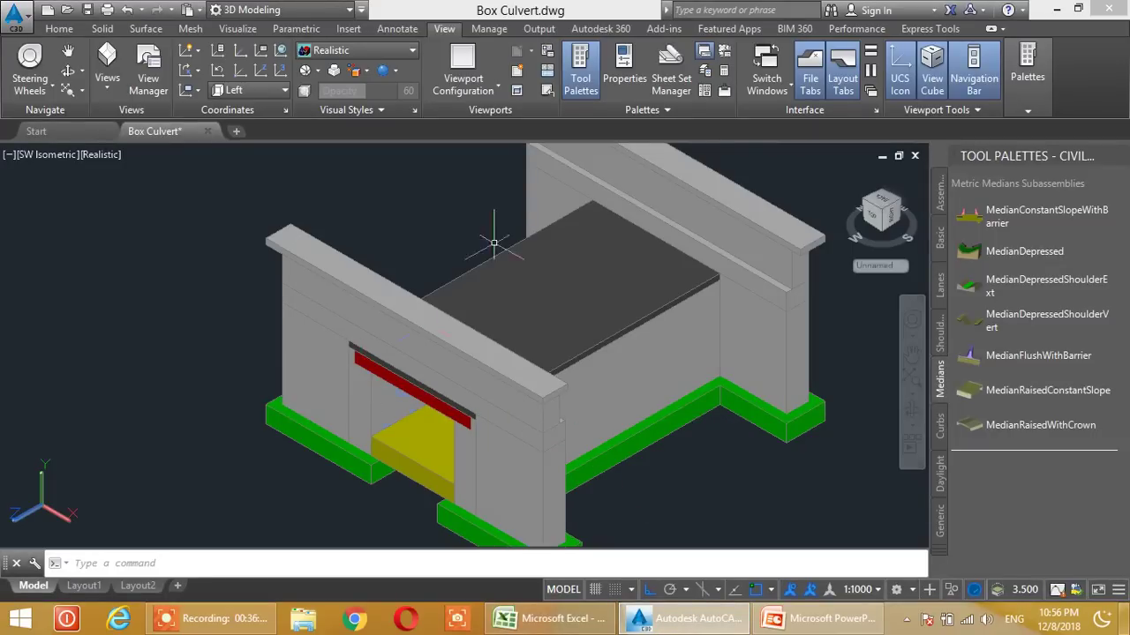
{"action": "left_click", "coordinate": [557, 619]}
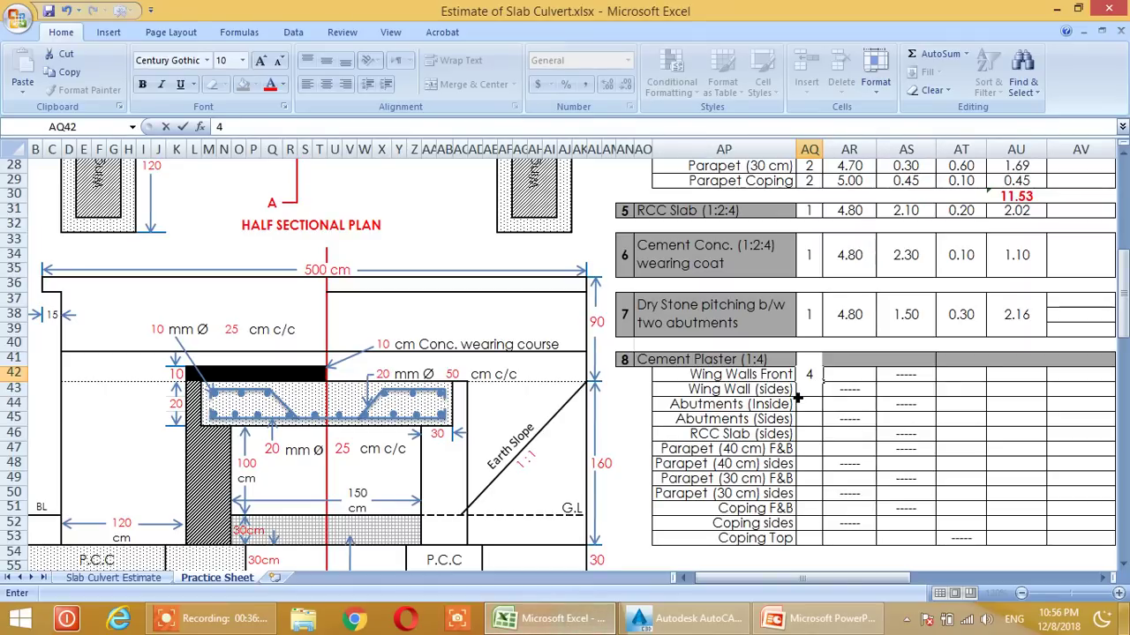
{"action": "key", "text": "Return"}
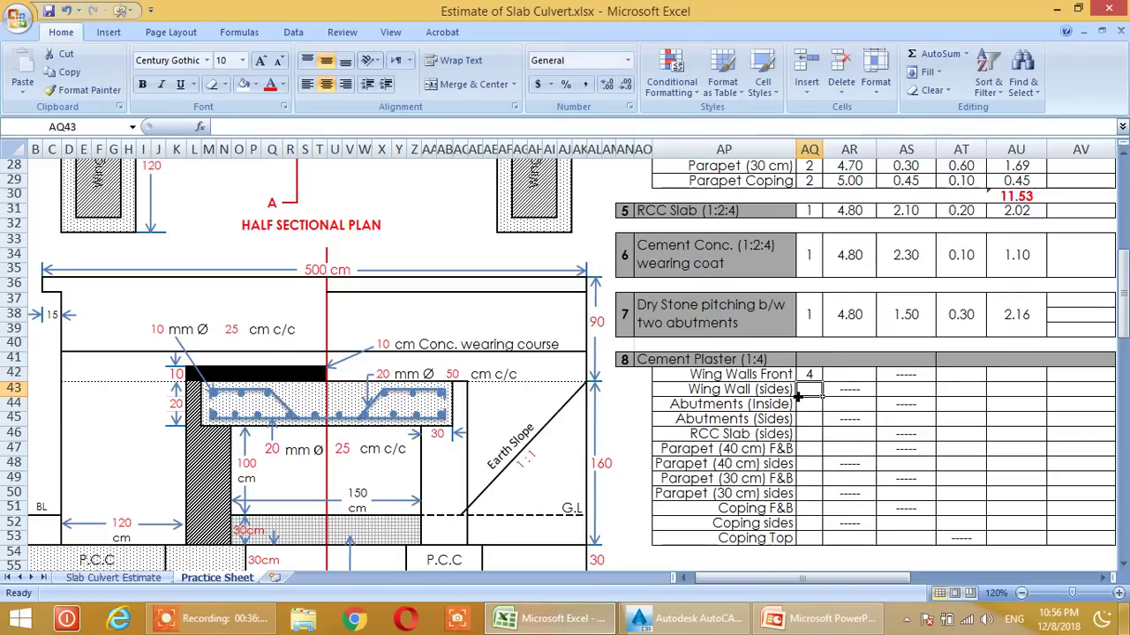
- Review the wing wall face in AutoCAD and set the Wing Walls Front length in Excel cell AR42 to =G52/100
{"action": "left_click", "coordinate": [668, 624]}
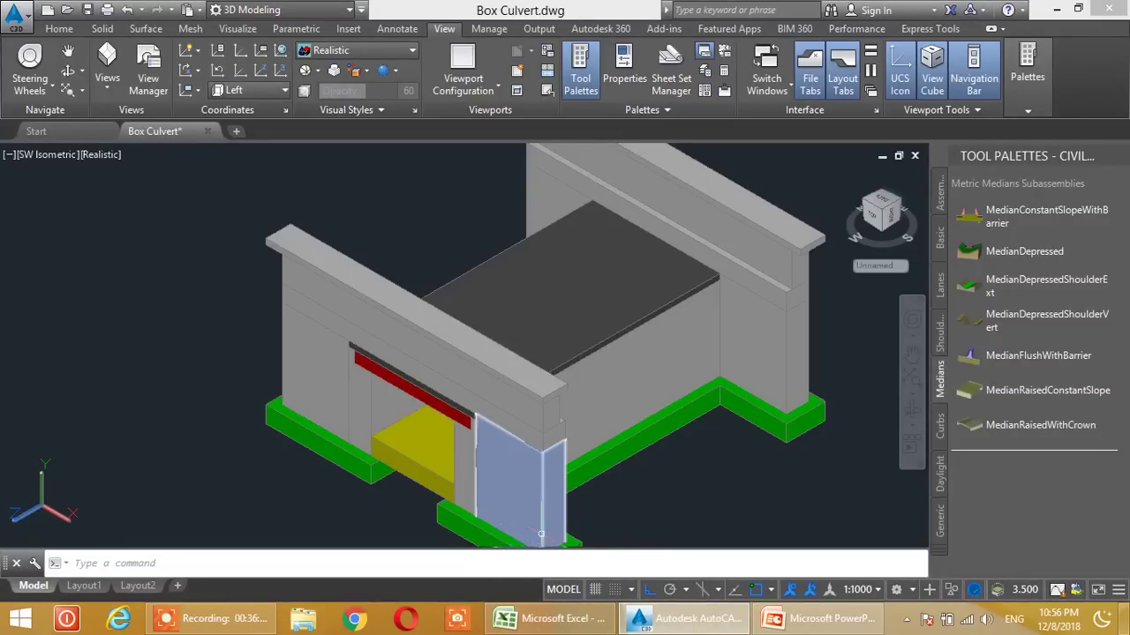
{"action": "left_click", "coordinate": [581, 621]}
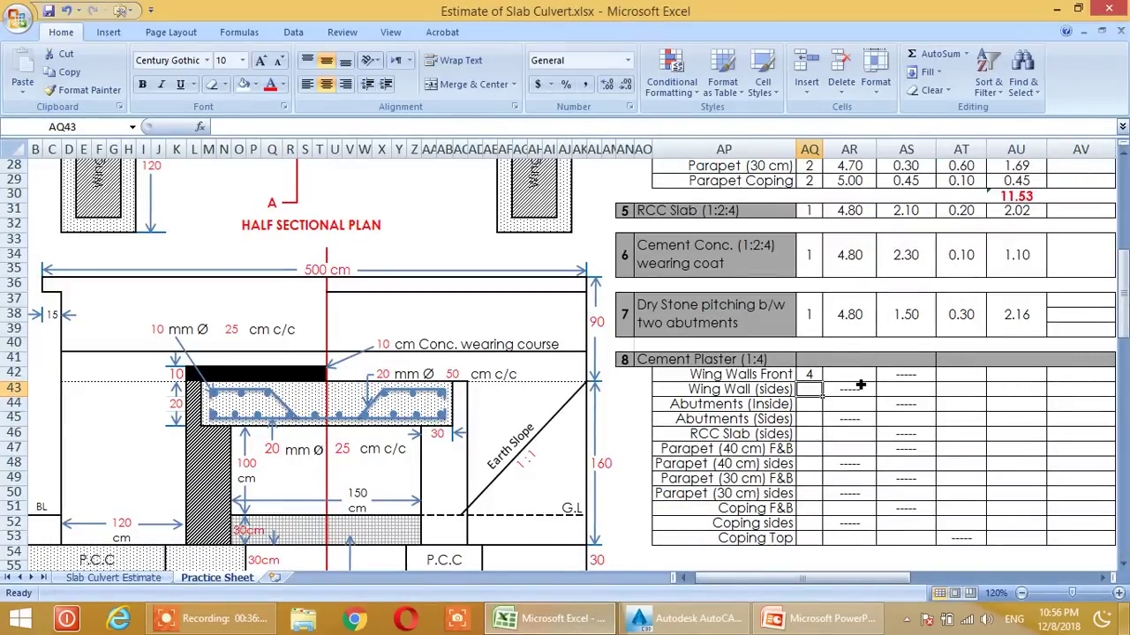
{"action": "left_click", "coordinate": [862, 377]}
{"action": "type", "text": "="}
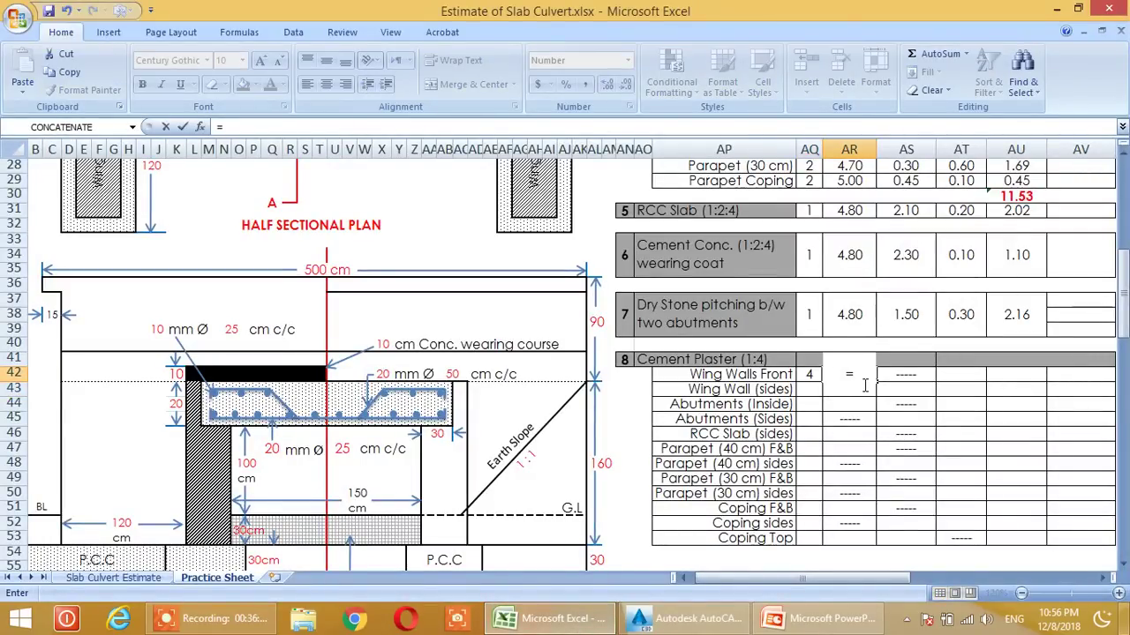
{"action": "scroll", "coordinate": [485, 409], "scroll_direction": "down", "scroll_amount": 1}
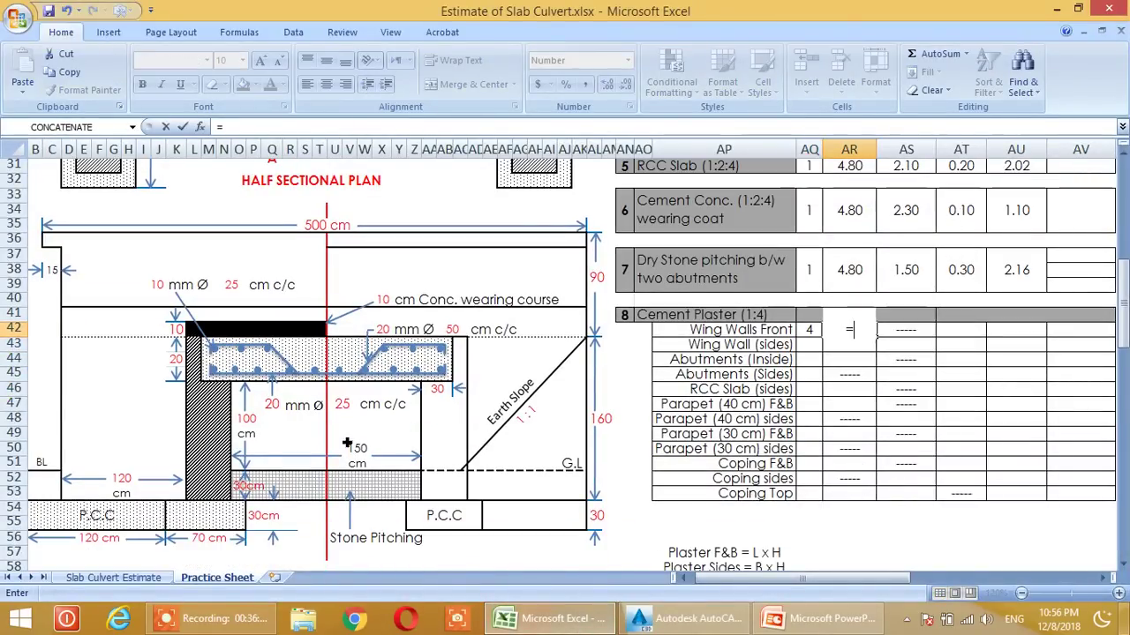
{"action": "left_click", "coordinate": [132, 481]}
{"action": "type", "text": "/10"}
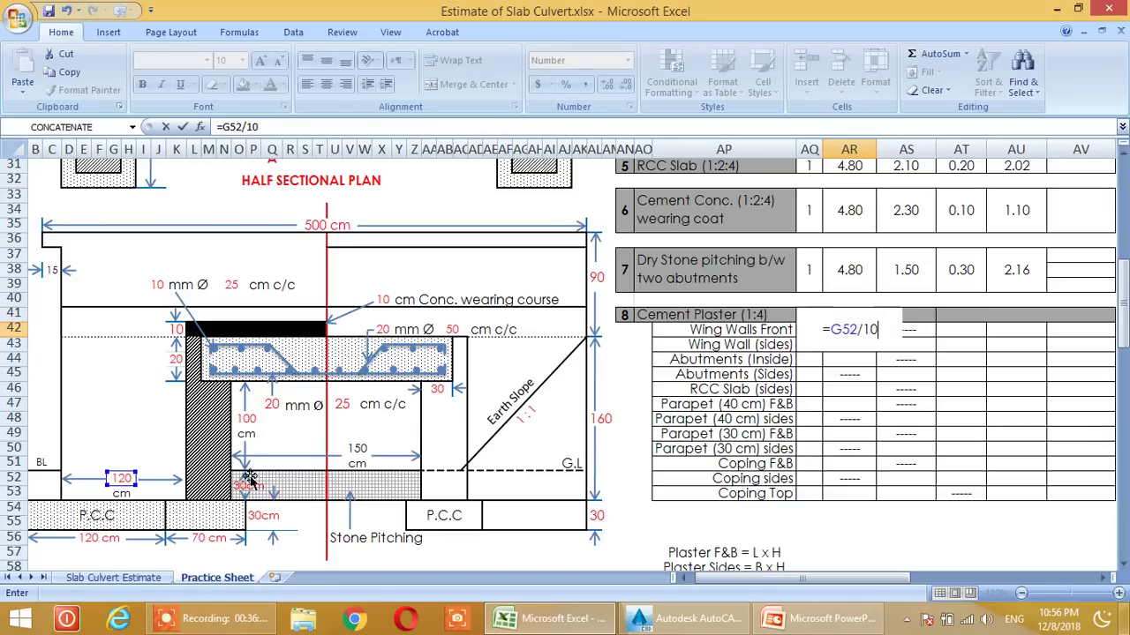
{"action": "key", "text": "Return"}
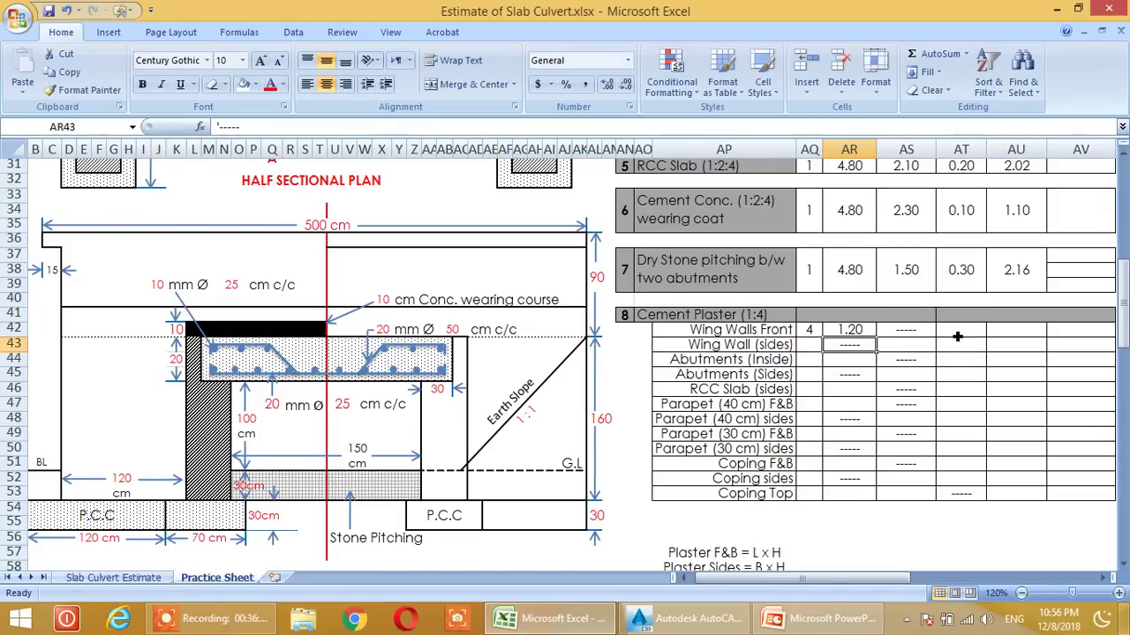
- Set the Wing Walls Front plaster height in cell AT42 to =(C73+O52/2)/100
{"action": "left_click", "coordinate": [965, 333]}
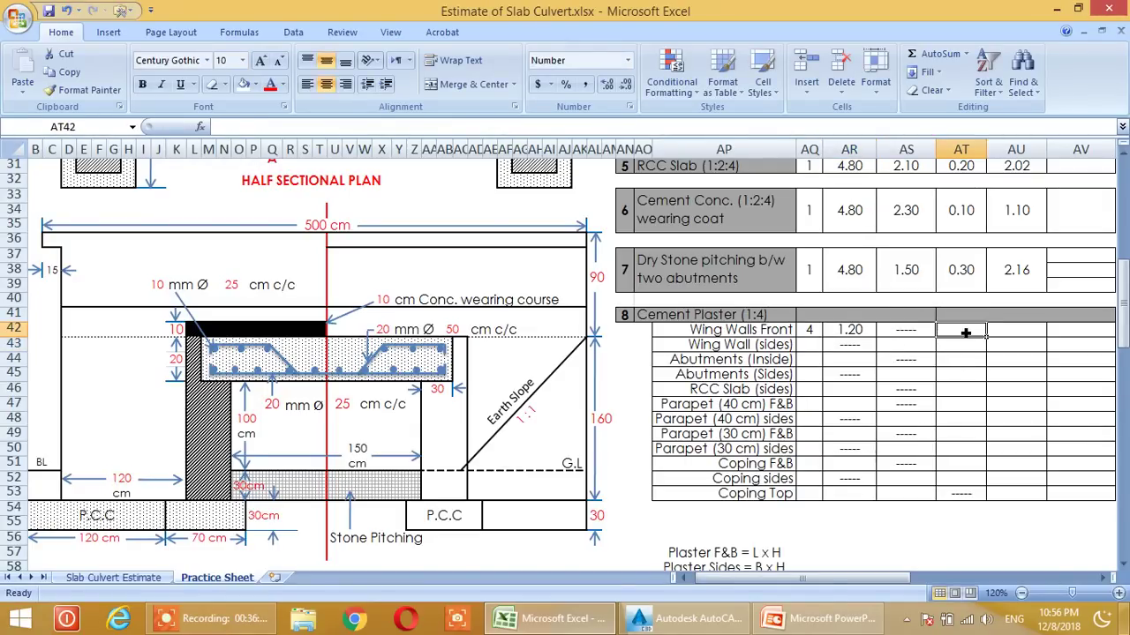
{"action": "type", "text": "="}
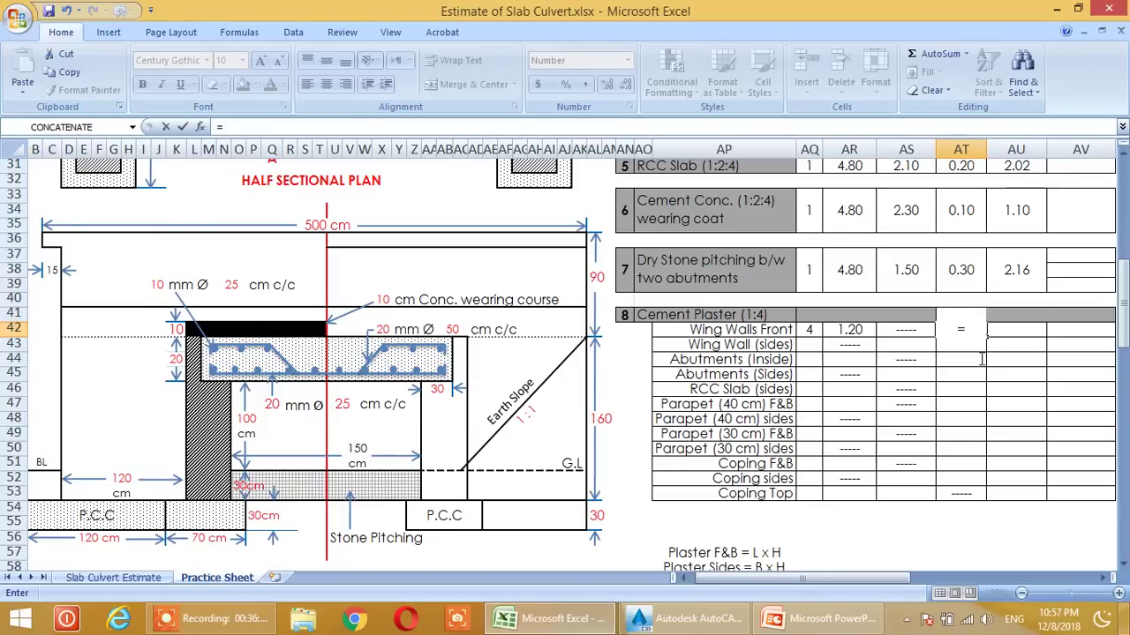
{"action": "type", "text": "("}
{"action": "scroll", "coordinate": [454, 452], "scroll_direction": "down", "scroll_amount": 9}
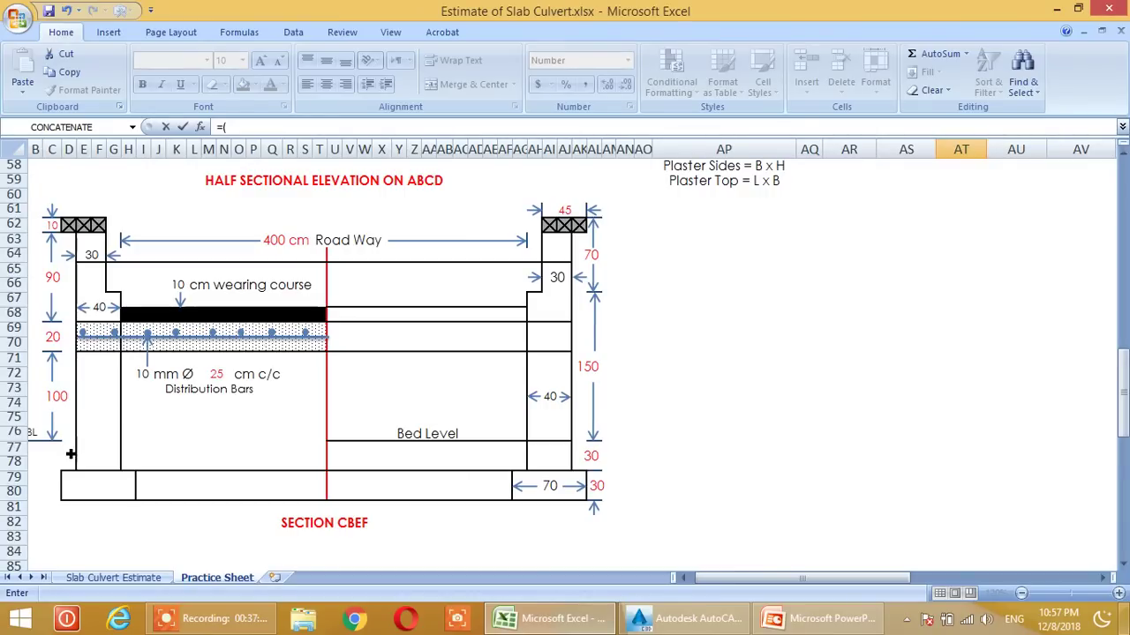
{"action": "left_click", "coordinate": [67, 403]}
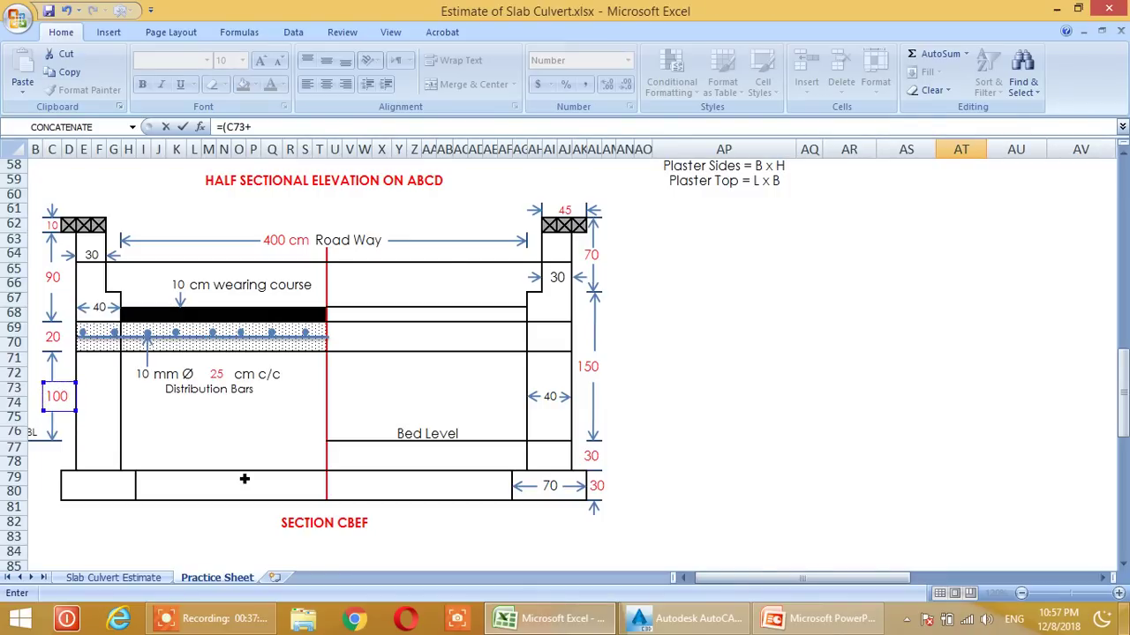
{"action": "scroll", "coordinate": [256, 449], "scroll_direction": "up", "scroll_amount": 6}
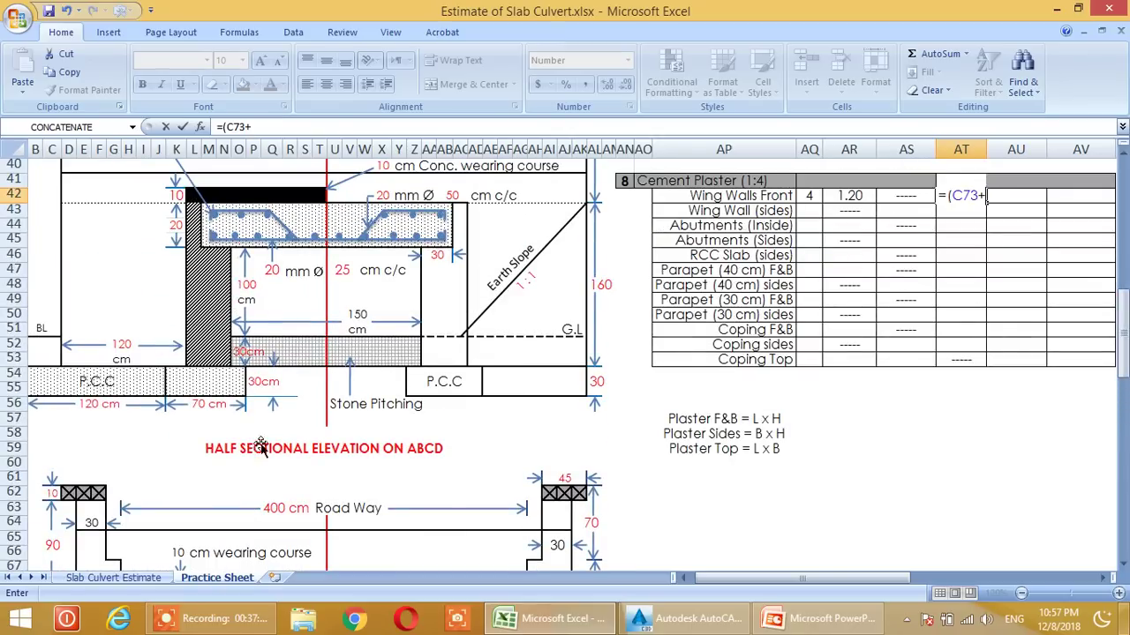
{"action": "left_click", "coordinate": [244, 359]}
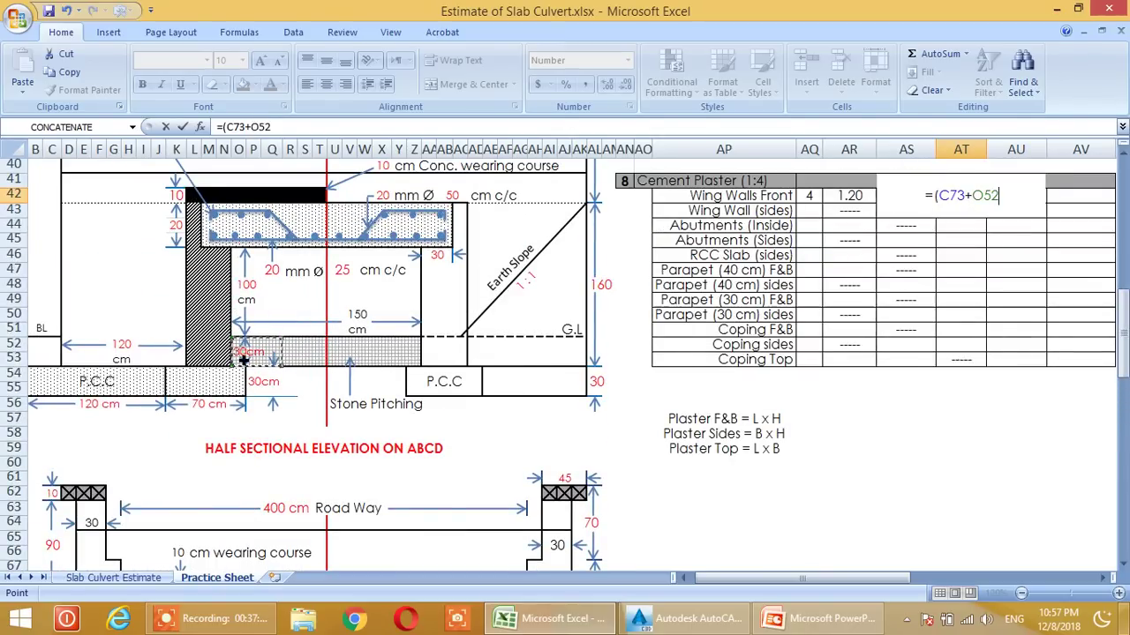
{"action": "type", "text": "/"}
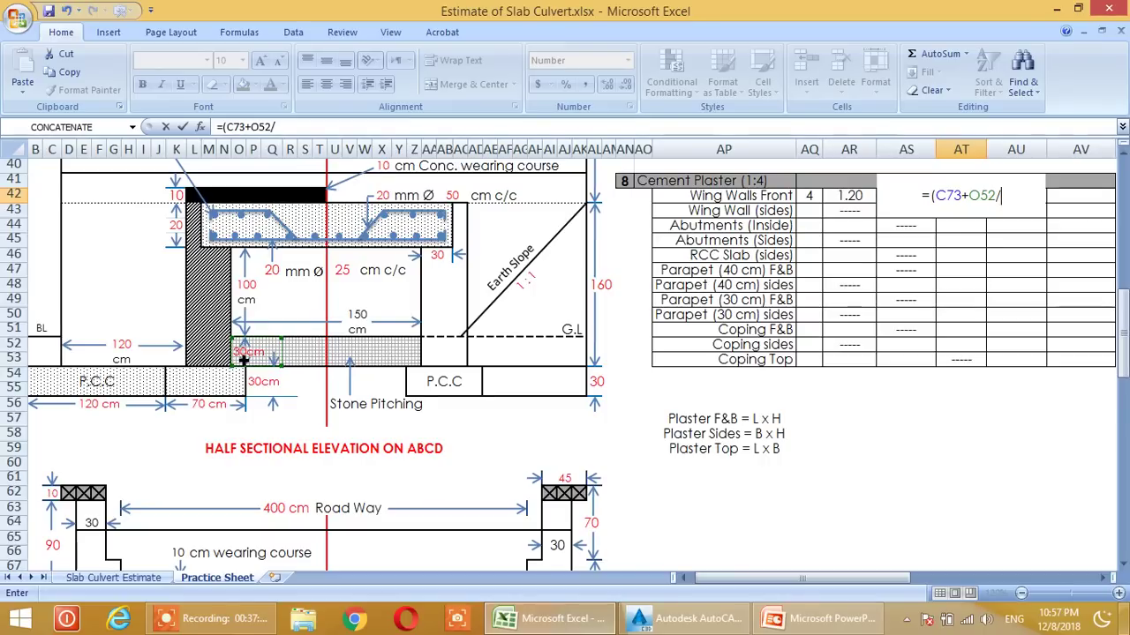
{"action": "type", "text": "2"}
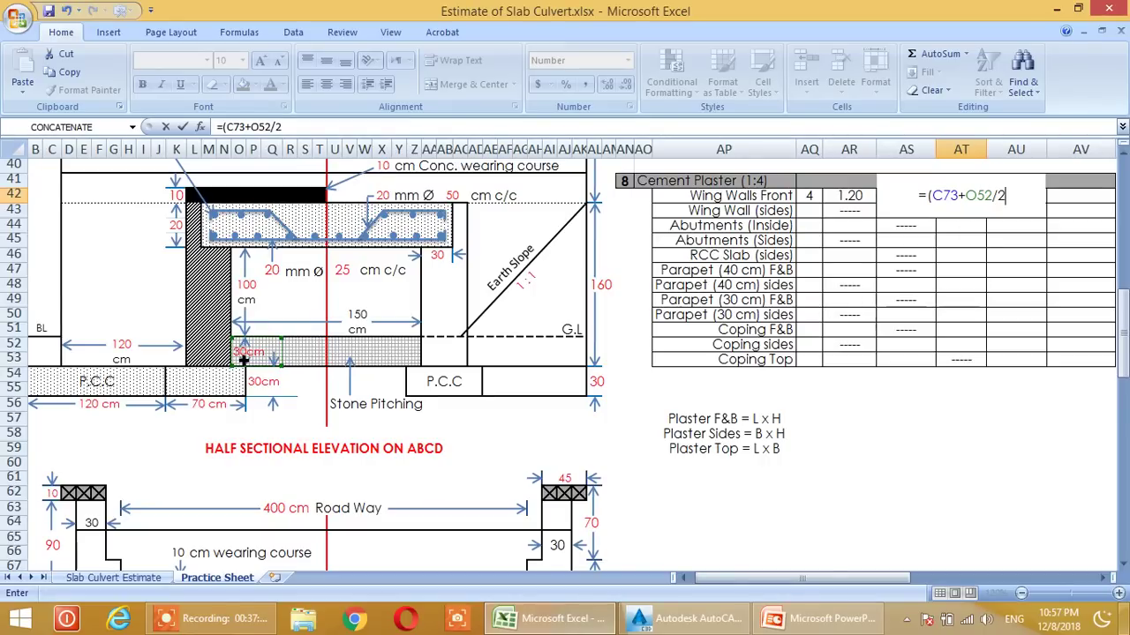
{"action": "type", "text": ")"}
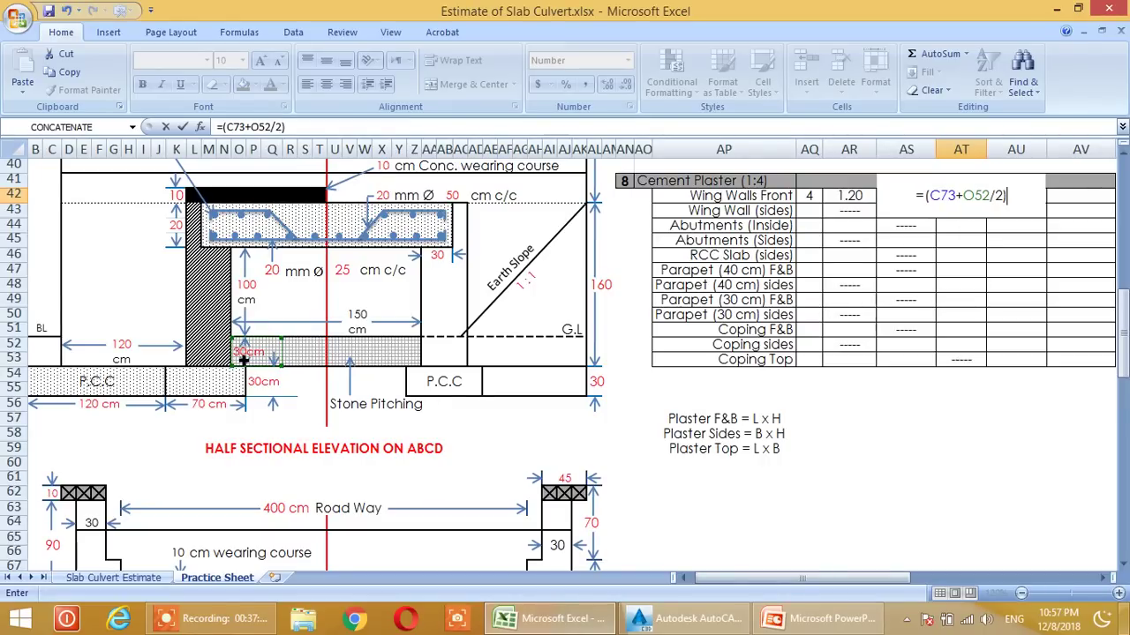
{"action": "type", "text": "/100"}
{"action": "key", "text": "Return"}
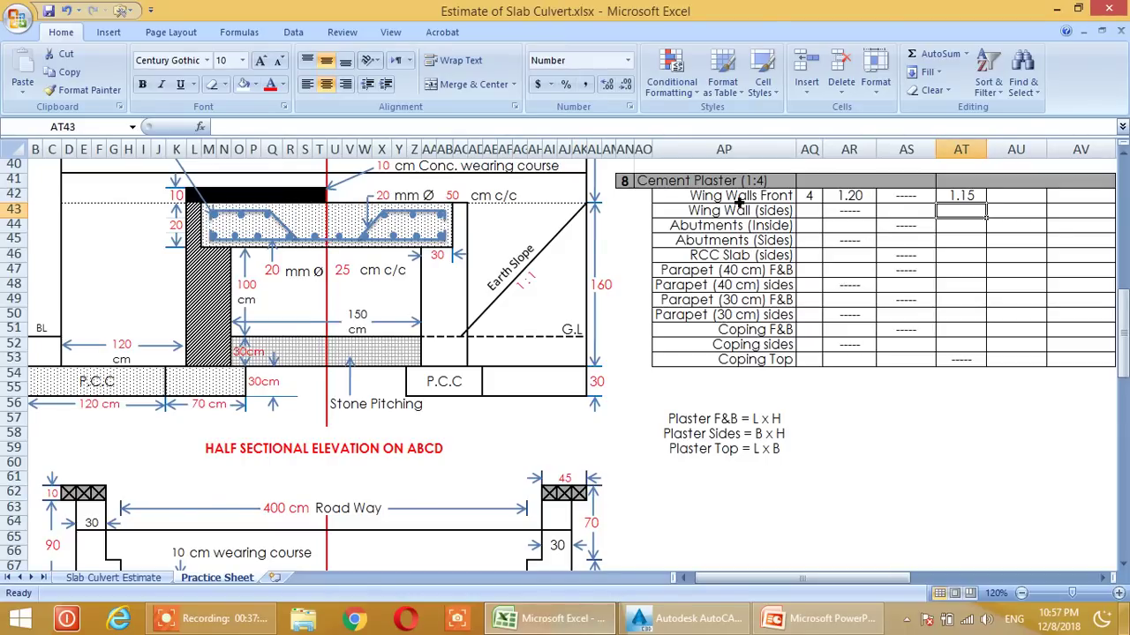
- Check the wing wall side faces in the AutoCAD model and enter 4 as the Wing Wall (sides) number in Excel cell AQ43
{"action": "scroll", "coordinate": [244, 357], "scroll_direction": "down", "scroll_amount": 8}
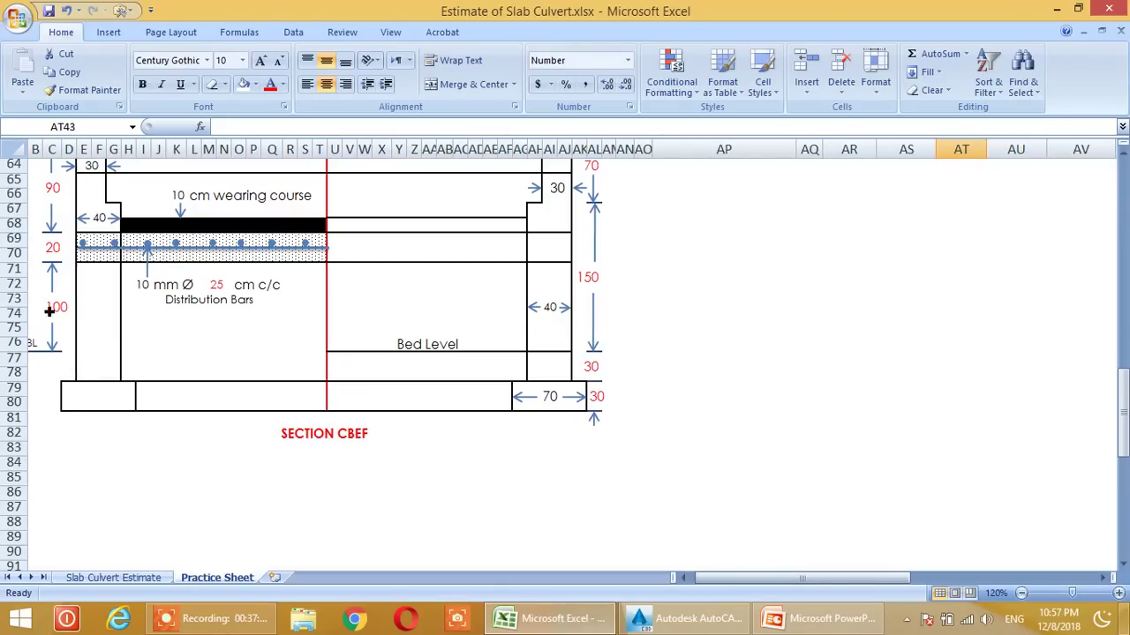
{"action": "scroll", "coordinate": [540, 391], "scroll_direction": "up", "scroll_amount": 10}
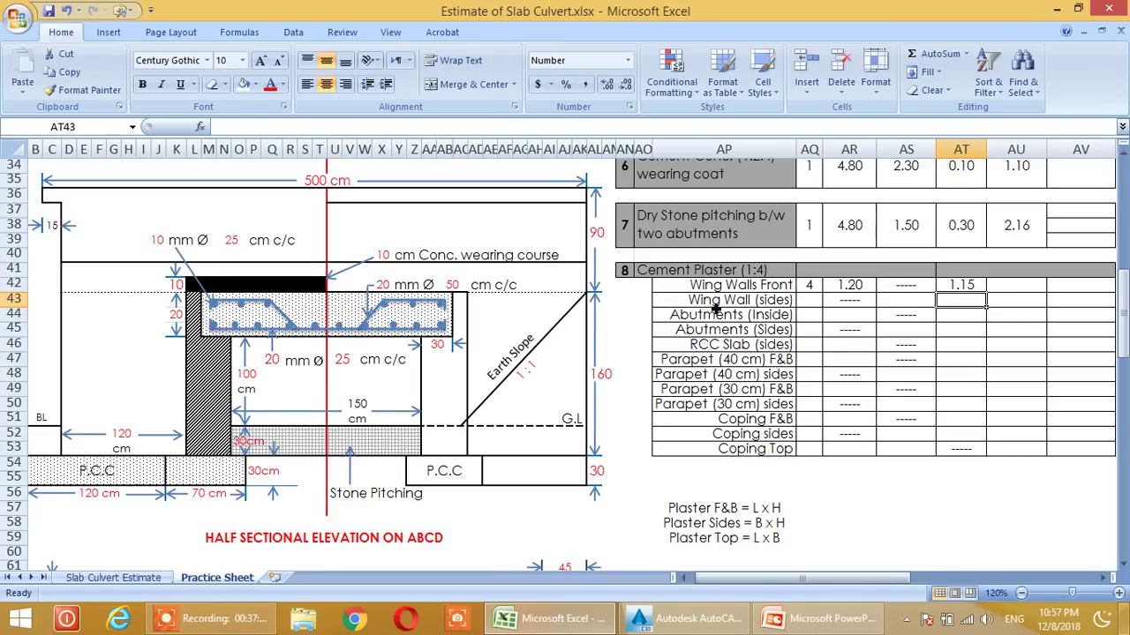
{"action": "left_click", "coordinate": [688, 618]}
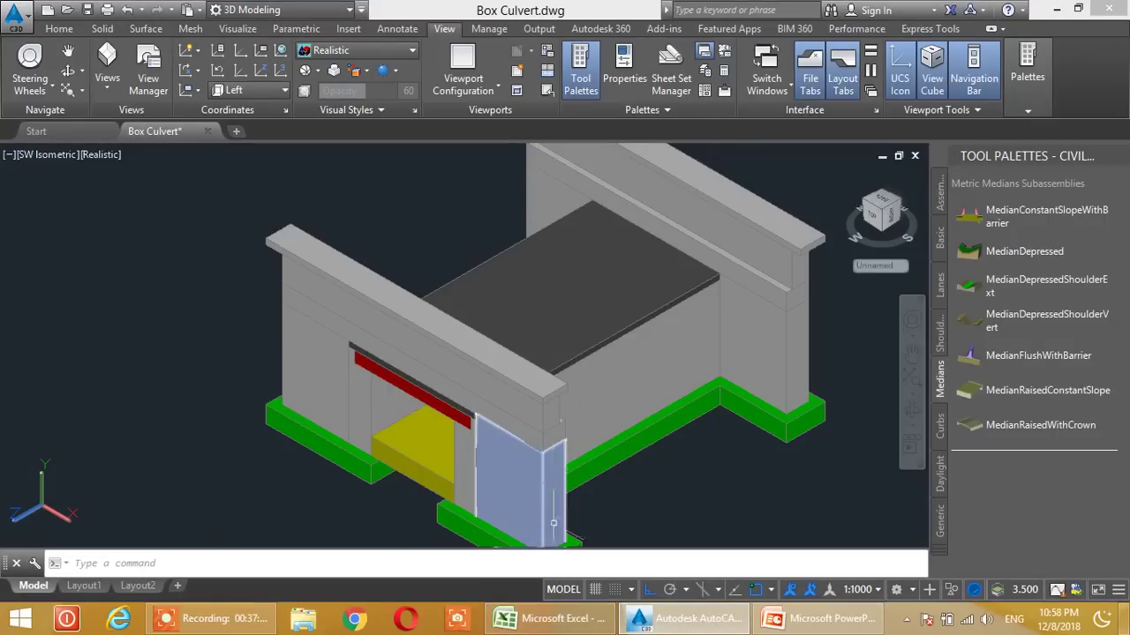
{"action": "left_click", "coordinate": [569, 620]}
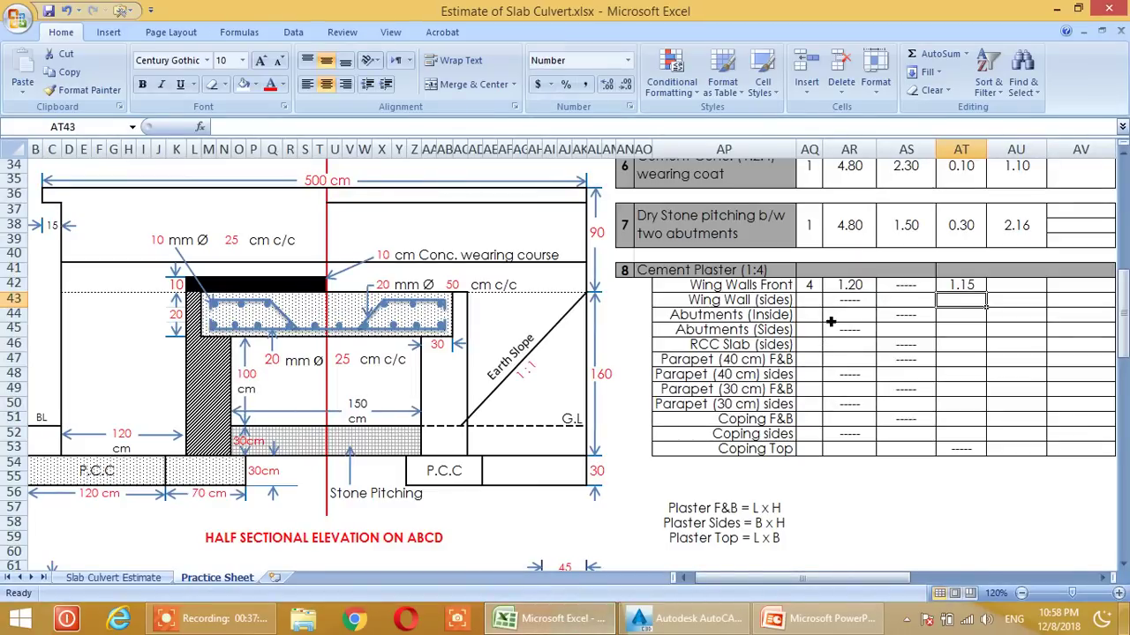
{"action": "left_click", "coordinate": [810, 302]}
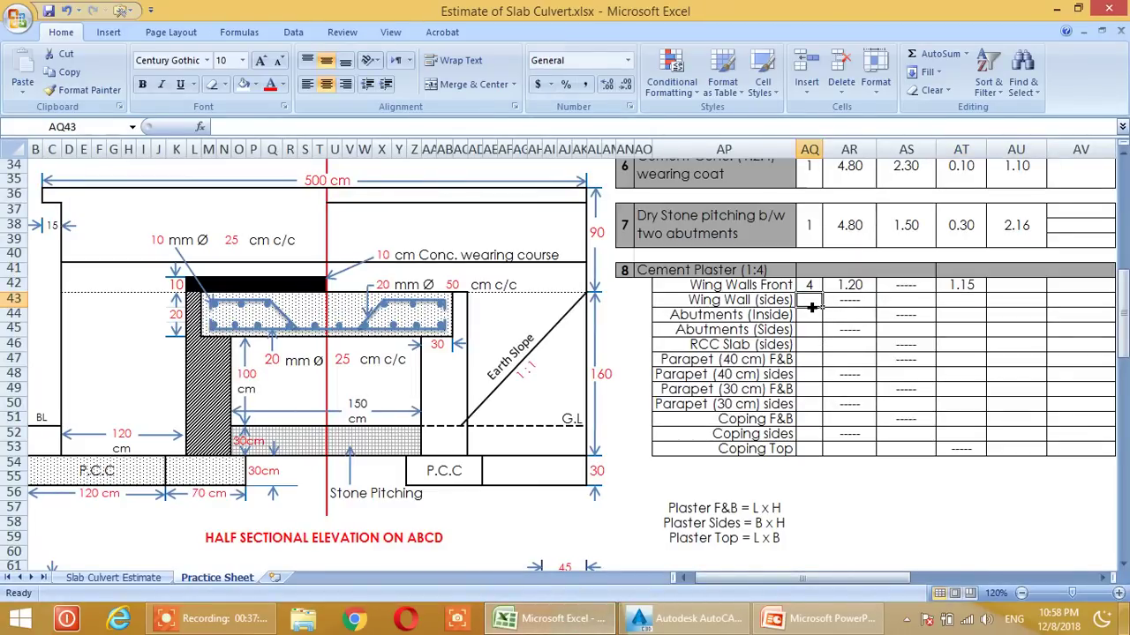
{"action": "type", "text": "4"}
{"action": "key", "text": "Return"}
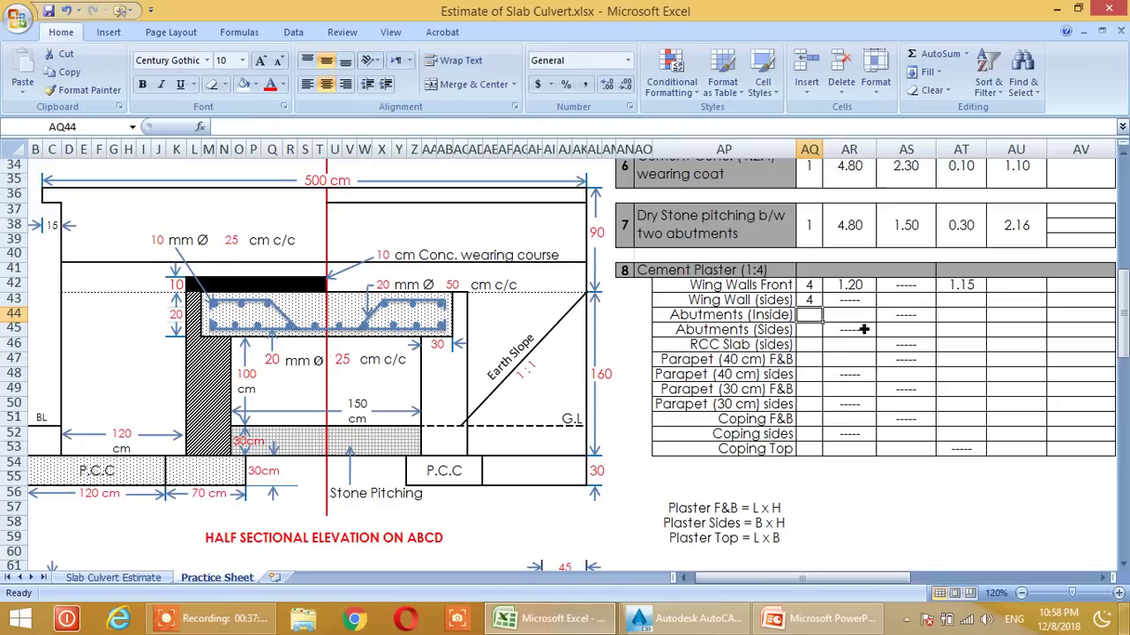
- Set the Wing Wall (sides) breadth in cell AS43 to the plan's 40 cm wall thickness divided by 100
{"action": "left_click", "coordinate": [918, 303]}
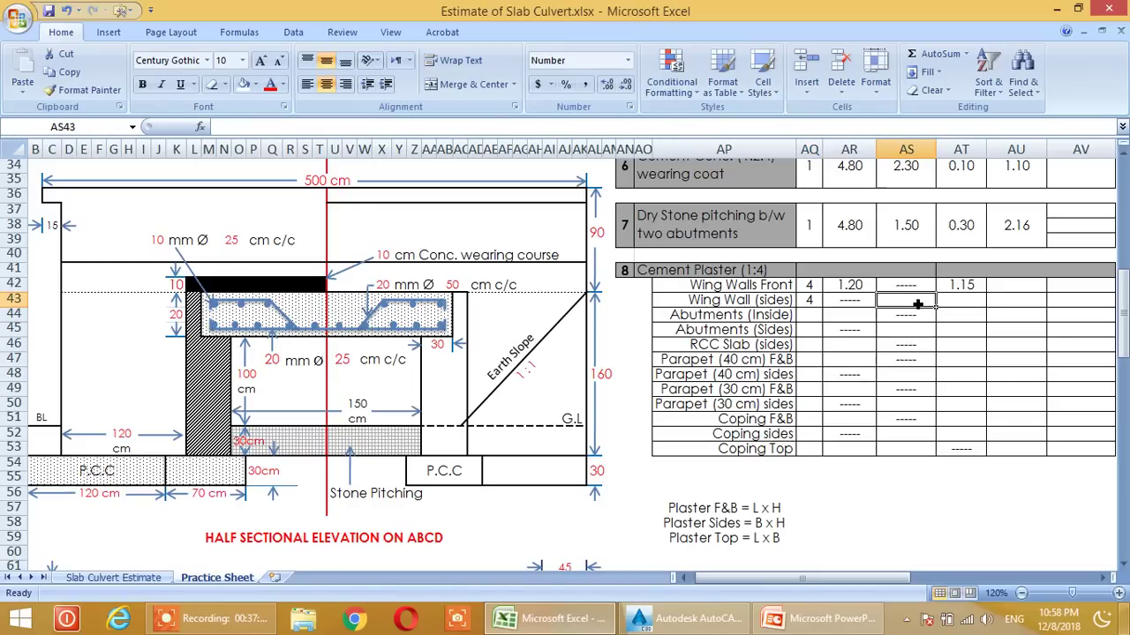
{"action": "type", "text": "="}
{"action": "scroll", "coordinate": [181, 481], "scroll_direction": "up", "scroll_amount": 2}
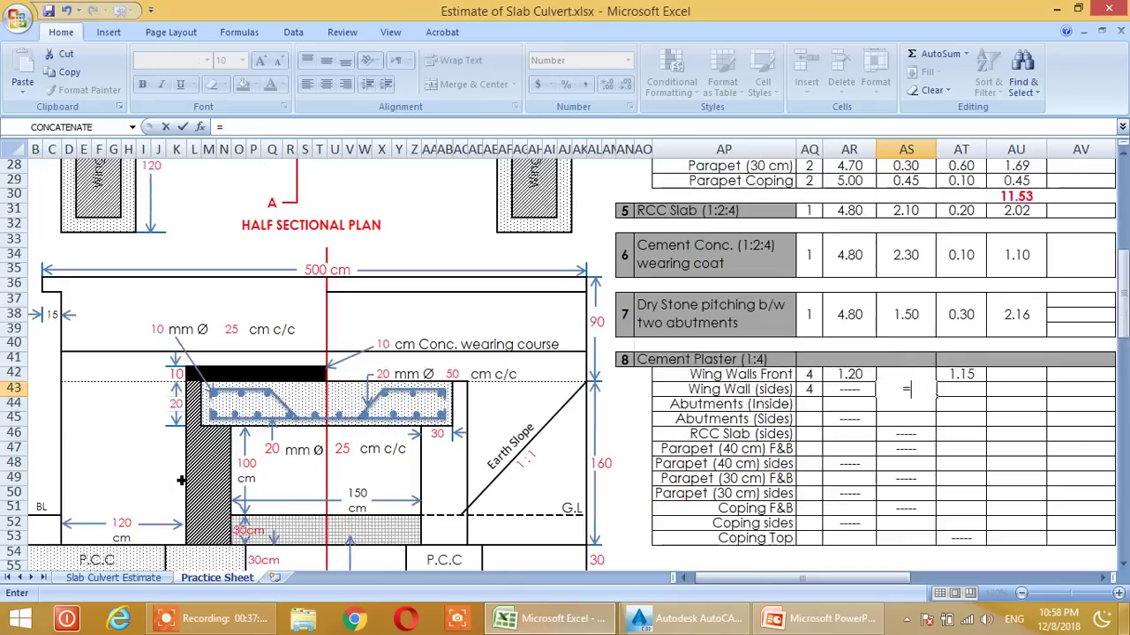
{"action": "scroll", "coordinate": [180, 481], "scroll_direction": "up", "scroll_amount": 8}
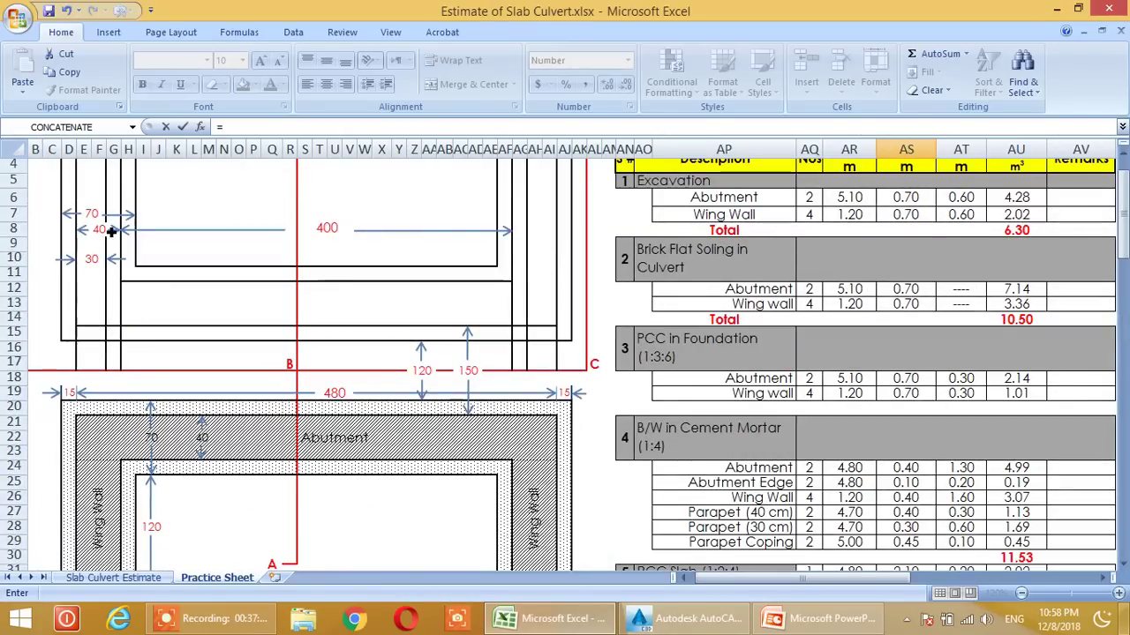
{"action": "left_click", "coordinate": [111, 231]}
{"action": "type", "text": "/100"}
{"action": "key", "text": "Return"}
- Set the Wing Wall (sides) height in cell AT43 equal to the Wing Walls Front height in AT42
{"action": "scroll", "coordinate": [906, 498], "scroll_direction": "up", "scroll_amount": 1}
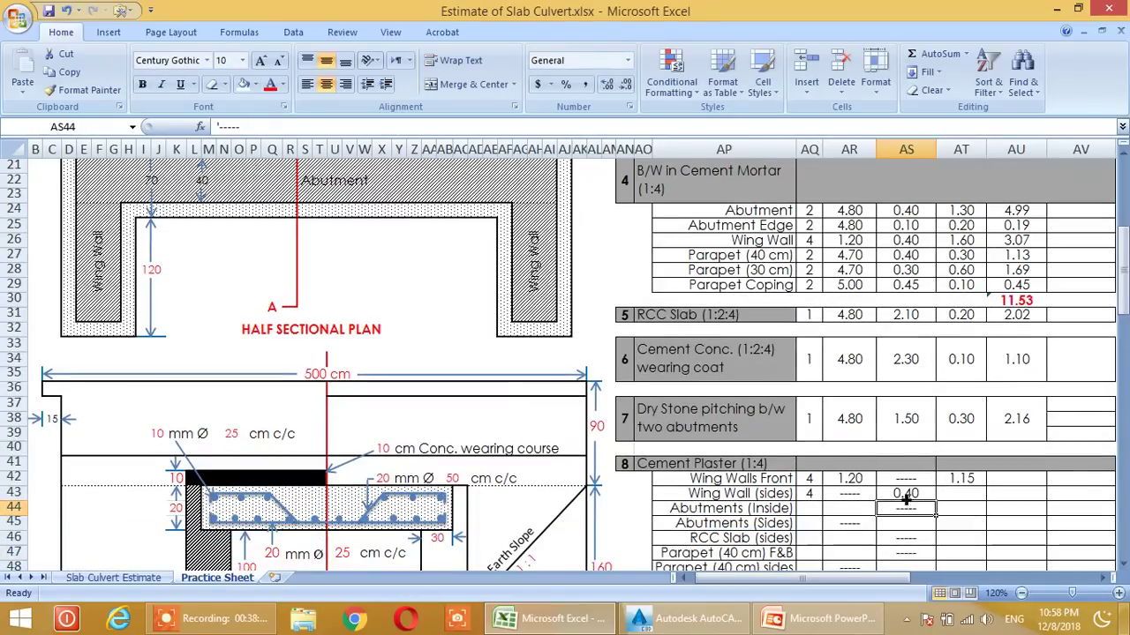
{"action": "key", "text": "Up"}
{"action": "key", "text": "Right"}
{"action": "scroll", "coordinate": [892, 485], "scroll_direction": "down", "scroll_amount": 1}
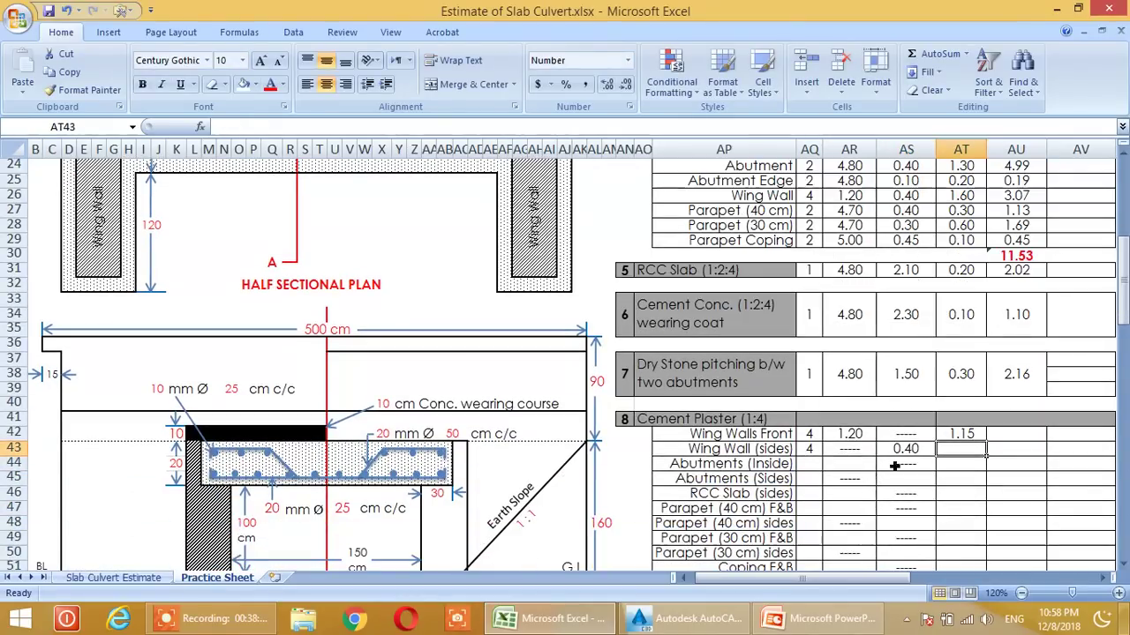
{"action": "scroll", "coordinate": [909, 451], "scroll_direction": "down", "scroll_amount": 1}
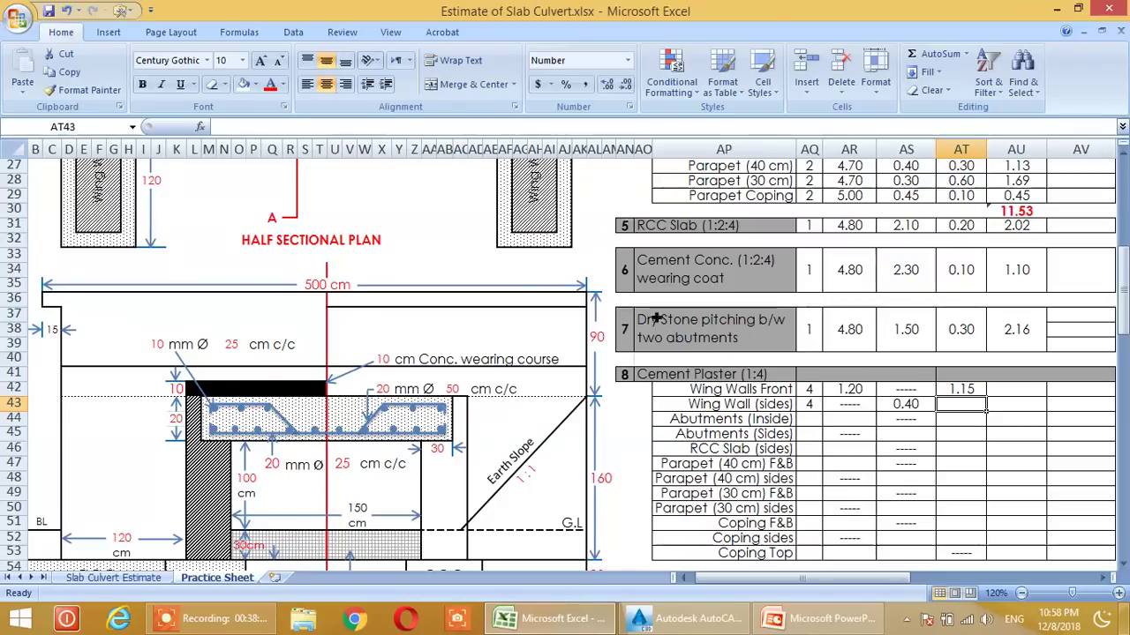
{"action": "type", "text": "="}
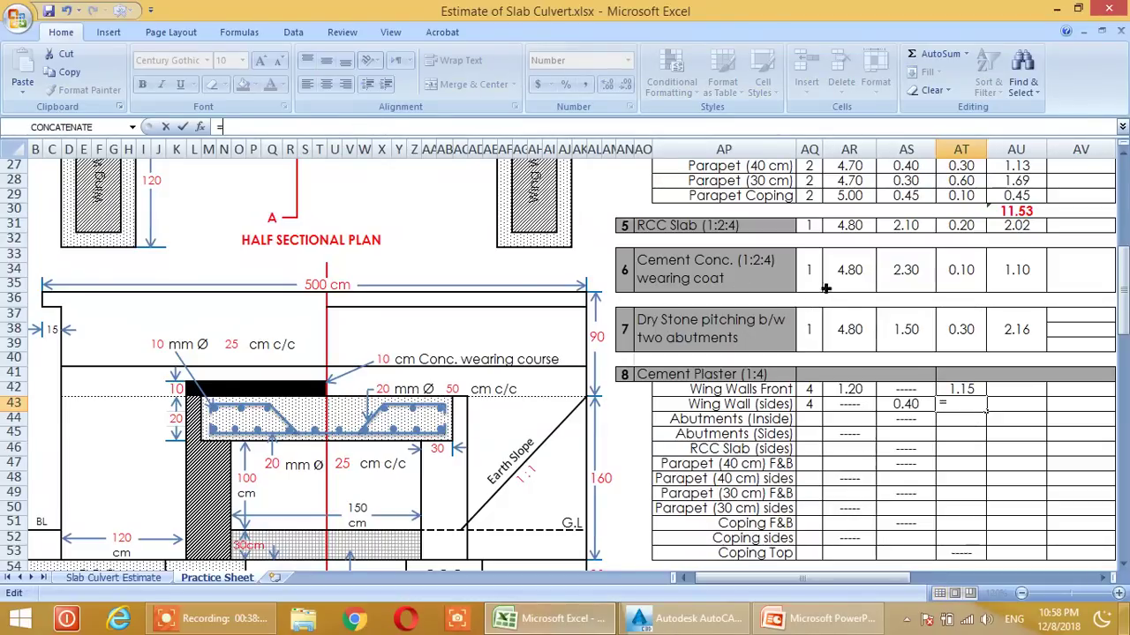
{"action": "left_click", "coordinate": [969, 394]}
{"action": "key", "text": "Return"}
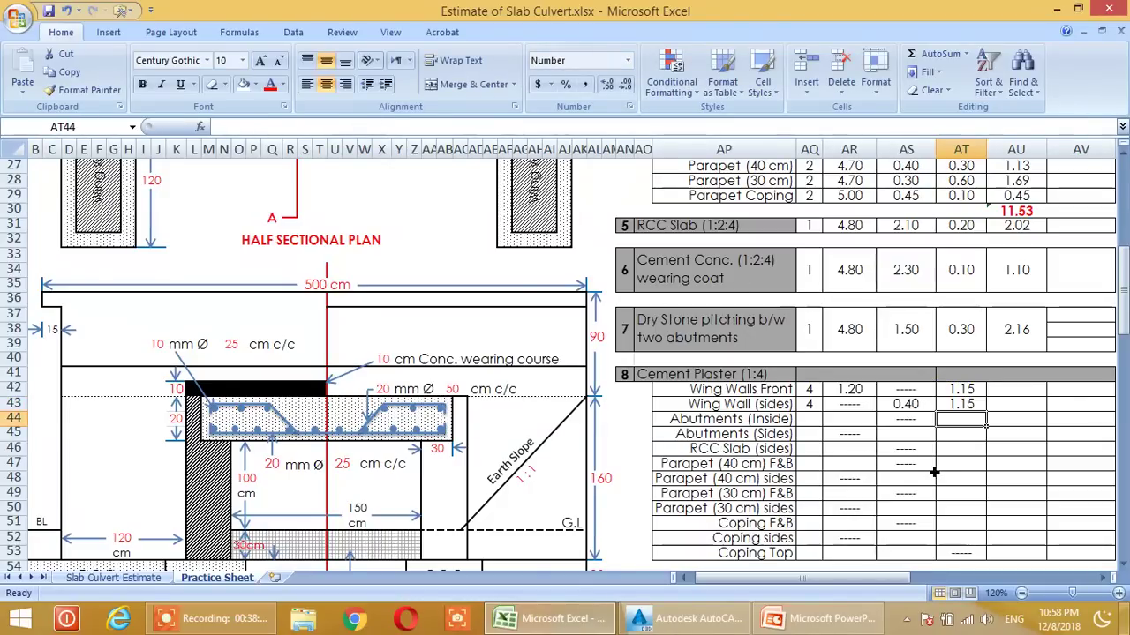
- Switch to AutoCAD and examine both abutments with their foundations in the Object Viewer to identify the inside faces
{"action": "scroll", "coordinate": [808, 449], "scroll_direction": "down", "scroll_amount": 1}
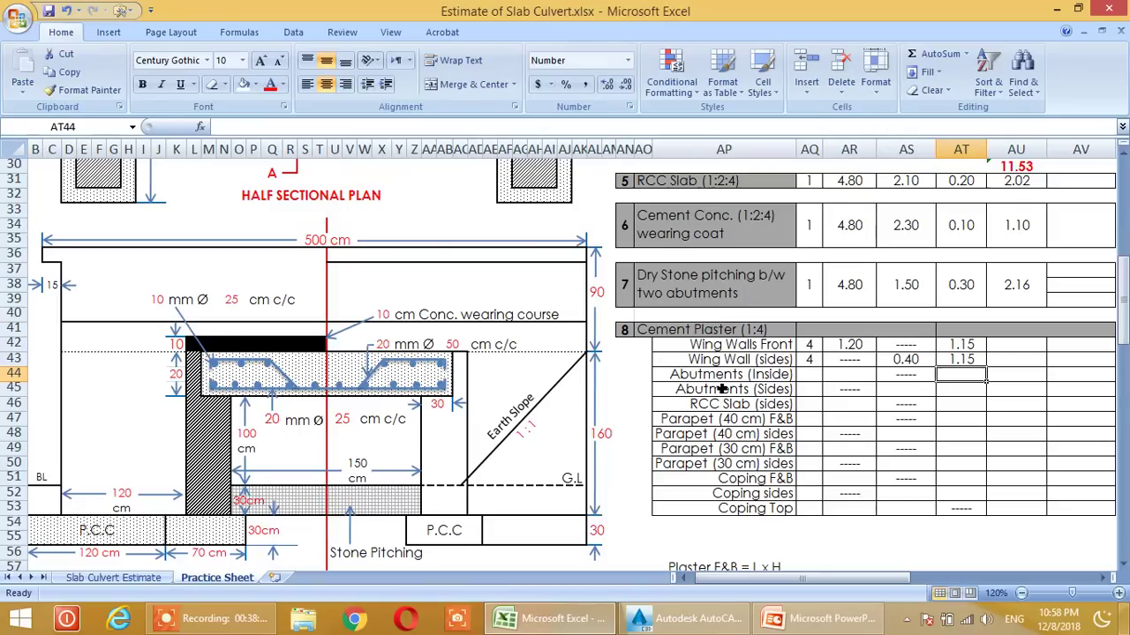
{"action": "left_click", "coordinate": [685, 623]}
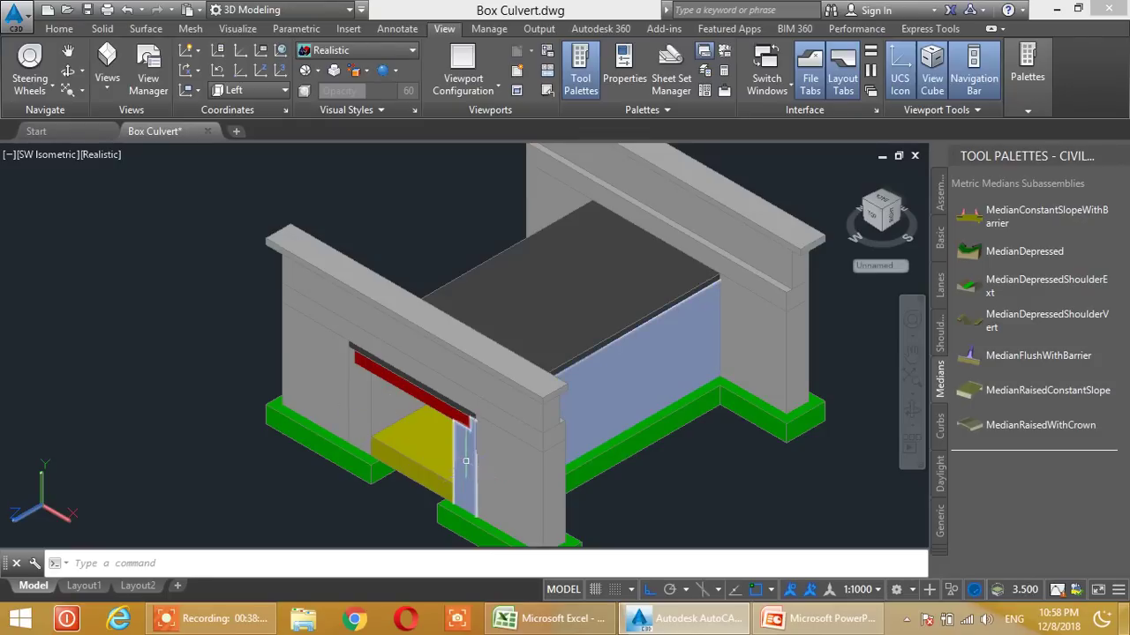
{"action": "left_click", "coordinate": [465, 460]}
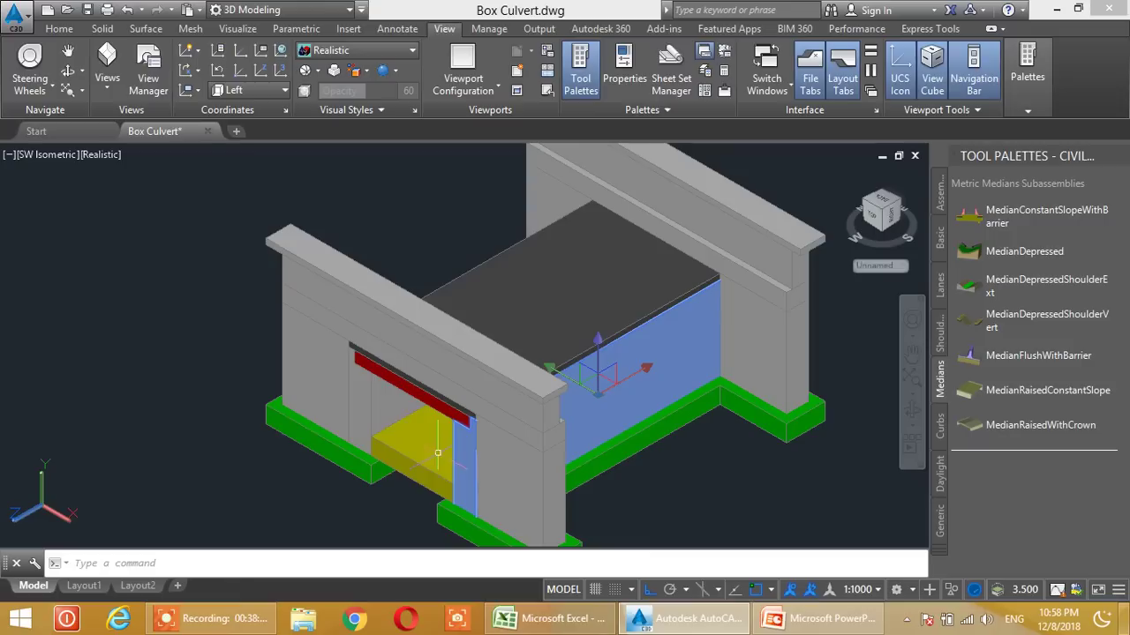
{"action": "left_click", "coordinate": [353, 408]}
{"action": "left_click", "coordinate": [325, 440]}
{"action": "left_click", "coordinate": [462, 514]}
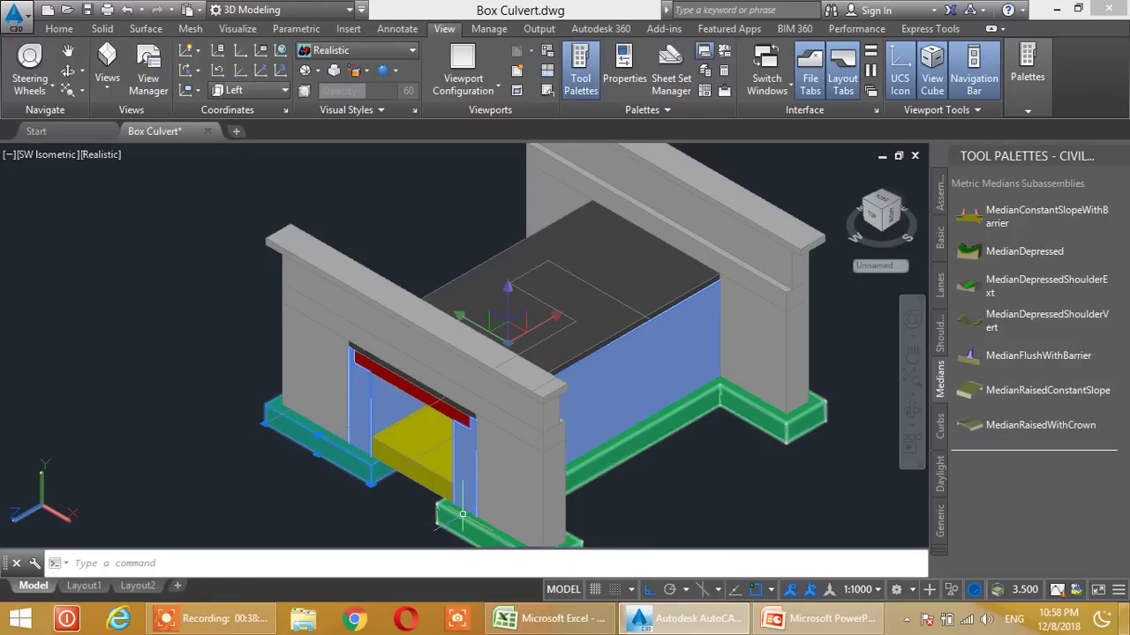
{"action": "right_click", "coordinate": [471, 445]}
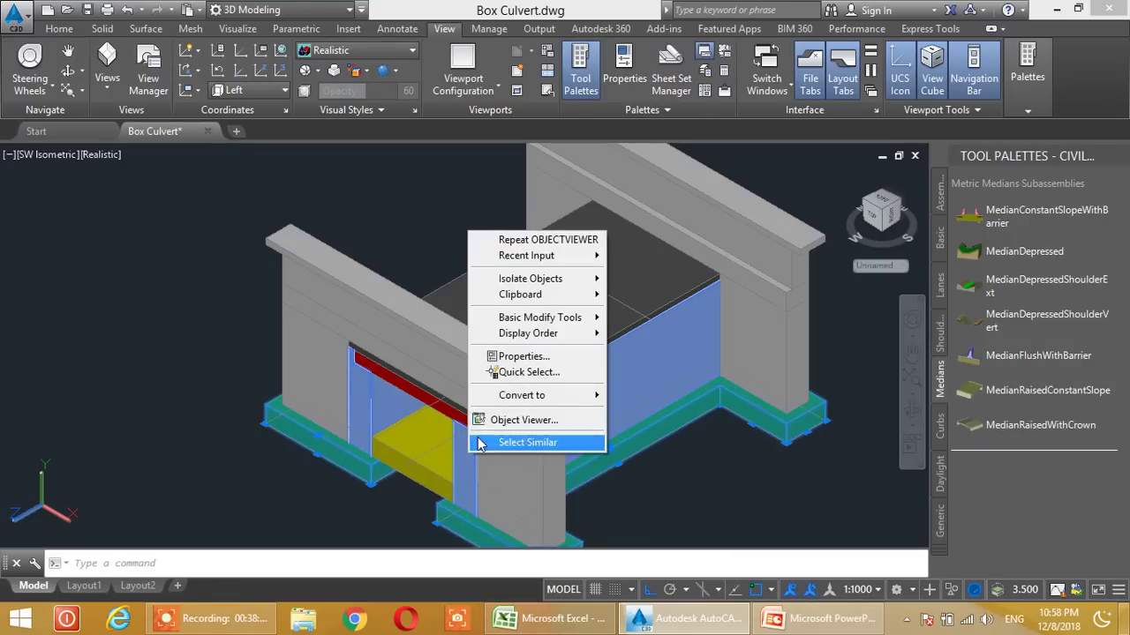
{"action": "left_click", "coordinate": [491, 421]}
{"action": "left_click_drag", "start_coordinate": [495, 420], "coordinate": [515, 404]}
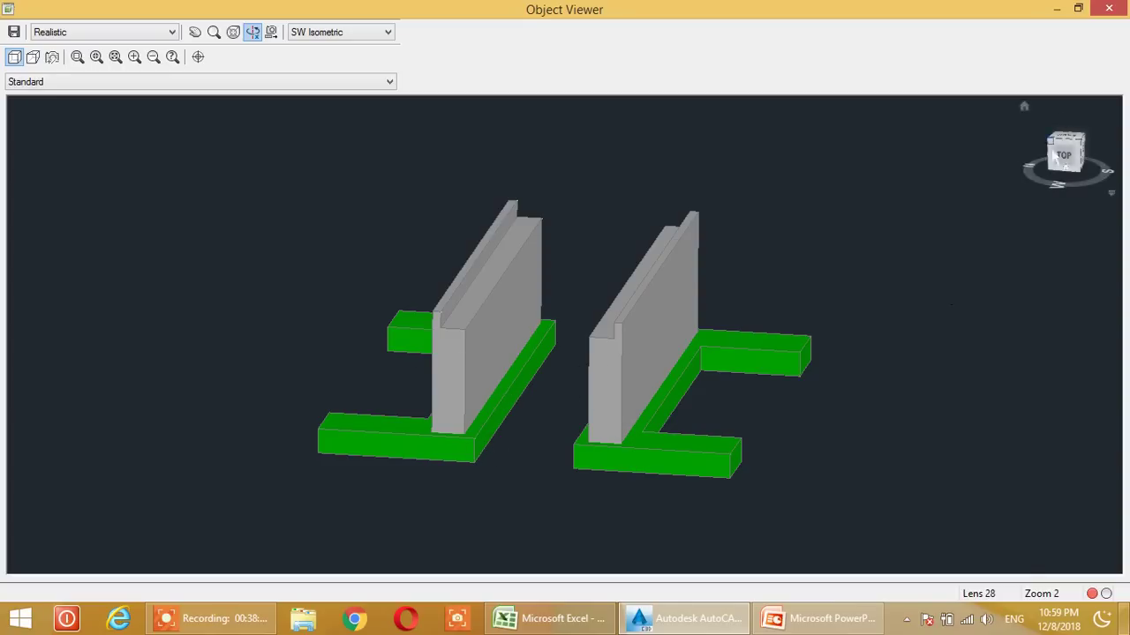
{"action": "left_click", "coordinate": [1109, 8]}
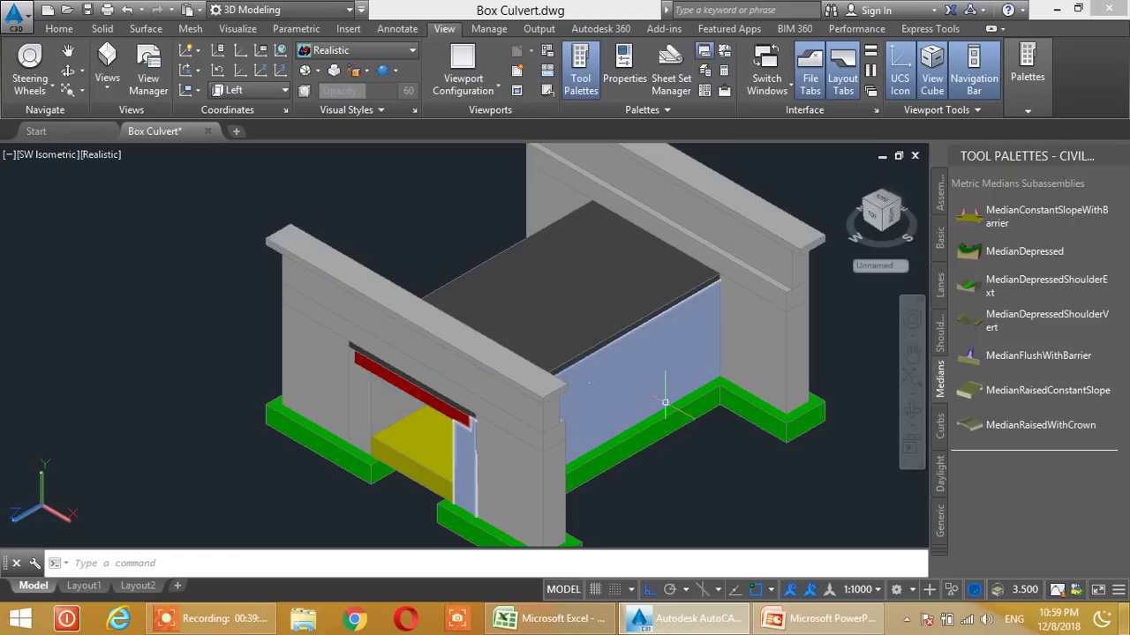
- Return to the Excel estimate and enter 2 as the Abutments (Inside) number in cell AQ44
{"action": "left_click", "coordinate": [543, 621]}
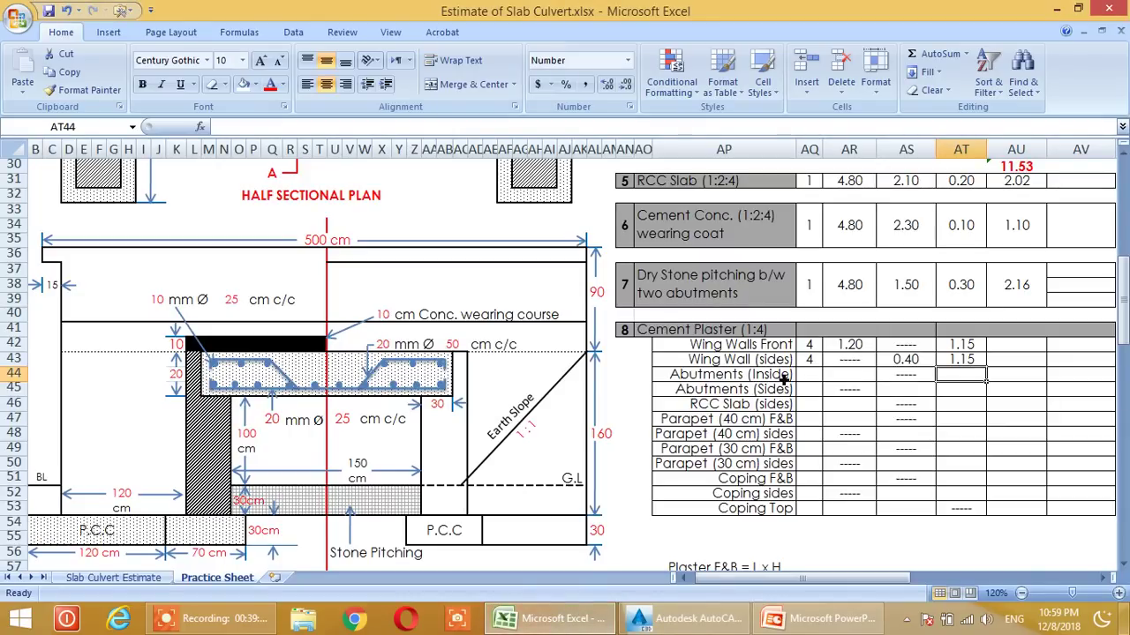
{"action": "left_click", "coordinate": [812, 380]}
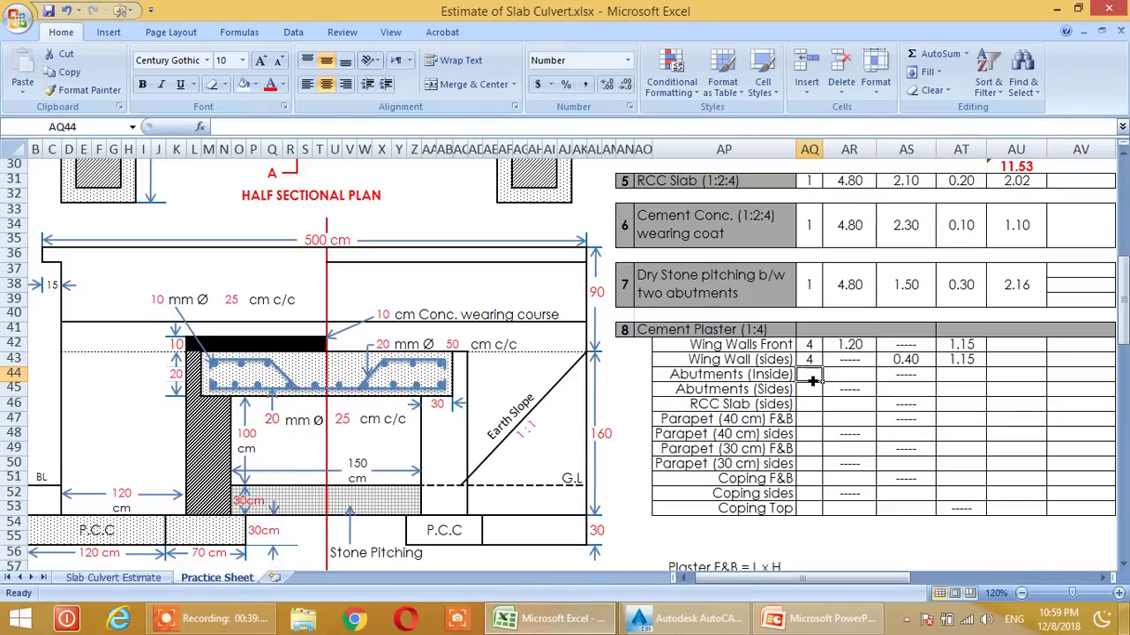
{"action": "type", "text": "2"}
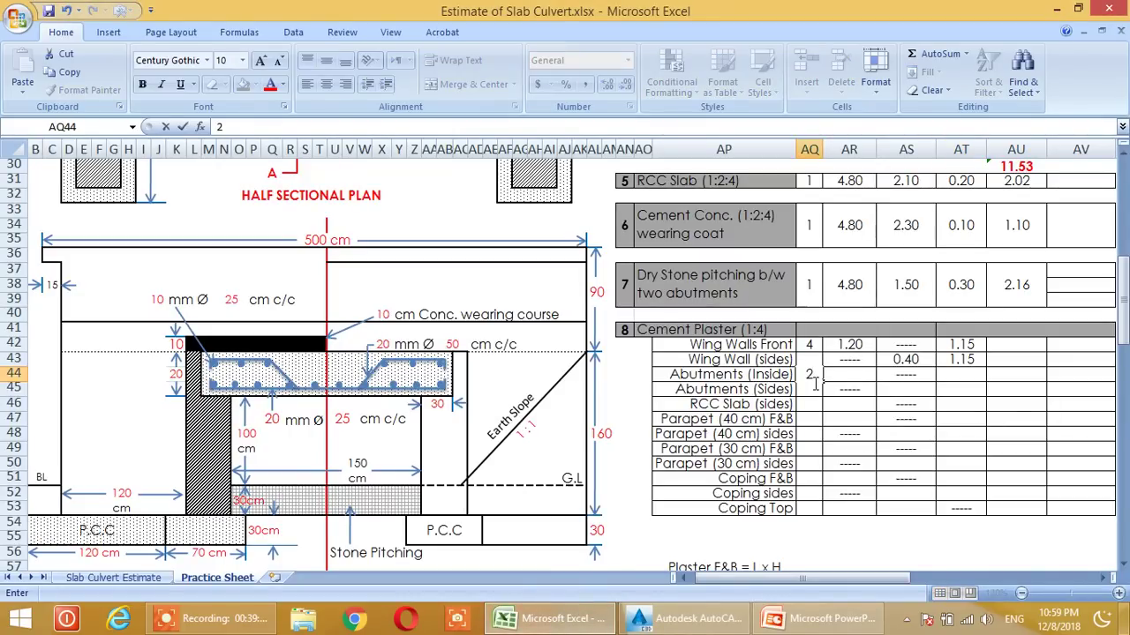
{"action": "key", "text": "Return"}
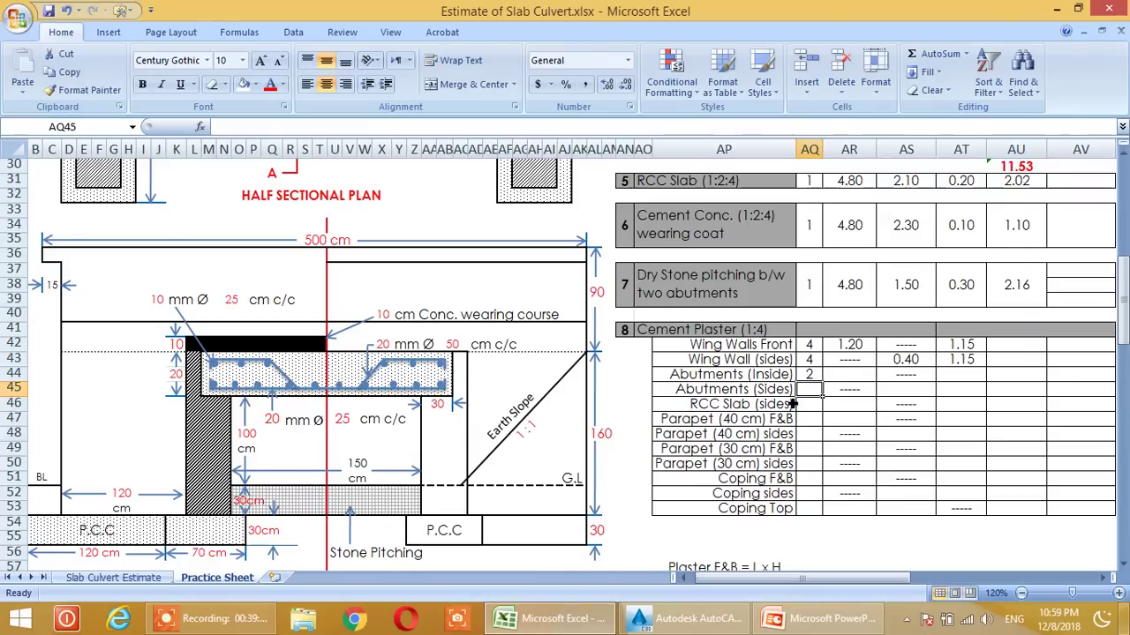
- Enter 4 as the Abutments (Sides) number in cell AQ45 and check the abutments in the AutoCAD model
{"action": "type", "text": "4"}
{"action": "key", "text": "Return"}
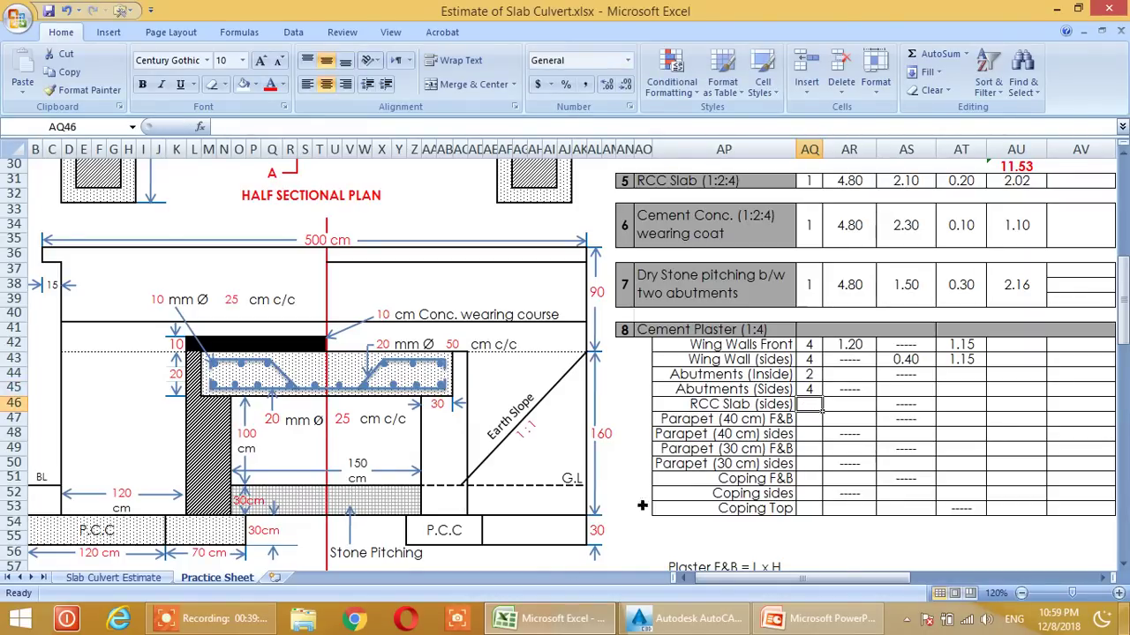
{"action": "left_click", "coordinate": [698, 619]}
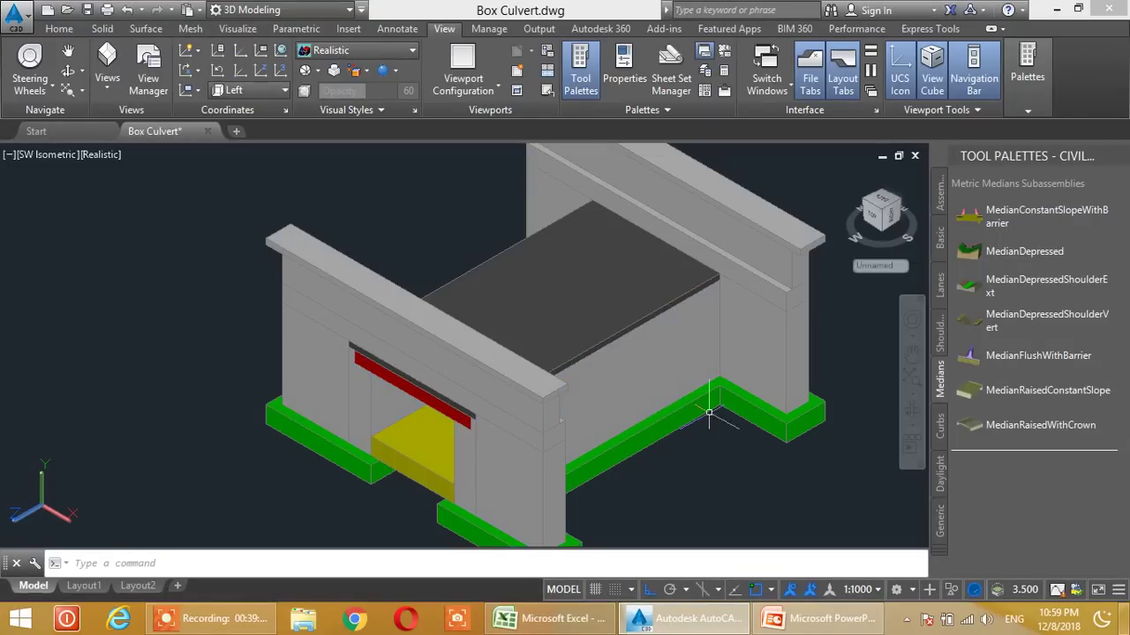
{"action": "left_click", "coordinate": [564, 621]}
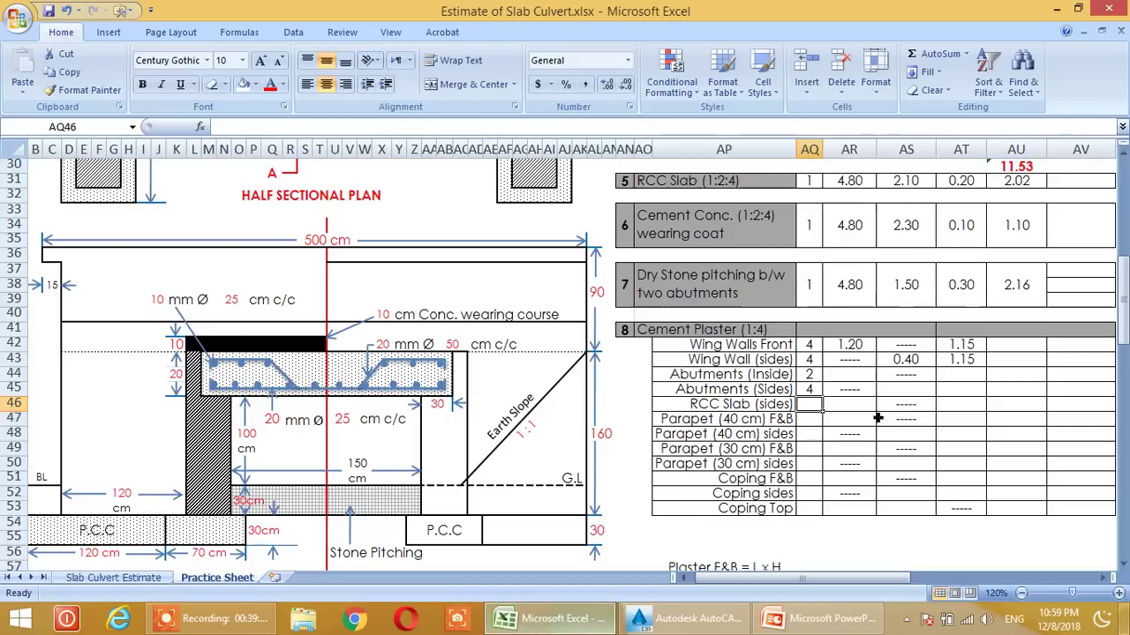
- Check the abutment in AutoCAD and set the Abutments (Inside) length in cell AR44 to the plan's 480 cm divided by 100
{"action": "left_click", "coordinate": [851, 378]}
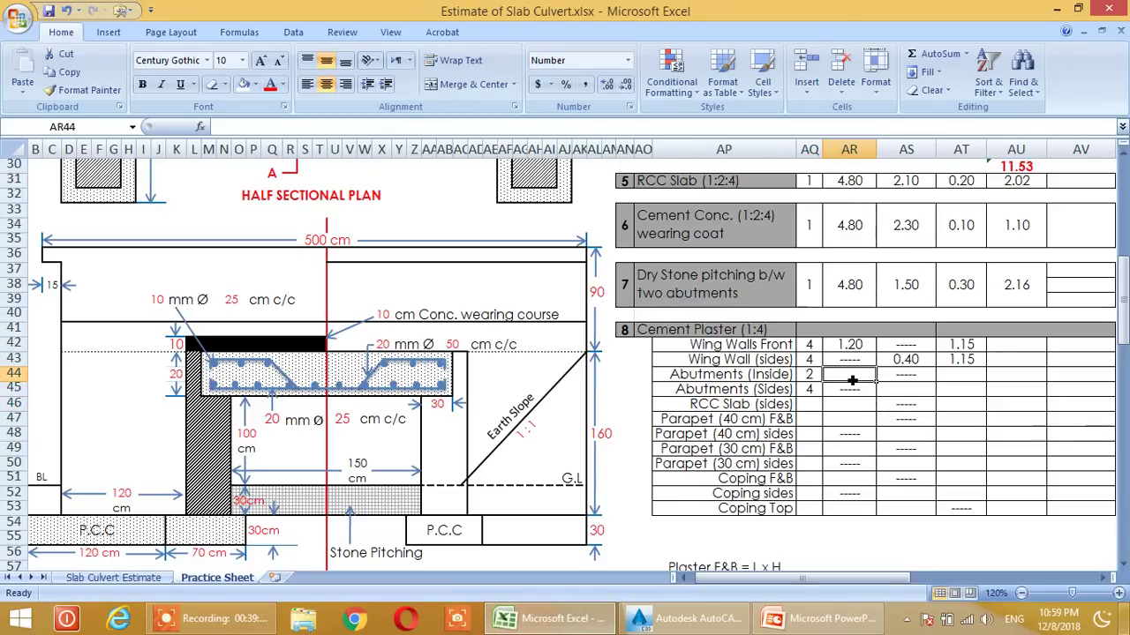
{"action": "left_click", "coordinate": [688, 619]}
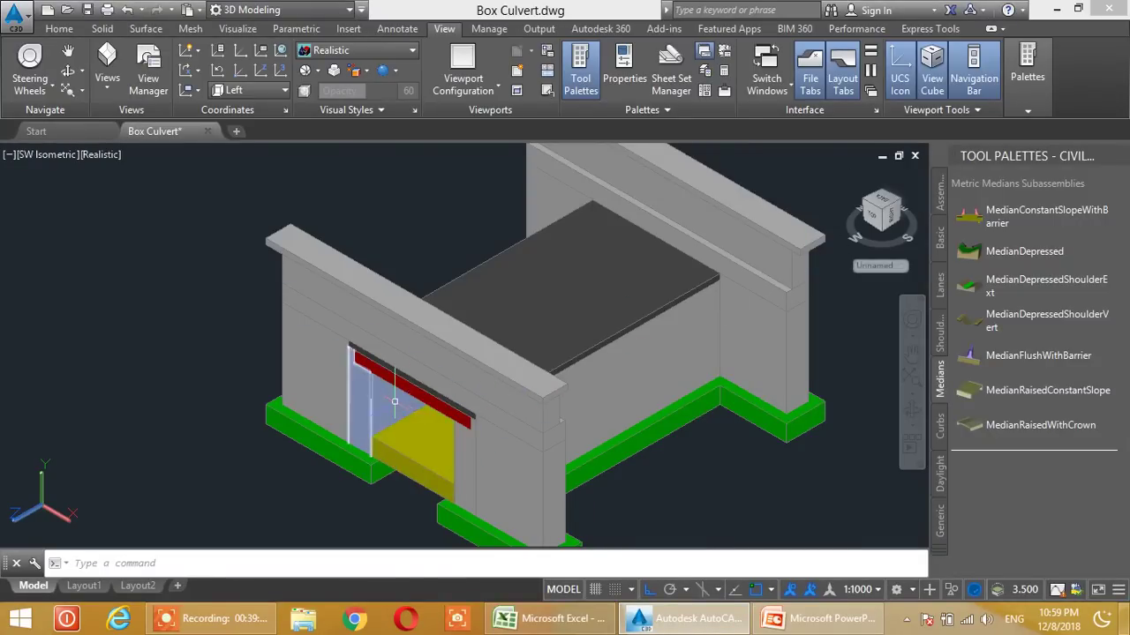
{"action": "left_click", "coordinate": [552, 619]}
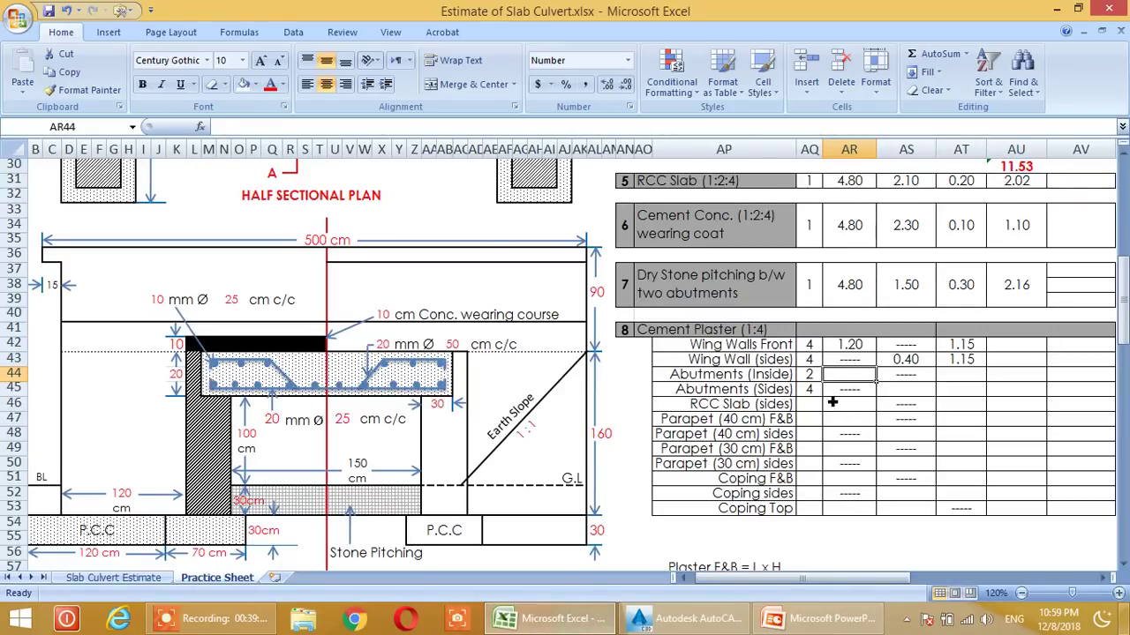
{"action": "scroll", "coordinate": [829, 406], "scroll_direction": "up", "scroll_amount": 4}
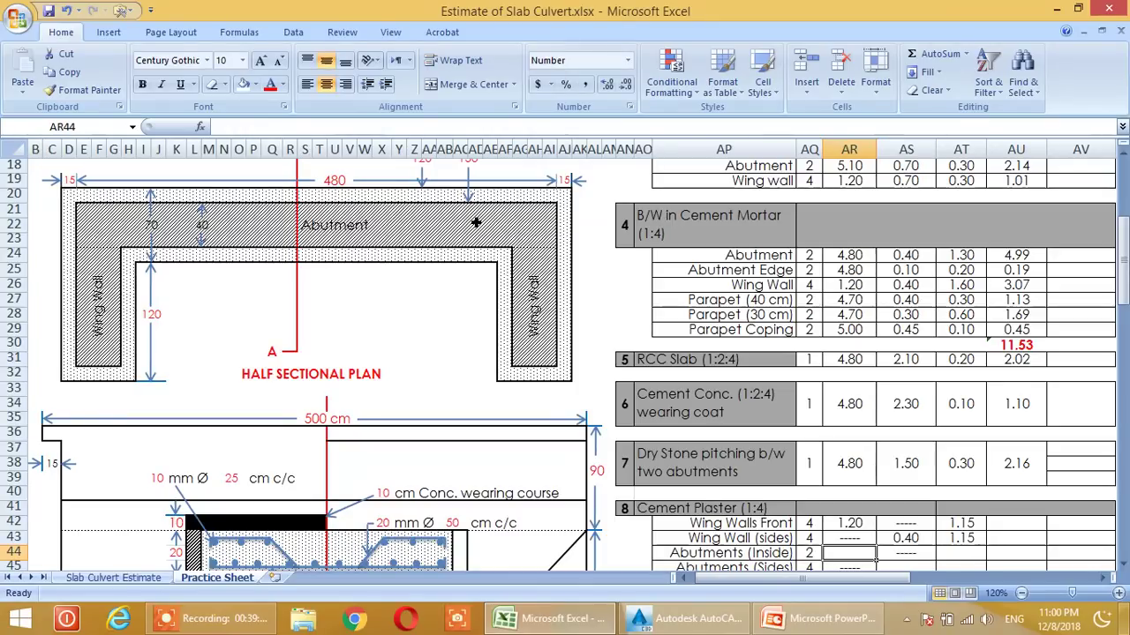
{"action": "left_click", "coordinate": [637, 621]}
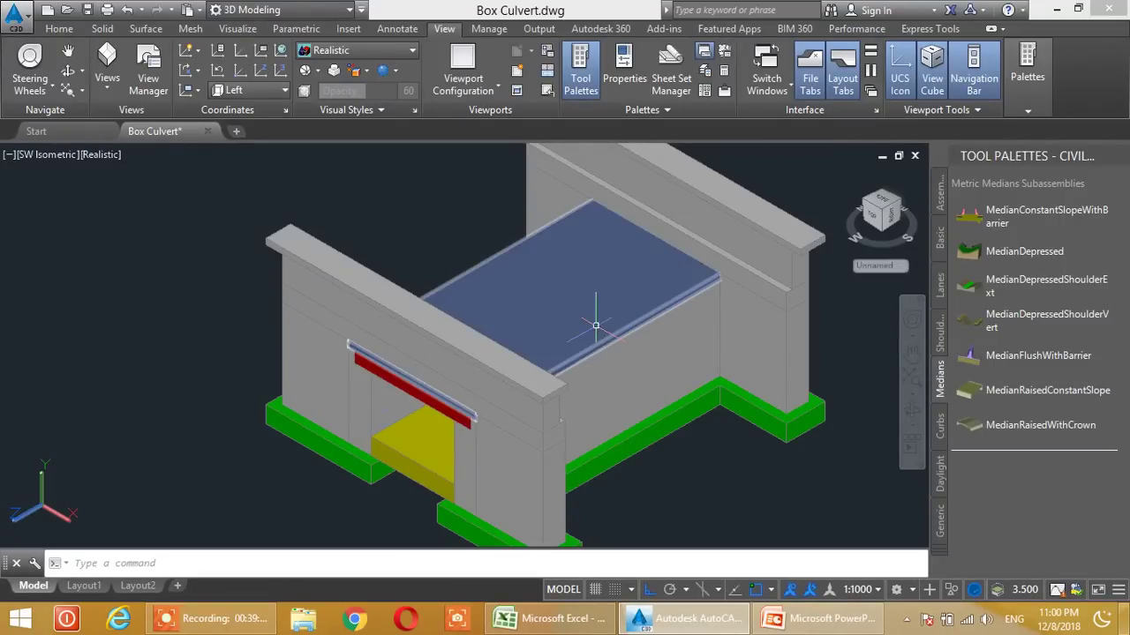
{"action": "left_click", "coordinate": [549, 619]}
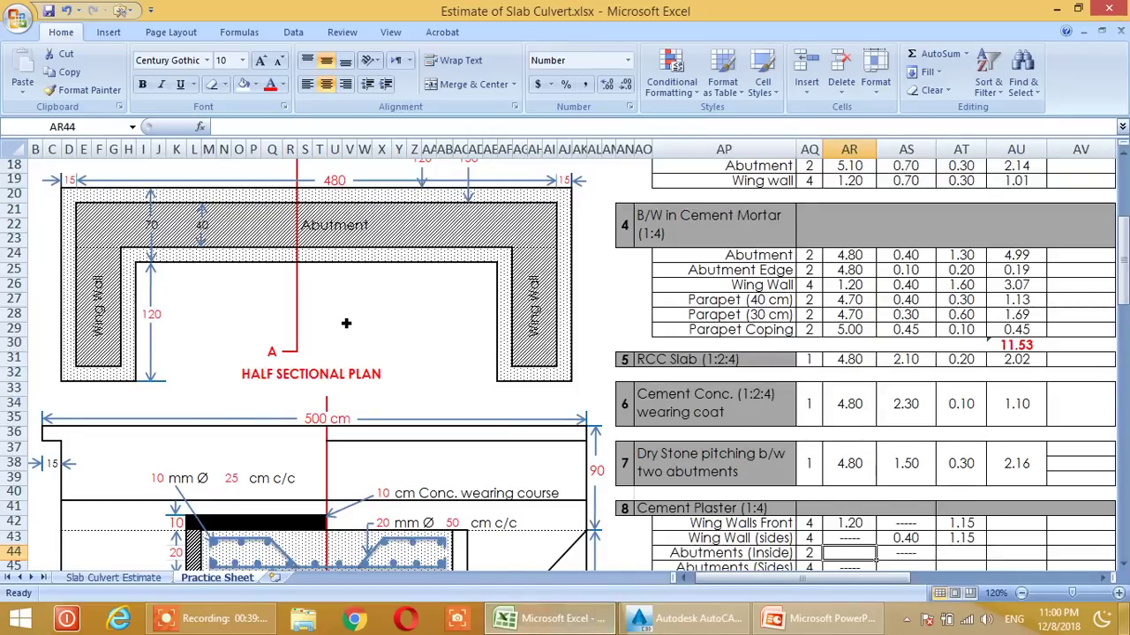
{"action": "scroll", "coordinate": [352, 230], "scroll_direction": "up", "scroll_amount": 1}
{"action": "scroll", "coordinate": [656, 400], "scroll_direction": "down", "scroll_amount": 4}
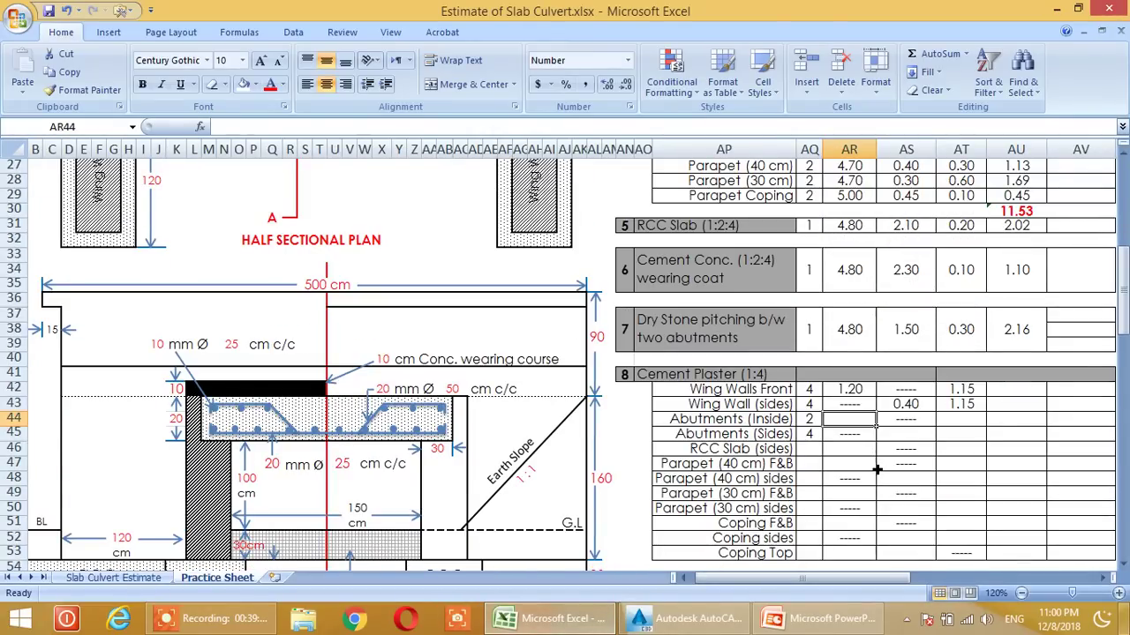
{"action": "type", "text": "="}
{"action": "scroll", "coordinate": [350, 230], "scroll_direction": "up", "scroll_amount": 4}
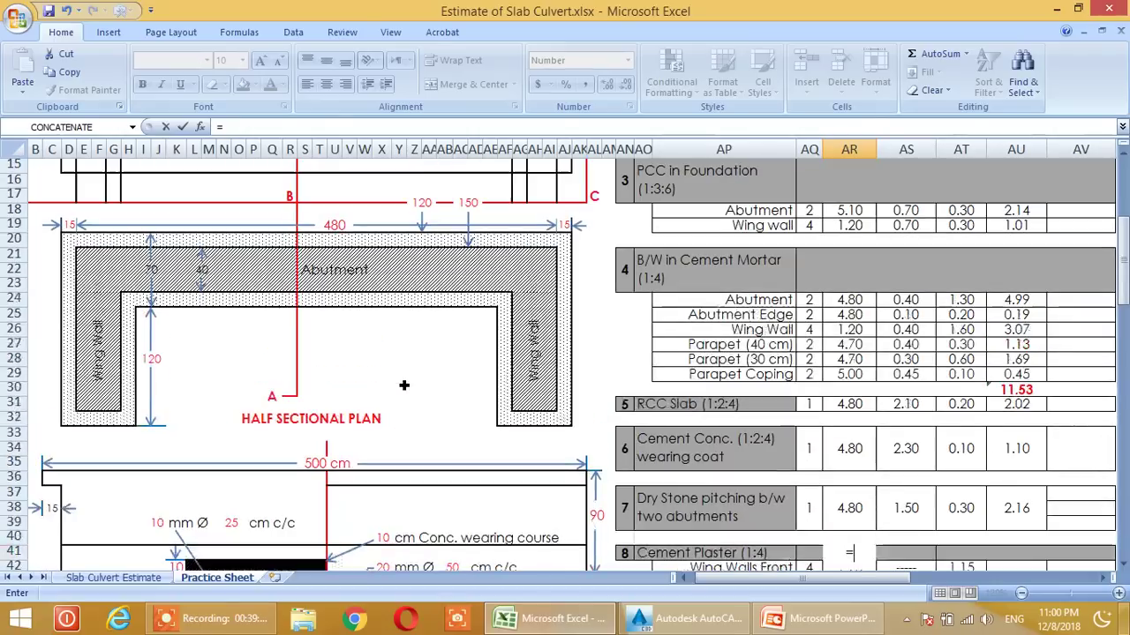
{"action": "left_click", "coordinate": [350, 228]}
{"action": "type", "text": "/100"}
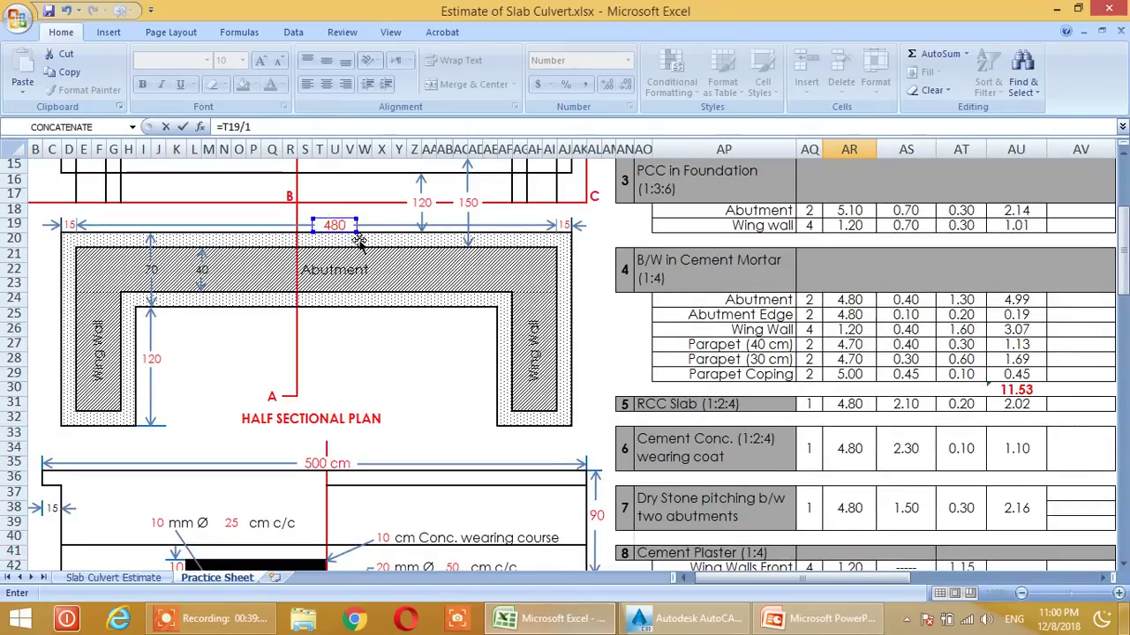
{"action": "key", "text": "Return"}
- Set the Abutments (Inside) height in cell AT44 to the elevation's 100 cm dimension in O48 divided by 100
{"action": "scroll", "coordinate": [945, 496], "scroll_direction": "down", "scroll_amount": 1}
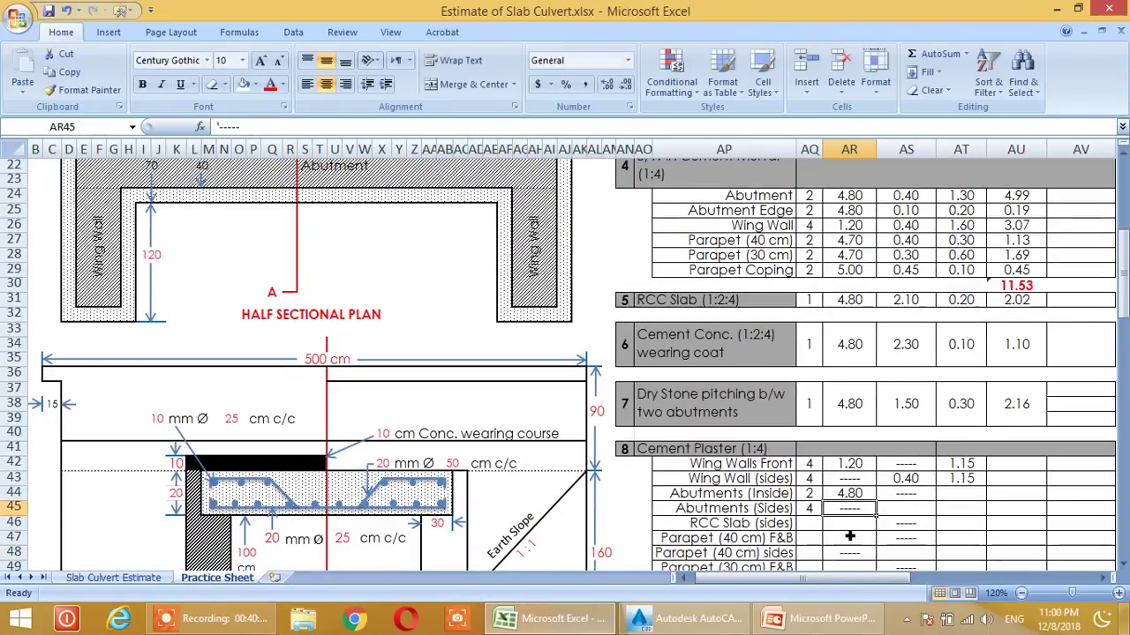
{"action": "left_click", "coordinate": [968, 498]}
{"action": "scroll", "coordinate": [969, 510], "scroll_direction": "down", "scroll_amount": 3}
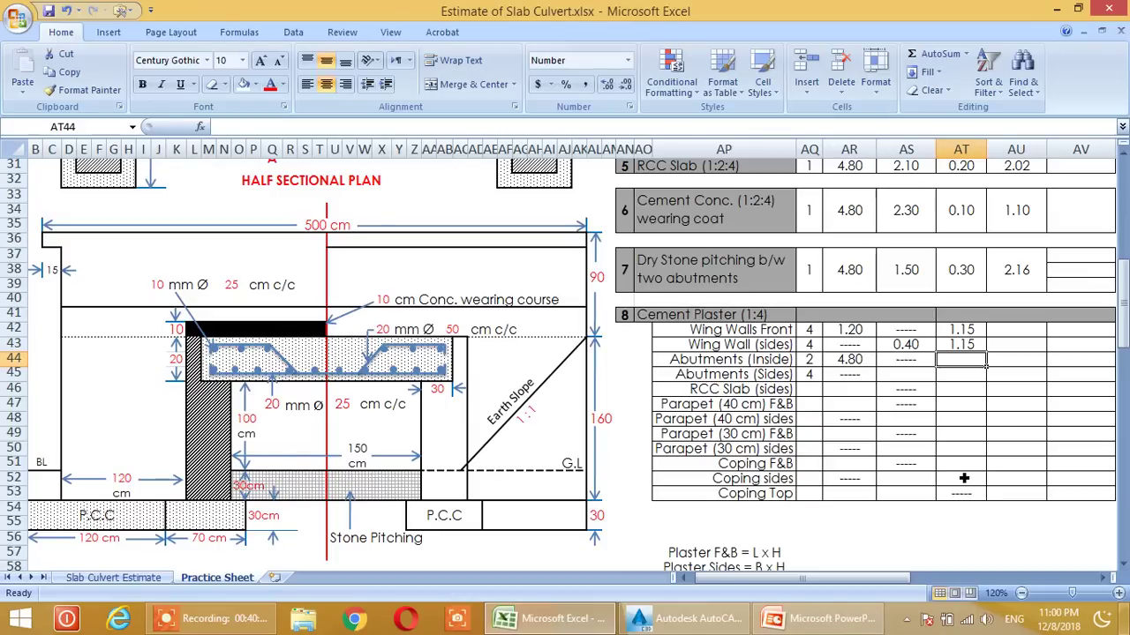
{"action": "type", "text": "="}
{"action": "left_click", "coordinate": [253, 421]}
{"action": "type", "text": "/"}
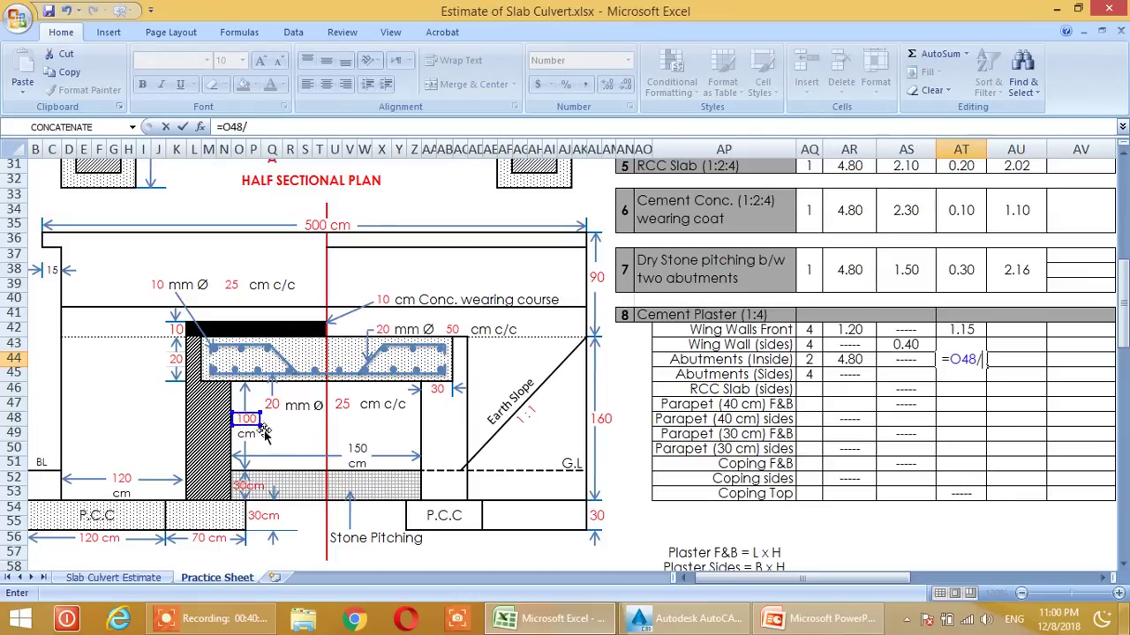
{"action": "type", "text": "100"}
{"action": "key", "text": "Return"}
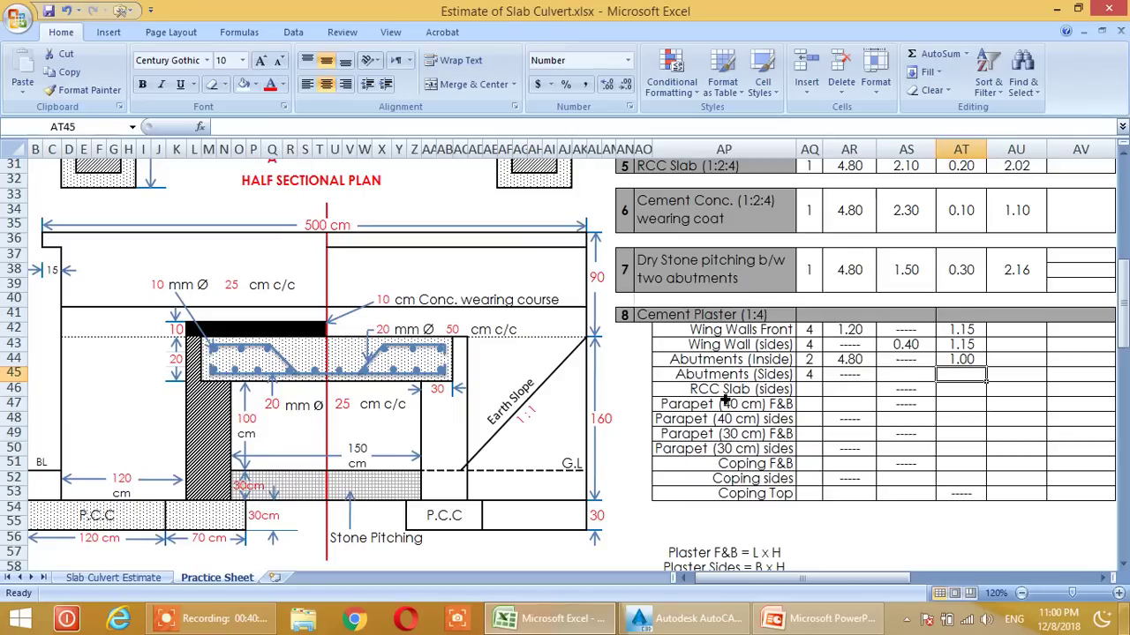
- Switch to AutoCAD to look at the 3D model and return to the Excel estimate
{"action": "left_click", "coordinate": [814, 394]}
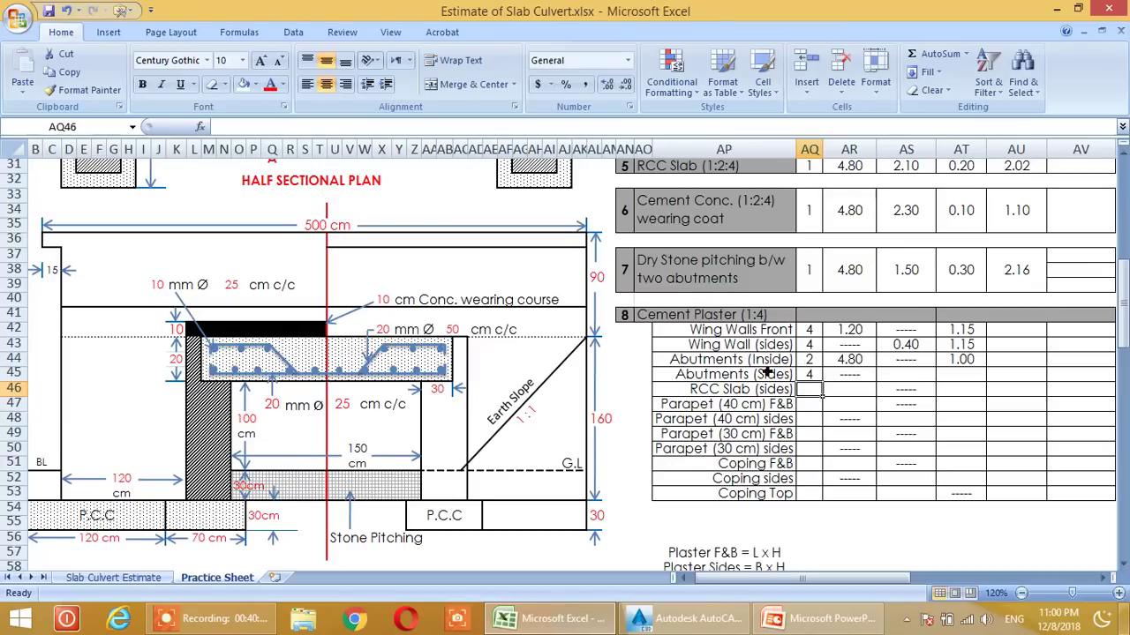
{"action": "left_click", "coordinate": [809, 420]}
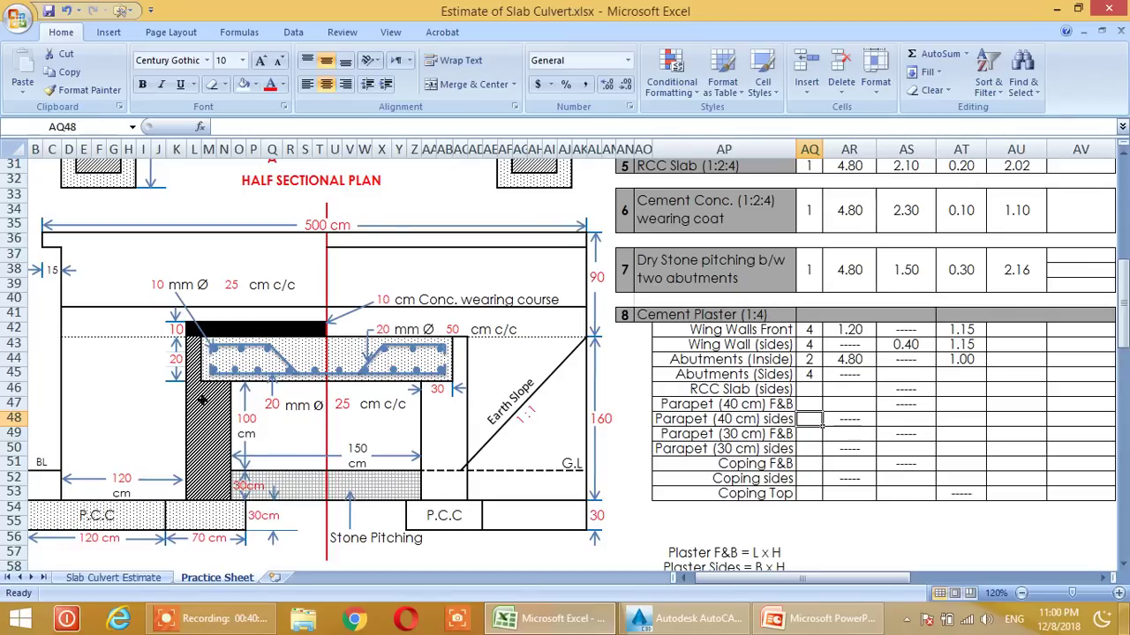
{"action": "left_click", "coordinate": [764, 621]}
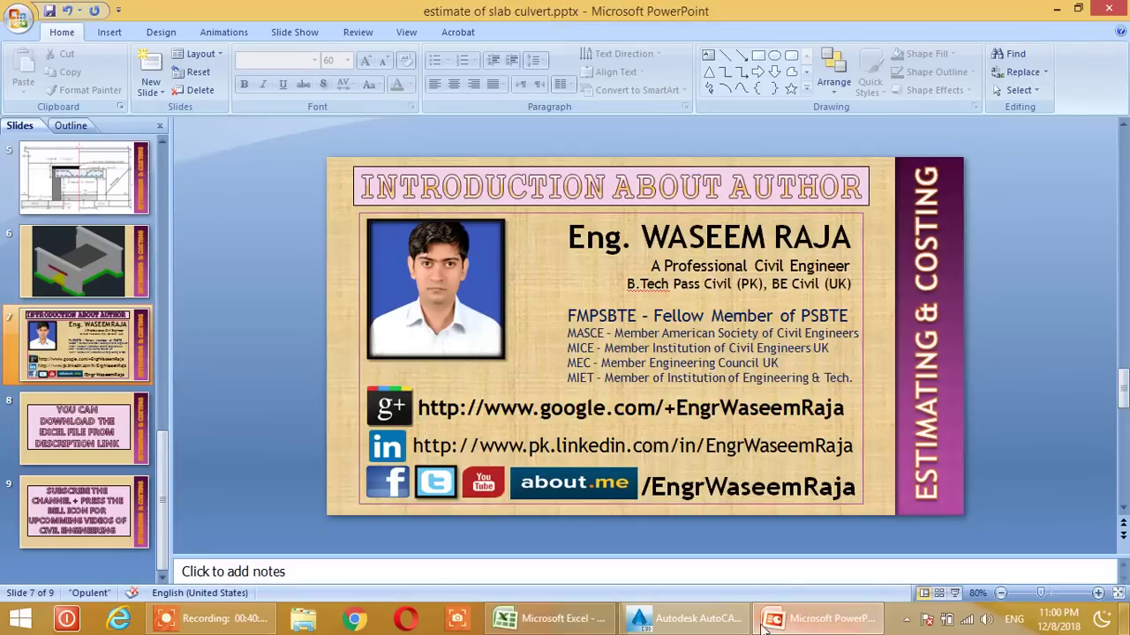
{"action": "left_click", "coordinate": [684, 619]}
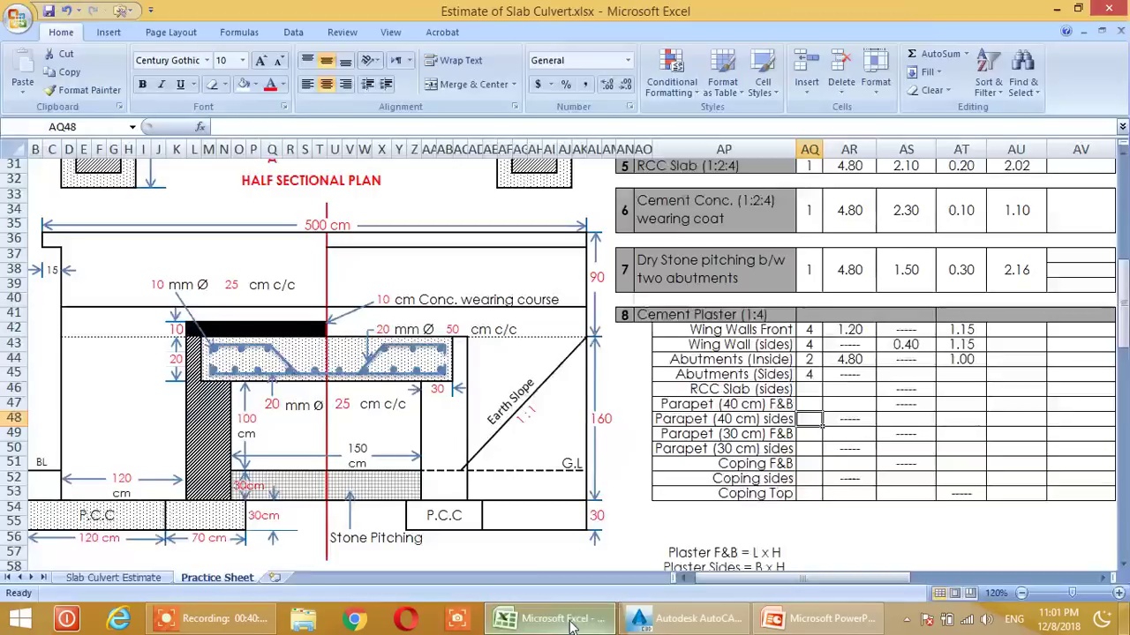
{"action": "left_click", "coordinate": [572, 619]}
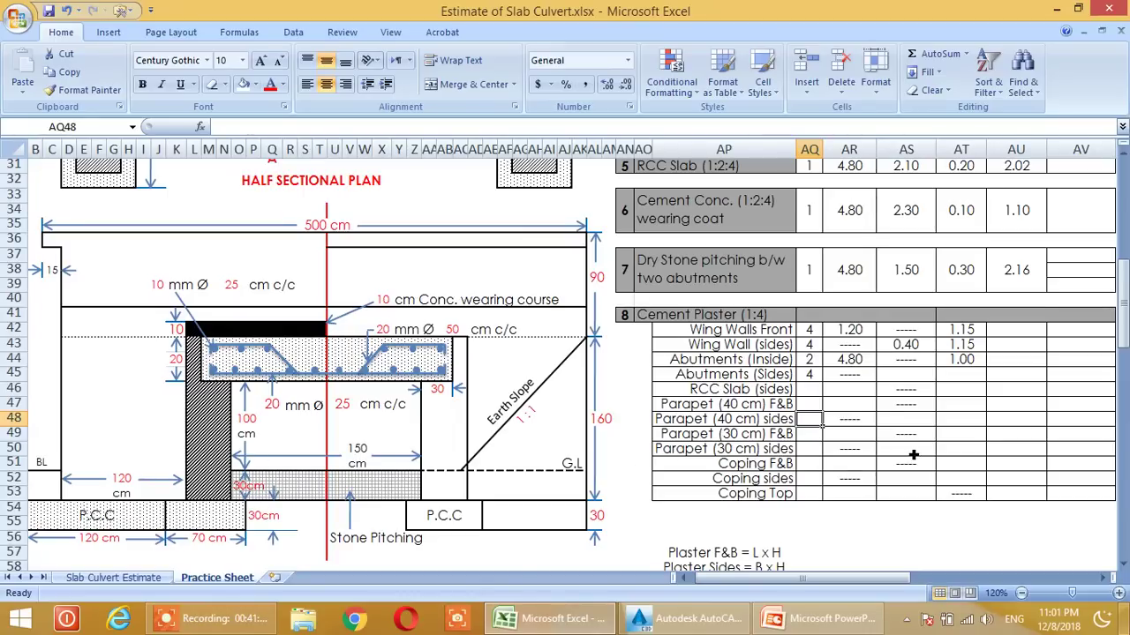
{"action": "left_click", "coordinate": [846, 393]}
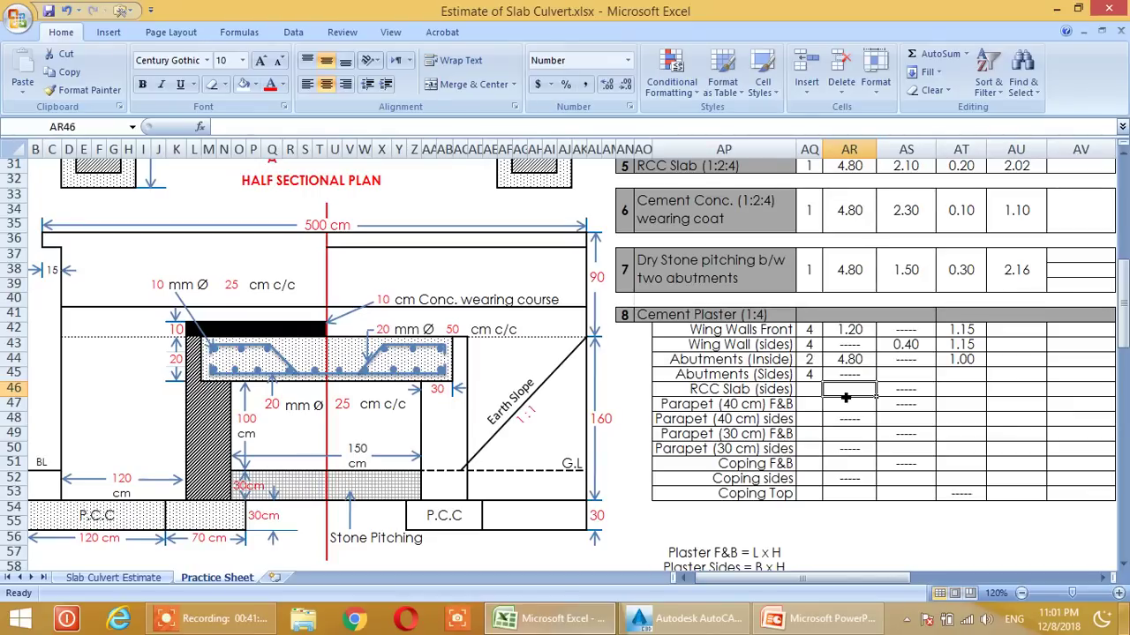
- Set the Abutments (Sides) breadth in cell AS45 to the drawing's 40 cm wall thickness divided by 100
{"action": "left_click", "coordinate": [911, 381]}
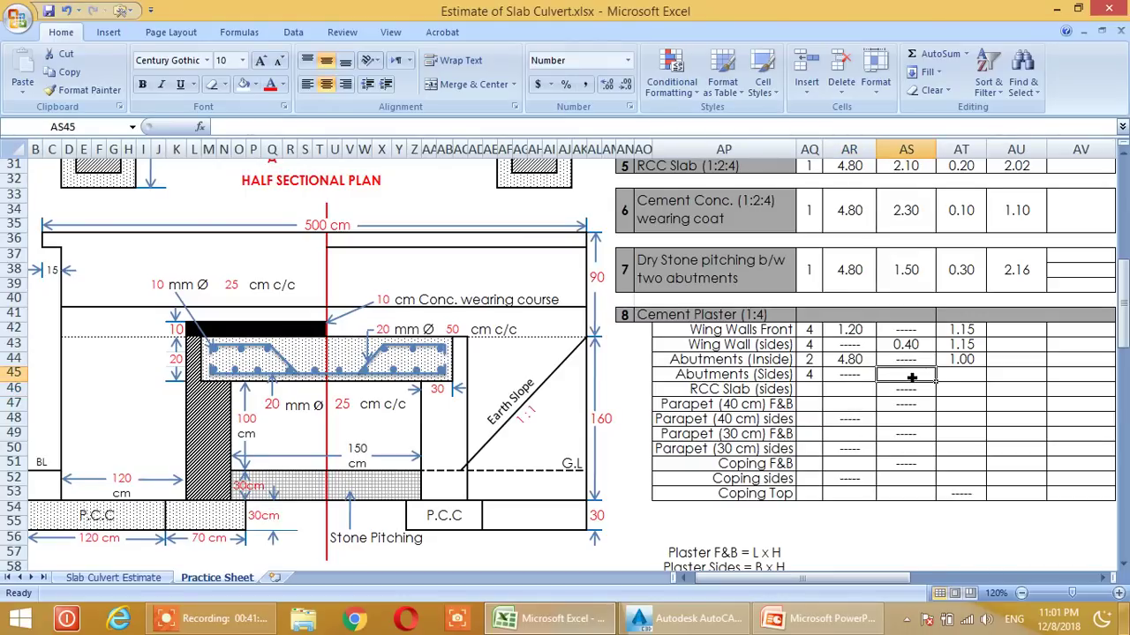
{"action": "type", "text": "="}
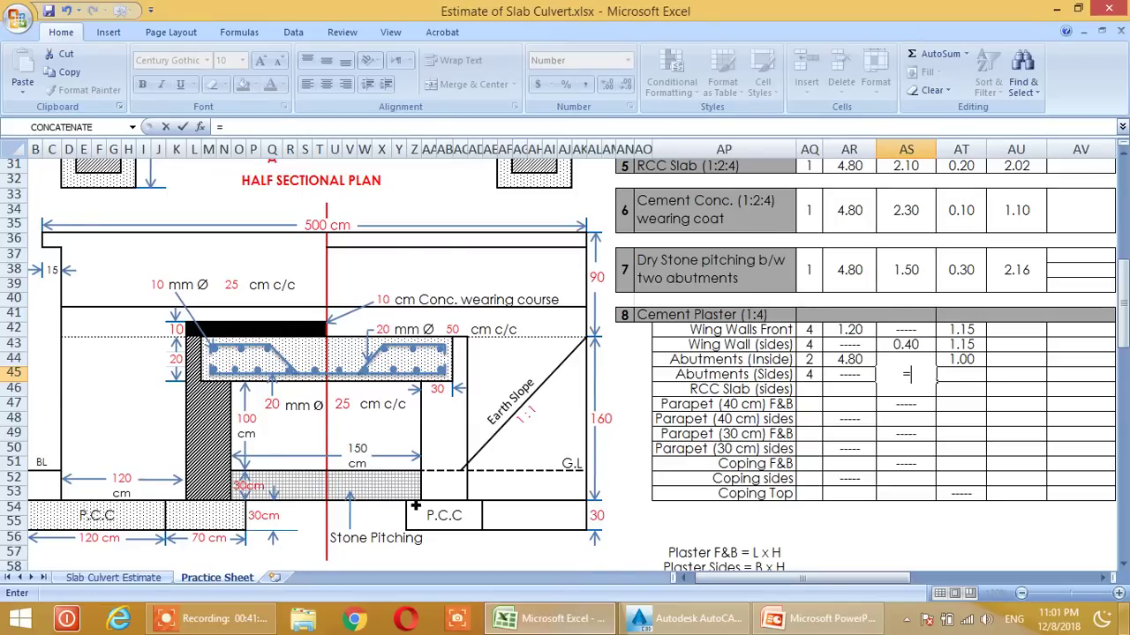
{"action": "scroll", "coordinate": [415, 506], "scroll_direction": "down", "scroll_amount": 6}
{"action": "left_click", "coordinate": [556, 532]}
{"action": "type", "text": "/100"}
{"action": "key", "text": "Return"}
- Enter the formula =(O48+O52/15)/100 as the Abutments (Sides) height in cell AT45, using the elevation's 100 cm and 30 cm dimensions
{"action": "scroll", "coordinate": [814, 565], "scroll_direction": "up", "scroll_amount": 2}
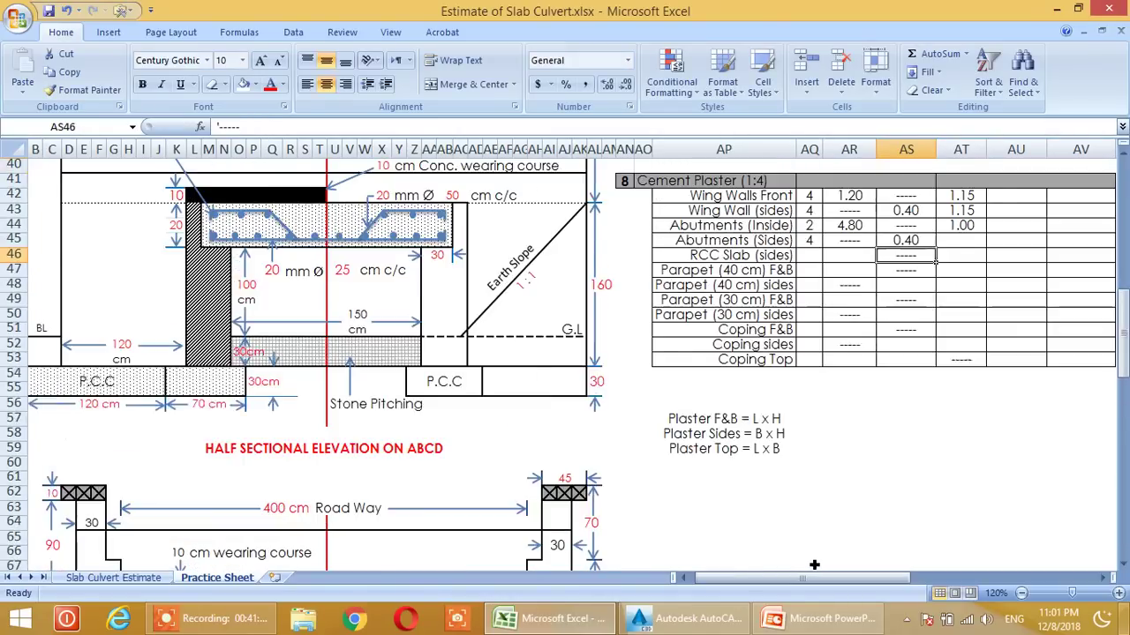
{"action": "scroll", "coordinate": [814, 565], "scroll_direction": "up", "scroll_amount": 1}
{"action": "left_click", "coordinate": [962, 285]}
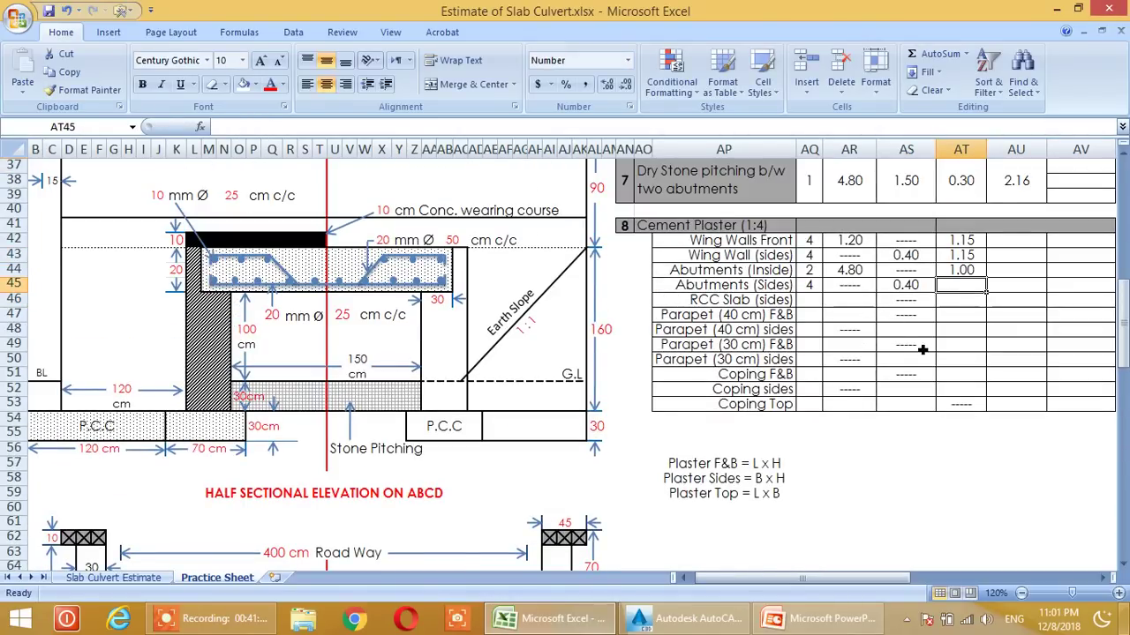
{"action": "type", "text": "="}
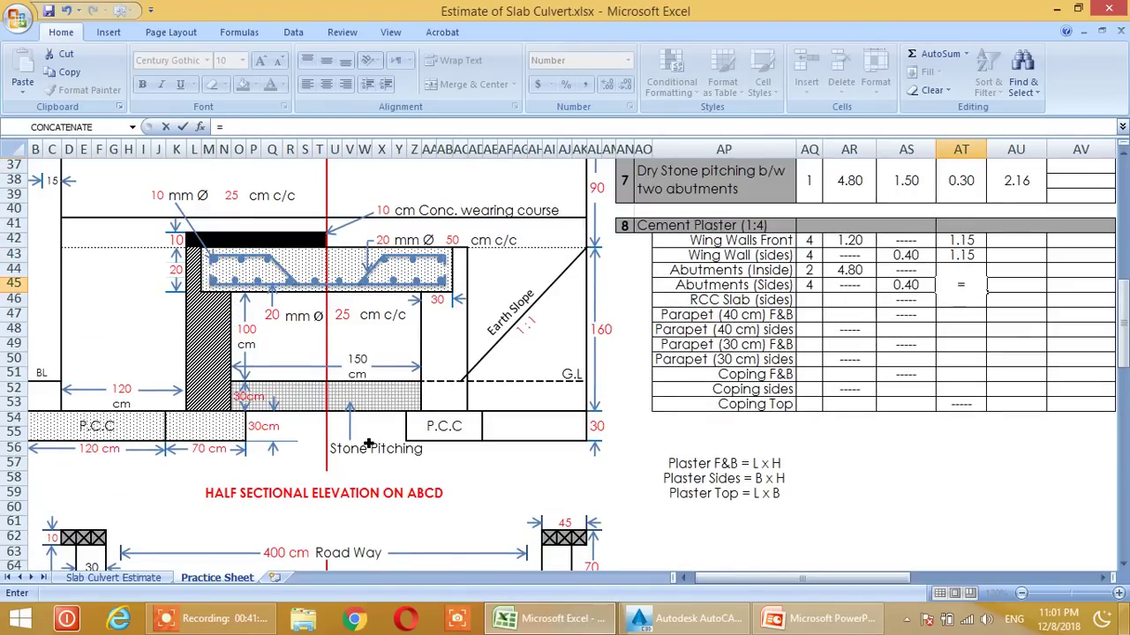
{"action": "type", "text": "("}
{"action": "left_click", "coordinate": [259, 332]}
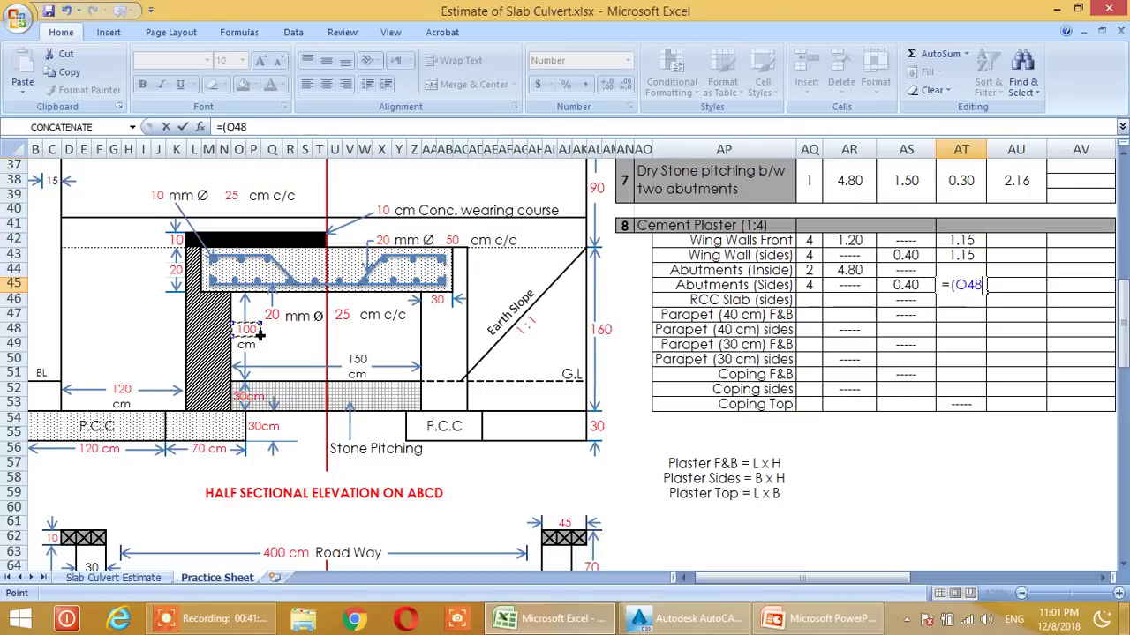
{"action": "type", "text": "+"}
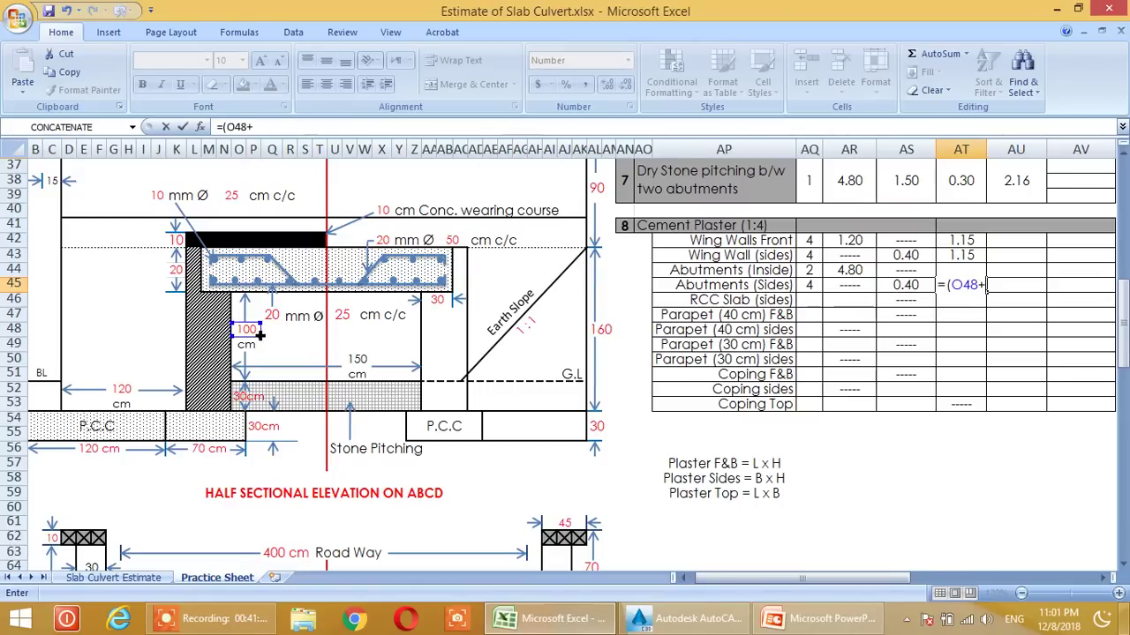
{"action": "left_click", "coordinate": [256, 403]}
{"action": "type", "text": "/15"}
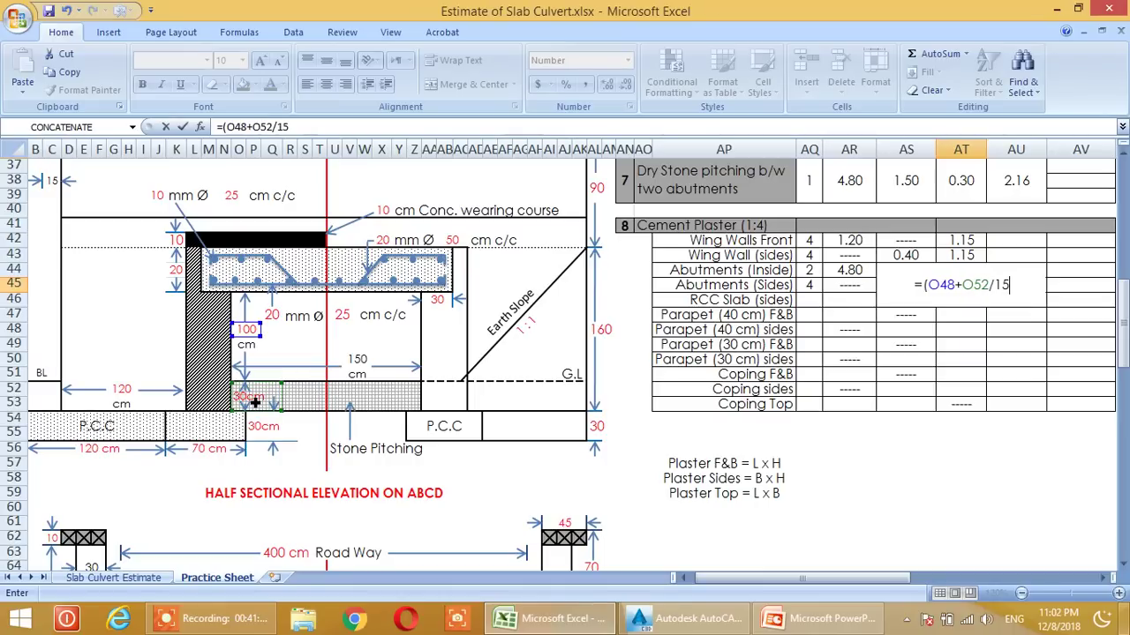
{"action": "type", "text": ")"}
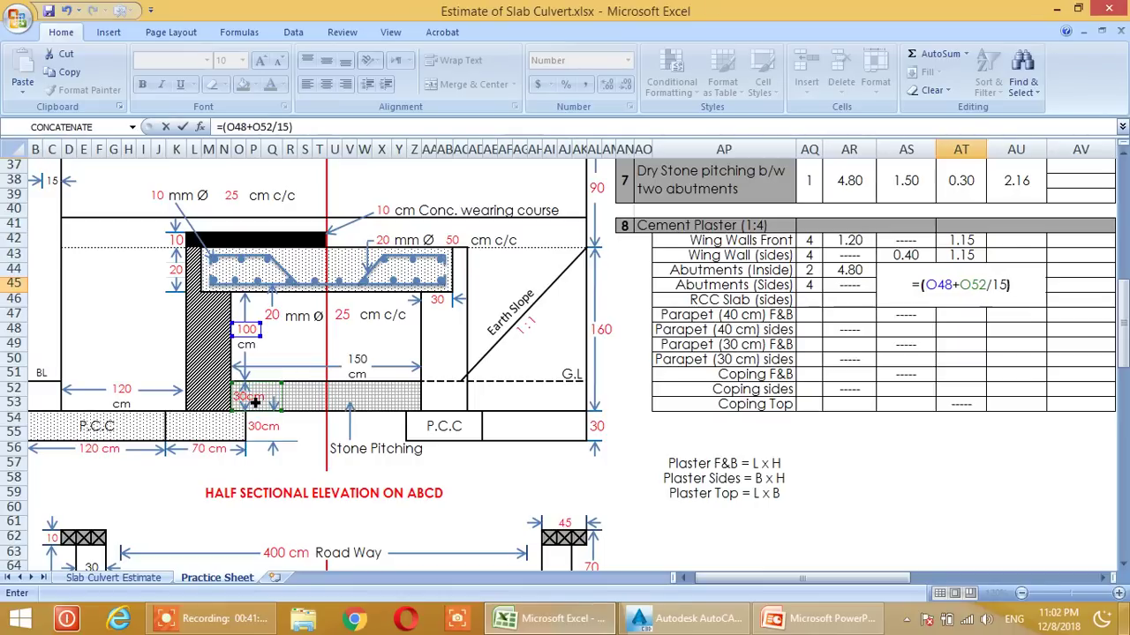
{"action": "type", "text": "/100"}
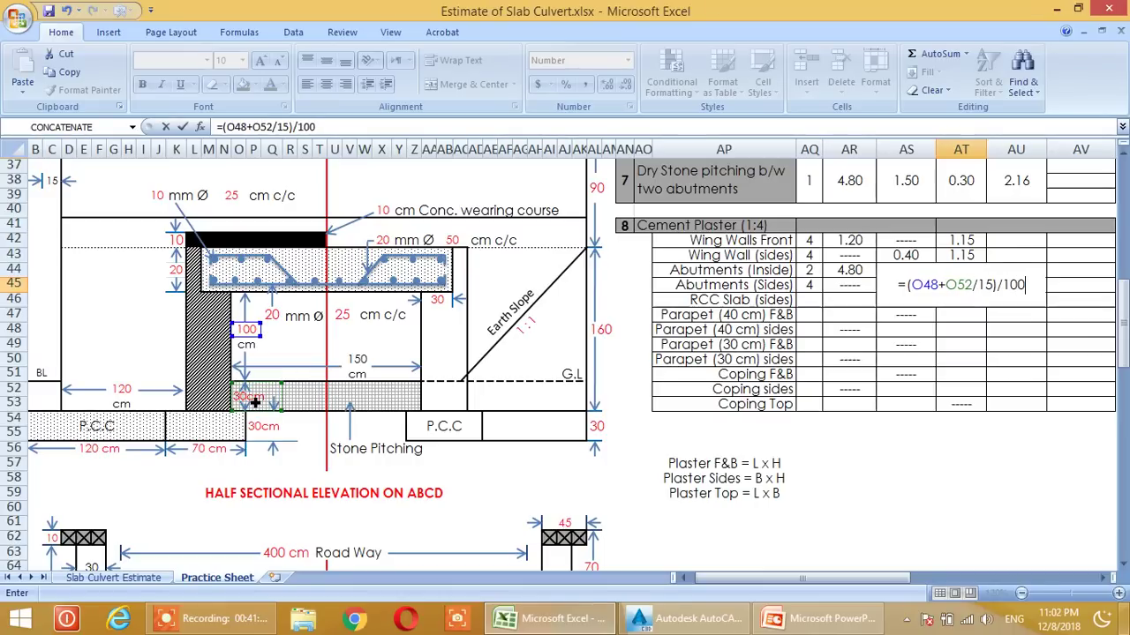
{"action": "key", "text": "Return"}
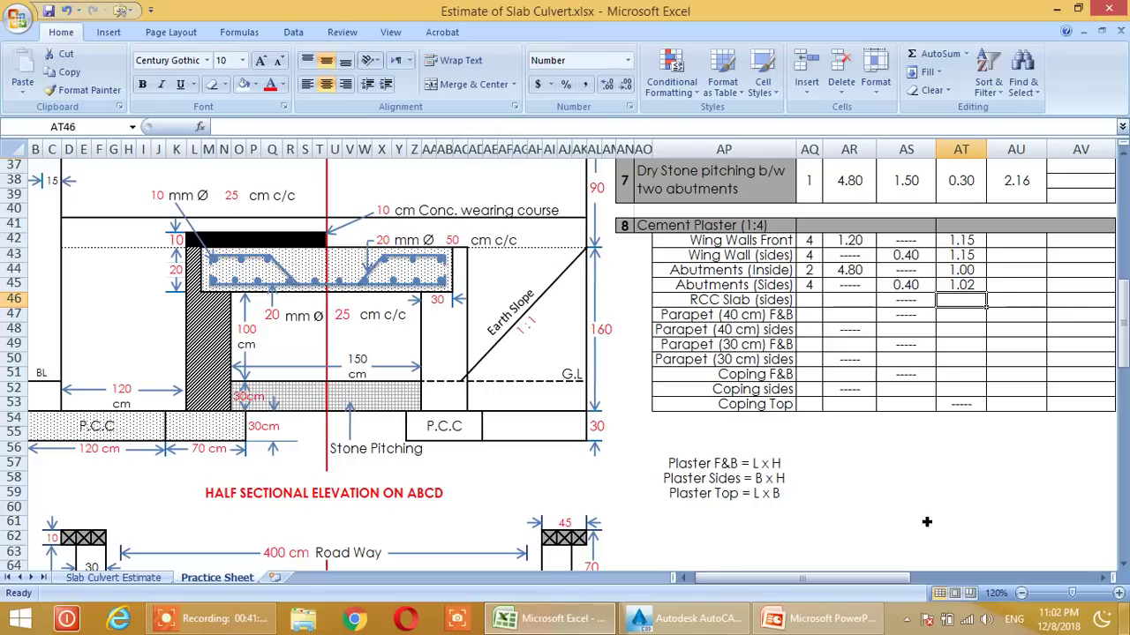
- Clear the incorrect formula from the Abutments (Sides) height in cell AT45
{"action": "key", "text": "Up"}
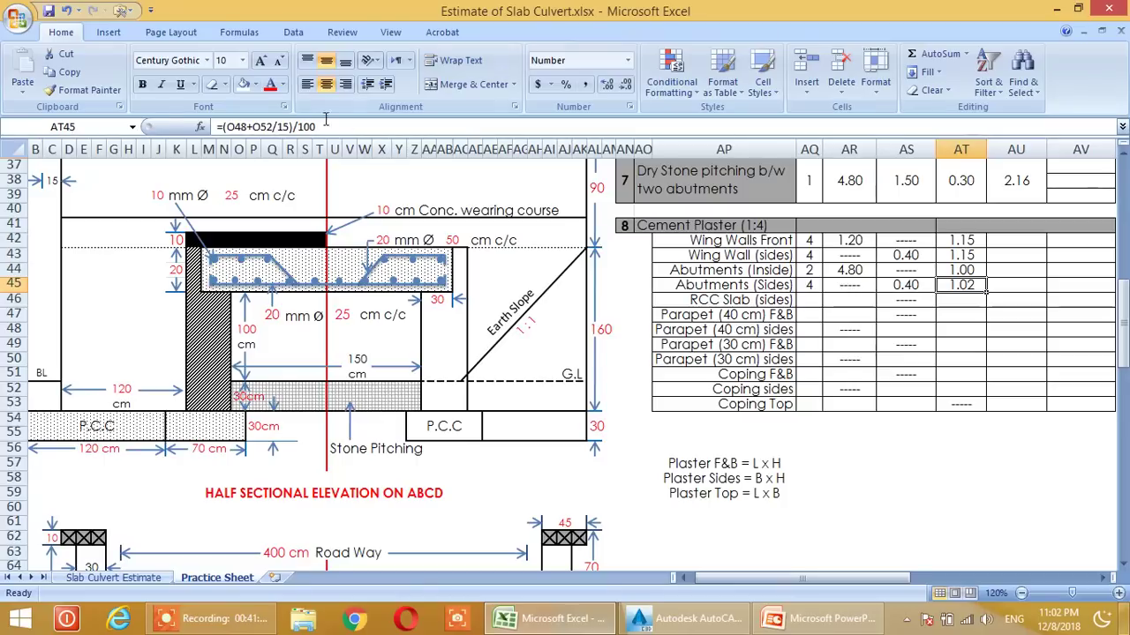
{"action": "left_click", "coordinate": [351, 135]}
{"action": "left_click_drag", "start_coordinate": [394, 135], "coordinate": [209, 130]}
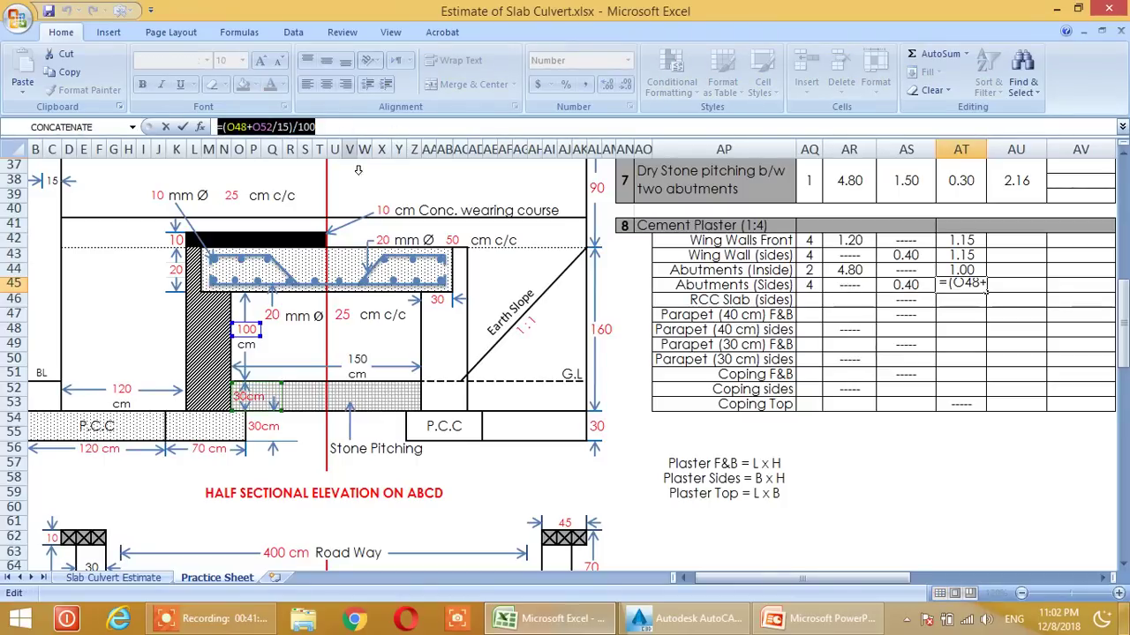
{"action": "key", "text": "BackSpace"}
{"action": "left_click", "coordinate": [998, 365]}
{"action": "left_click", "coordinate": [968, 290]}
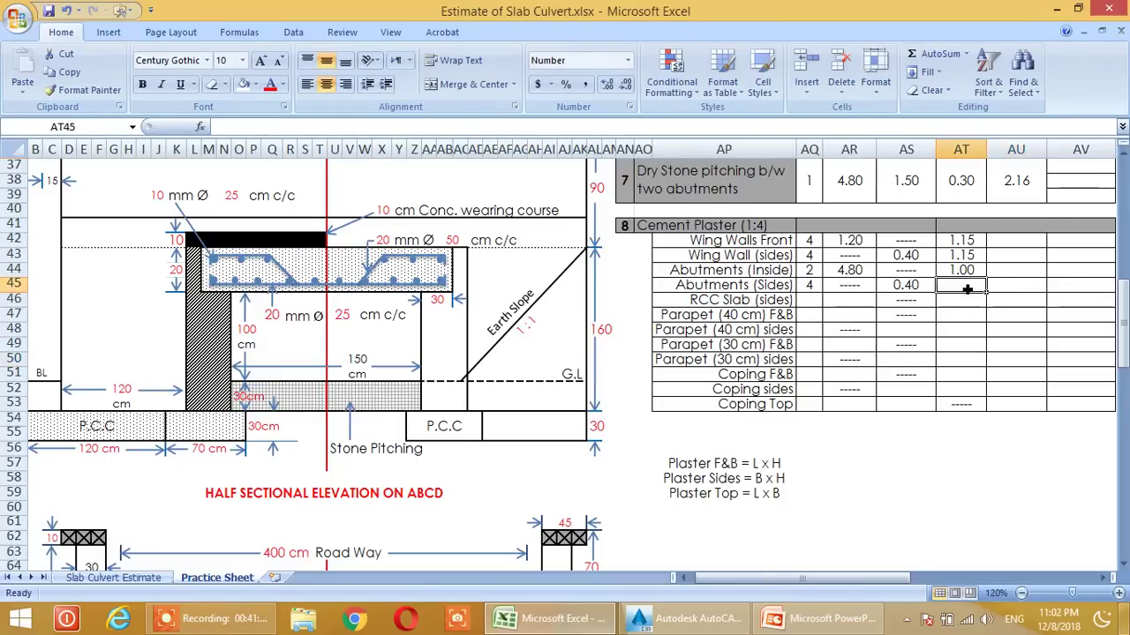
- Enter the Abutments (Sides) height in AT45 as (O48+O52/2)/100, using the elevation's 100 cm height and half the 30 cm dimension
{"action": "type", "text": "="}
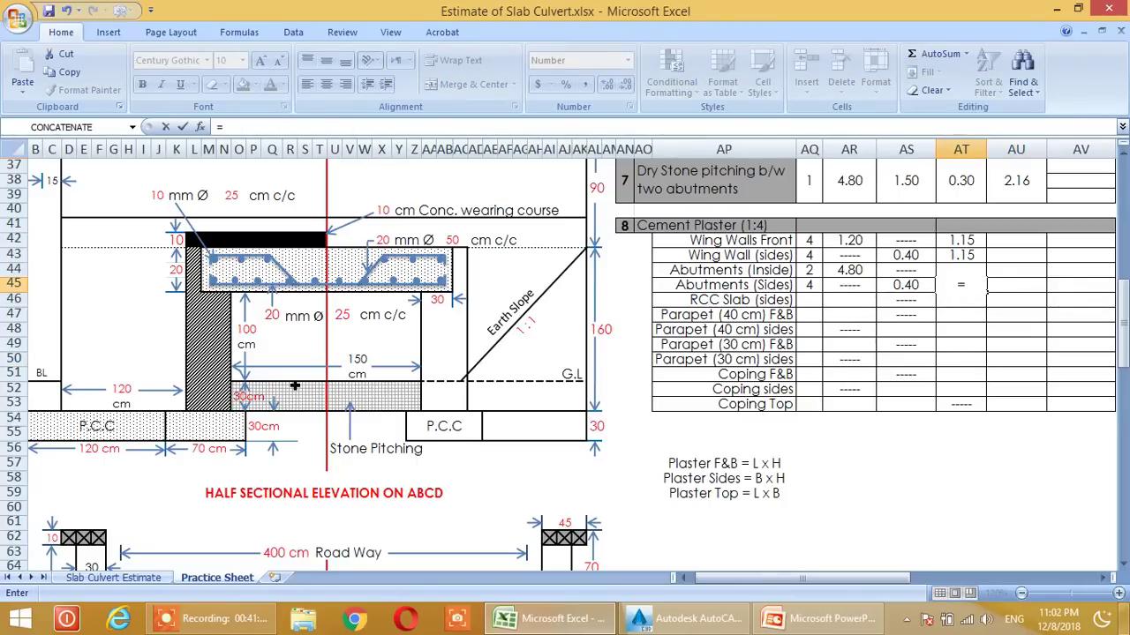
{"action": "left_click", "coordinate": [256, 337]}
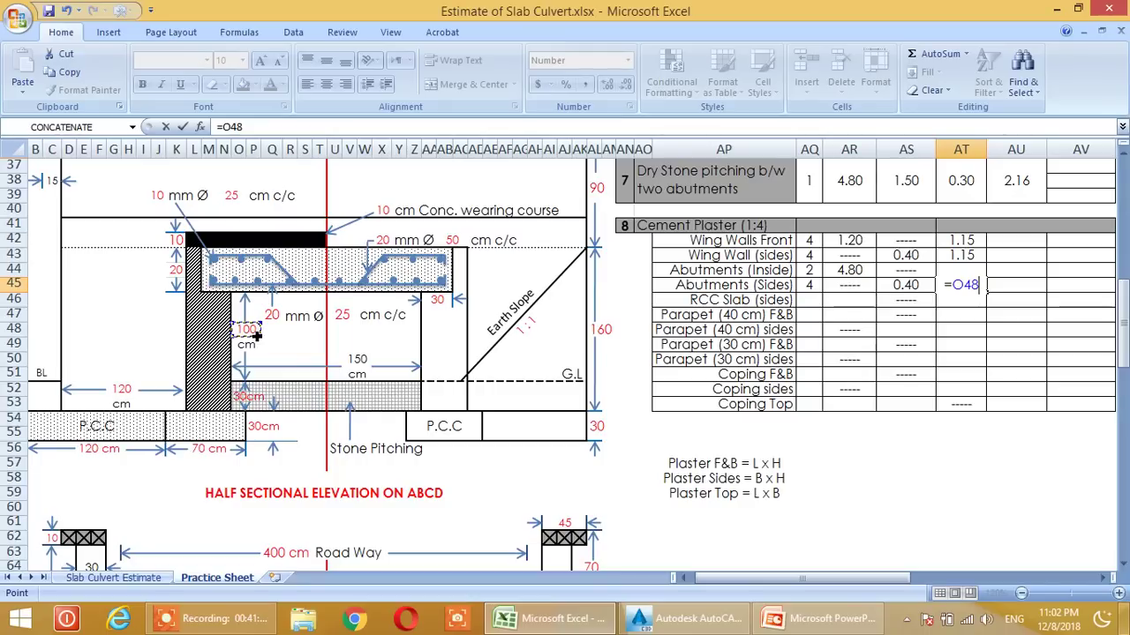
{"action": "type", "text": "+"}
{"action": "left_click", "coordinate": [246, 399]}
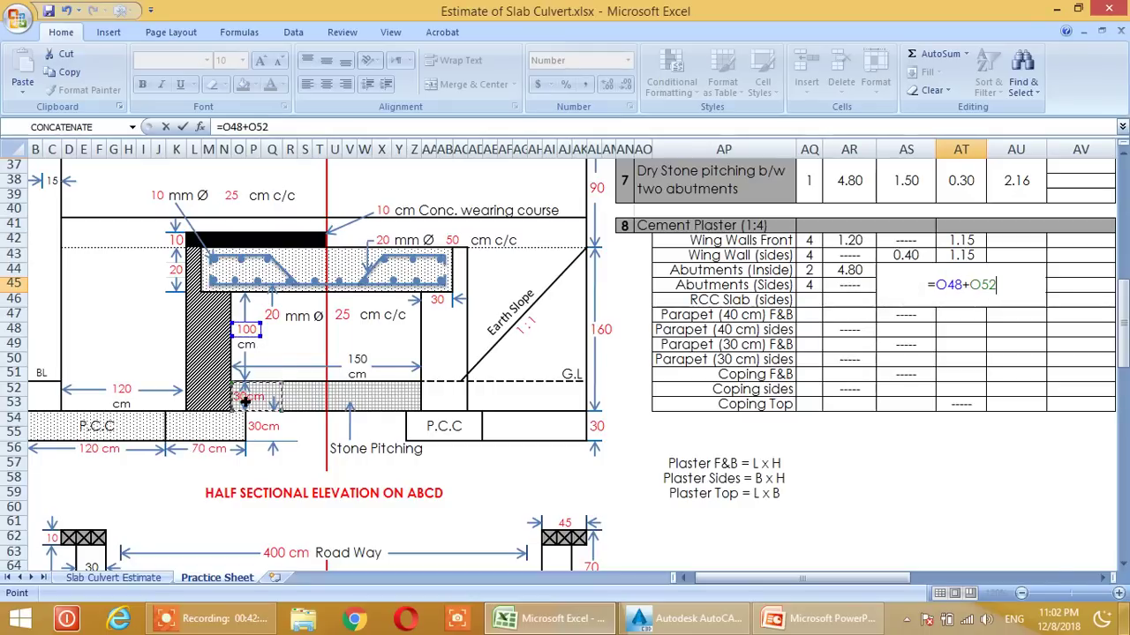
{"action": "type", "text": "/2"}
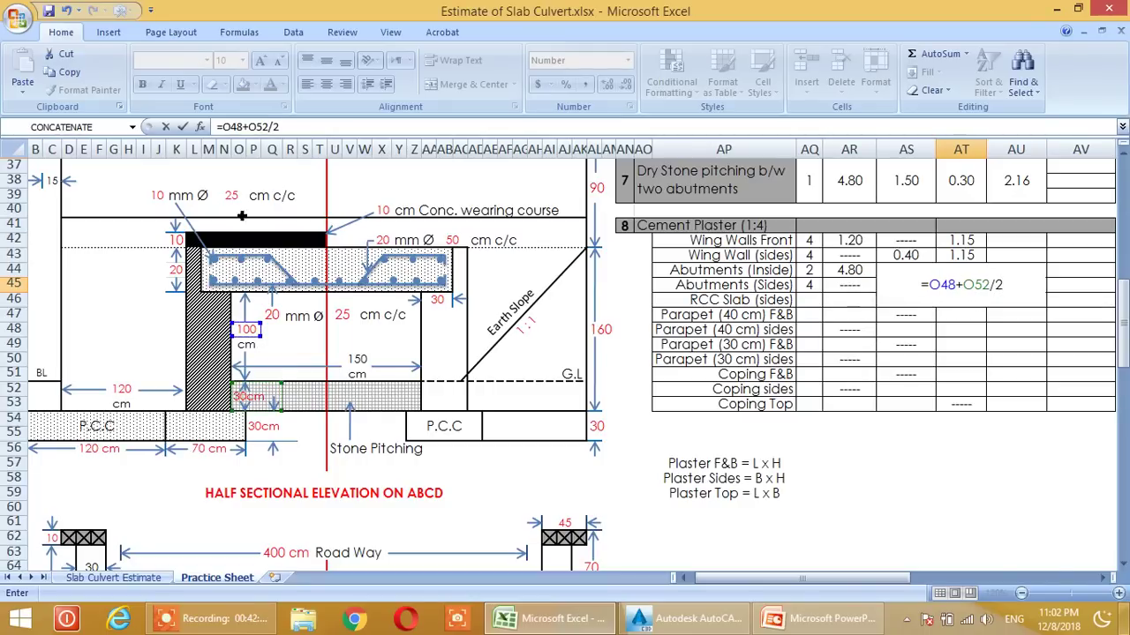
{"action": "left_click", "coordinate": [233, 131]}
{"action": "type", "text": "("}
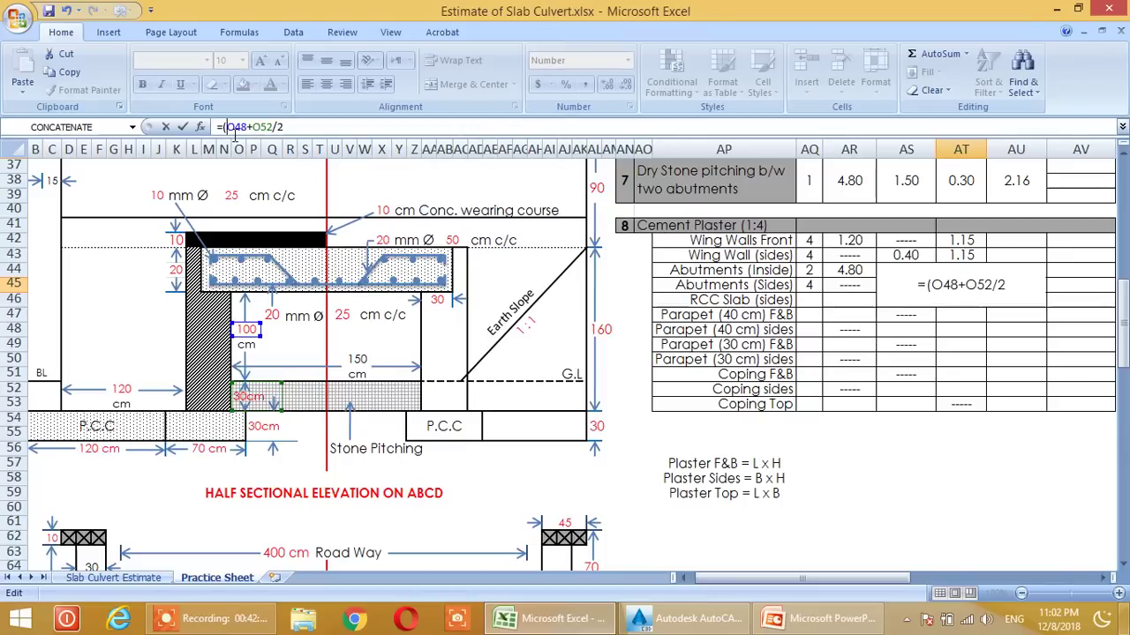
{"action": "left_click", "coordinate": [317, 135]}
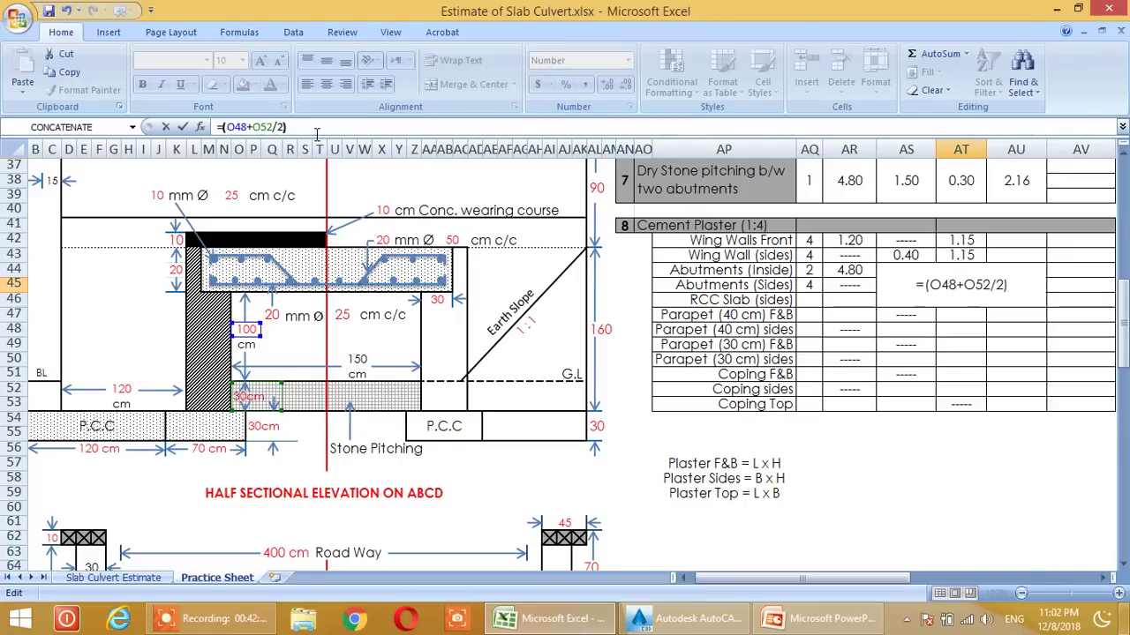
{"action": "key", "text": "Return"}
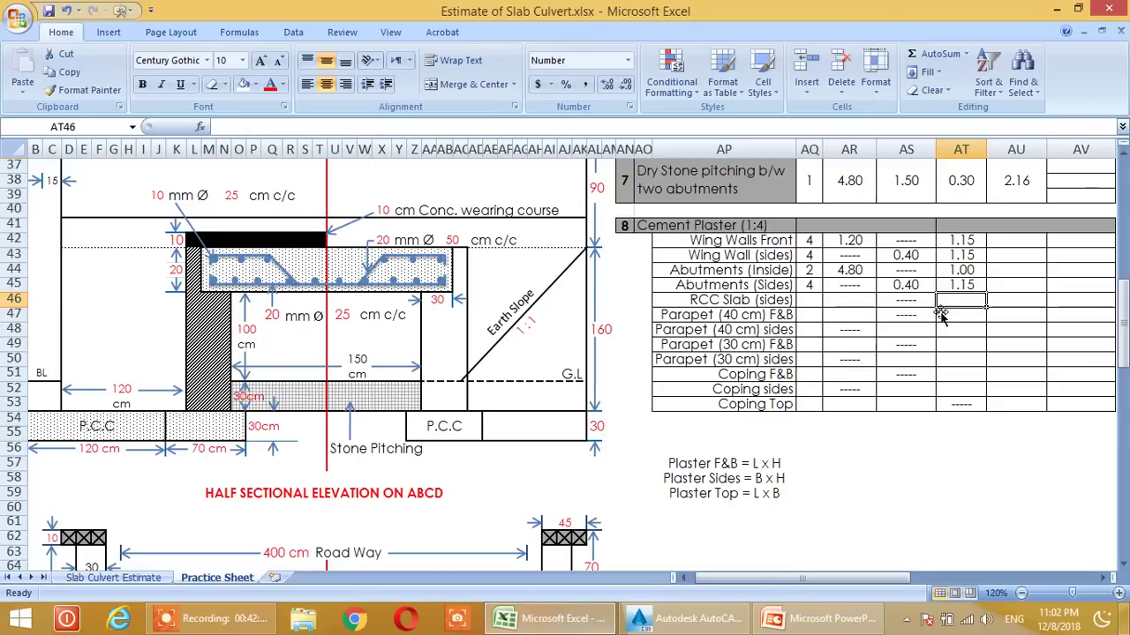
- Set the RCC Slab (sides) number to 2 and its length in cell AR46 to =(V50+AH73+AH73)/100
{"action": "left_click", "coordinate": [813, 303]}
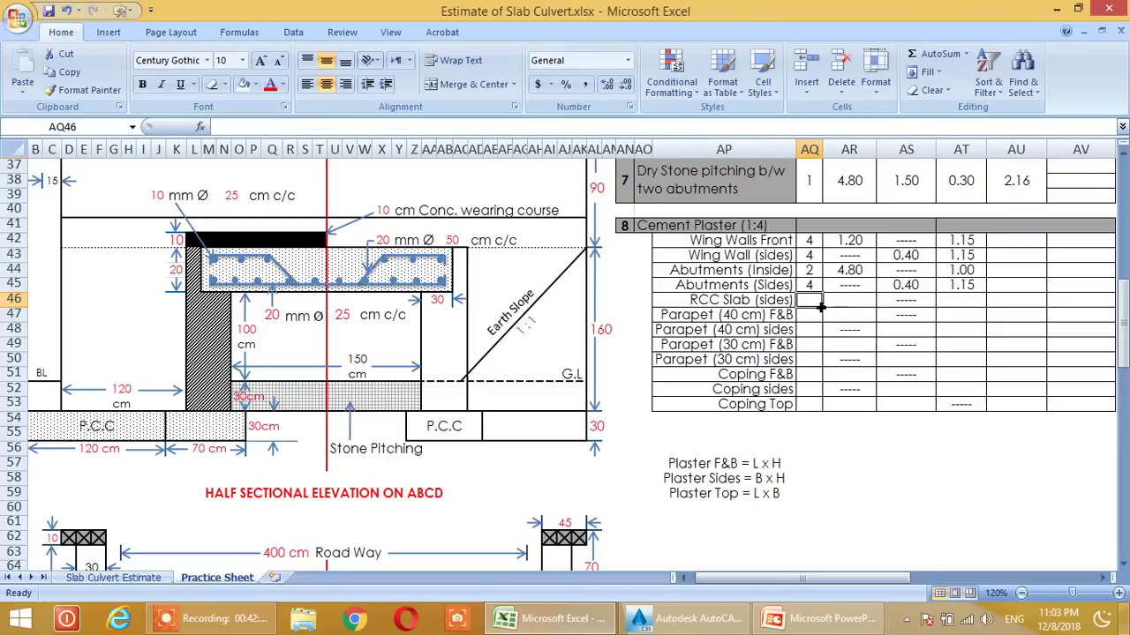
{"action": "type", "text": "2"}
{"action": "left_click", "coordinate": [853, 308]}
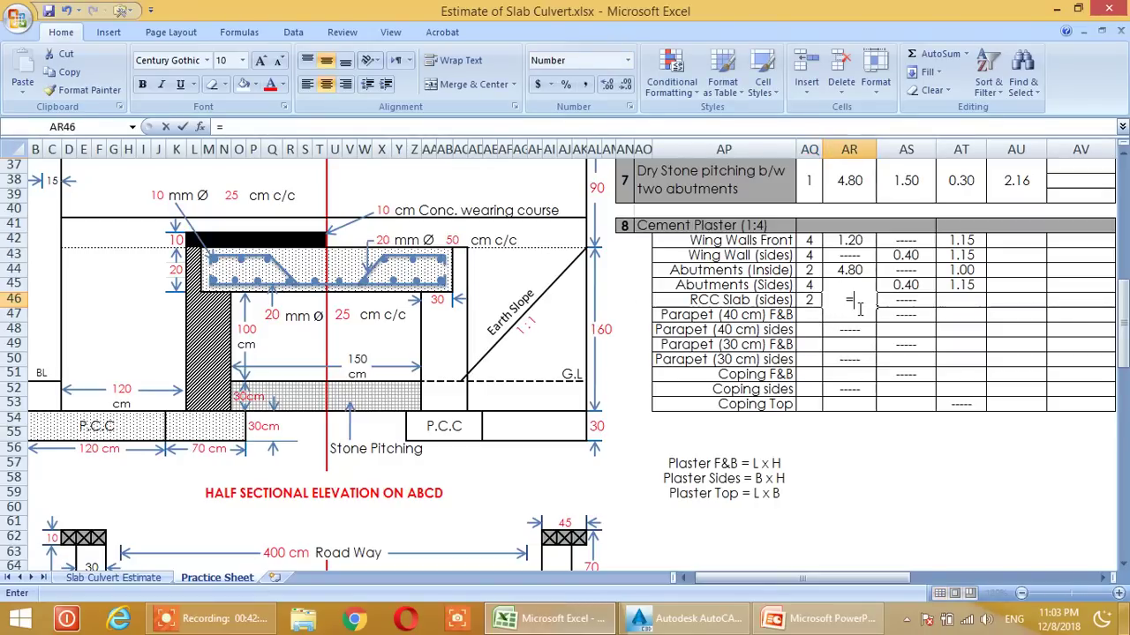
{"action": "type", "text": "=("}
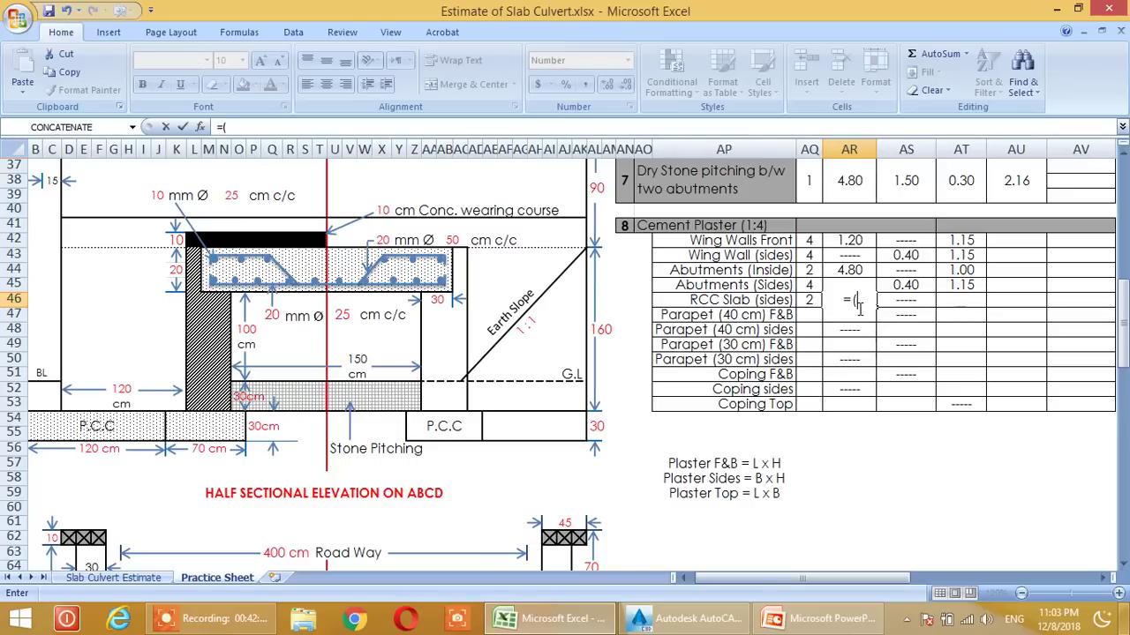
{"action": "left_click", "coordinate": [365, 364]}
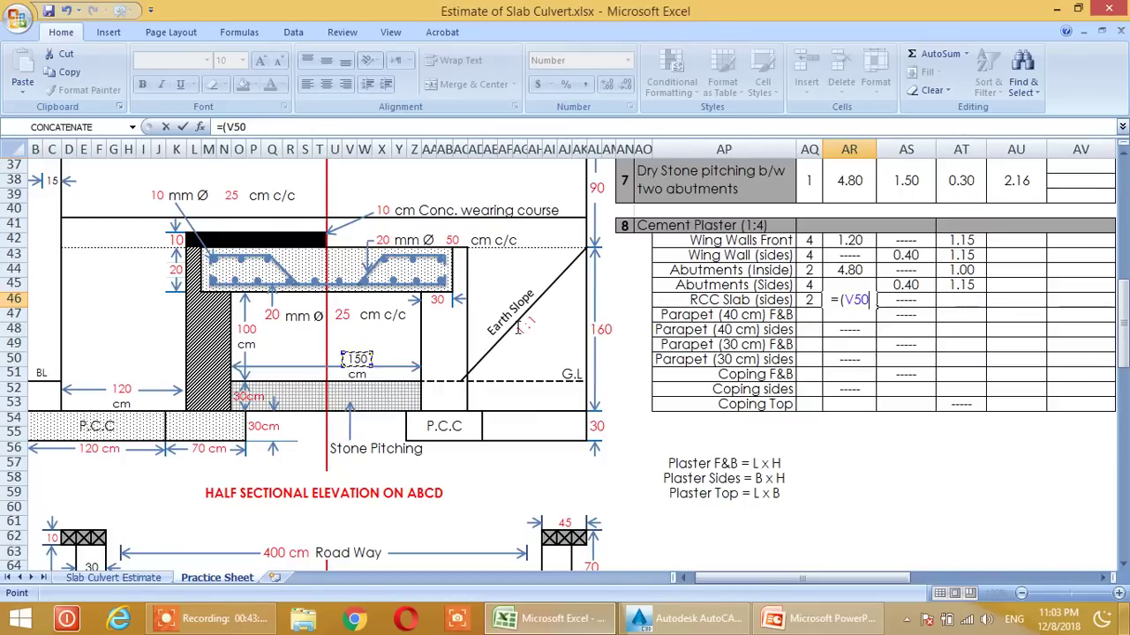
{"action": "type", "text": "+"}
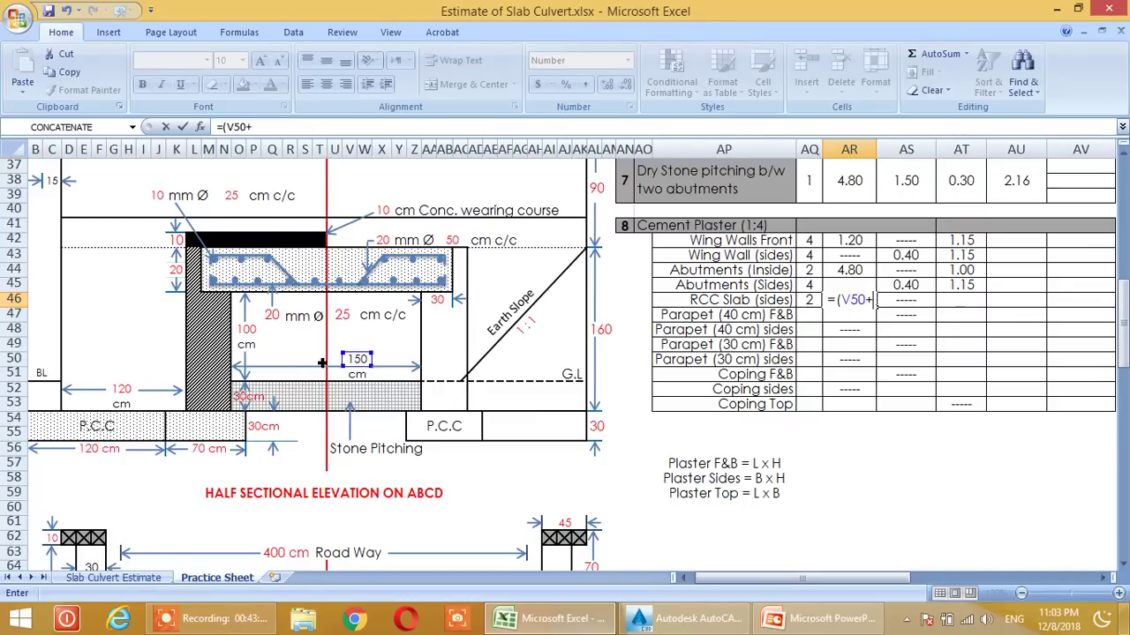
{"action": "scroll", "coordinate": [378, 425], "scroll_direction": "down", "scroll_amount": 4}
{"action": "scroll", "coordinate": [377, 425], "scroll_direction": "down", "scroll_amount": 1}
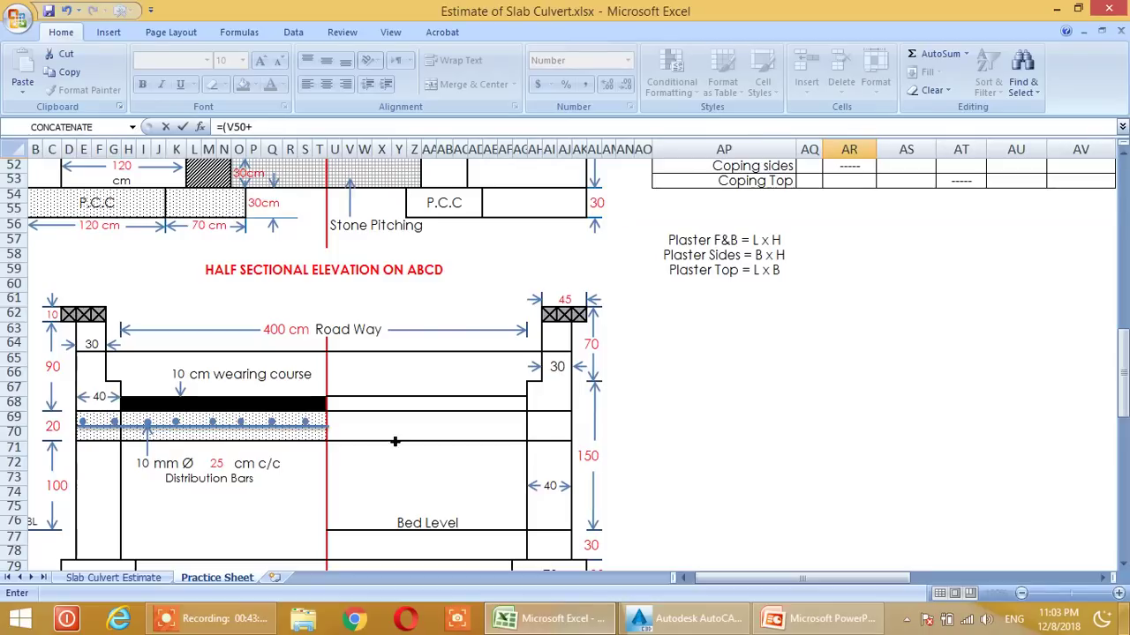
{"action": "left_click", "coordinate": [552, 494]}
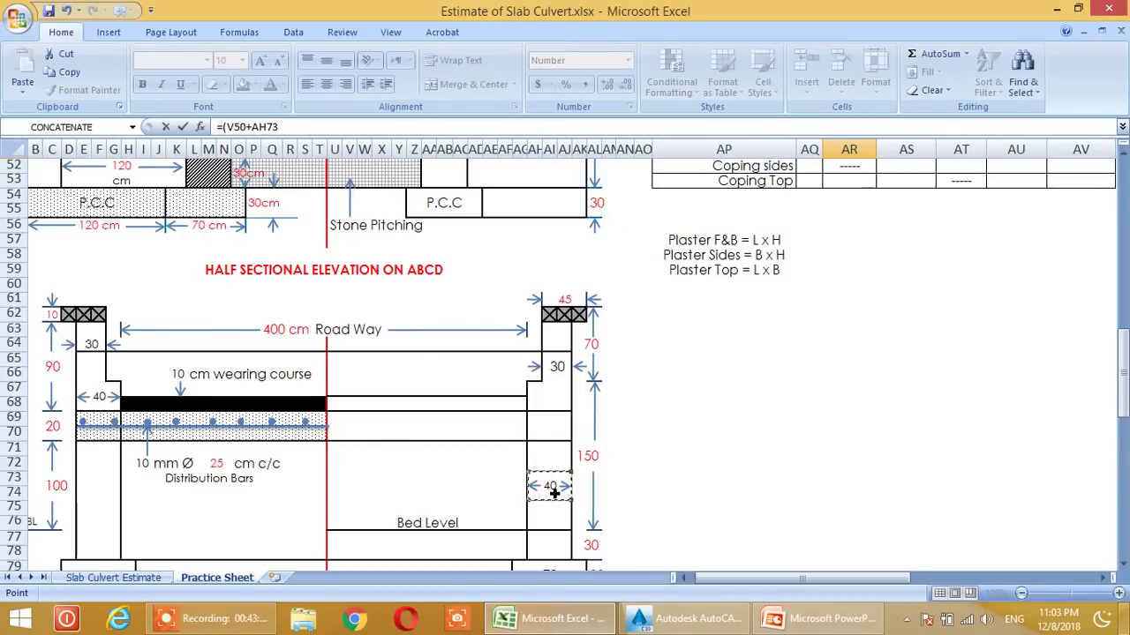
{"action": "type", "text": ")/100"}
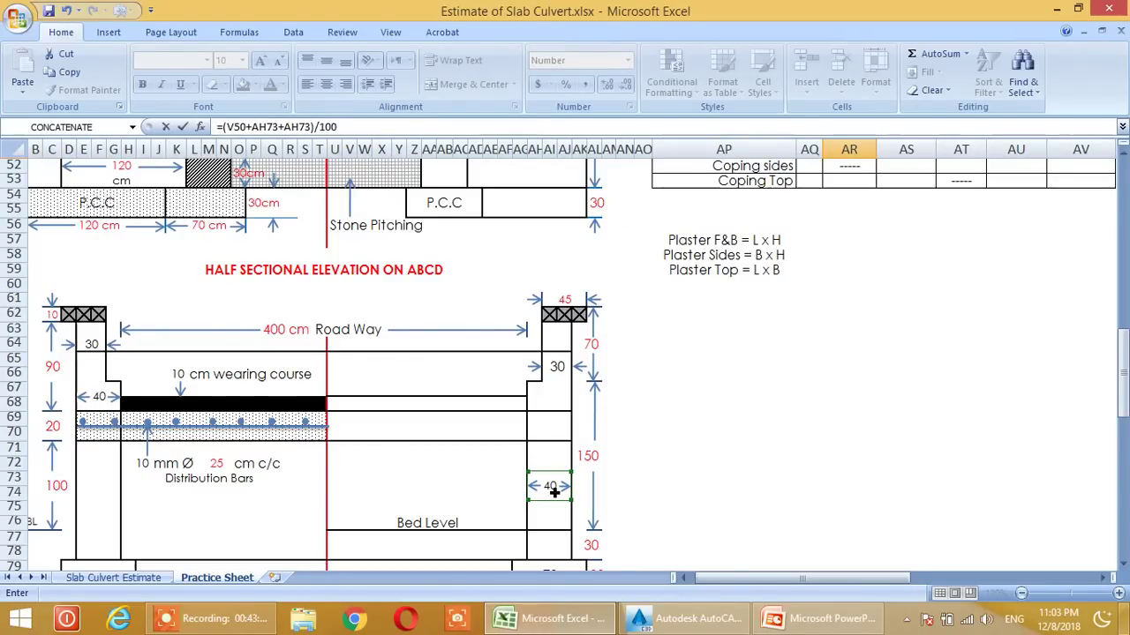
{"action": "key", "text": "Return"}
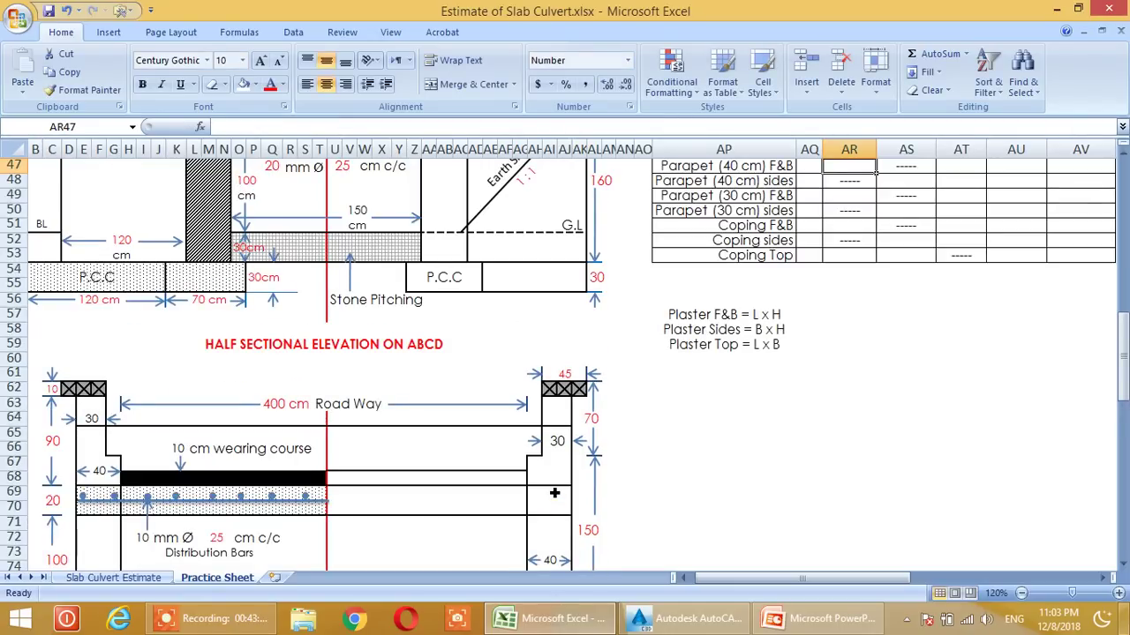
- Set the RCC Slab (sides) height in cell AT46 to the elevation's 20 cm slab thickness divided by 100
{"action": "scroll", "coordinate": [641, 444], "scroll_direction": "up", "scroll_amount": 3}
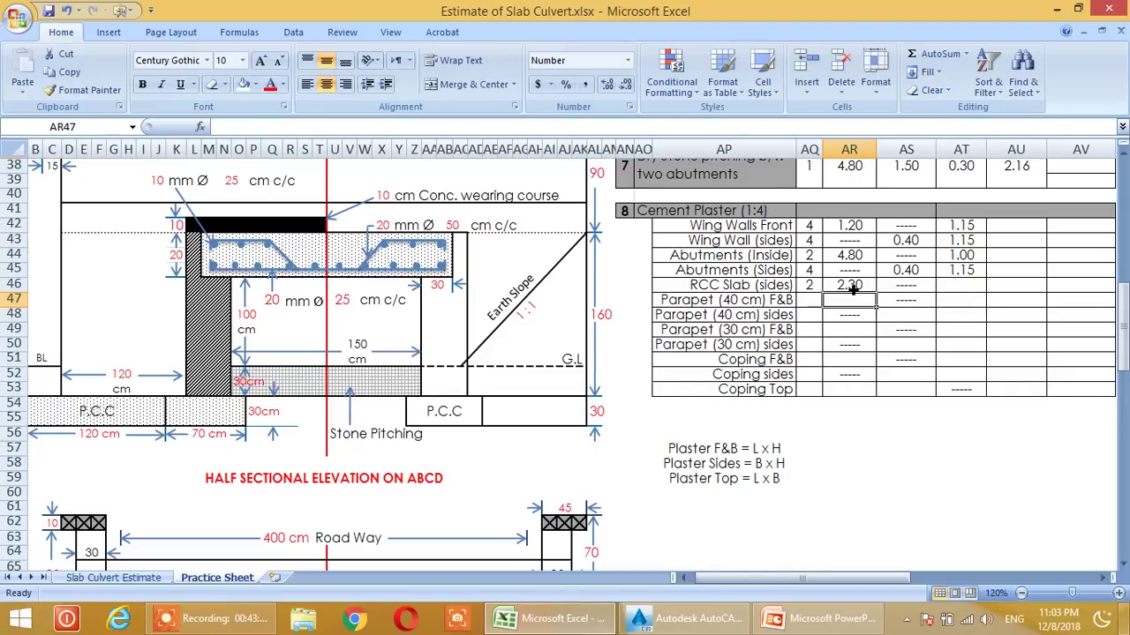
{"action": "left_click", "coordinate": [958, 285]}
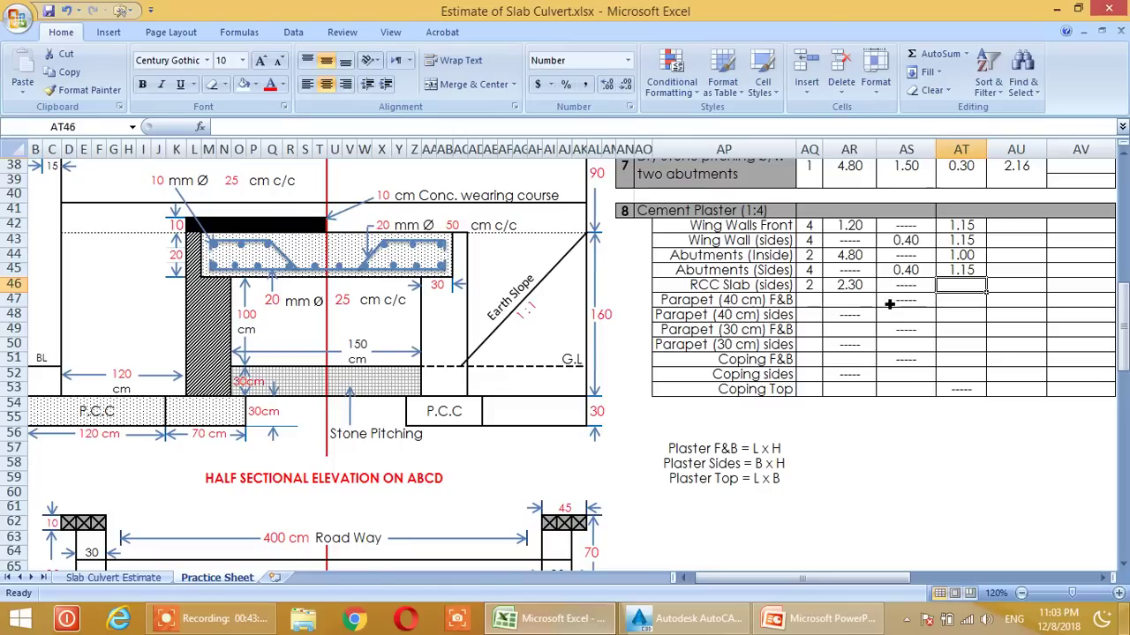
{"action": "type", "text": "="}
{"action": "left_click", "coordinate": [179, 256]}
{"action": "type", "text": "/100"}
{"action": "key", "text": "Return"}
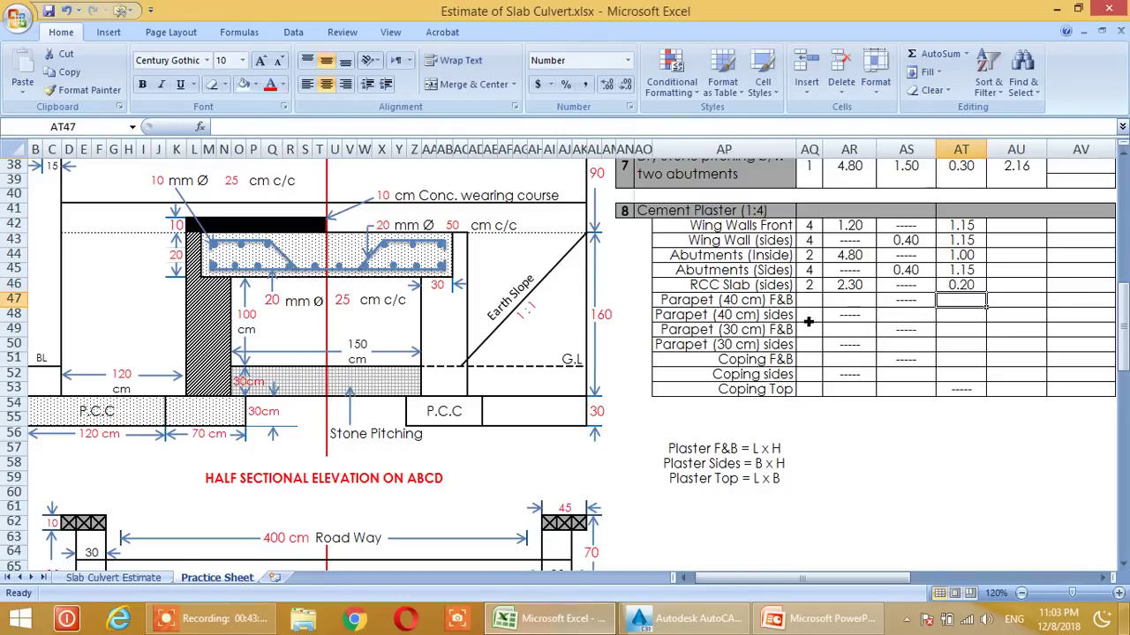
- Examine the parapet in the sectional drawings and in the AutoCAD 3D model, and return to the Excel estimate
{"action": "scroll", "coordinate": [771, 256], "scroll_direction": "up", "scroll_amount": 2}
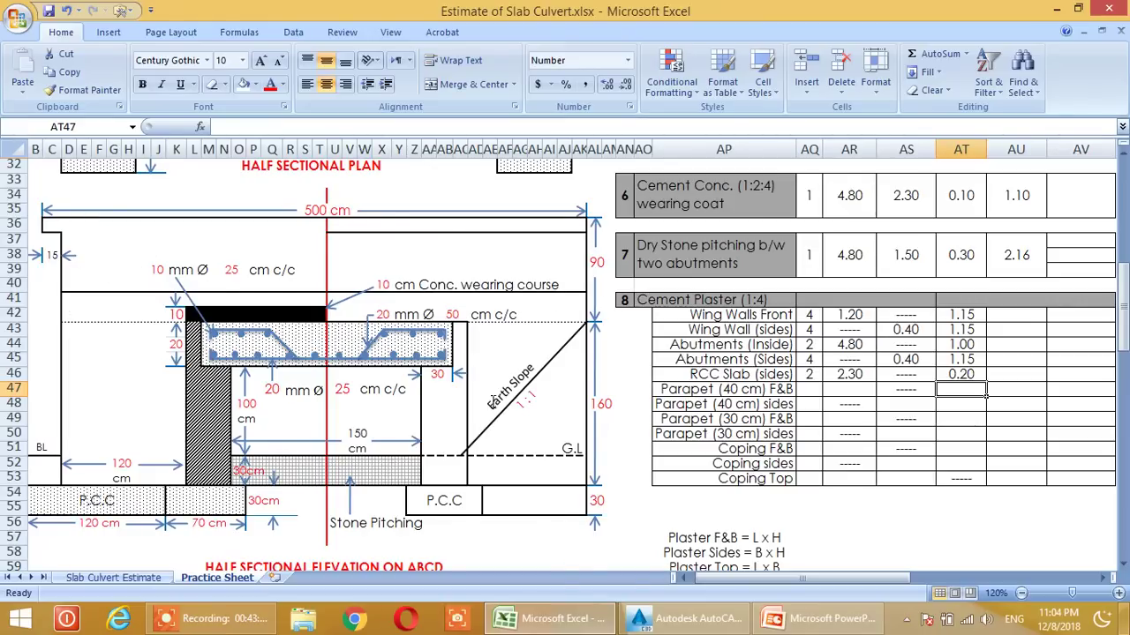
{"action": "scroll", "coordinate": [491, 399], "scroll_direction": "down", "scroll_amount": 6}
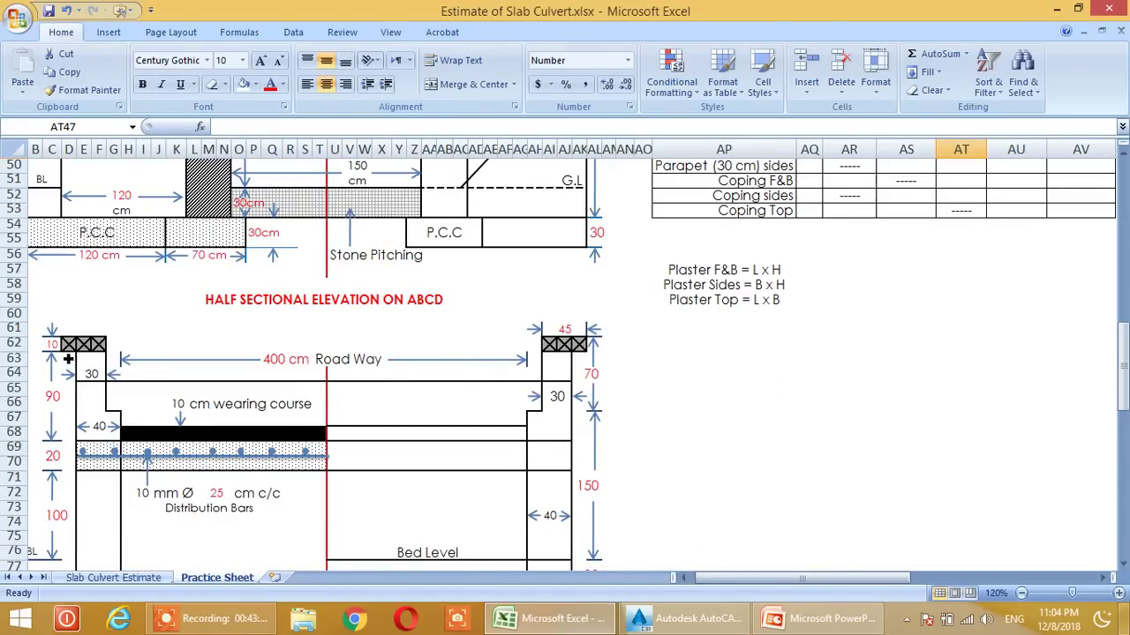
{"action": "scroll", "coordinate": [108, 358], "scroll_direction": "up", "scroll_amount": 6}
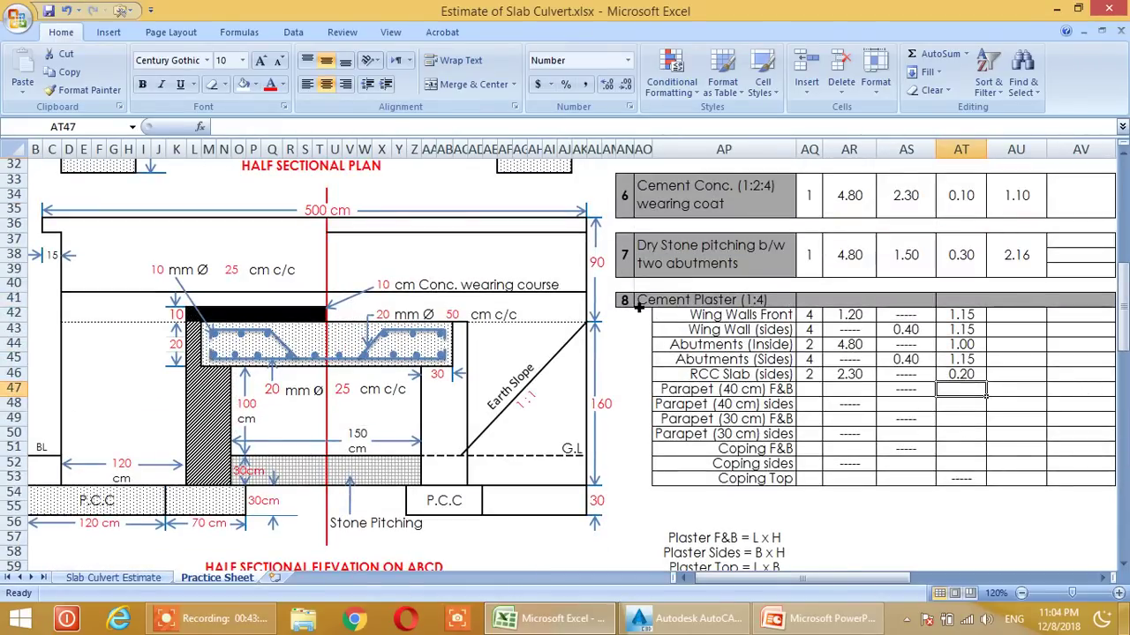
{"action": "scroll", "coordinate": [633, 305], "scroll_direction": "down", "scroll_amount": 1}
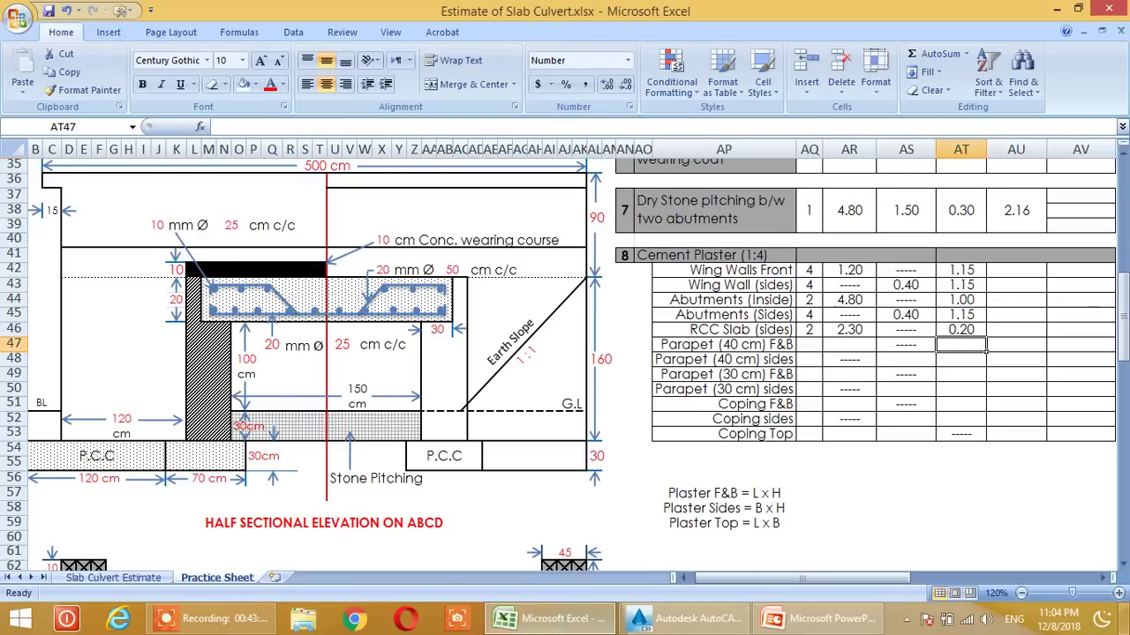
{"action": "left_click", "coordinate": [629, 622]}
{"action": "scroll", "coordinate": [791, 253], "scroll_direction": "up", "scroll_amount": 2}
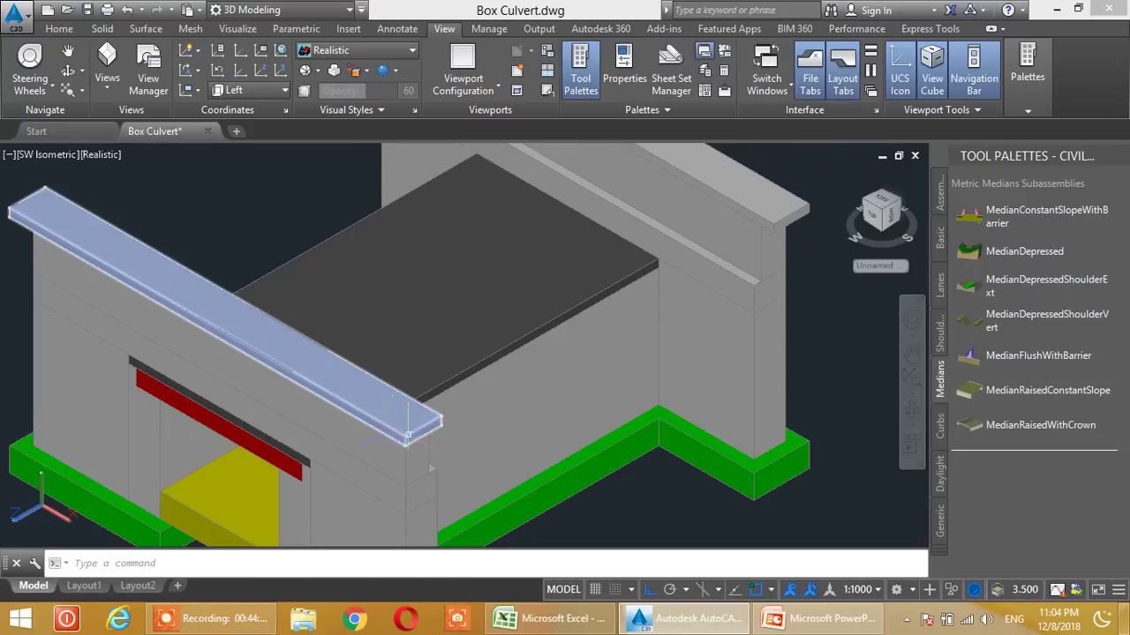
{"action": "scroll", "coordinate": [469, 389], "scroll_direction": "down", "scroll_amount": 5}
{"action": "scroll", "coordinate": [468, 389], "scroll_direction": "up", "scroll_amount": 5}
{"action": "left_click_drag", "start_coordinate": [468, 390], "coordinate": [580, 361]}
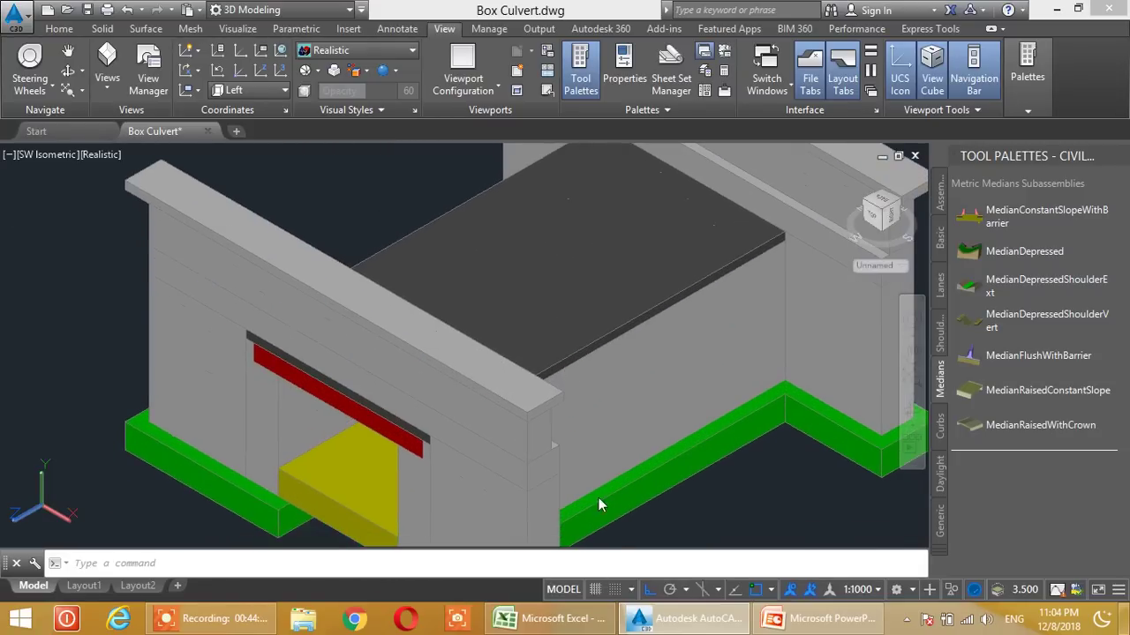
{"action": "left_click", "coordinate": [552, 619]}
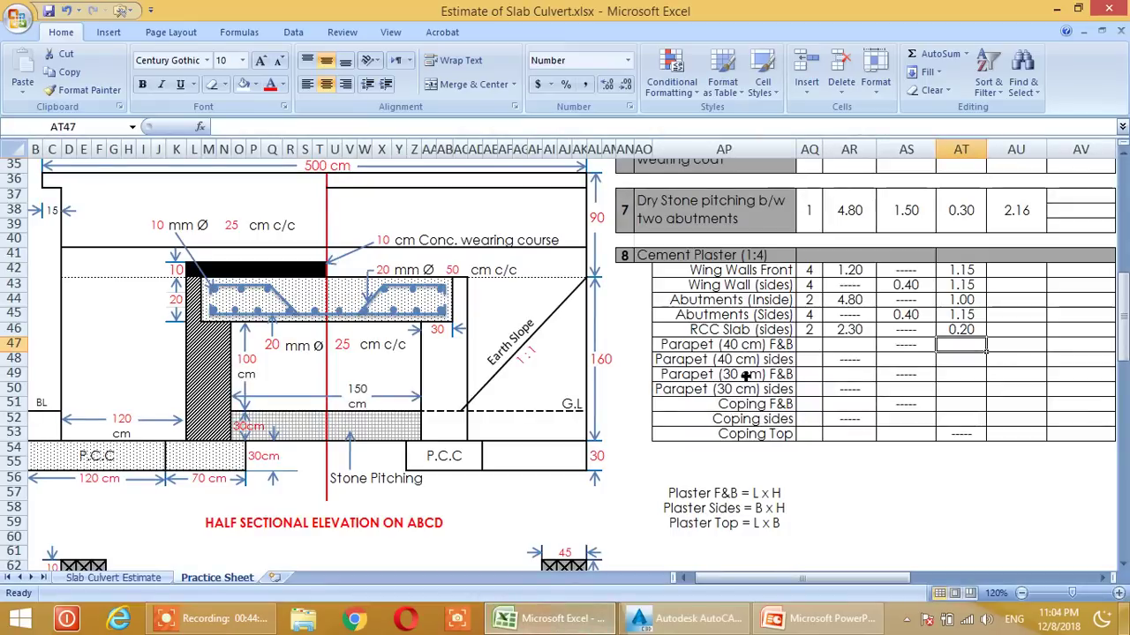
- Set the Parapet (40 cm) F&B number in cell AQ47 to 4 after checking the faces in the AutoCAD model
{"action": "left_click", "coordinate": [810, 345]}
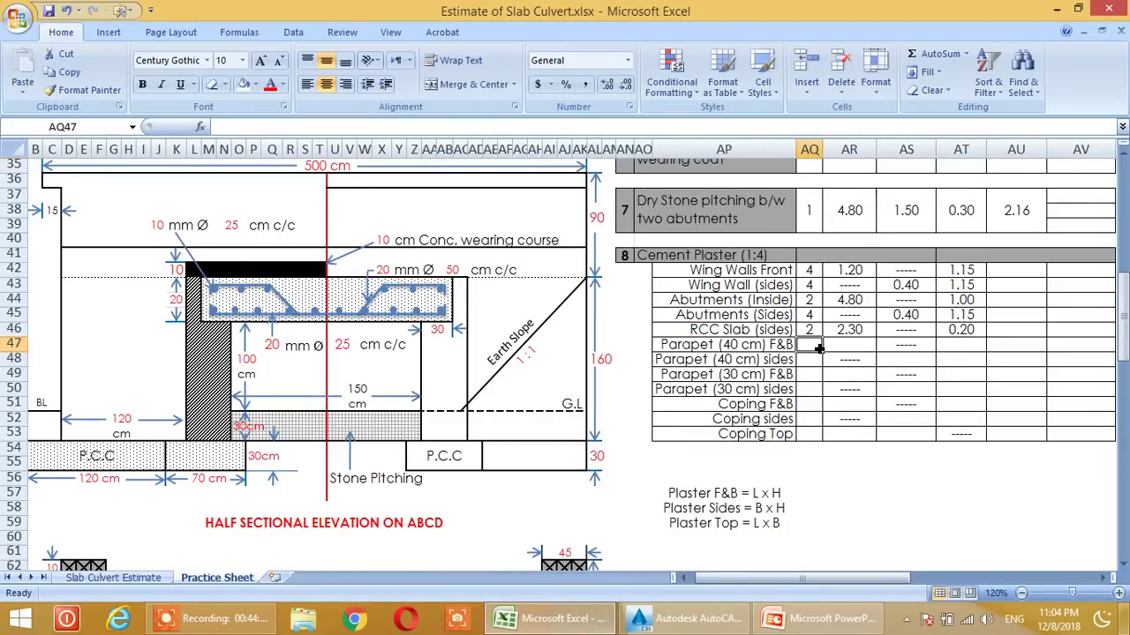
{"action": "left_click", "coordinate": [688, 619]}
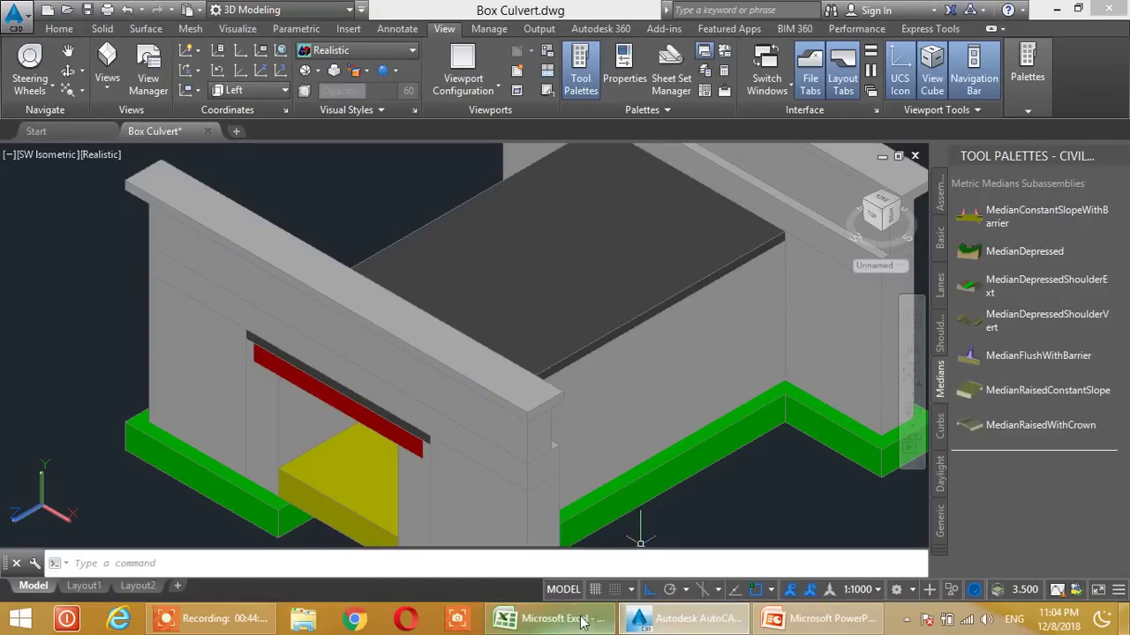
{"action": "left_click", "coordinate": [549, 619]}
{"action": "type", "text": "4"}
{"action": "key", "text": "Return"}
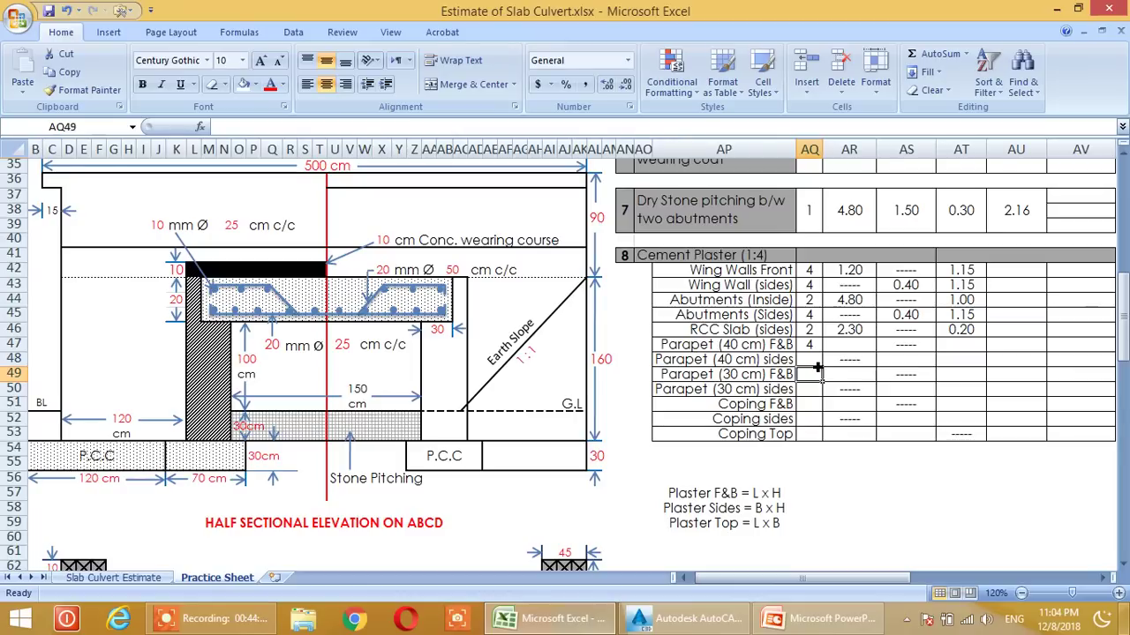
- Set the Parapet (40 cm) F&B length in cell AR47 to =(S35-C38-C38)/100
{"action": "left_click", "coordinate": [853, 350]}
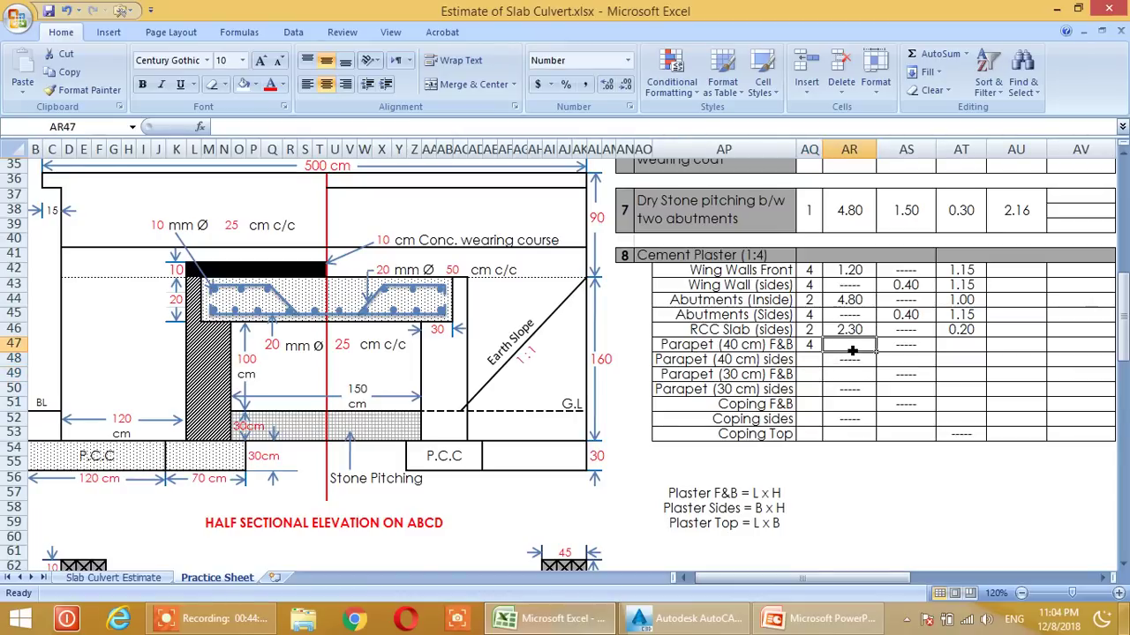
{"action": "scroll", "coordinate": [384, 311], "scroll_direction": "up", "scroll_amount": 1}
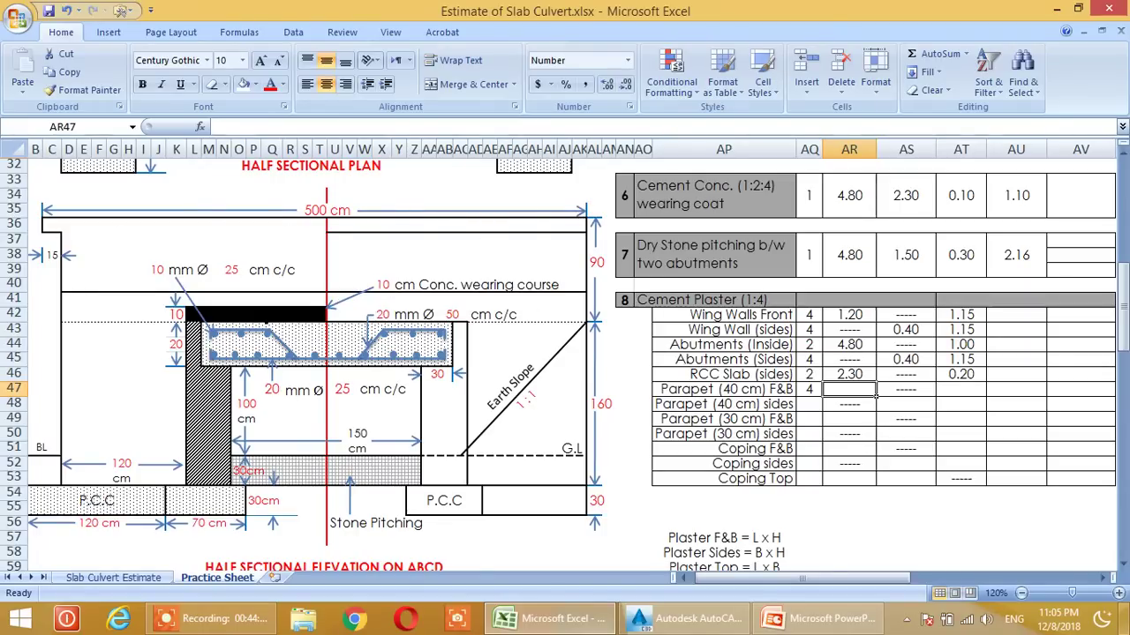
{"action": "scroll", "coordinate": [831, 464], "scroll_direction": "up", "scroll_amount": 1}
{"action": "scroll", "coordinate": [874, 476], "scroll_direction": "down", "scroll_amount": 1}
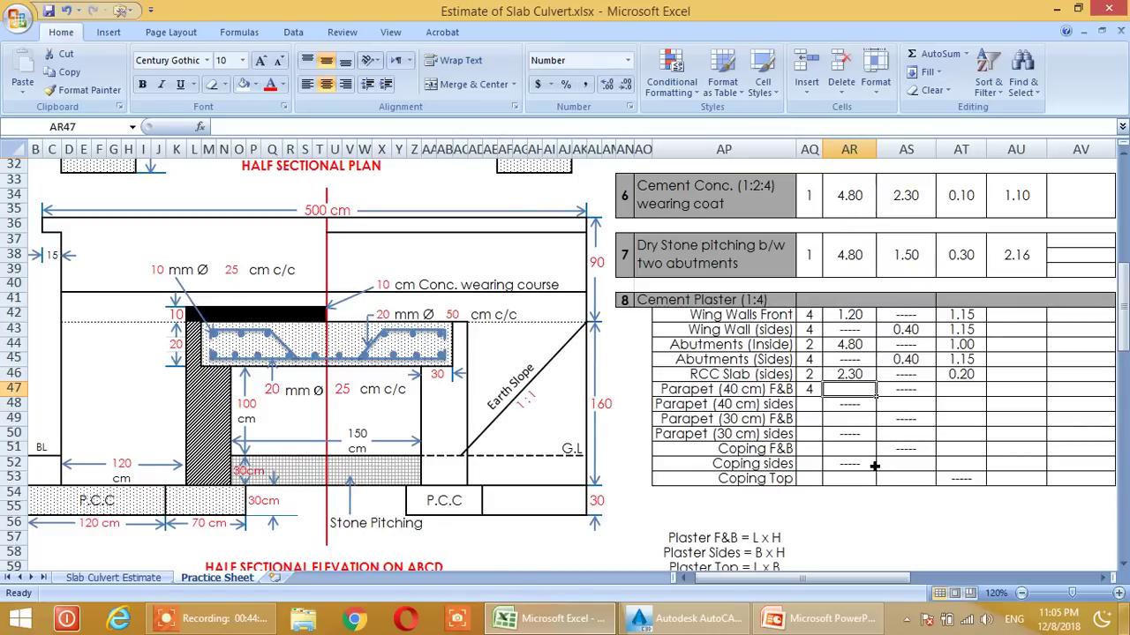
{"action": "type", "text": "="}
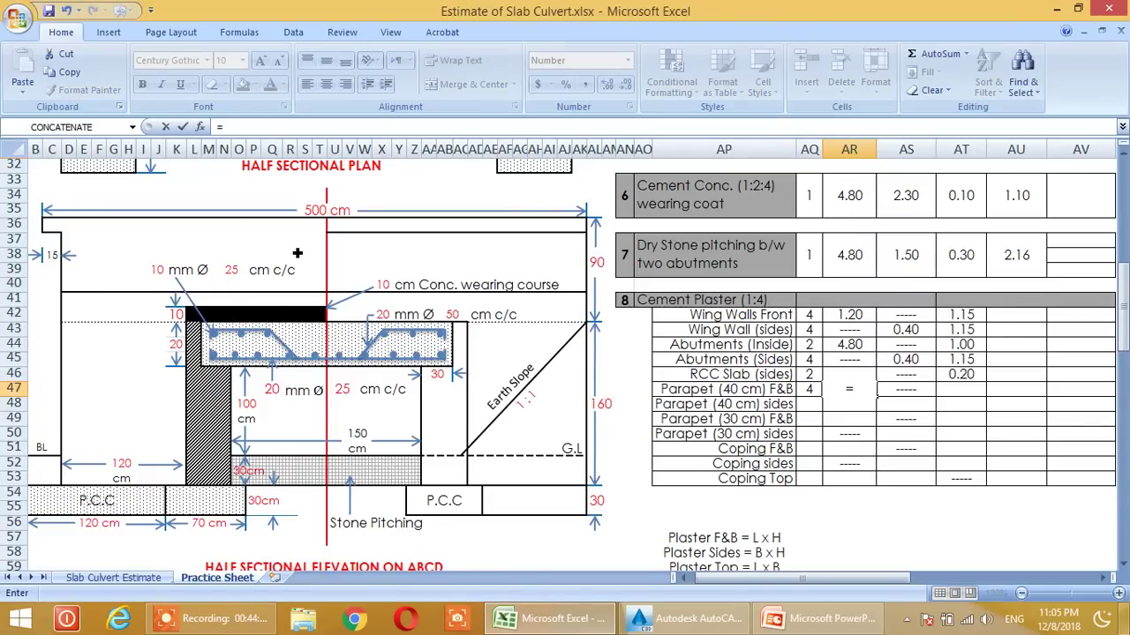
{"action": "type", "text": "("}
{"action": "left_click", "coordinate": [335, 212]}
{"action": "type", "text": "-"}
{"action": "left_click", "coordinate": [53, 255]}
{"action": "type", "text": "-"}
{"action": "left_click", "coordinate": [53, 256]}
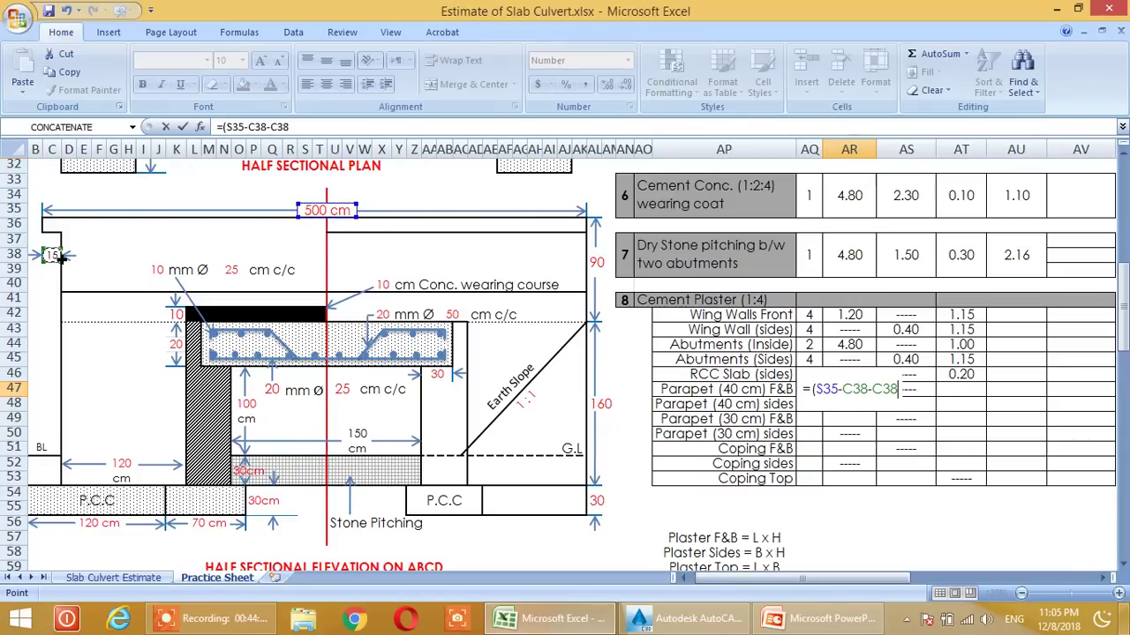
{"action": "type", "text": ")/100"}
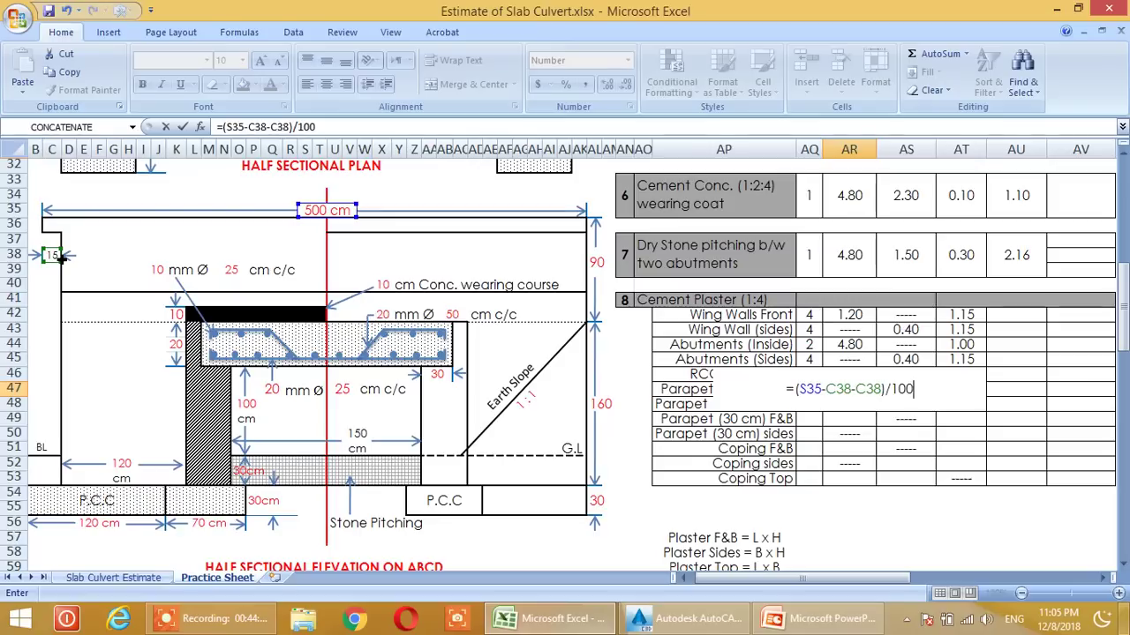
{"action": "key", "text": "Return"}
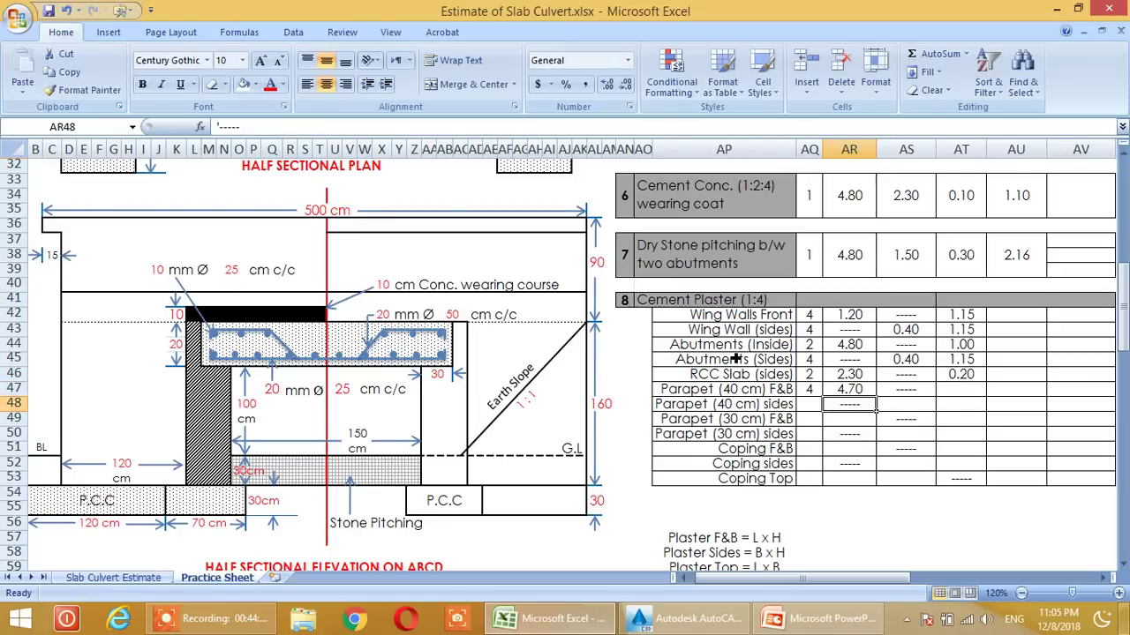
- Link the Parapet (40 cm) F&B plaster height in cell AT47 to the brickwork Parapet (40 cm) height in AT27
{"action": "left_click", "coordinate": [849, 389]}
{"action": "left_click", "coordinate": [962, 391]}
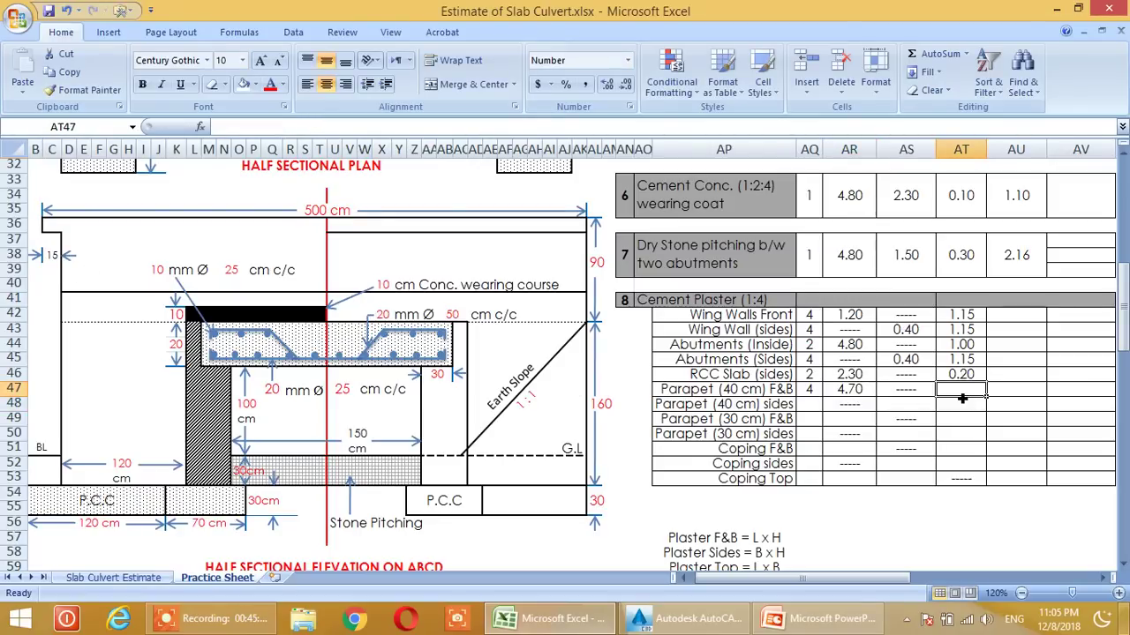
{"action": "type", "text": "="}
{"action": "scroll", "coordinate": [971, 402], "scroll_direction": "up", "scroll_amount": 6}
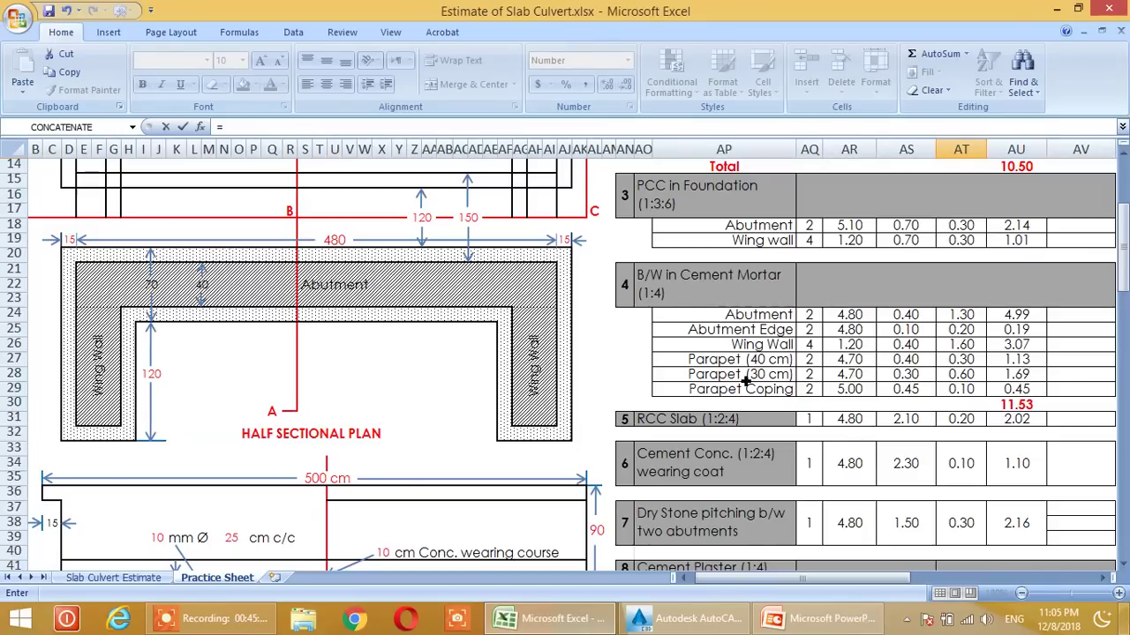
{"action": "left_click", "coordinate": [969, 362]}
{"action": "key", "text": "Return"}
{"action": "scroll", "coordinate": [968, 362], "scroll_direction": "down", "scroll_amount": 3}
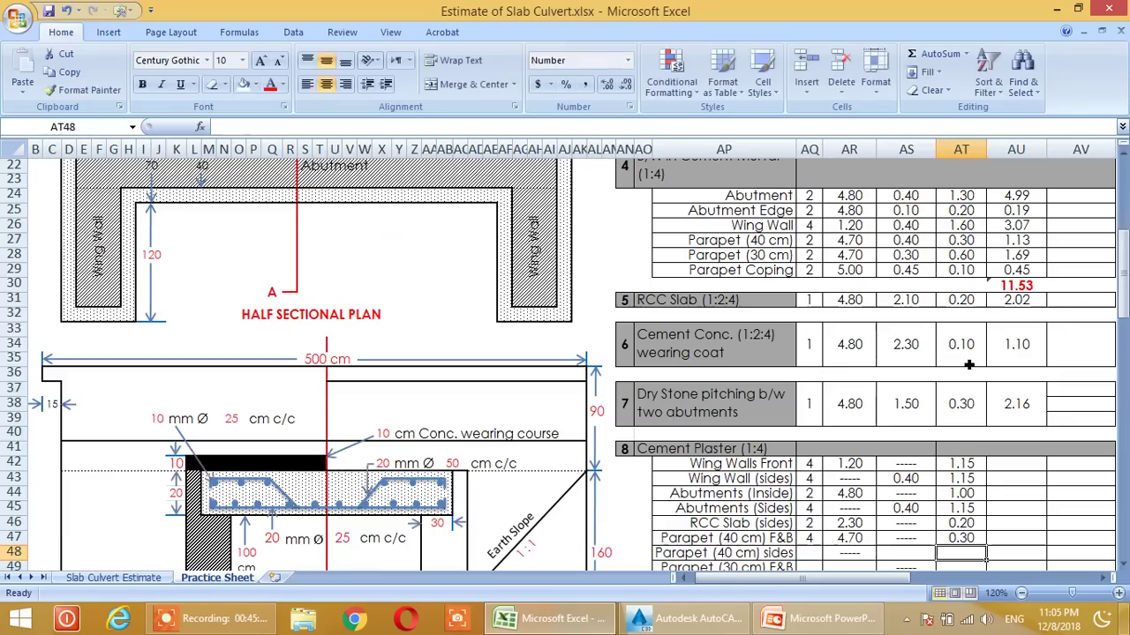
{"action": "scroll", "coordinate": [958, 404], "scroll_direction": "down", "scroll_amount": 2}
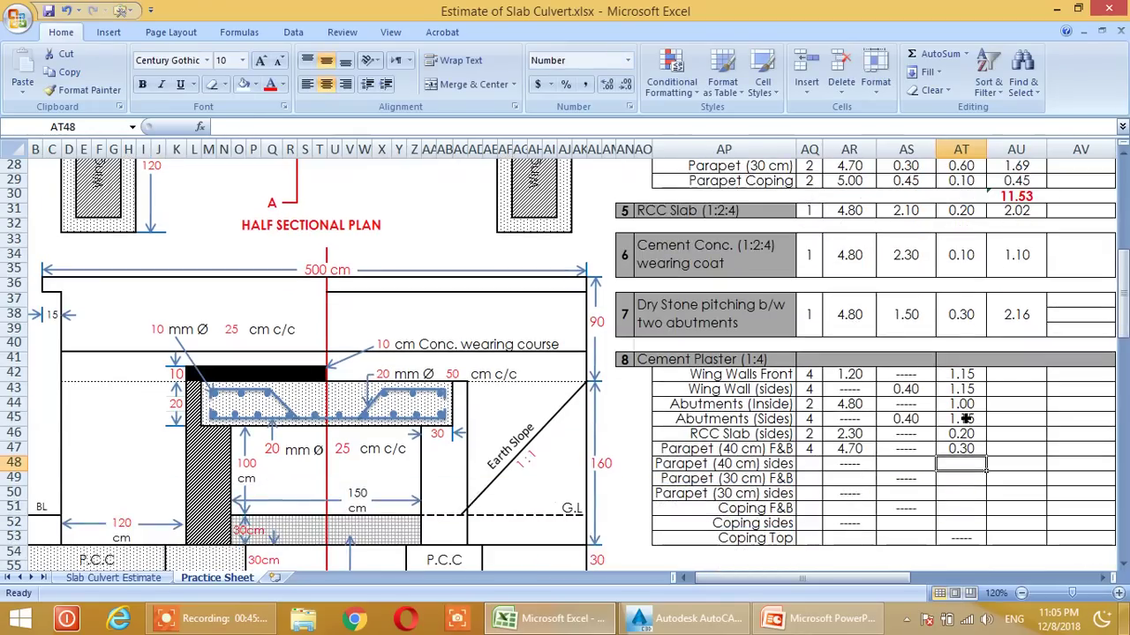
- Set the Parapet (40 cm) sides number in cell AQ48 to 4 and check the parapet ends in the AutoCAD model
{"action": "left_click", "coordinate": [810, 466]}
{"action": "type", "text": "2"}
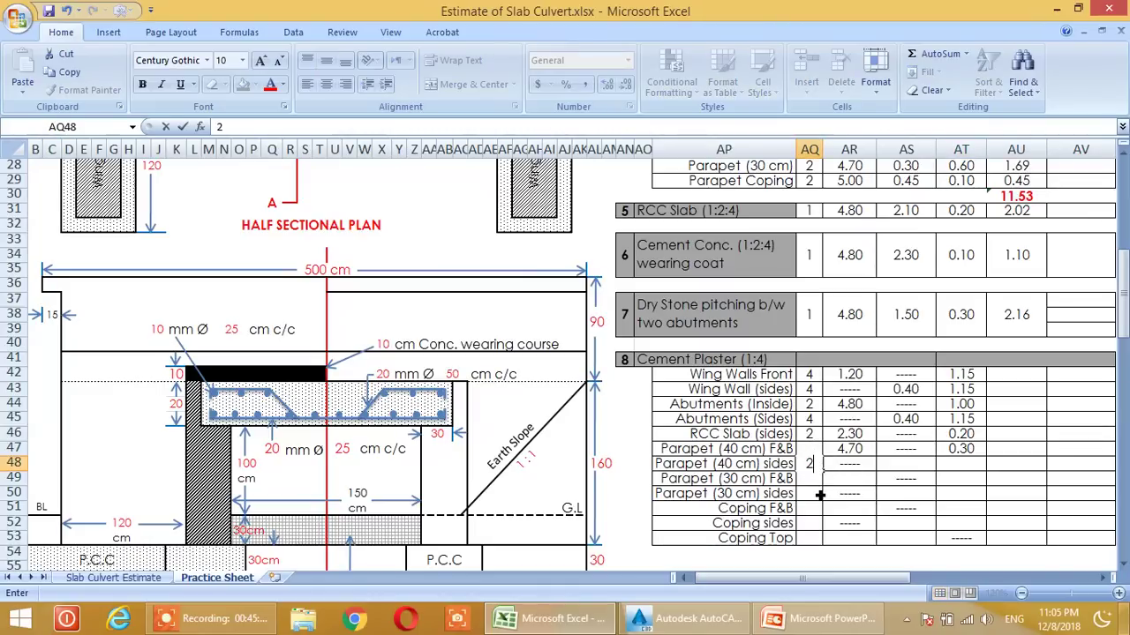
{"action": "key", "text": "BackSpace"}
{"action": "key", "text": "Return"}
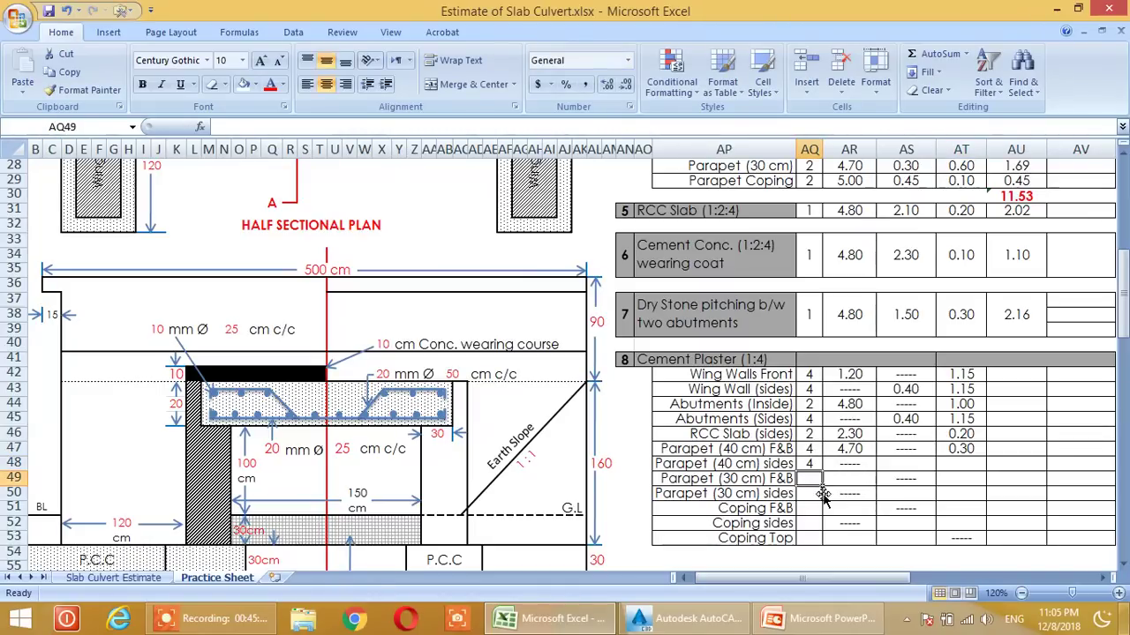
{"action": "left_click", "coordinate": [750, 620]}
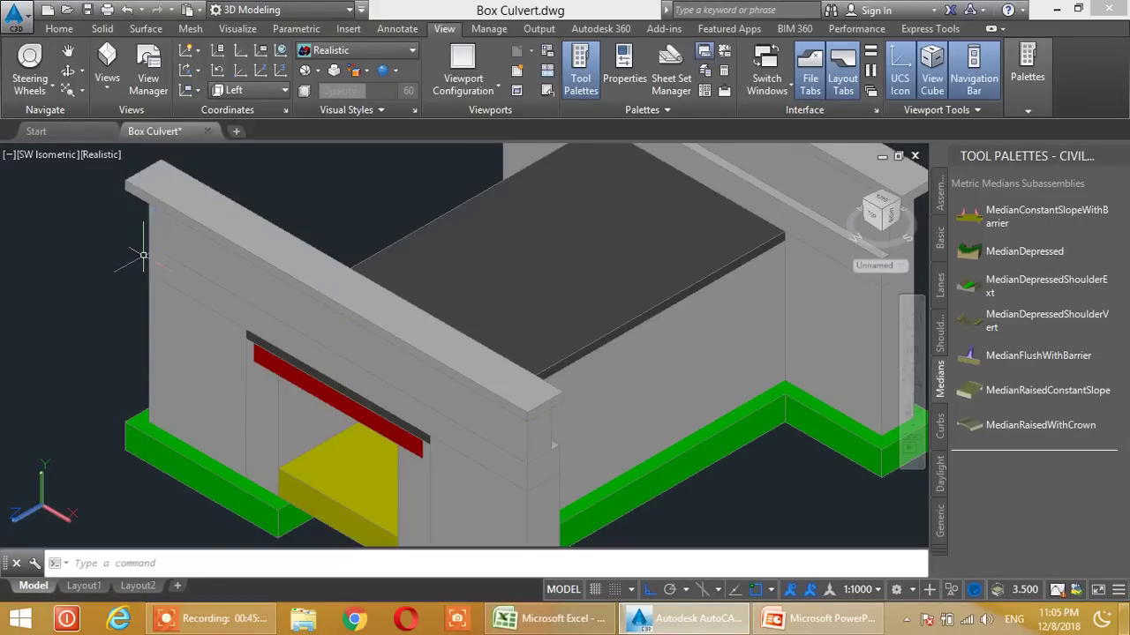
{"action": "left_click", "coordinate": [569, 622]}
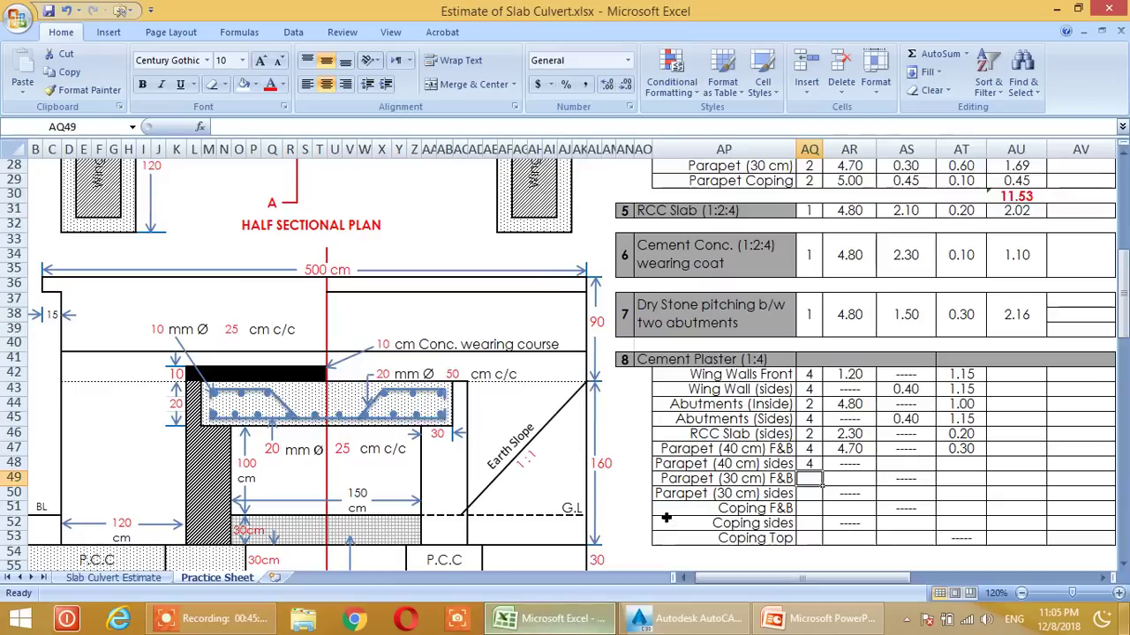
- Set the Parapet (40 cm) sides breadth in cell AS48 to the section drawing's 40 cm parapet width divided by 100
{"action": "left_click", "coordinate": [909, 465]}
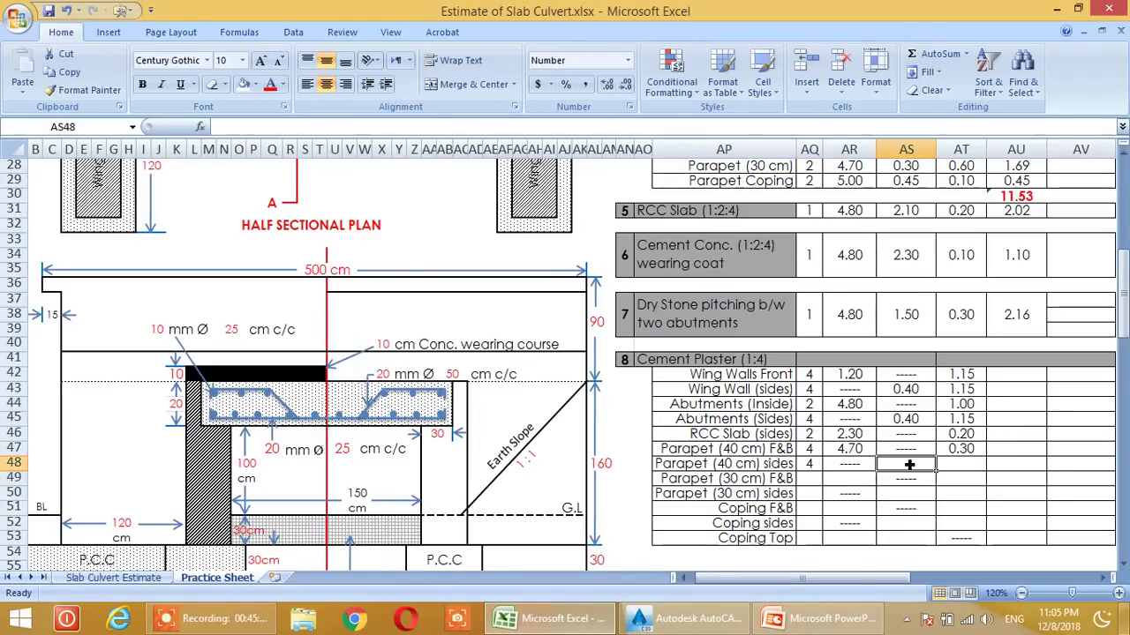
{"action": "type", "text": "="}
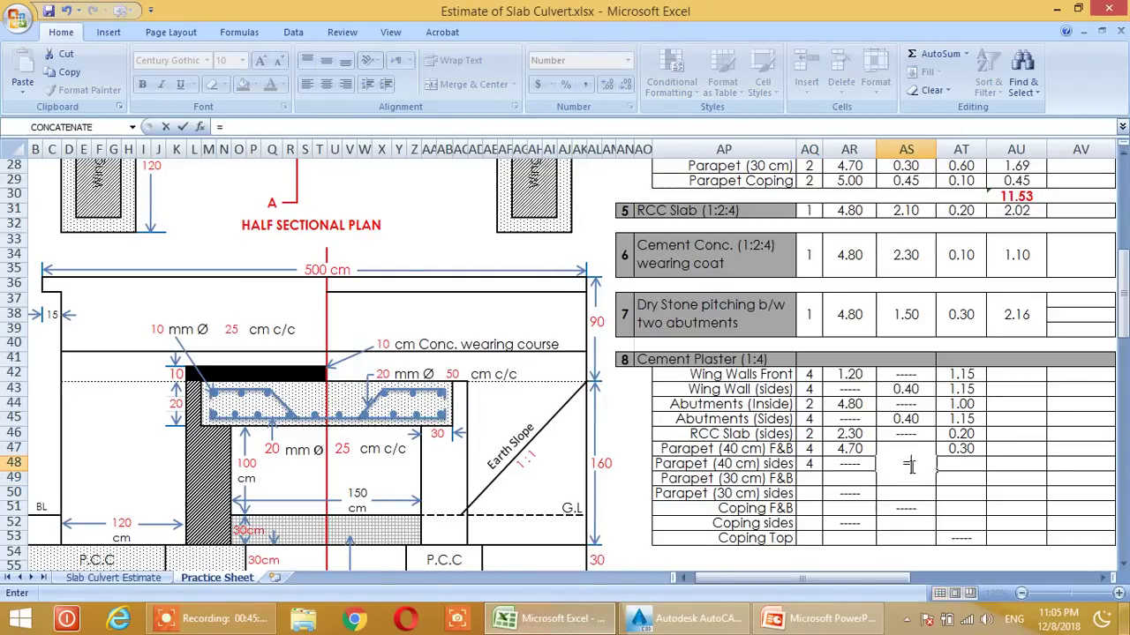
{"action": "scroll", "coordinate": [544, 471], "scroll_direction": "down", "scroll_amount": 6}
{"action": "left_click", "coordinate": [109, 487]}
{"action": "type", "text": "/100"}
{"action": "key", "text": "Return"}
{"action": "scroll", "coordinate": [323, 467], "scroll_direction": "up", "scroll_amount": 2}
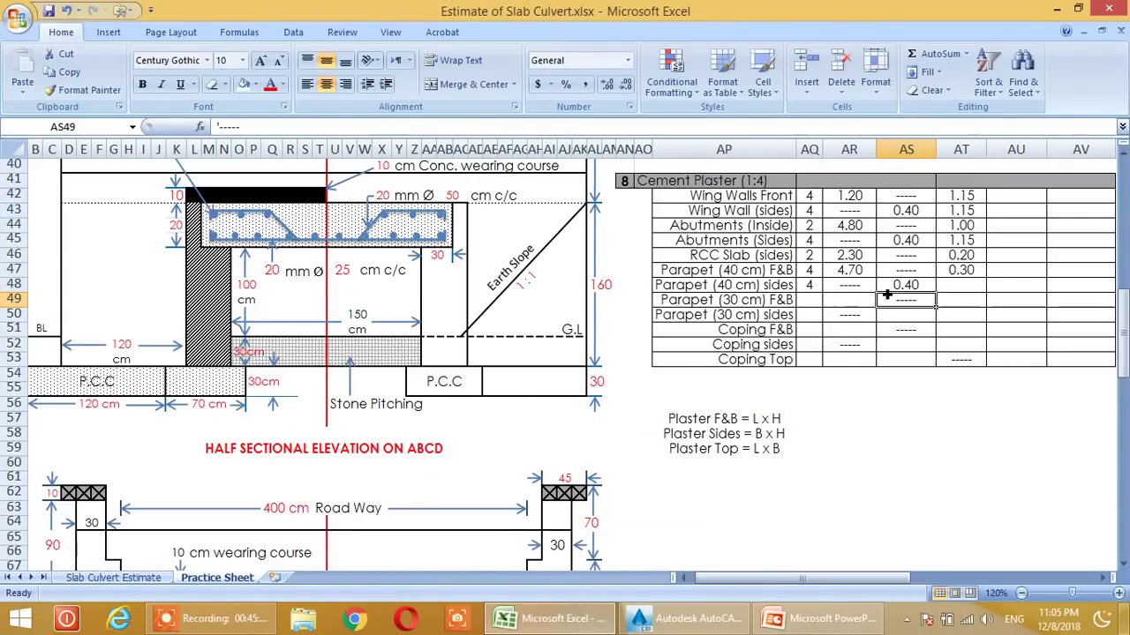
- Set the Parapet (40 cm) sides height in cell AT48 equal to the F&B height in AT47
{"action": "left_click", "coordinate": [965, 290]}
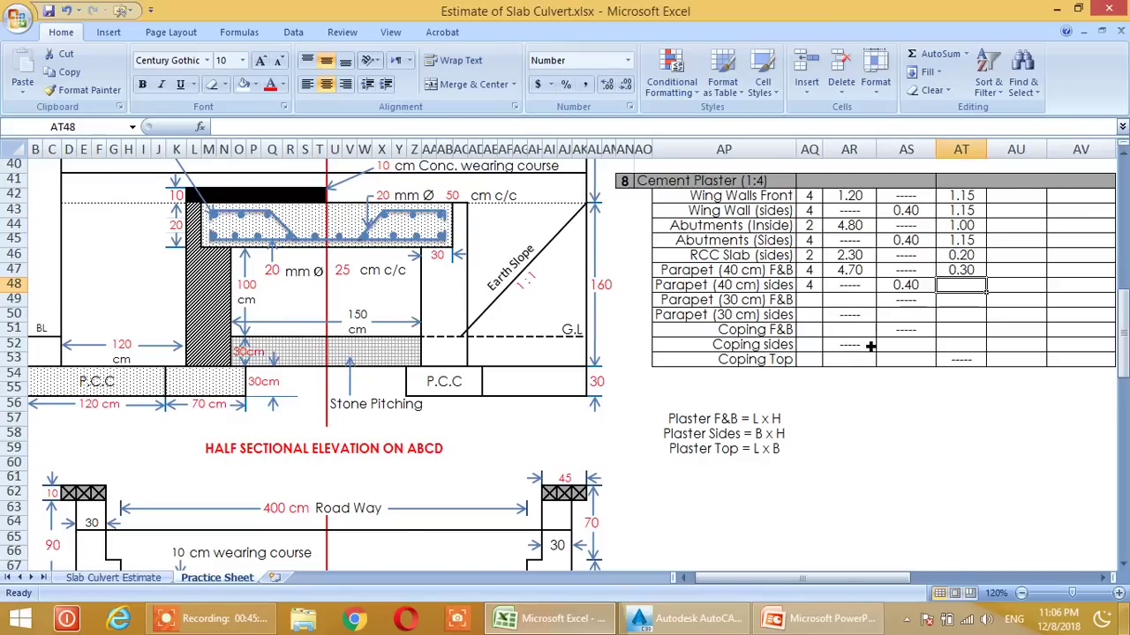
{"action": "type", "text": "="}
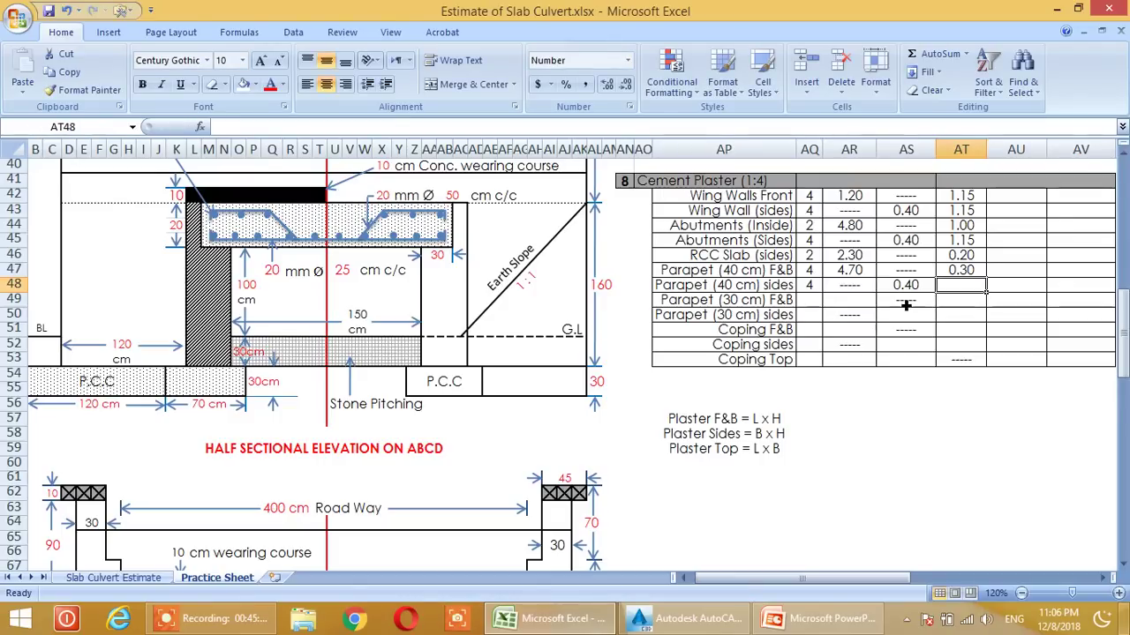
{"action": "type", "text": "="}
{"action": "left_click", "coordinate": [962, 270]}
{"action": "key", "text": "Return"}
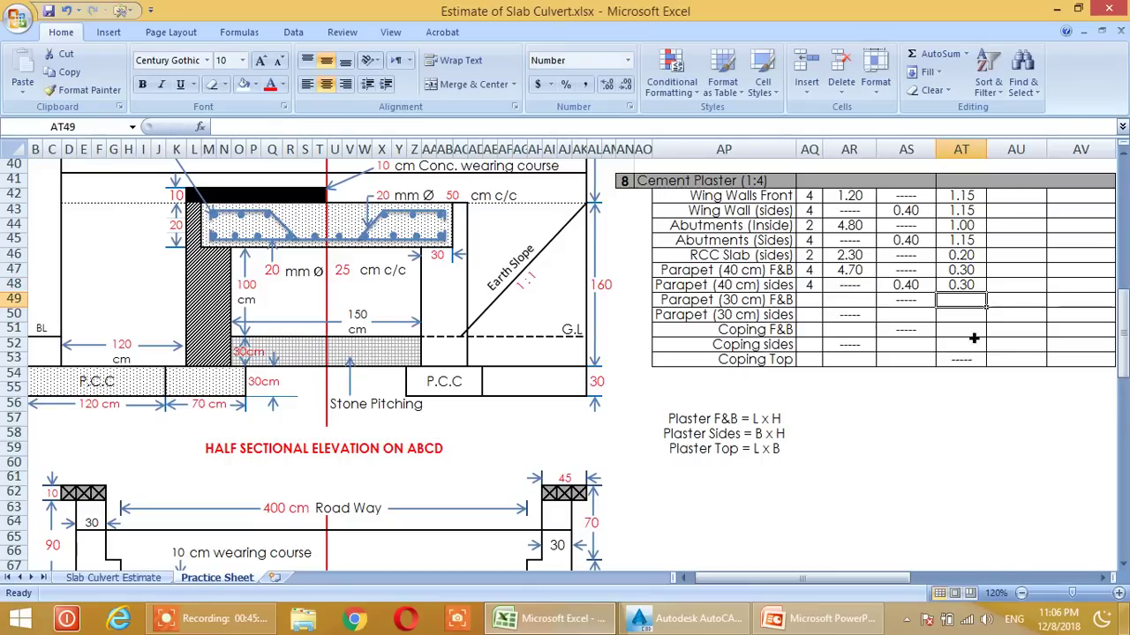
- Set the Parapet (30 cm) F&B number in cell AQ49 to 4 and check the faces in the AutoCAD model
{"action": "left_click", "coordinate": [817, 303]}
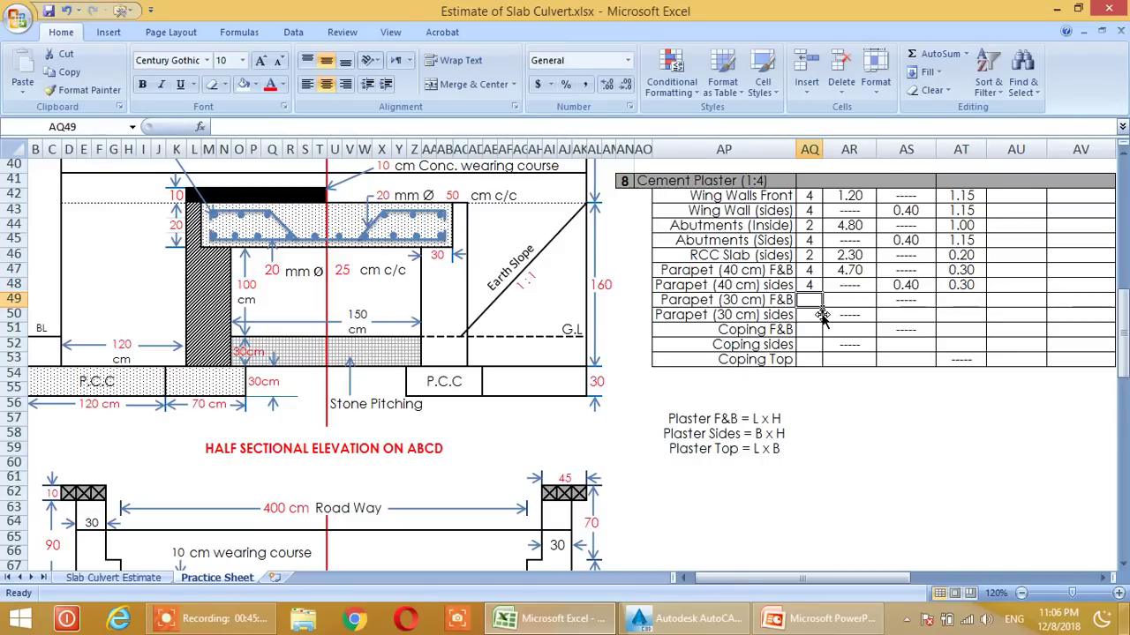
{"action": "type", "text": "4"}
{"action": "key", "text": "Return"}
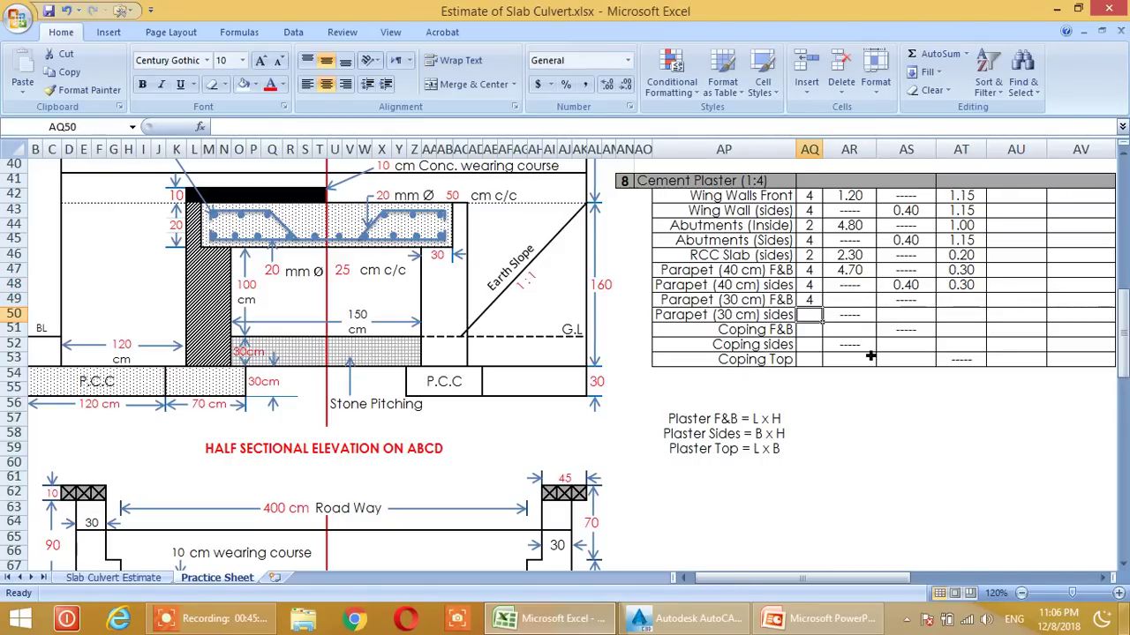
{"action": "left_click", "coordinate": [671, 623]}
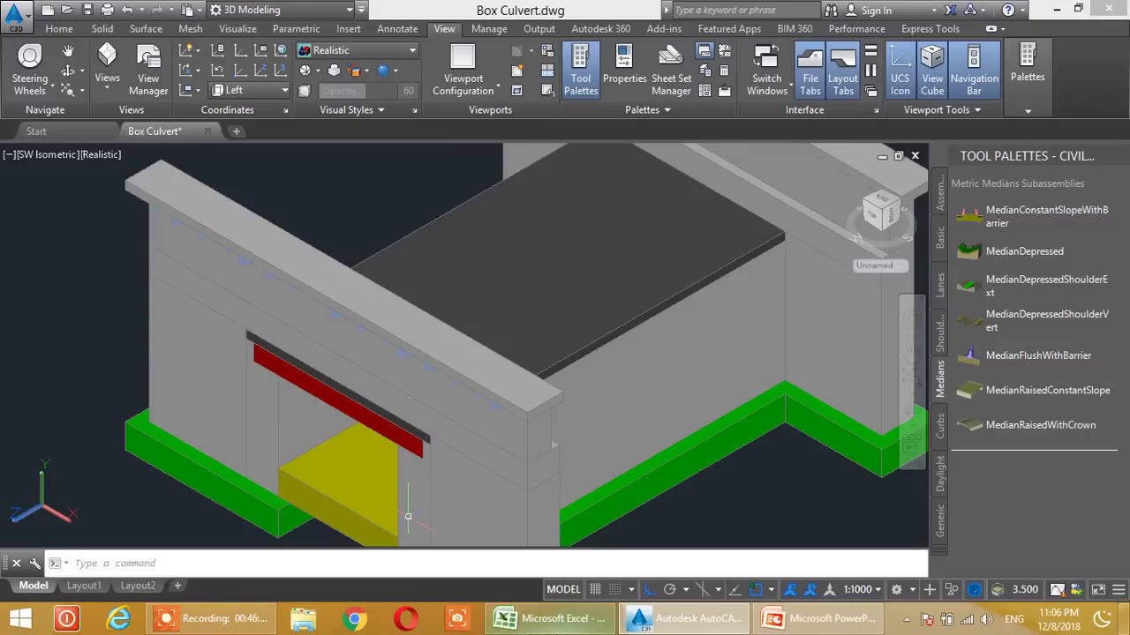
{"action": "left_click", "coordinate": [565, 626]}
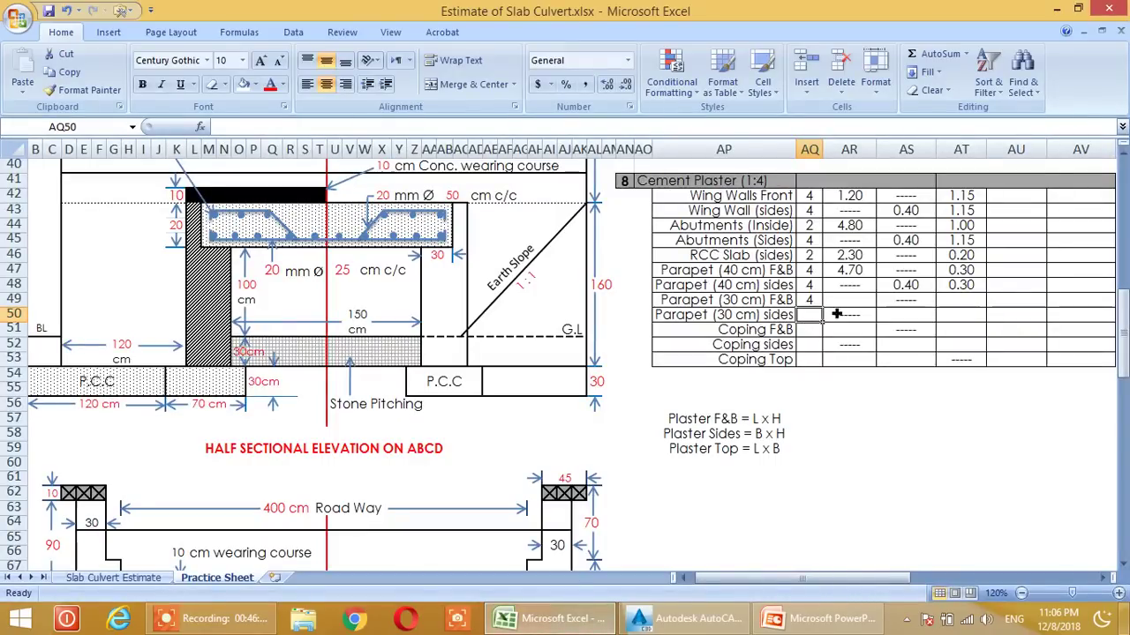
- Set the Parapet (30 cm) F&B length in cell AR49 to =AR47
{"action": "left_click", "coordinate": [864, 307]}
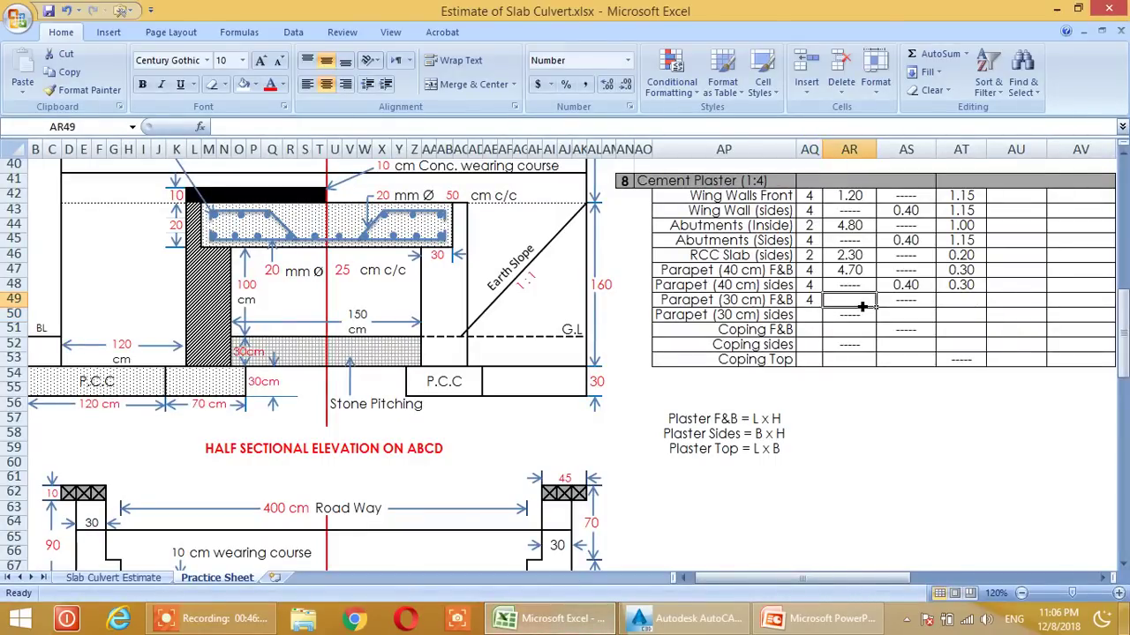
{"action": "type", "text": "="}
{"action": "left_click", "coordinate": [861, 272]}
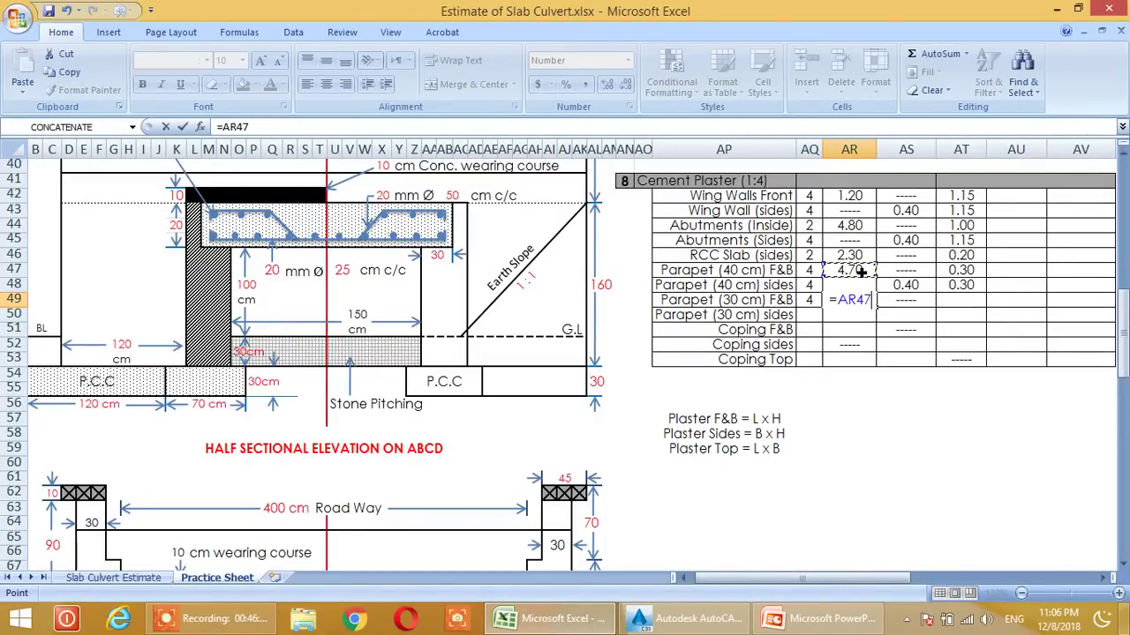
{"action": "key", "text": "Return"}
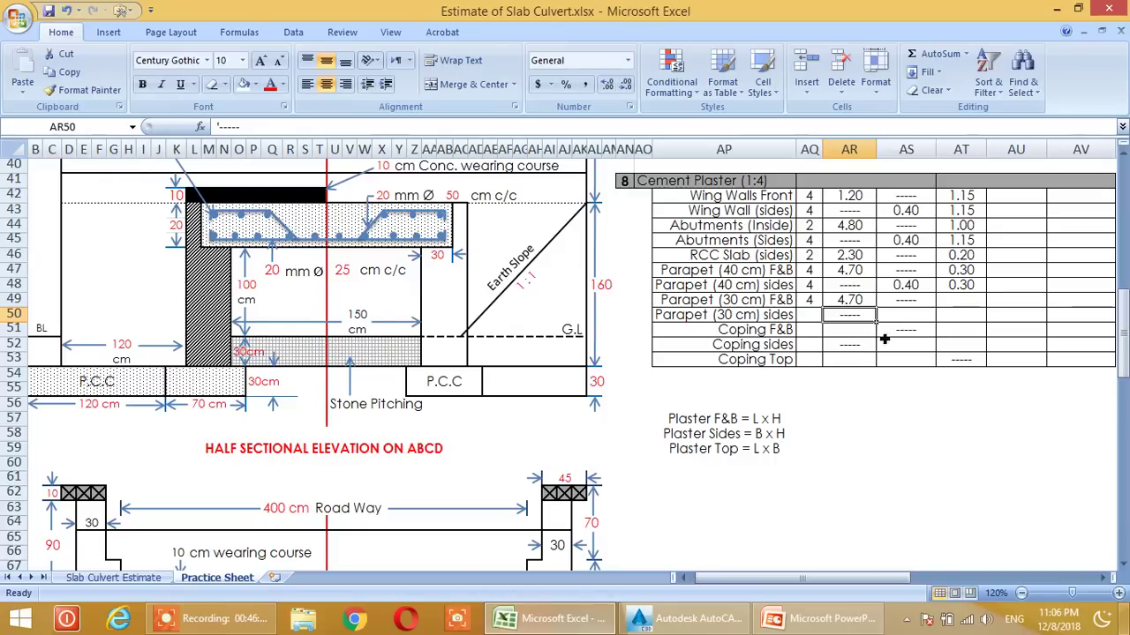
- Link the Parapet (30 cm) F&B plaster height in cell AT49 to the brickwork Parapet (30 cm) height in AT28
{"action": "left_click", "coordinate": [957, 302]}
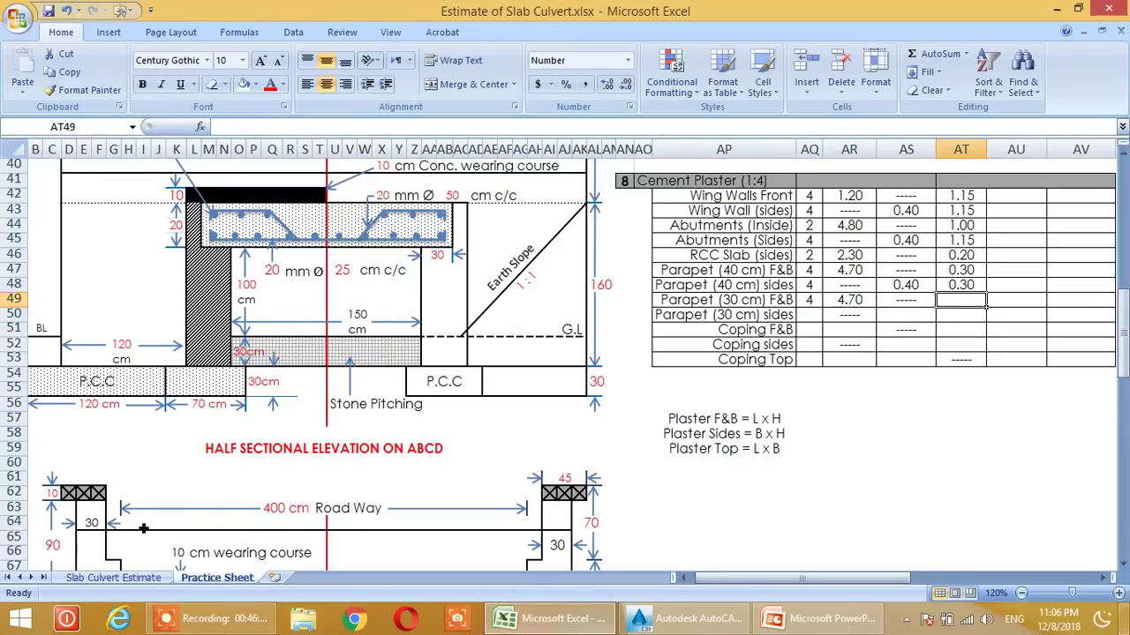
{"action": "scroll", "coordinate": [955, 438], "scroll_direction": "up", "scroll_amount": 7}
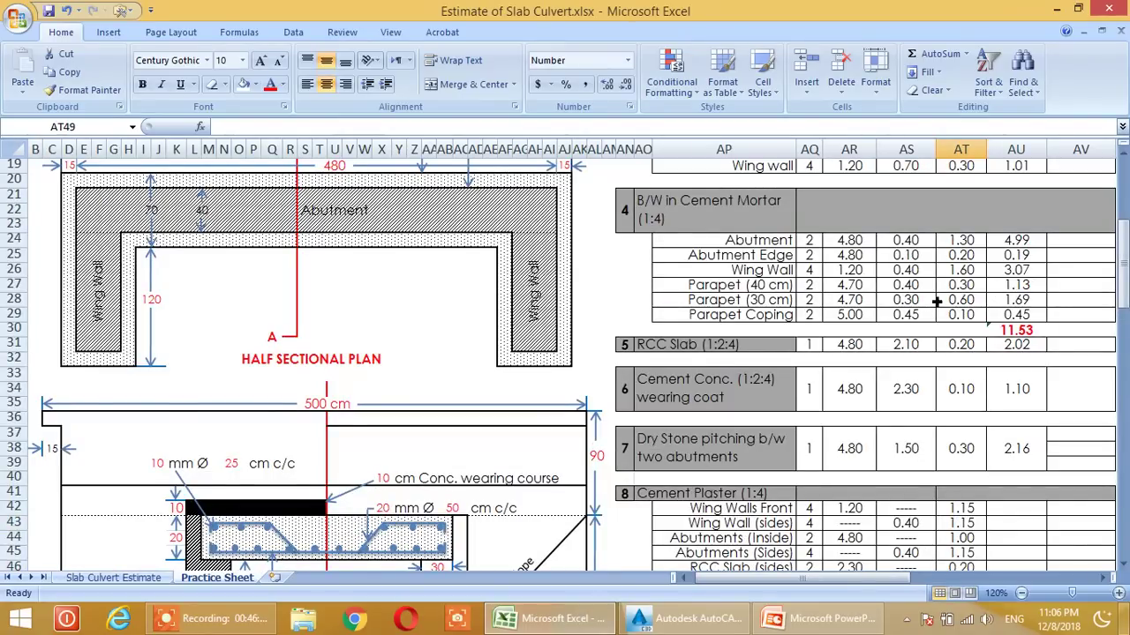
{"action": "scroll", "coordinate": [979, 350], "scroll_direction": "down", "scroll_amount": 4}
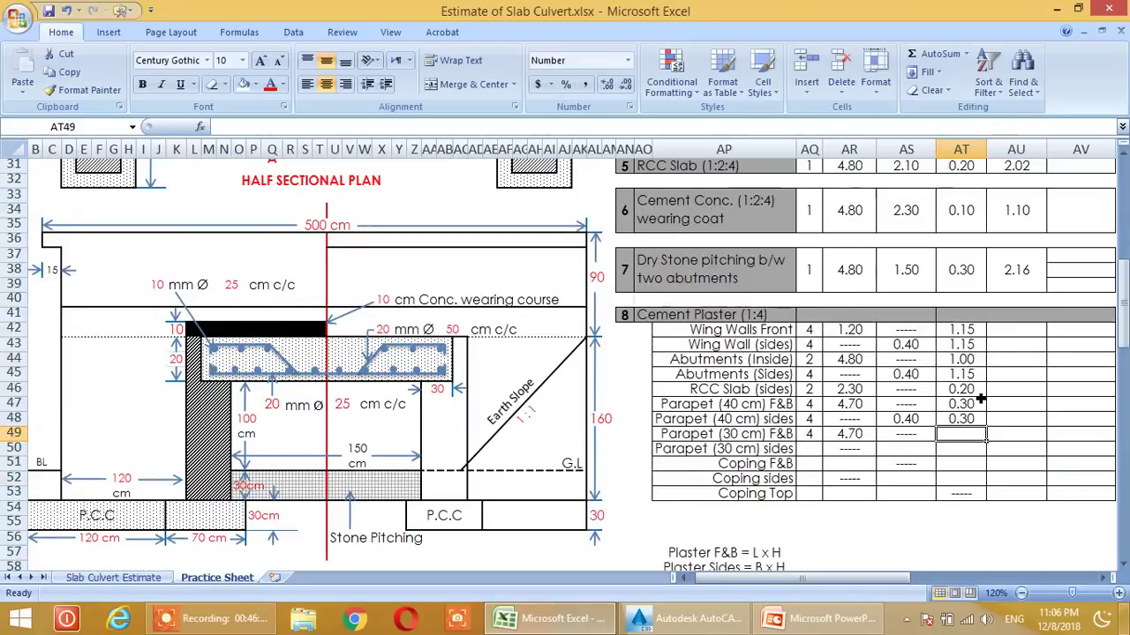
{"action": "type", "text": "="}
{"action": "scroll", "coordinate": [980, 379], "scroll_direction": "up", "scroll_amount": 3}
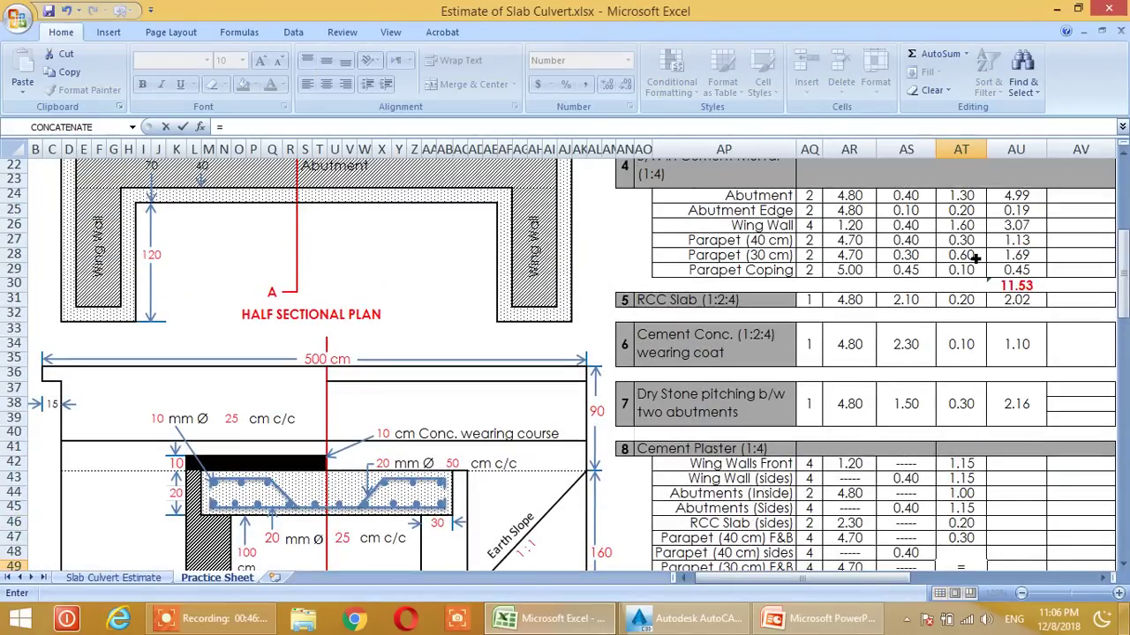
{"action": "left_click", "coordinate": [977, 257]}
{"action": "key", "text": "Return"}
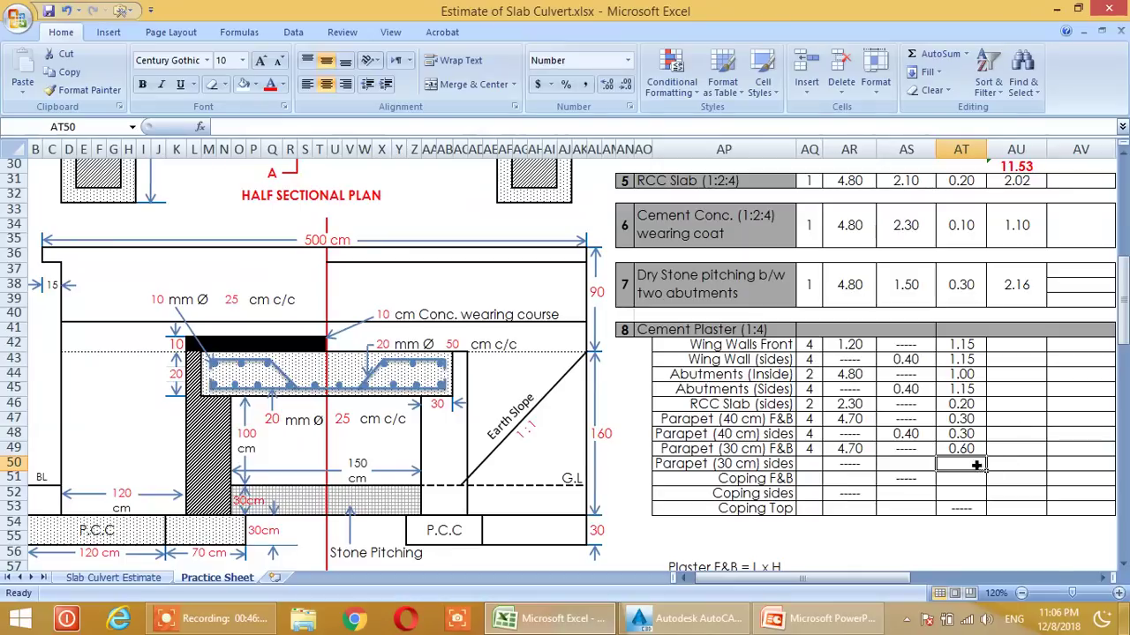
- Set the Parapet (30 cm) sides number in cell AQ50 to 4
{"action": "left_click", "coordinate": [819, 468]}
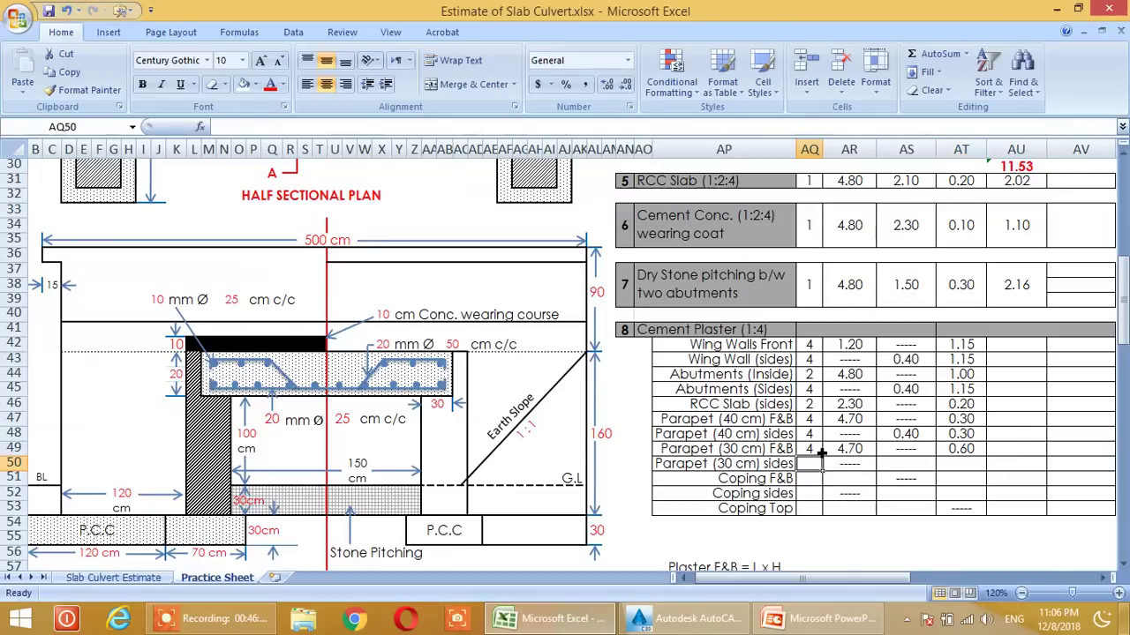
{"action": "left_click", "coordinate": [819, 454]}
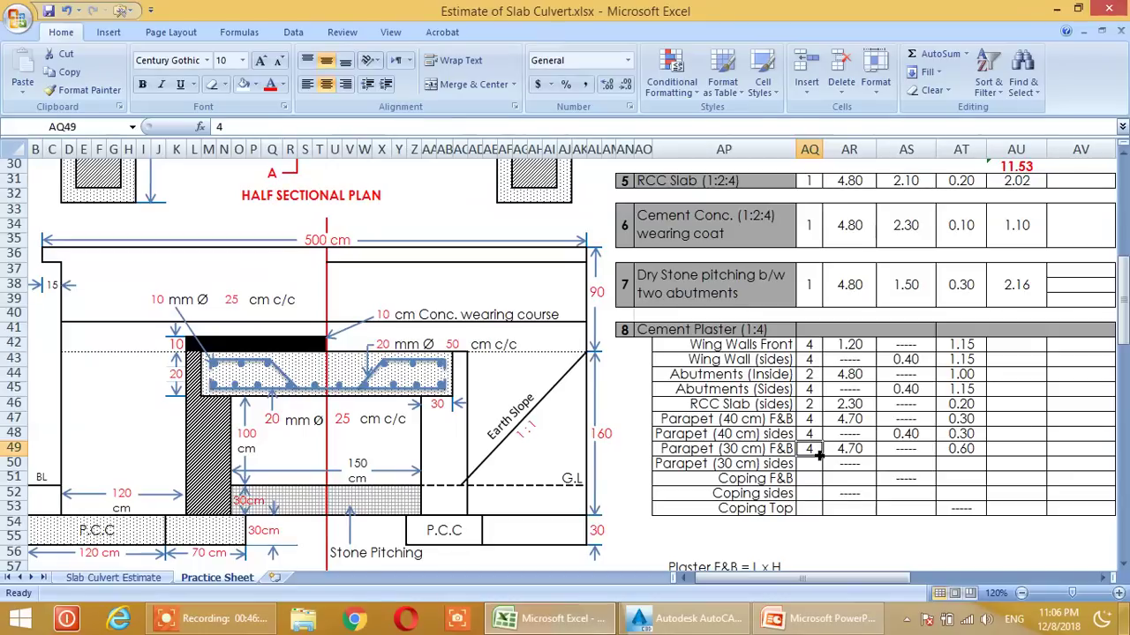
{"action": "left_click", "coordinate": [821, 471]}
{"action": "type", "text": "4"}
- Set the Parapet (30 cm) sides breadth in cell AS50 to =E64/100, using the 30 cm parapet width in the section drawing
{"action": "left_click", "coordinate": [912, 465]}
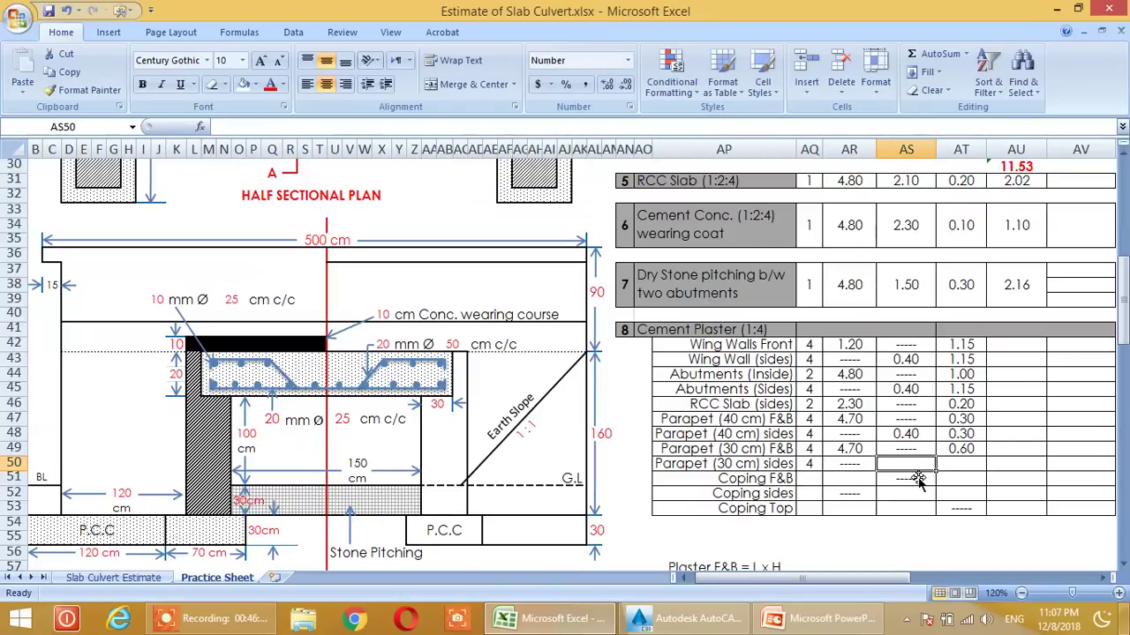
{"action": "type", "text": "="}
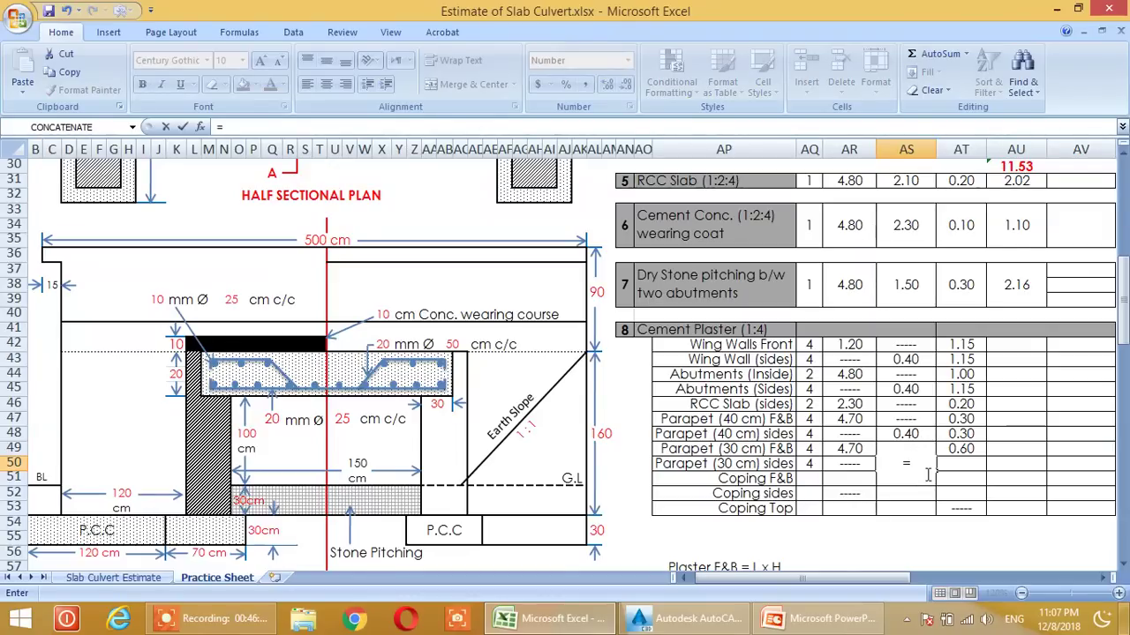
{"action": "key", "text": "Escape"}
{"action": "left_click", "coordinate": [930, 495]}
{"action": "left_click", "coordinate": [921, 469]}
{"action": "type", "text": "="}
{"action": "scroll", "coordinate": [458, 474], "scroll_direction": "down", "scroll_amount": 6}
{"action": "left_click", "coordinate": [90, 405]}
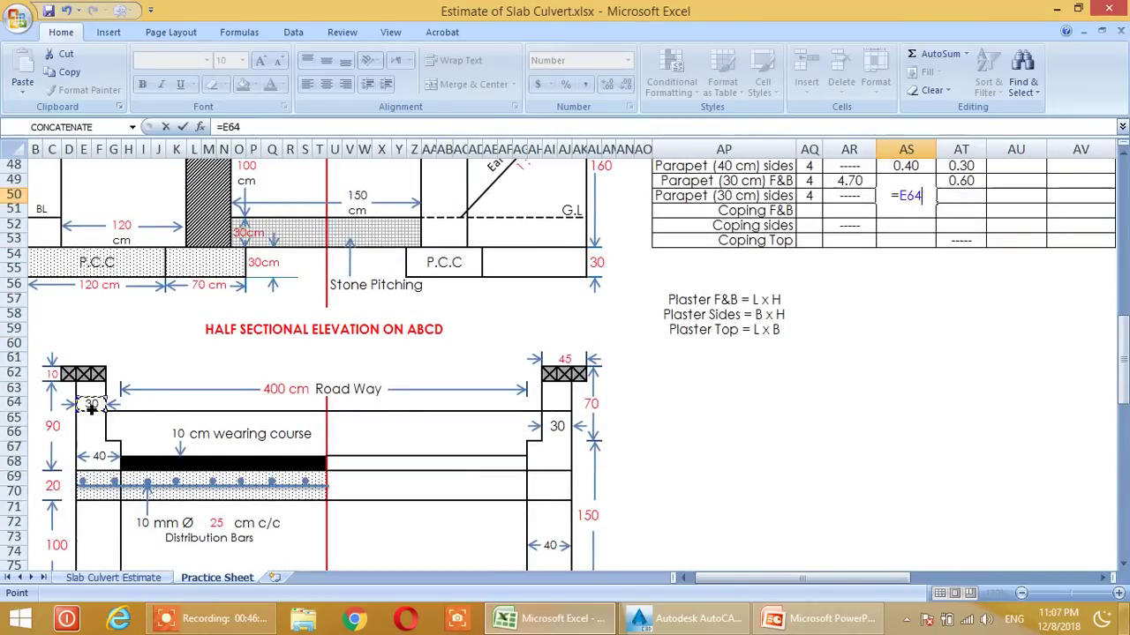
{"action": "type", "text": "/100"}
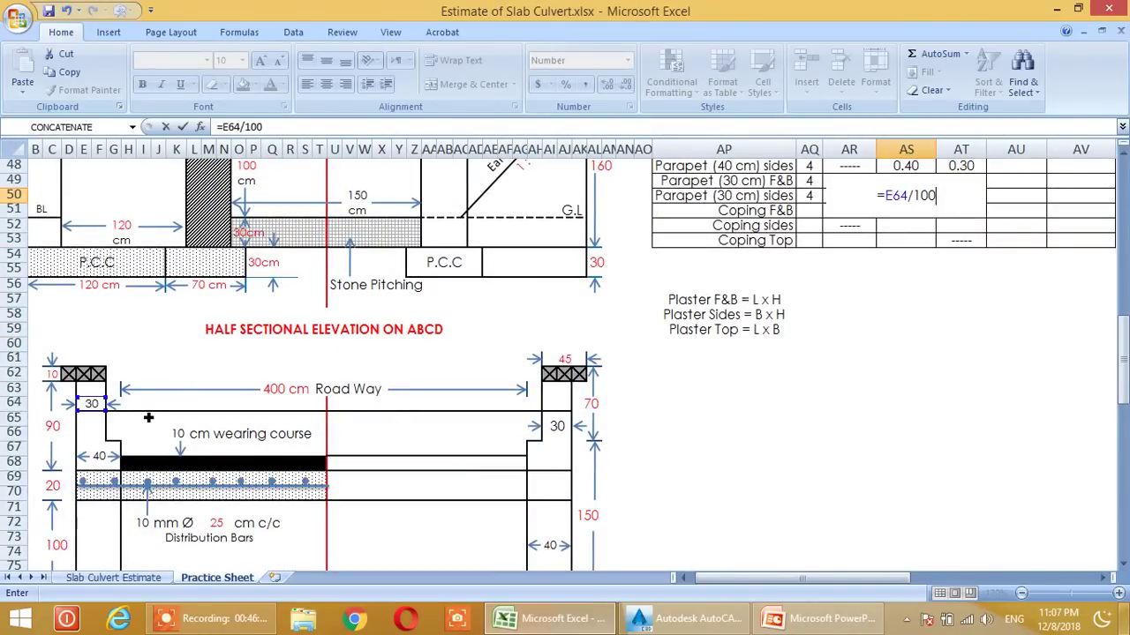
{"action": "key", "text": "Return"}
- Set the Parapet (30 cm) sides height in cell AT50 to =AT49
{"action": "scroll", "coordinate": [740, 417], "scroll_direction": "up", "scroll_amount": 3}
{"action": "left_click", "coordinate": [950, 333]}
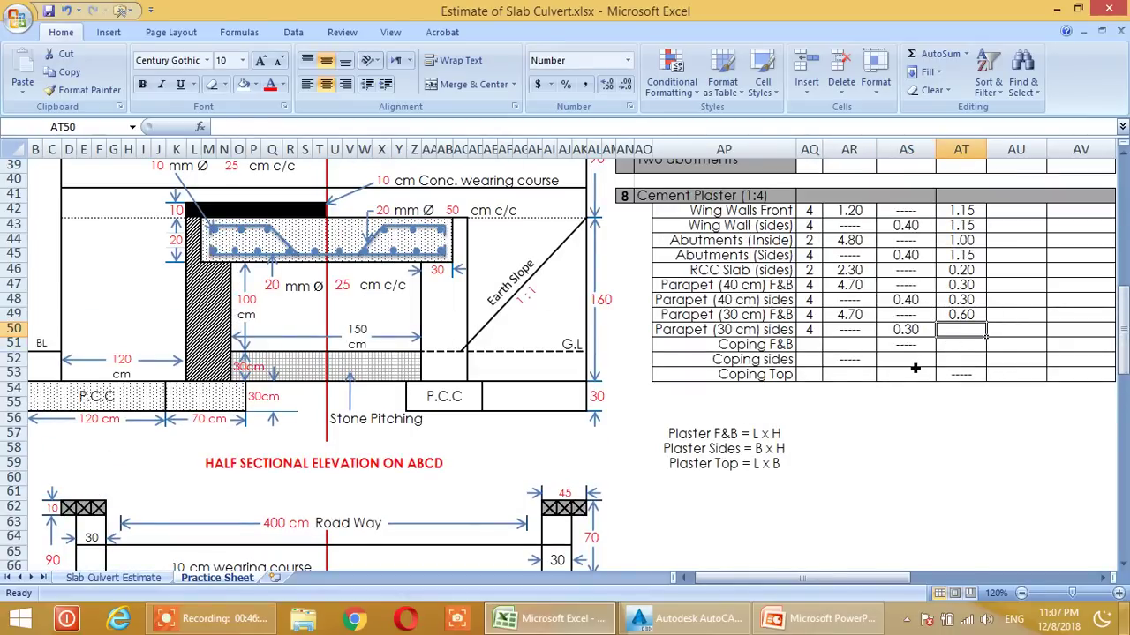
{"action": "left_click", "coordinate": [237, 128]}
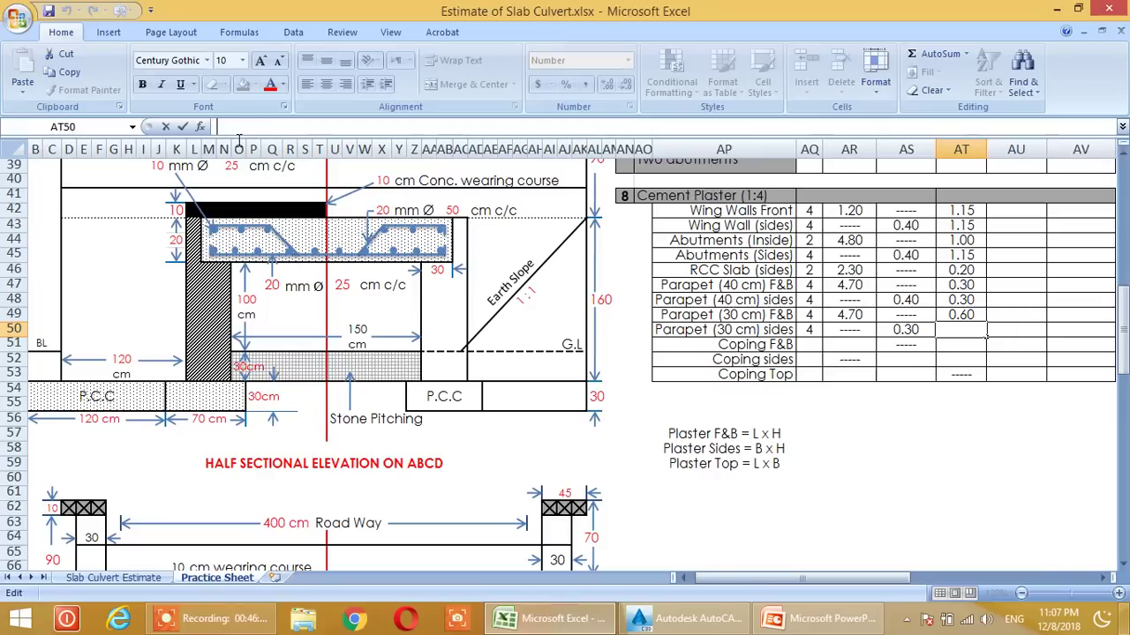
{"action": "type", "text": "="}
{"action": "left_click", "coordinate": [966, 316]}
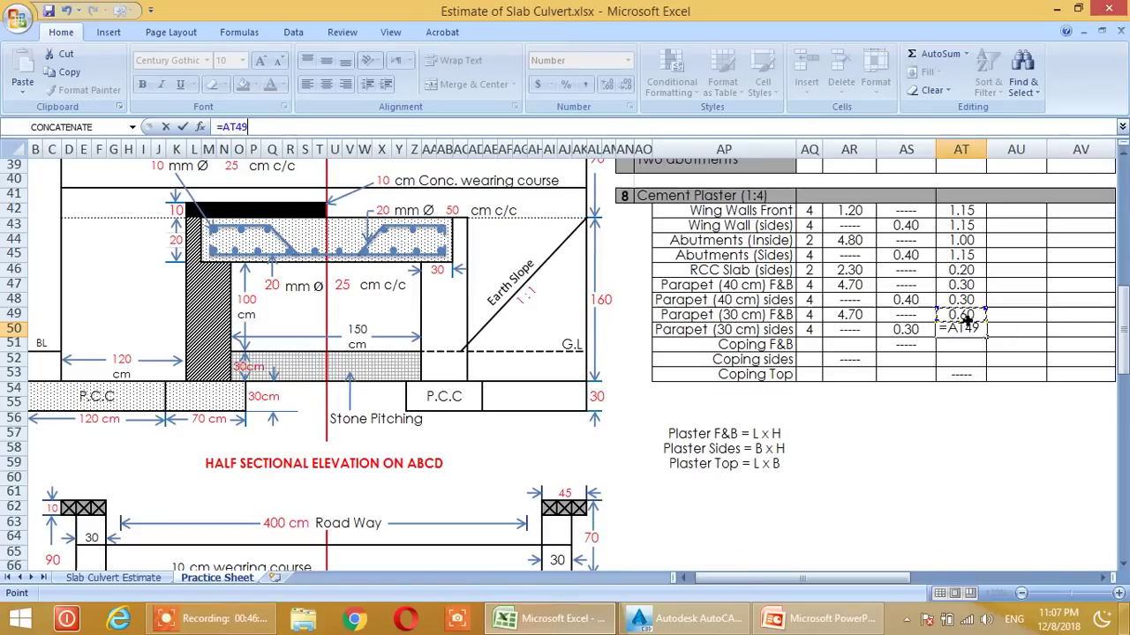
{"action": "key", "text": "Return"}
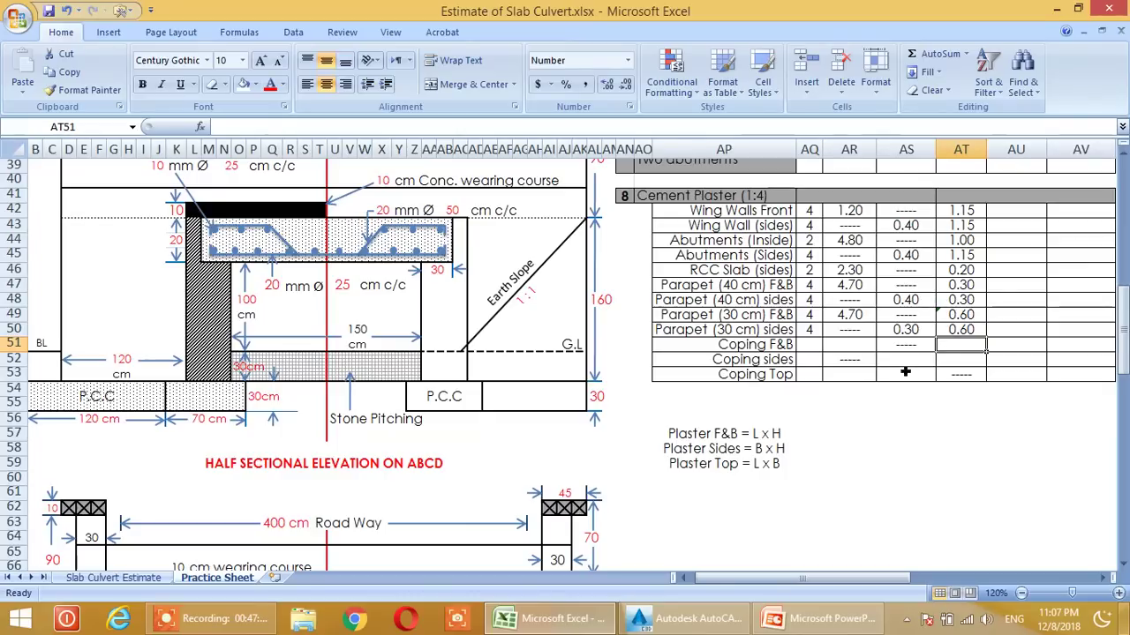
- Check the coping in the AutoCAD model and set the Coping F&B, sides and top numbers in AQ51:AQ53 to 2, 2 and 1
{"action": "left_click", "coordinate": [814, 352]}
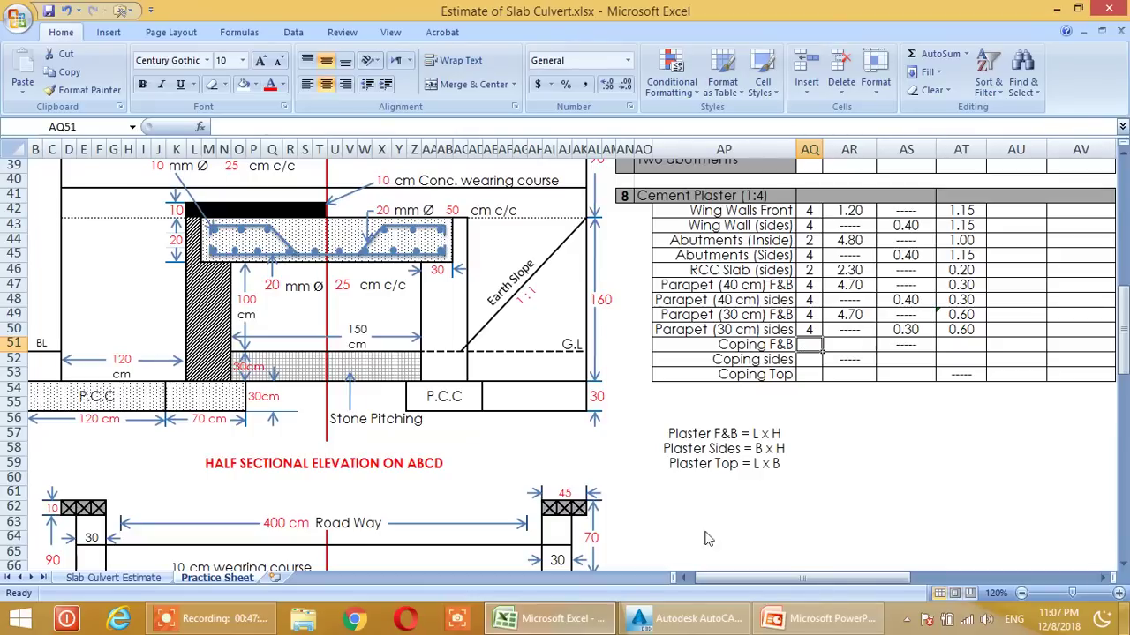
{"action": "left_click", "coordinate": [684, 618]}
{"action": "scroll", "coordinate": [406, 381], "scroll_direction": "up", "scroll_amount": 5}
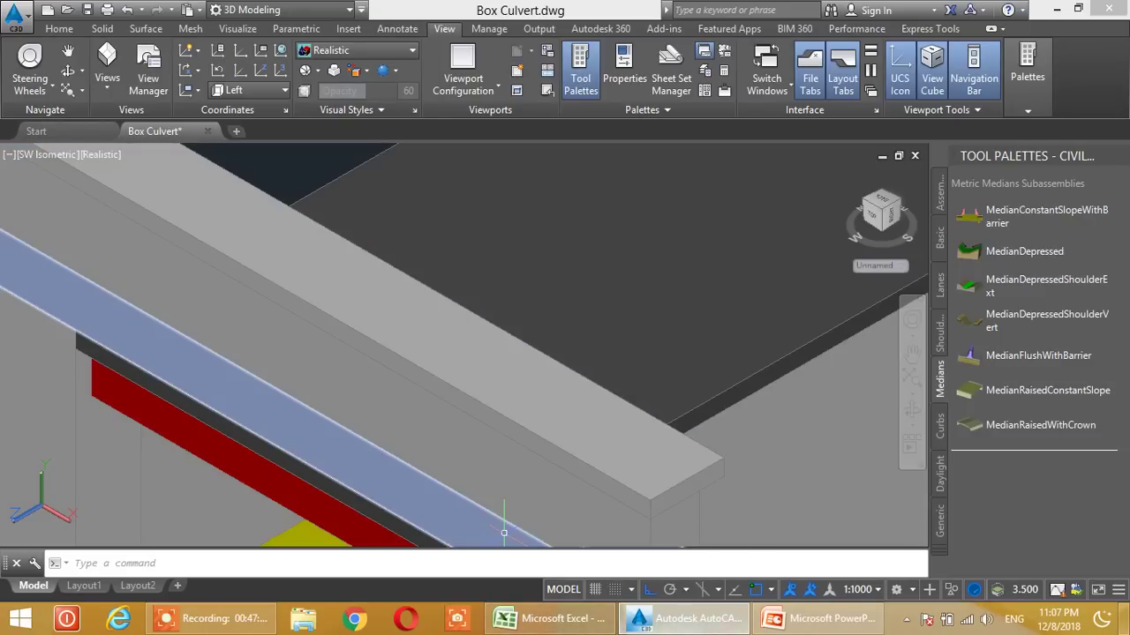
{"action": "left_click", "coordinate": [580, 618]}
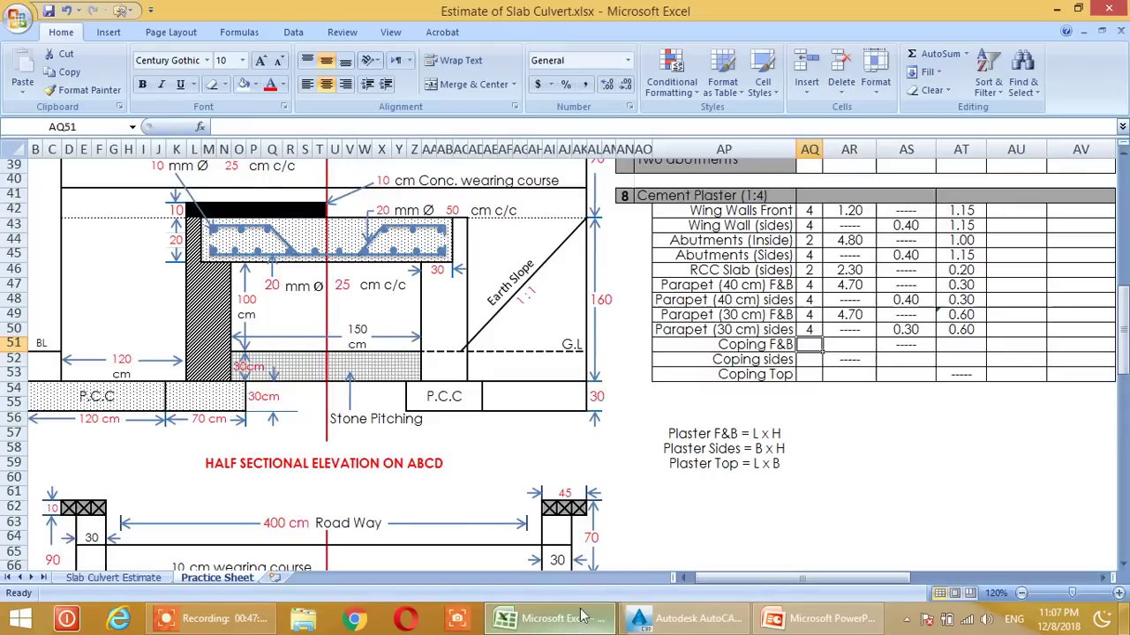
{"action": "left_click", "coordinate": [817, 360]}
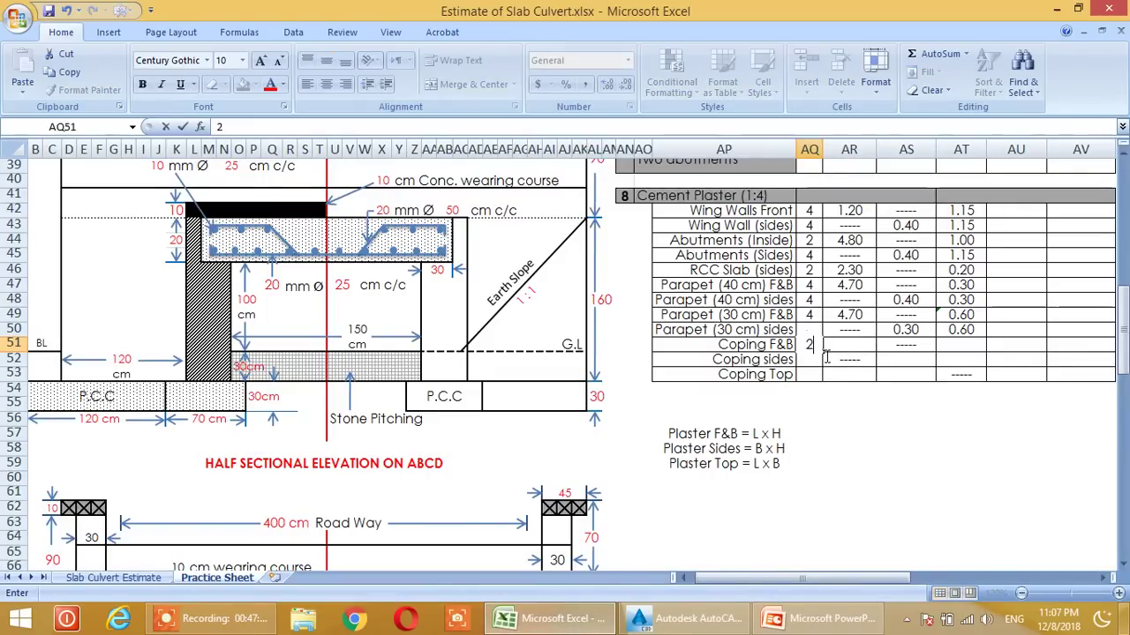
{"action": "type", "text": "2"}
{"action": "key", "text": "Return"}
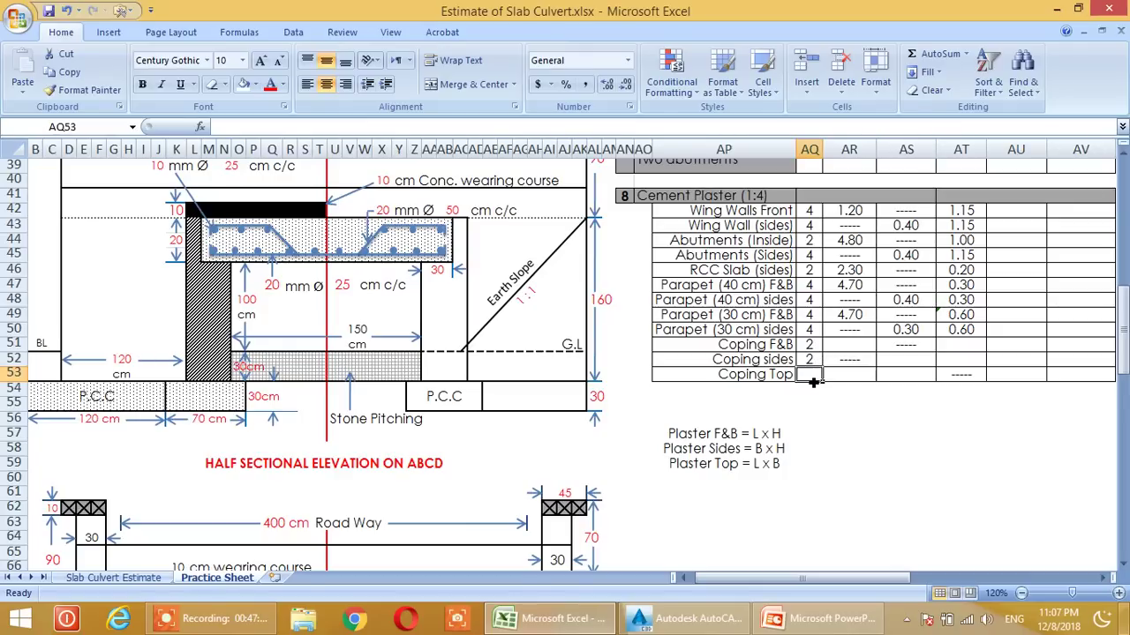
{"action": "type", "text": "1"}
{"action": "key", "text": "Return"}
- Set the Coping F&B length in cell AR51 to the elevation's 500 cm overall dimension divided by 100
{"action": "left_click", "coordinate": [869, 393]}
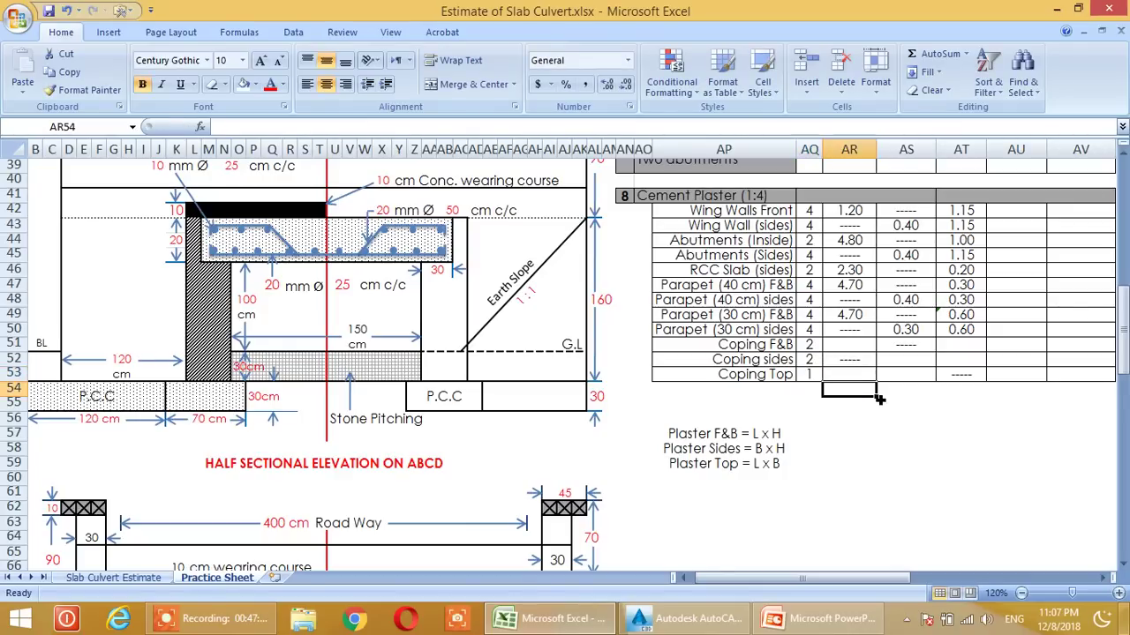
{"action": "left_click", "coordinate": [842, 350]}
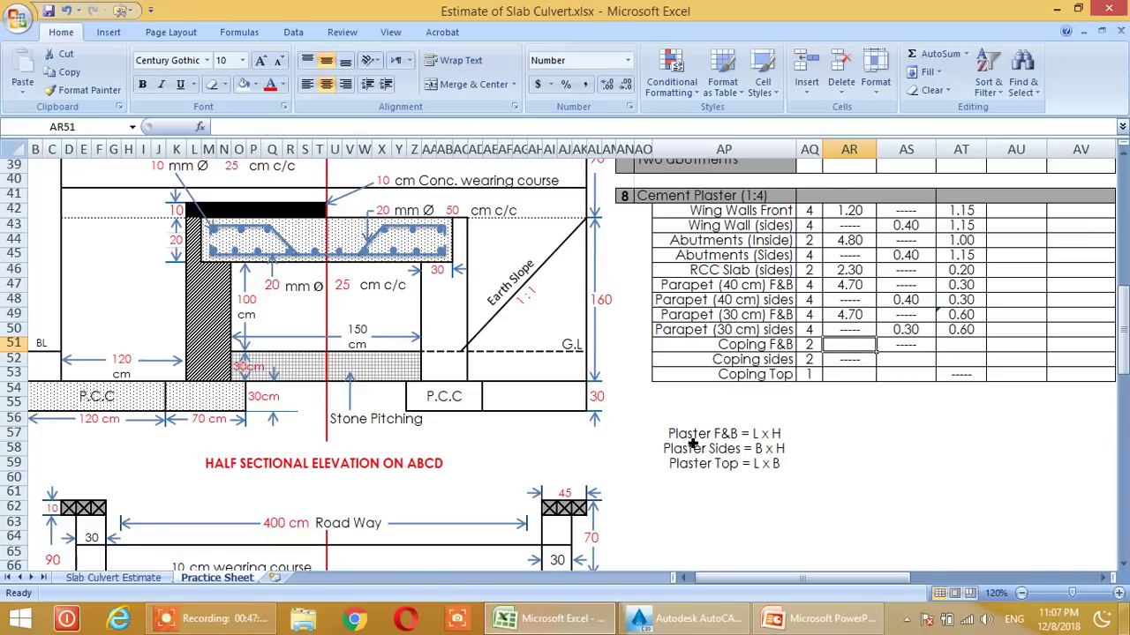
{"action": "scroll", "coordinate": [670, 463], "scroll_direction": "up", "scroll_amount": 1}
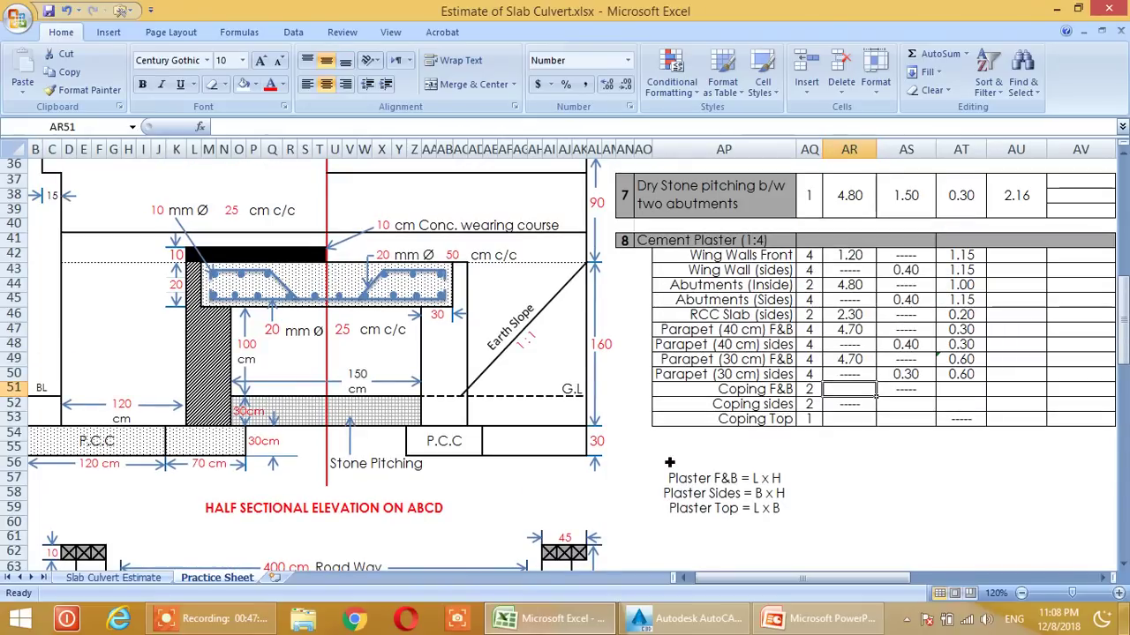
{"action": "type", "text": "="}
{"action": "scroll", "coordinate": [331, 250], "scroll_direction": "up", "scroll_amount": 2}
{"action": "left_click", "coordinate": [330, 249]}
{"action": "type", "text": "/100"}
{"action": "key", "text": "Return"}
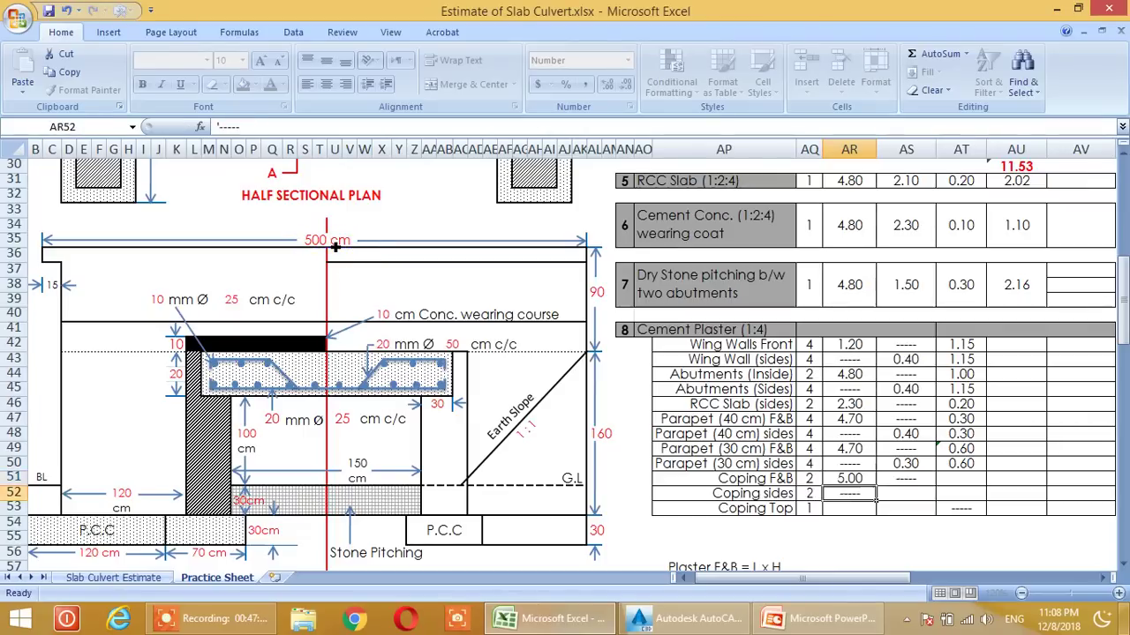
- Set the Coping F&B height in cell AT51 to the drawing's 10 cm coping thickness divided by 100
{"action": "scroll", "coordinate": [861, 392], "scroll_direction": "down", "scroll_amount": 1}
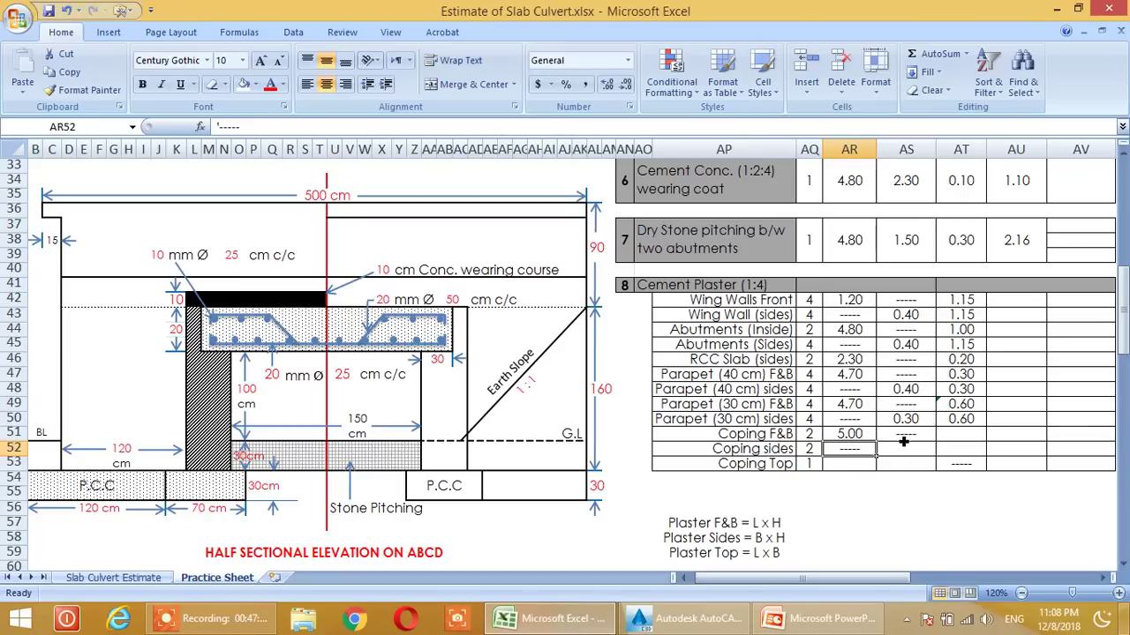
{"action": "left_click", "coordinate": [960, 435]}
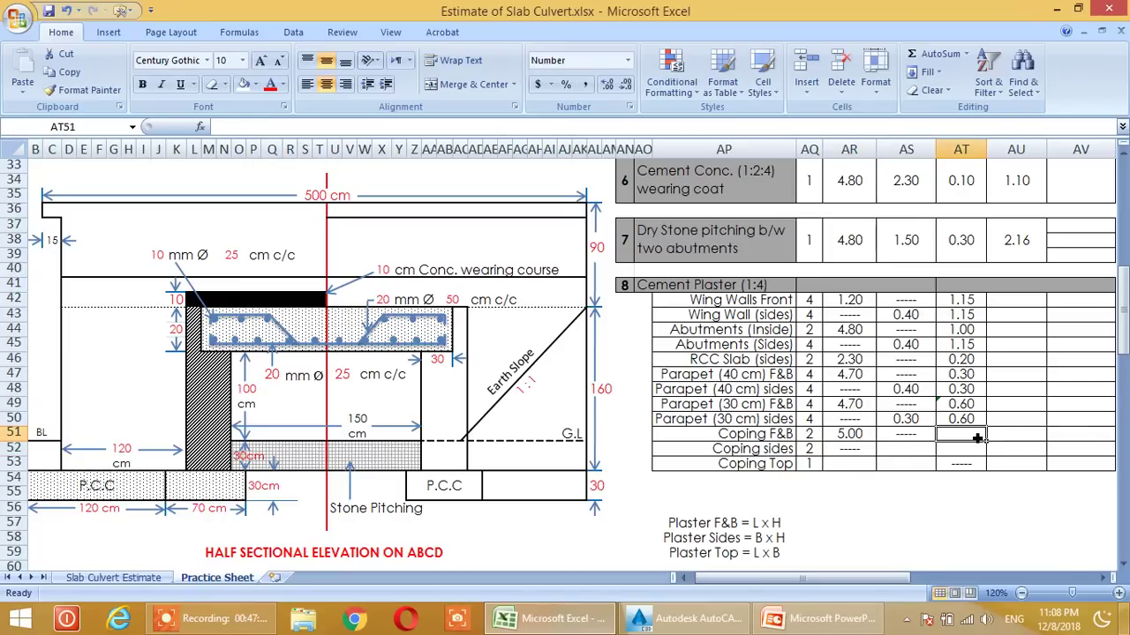
{"action": "type", "text": "="}
{"action": "scroll", "coordinate": [363, 452], "scroll_direction": "up", "scroll_amount": 1}
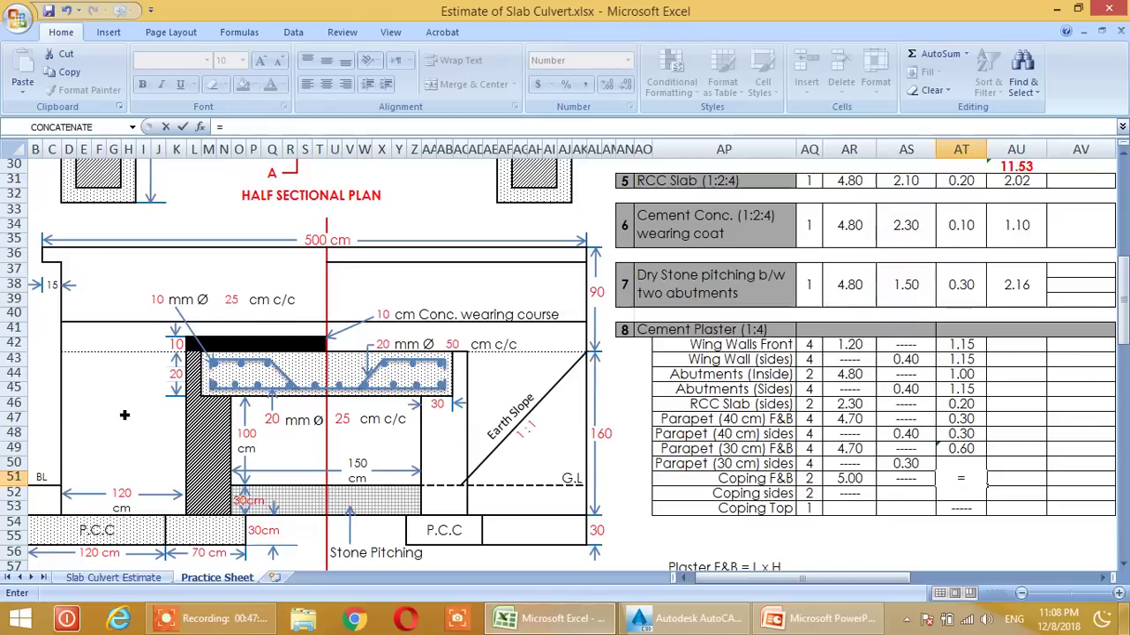
{"action": "scroll", "coordinate": [121, 411], "scroll_direction": "down", "scroll_amount": 6}
{"action": "left_click", "coordinate": [53, 375]}
{"action": "type", "text": "/100"}
{"action": "key", "text": "Return"}
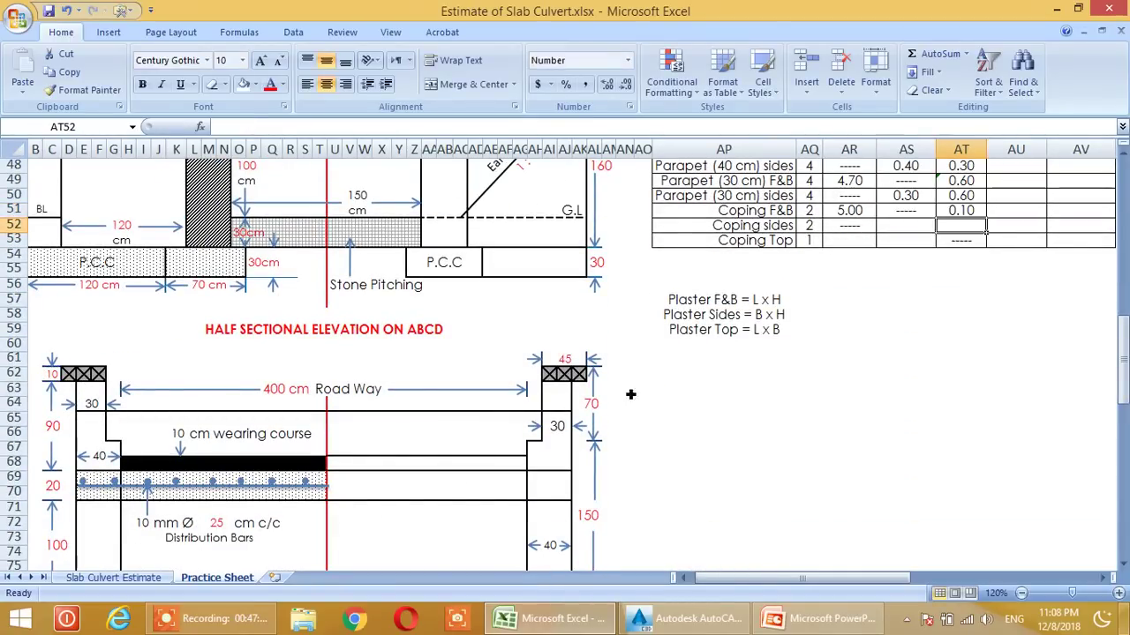
- Set the Coping sides breadth in cell AS52 to =AI61/100, using the 45 cm coping width
{"action": "scroll", "coordinate": [671, 393], "scroll_direction": "up", "scroll_amount": 1}
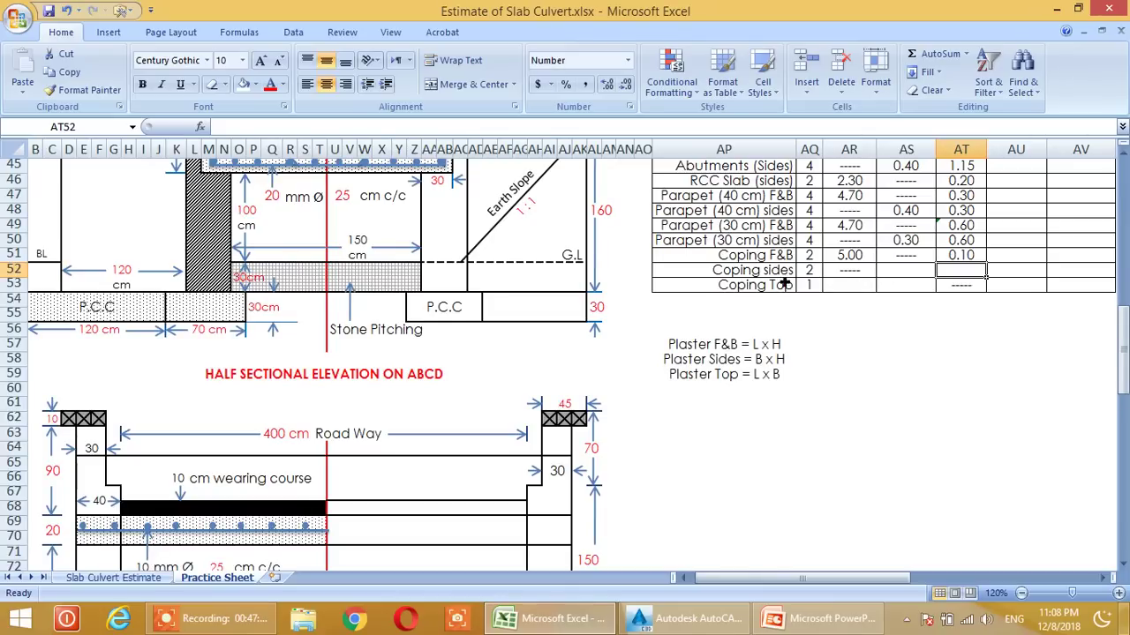
{"action": "left_click", "coordinate": [910, 272]}
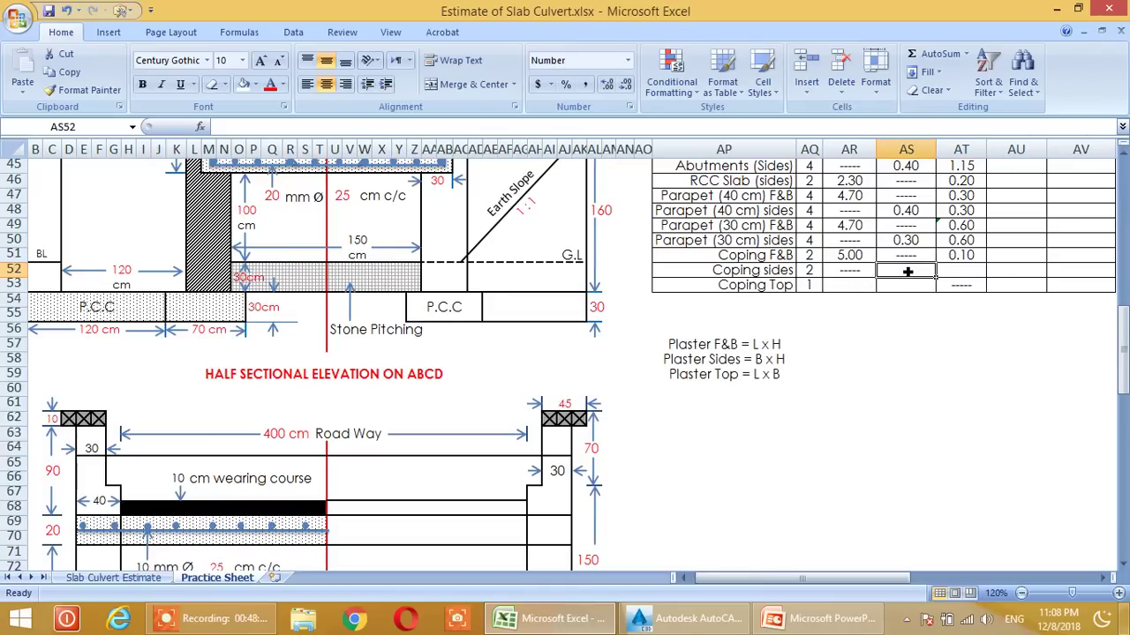
{"action": "type", "text": "="}
{"action": "scroll", "coordinate": [913, 308], "scroll_direction": "down", "scroll_amount": 3}
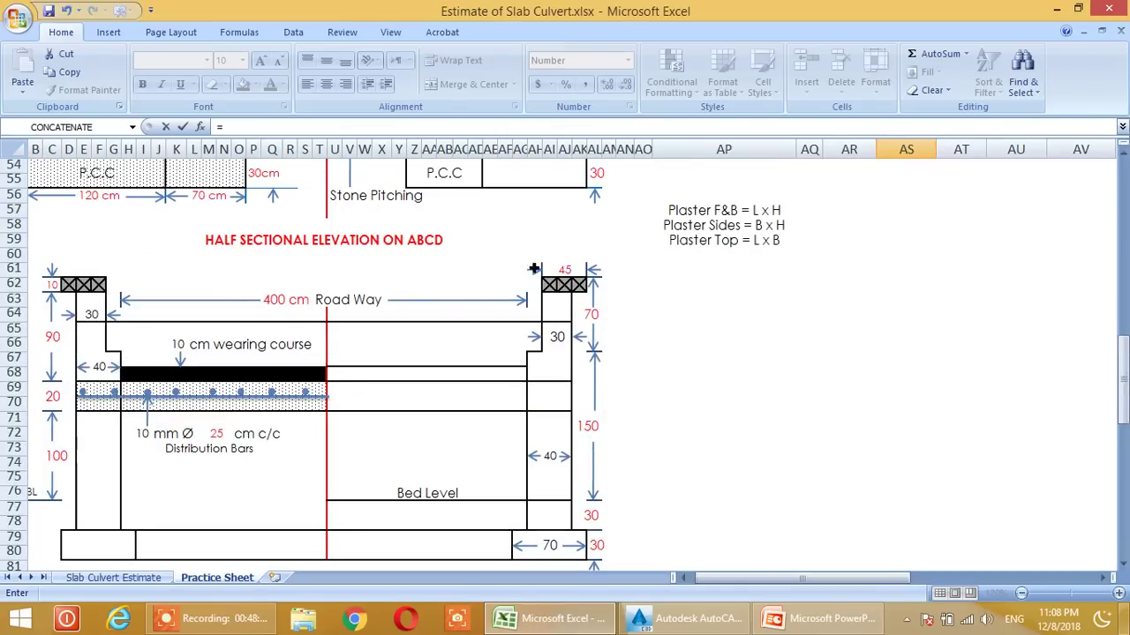
{"action": "left_click", "coordinate": [570, 272]}
{"action": "type", "text": "/100"}
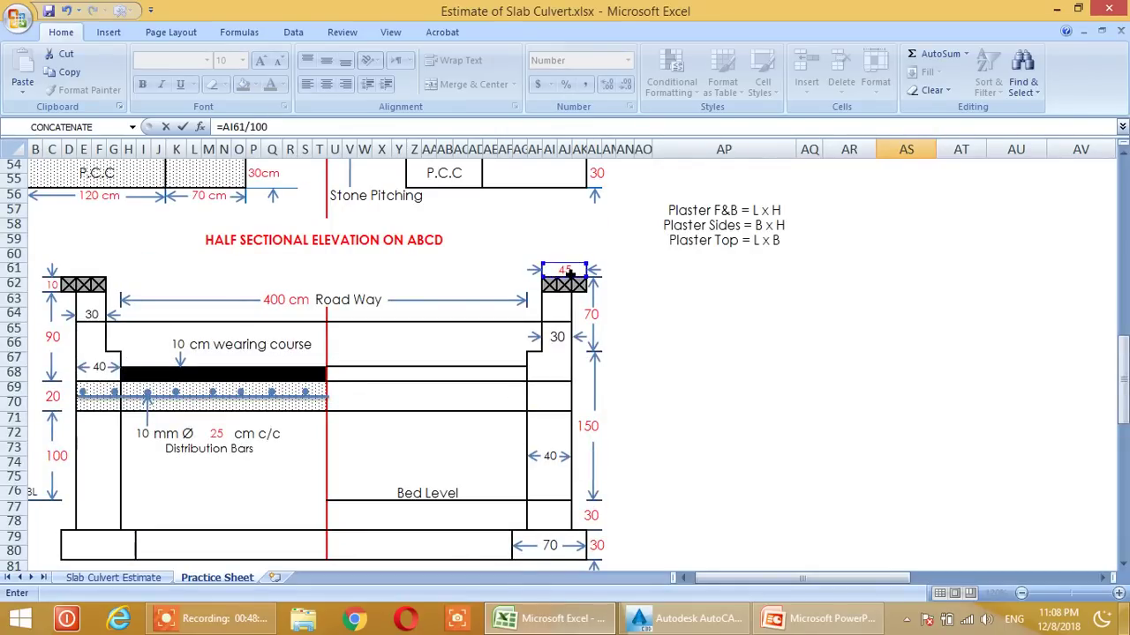
{"action": "key", "text": "Return"}
- Set the Coping sides height in cell AT52 to the drawing's 10 cm coping thickness divided by 100
{"action": "scroll", "coordinate": [810, 421], "scroll_direction": "up", "scroll_amount": 1}
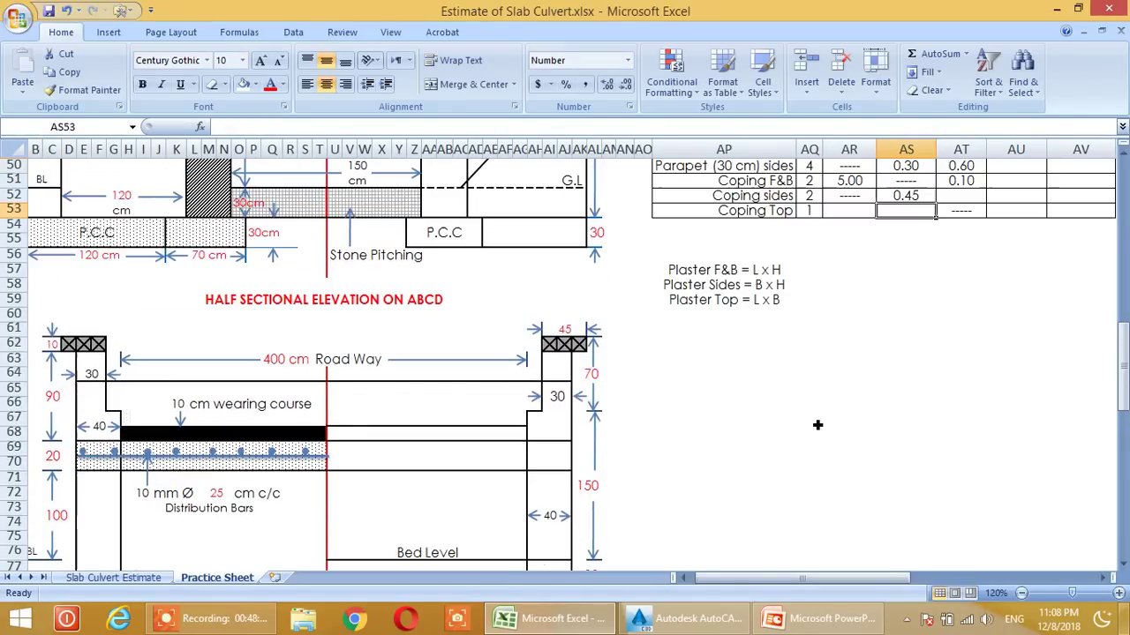
{"action": "scroll", "coordinate": [817, 425], "scroll_direction": "up", "scroll_amount": 1}
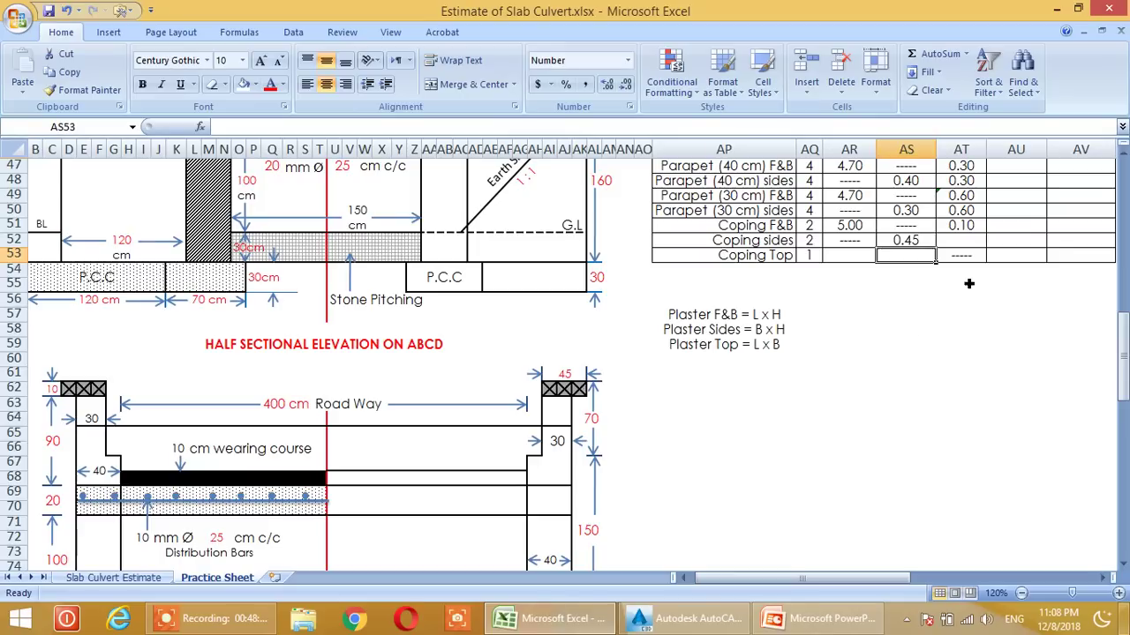
{"action": "left_click", "coordinate": [968, 244]}
{"action": "scroll", "coordinate": [958, 353], "scroll_direction": "up", "scroll_amount": 1}
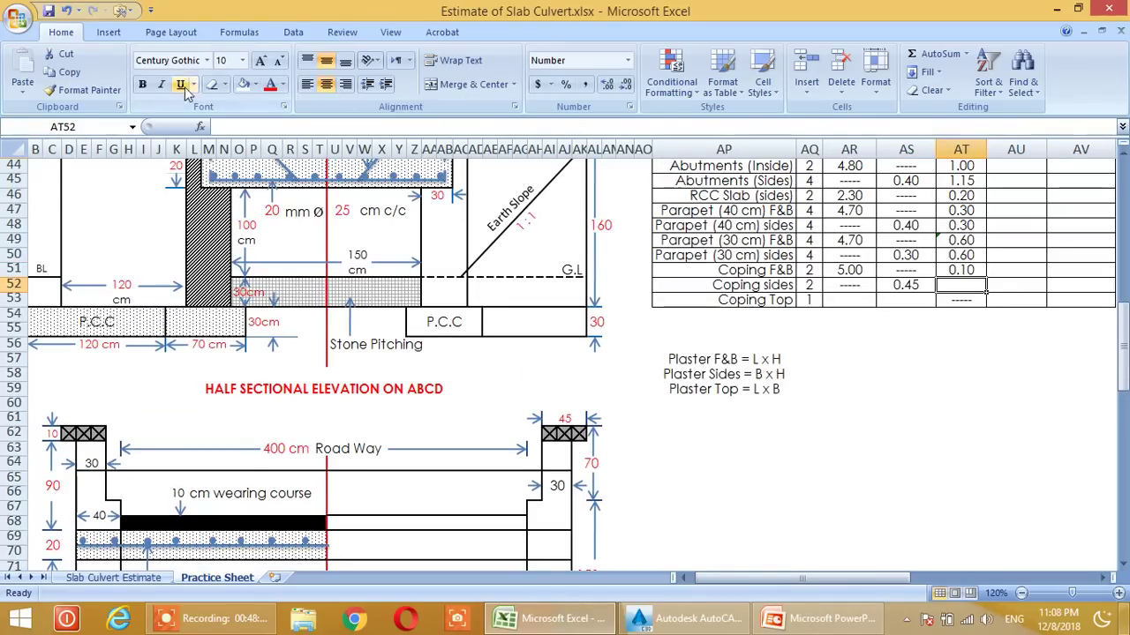
{"action": "type", "text": "="}
{"action": "scroll", "coordinate": [410, 326], "scroll_direction": "down", "scroll_amount": 2}
{"action": "scroll", "coordinate": [409, 326], "scroll_direction": "down", "scroll_amount": 1}
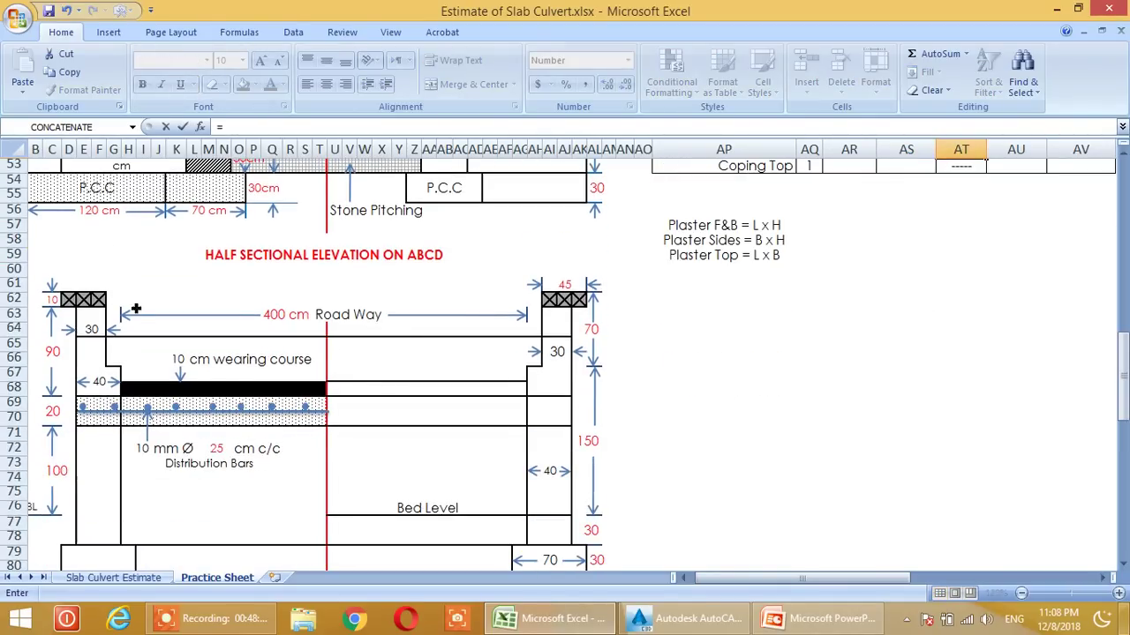
{"action": "left_click", "coordinate": [51, 300]}
{"action": "type", "text": "/100"}
{"action": "key", "text": "Return"}
- Set the Coping Top length in cell AR53 to the 500 cm overall dimension divided by 100
{"action": "left_click", "coordinate": [852, 254]}
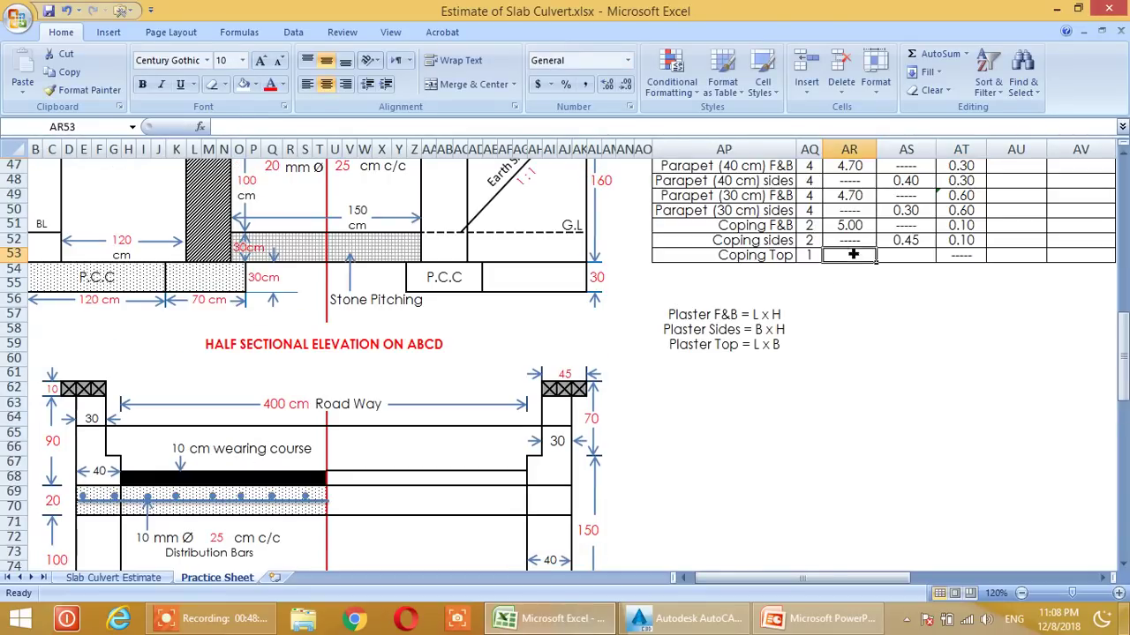
{"action": "scroll", "coordinate": [800, 380], "scroll_direction": "up", "scroll_amount": 1}
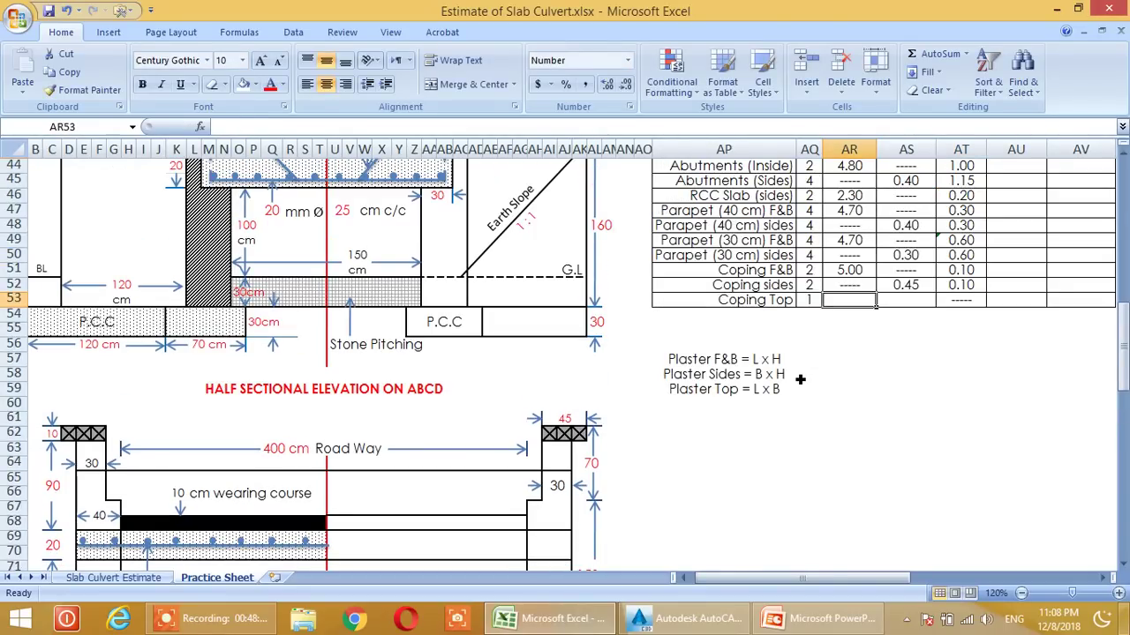
{"action": "type", "text": "="}
{"action": "scroll", "coordinate": [751, 320], "scroll_direction": "up", "scroll_amount": 5}
{"action": "type", "text": "500/100"}
{"action": "key", "text": "Return"}
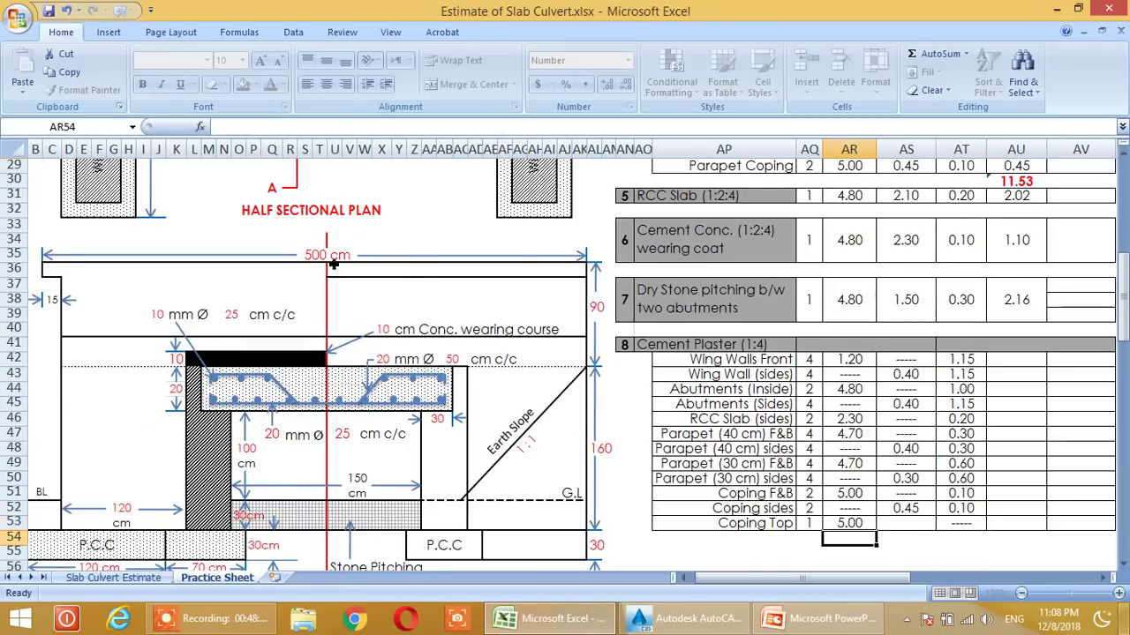
- Set the Coping Top breadth in cell AS53 to the drawing's 45 cm coping width divided by 100
{"action": "scroll", "coordinate": [334, 264], "scroll_direction": "down", "scroll_amount": 2}
{"action": "left_click", "coordinate": [898, 437]}
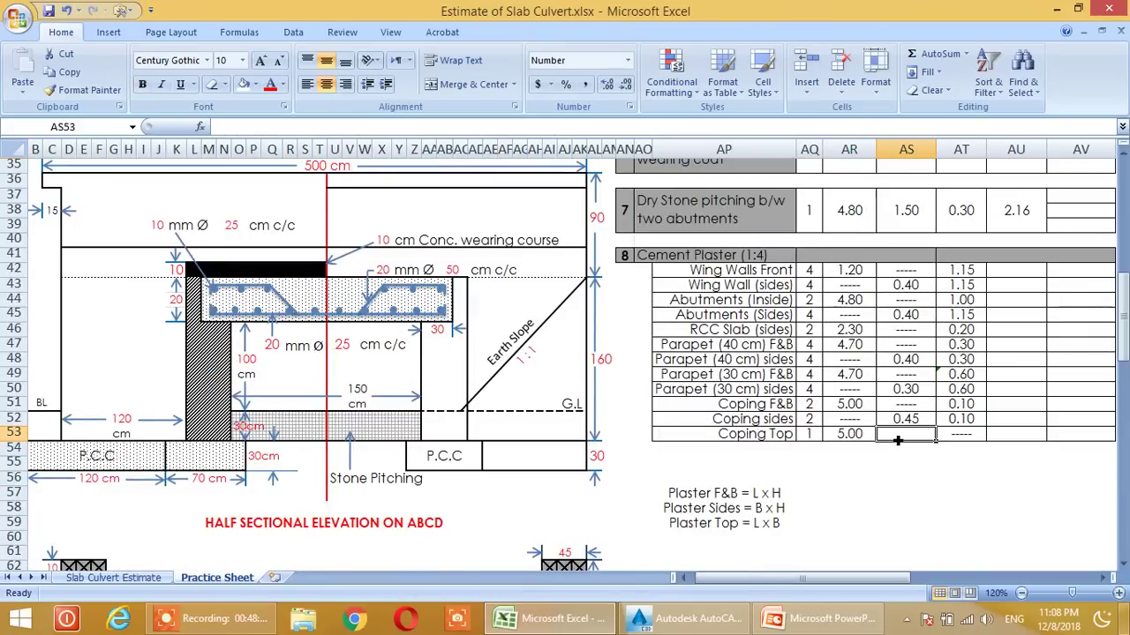
{"action": "type", "text": "="}
{"action": "scroll", "coordinate": [706, 509], "scroll_direction": "down", "scroll_amount": 2}
{"action": "left_click", "coordinate": [576, 465]}
{"action": "type", "text": "/100"}
{"action": "key", "text": "Return"}
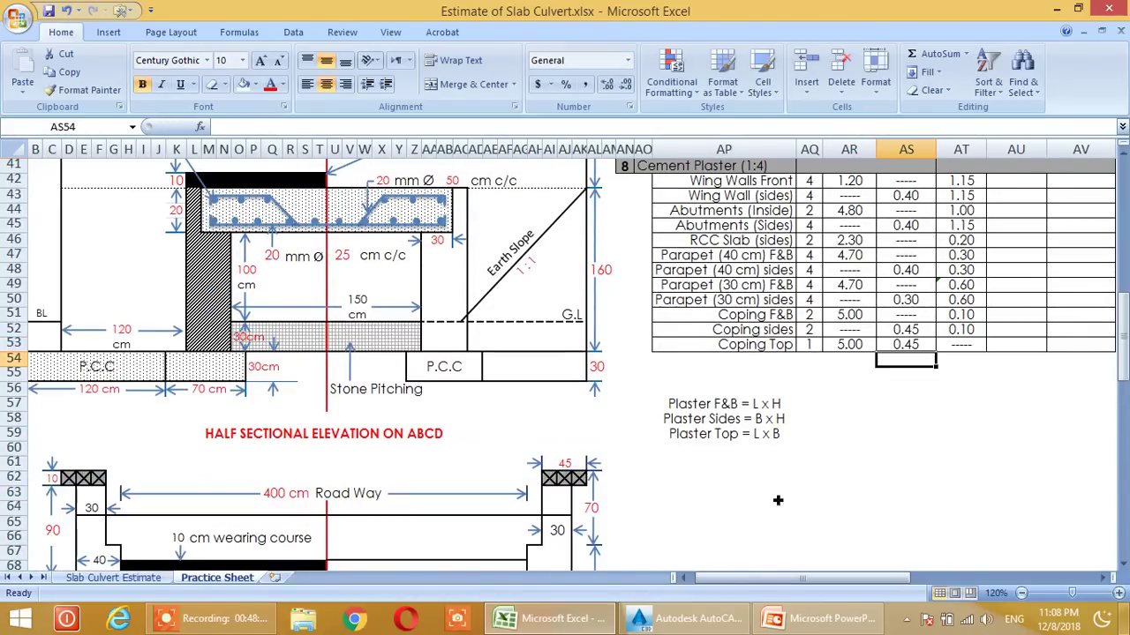
- Select the Wing Walls Front plaster quantity cell AU42
{"action": "scroll", "coordinate": [892, 512], "scroll_direction": "up", "scroll_amount": 1}
{"action": "scroll", "coordinate": [892, 513], "scroll_direction": "up", "scroll_amount": 1}
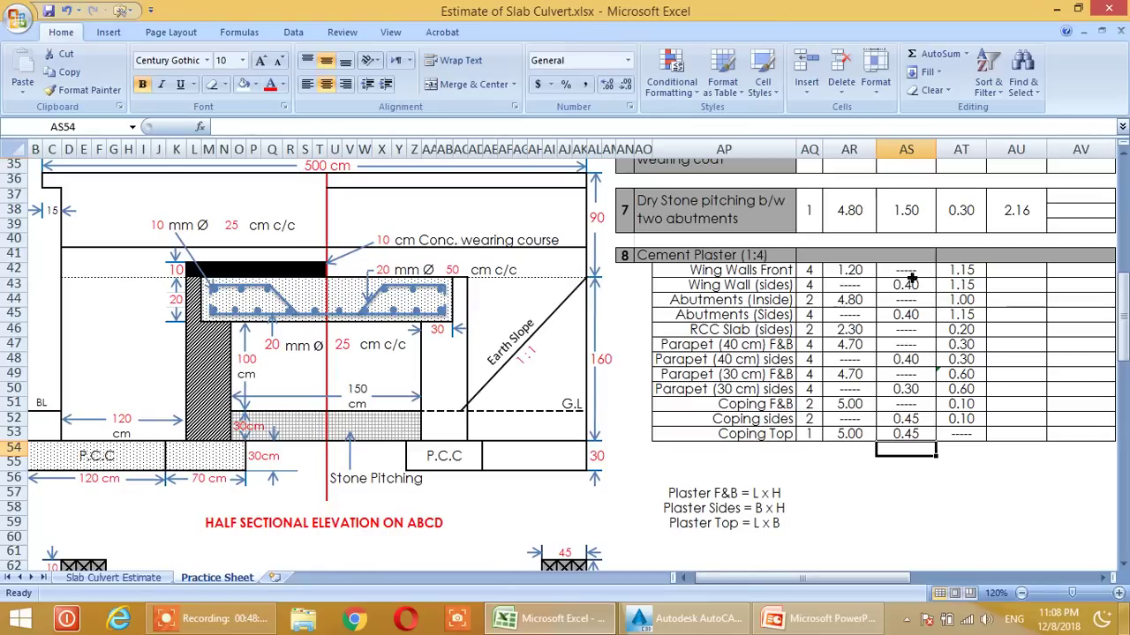
{"action": "left_click", "coordinate": [1019, 271]}
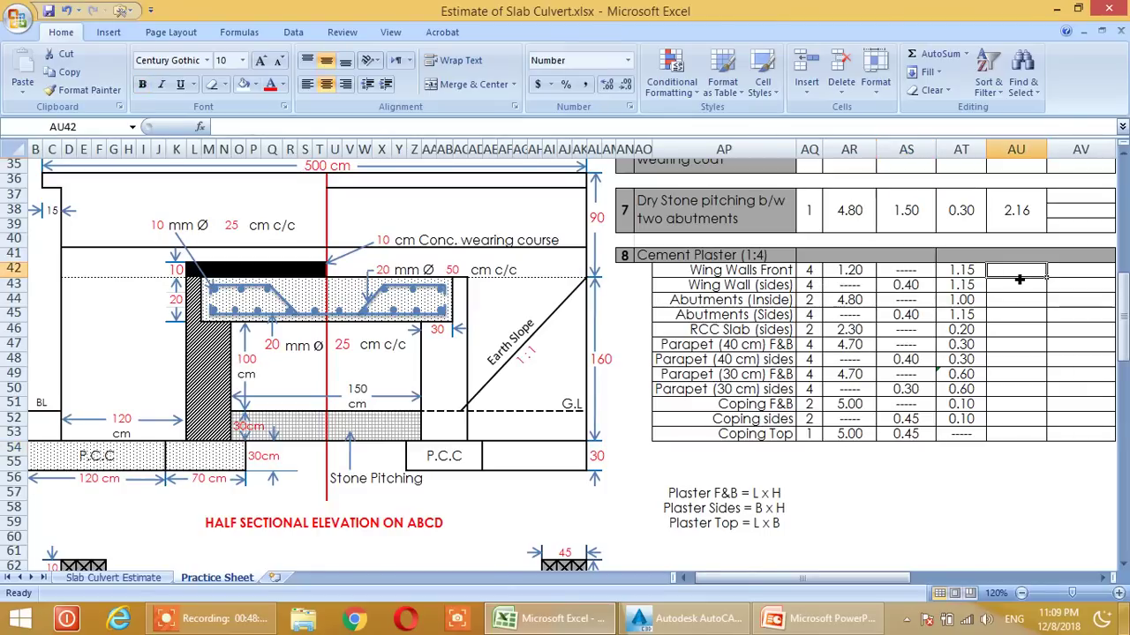